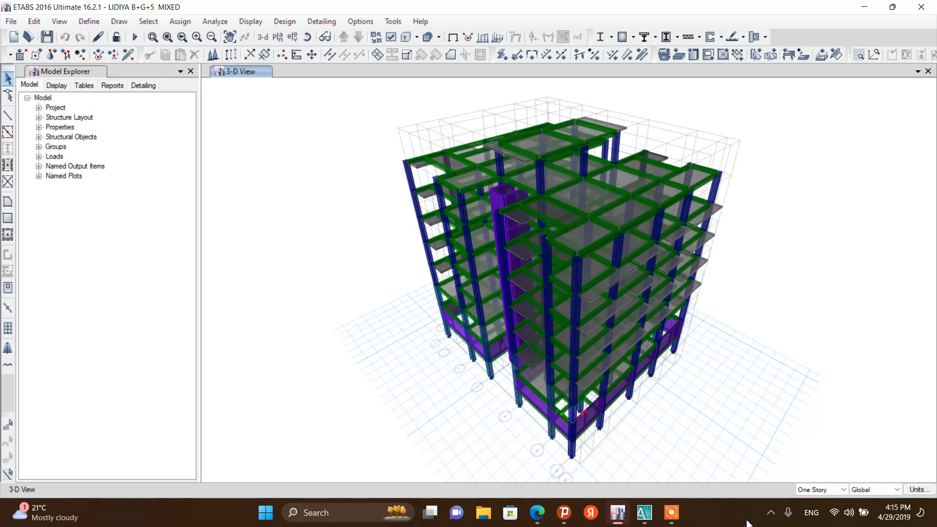
Launch a fresh ETABS 2016 session, maximize its window, and start a new model
{"action": "left_click", "coordinate": [863, 8]}
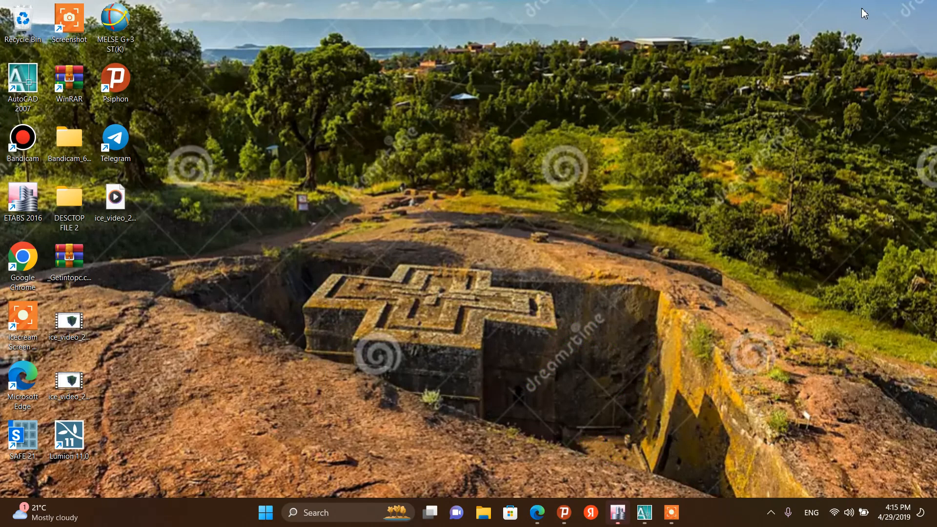
{"action": "double_click", "coordinate": [23, 200]}
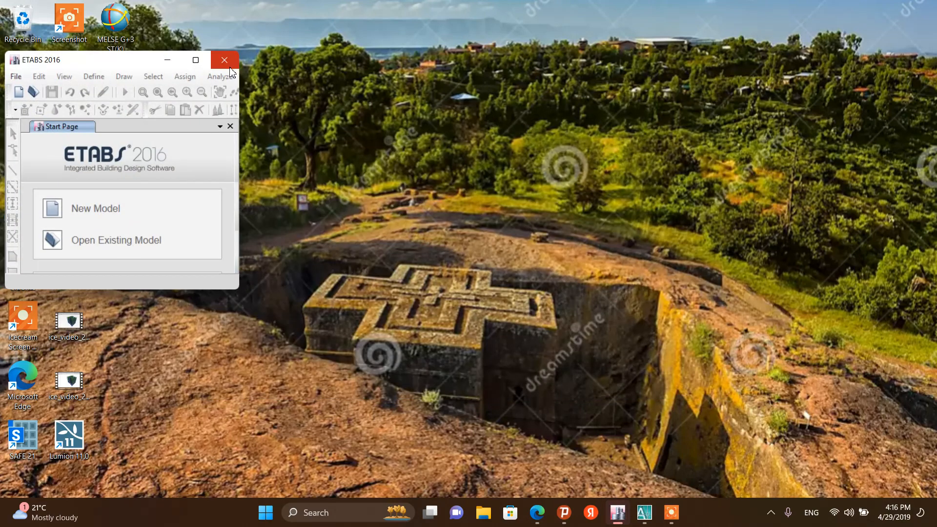
{"action": "left_click", "coordinate": [194, 61]}
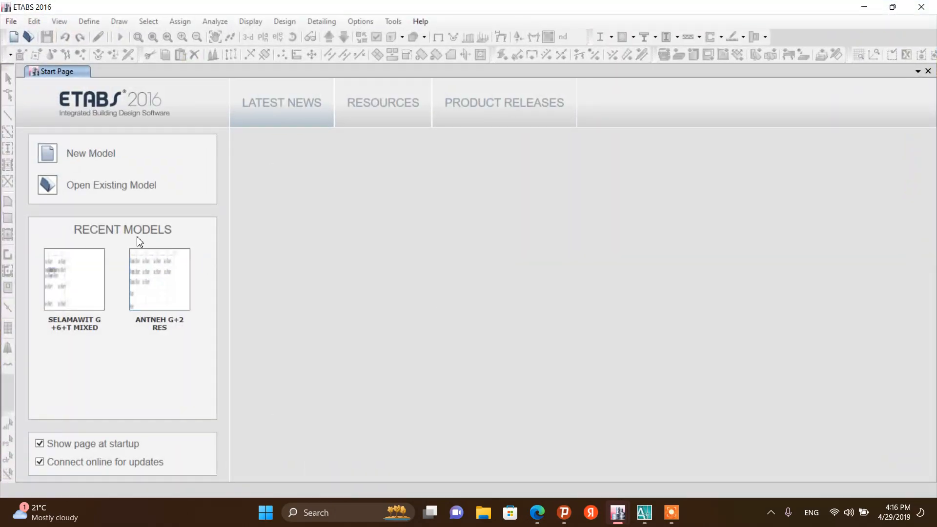
{"action": "left_click", "coordinate": [53, 156]}
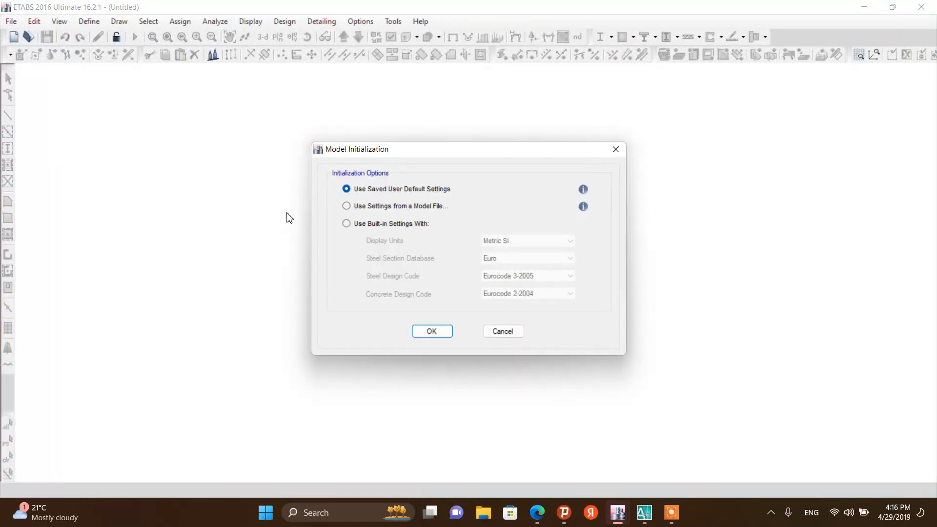
In model initialization, choose built-in settings and keep the display units as Metric SI
{"action": "left_click_drag", "start_coordinate": [415, 154], "coordinate": [354, 78]}
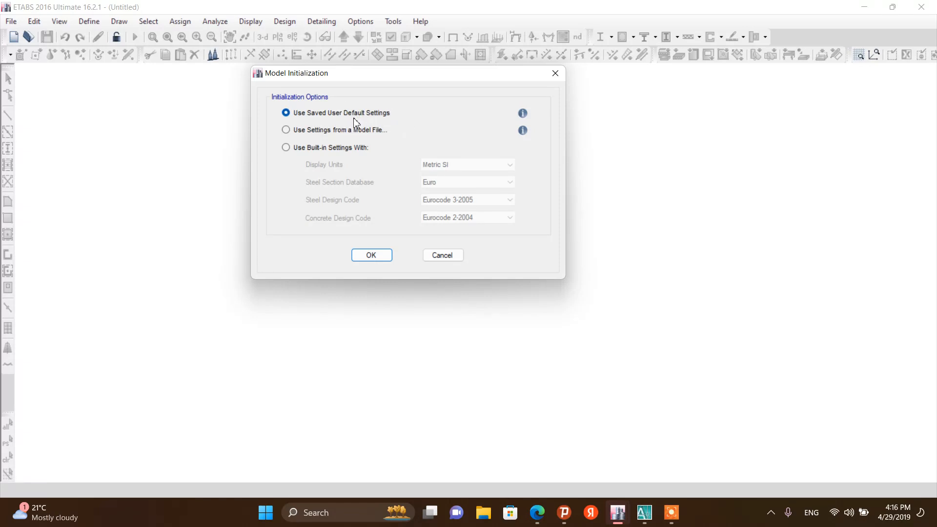
{"action": "left_click", "coordinate": [286, 130]}
{"action": "left_click", "coordinate": [286, 147]}
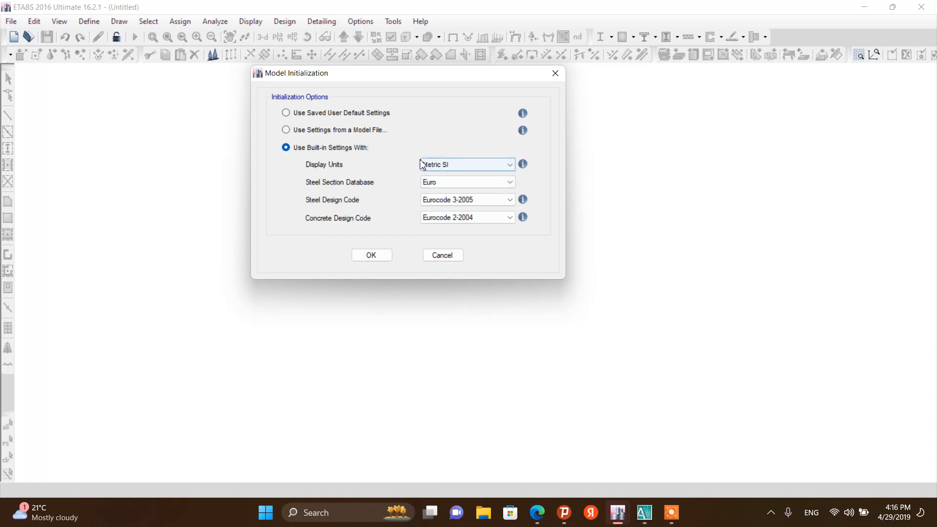
{"action": "left_click", "coordinate": [459, 165]}
{"action": "left_click", "coordinate": [445, 180]}
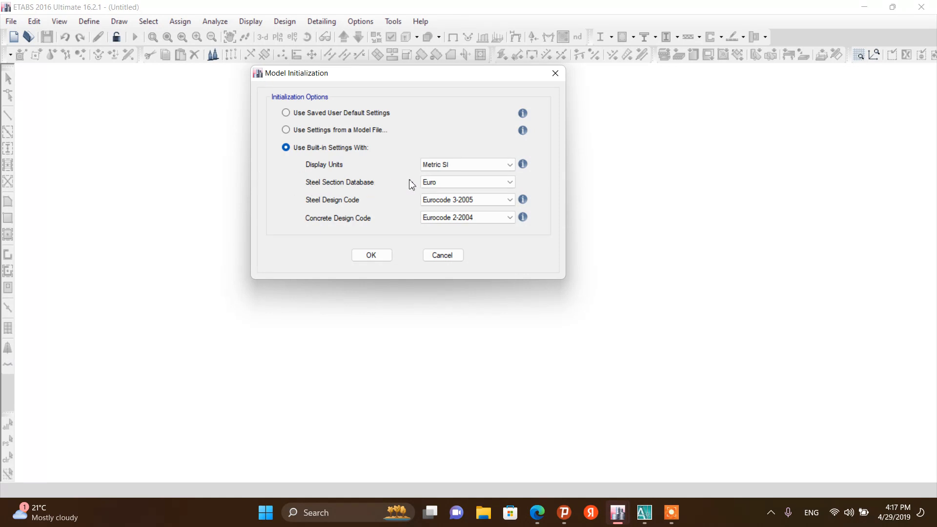
Set the steel section database to Euro, steel code Eurocode 3-2005, concrete code Eurocode 2-2004, and confirm
{"action": "left_click", "coordinate": [438, 187]}
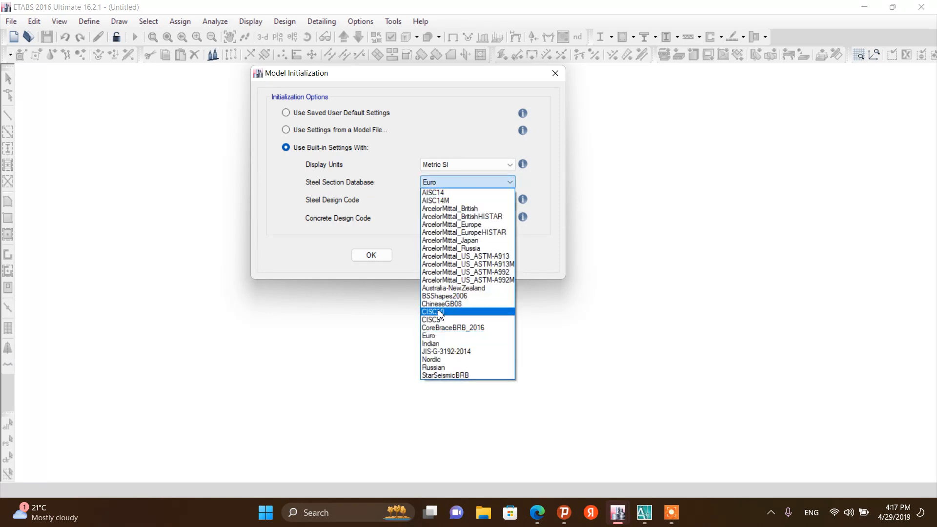
{"action": "left_click", "coordinate": [439, 338]}
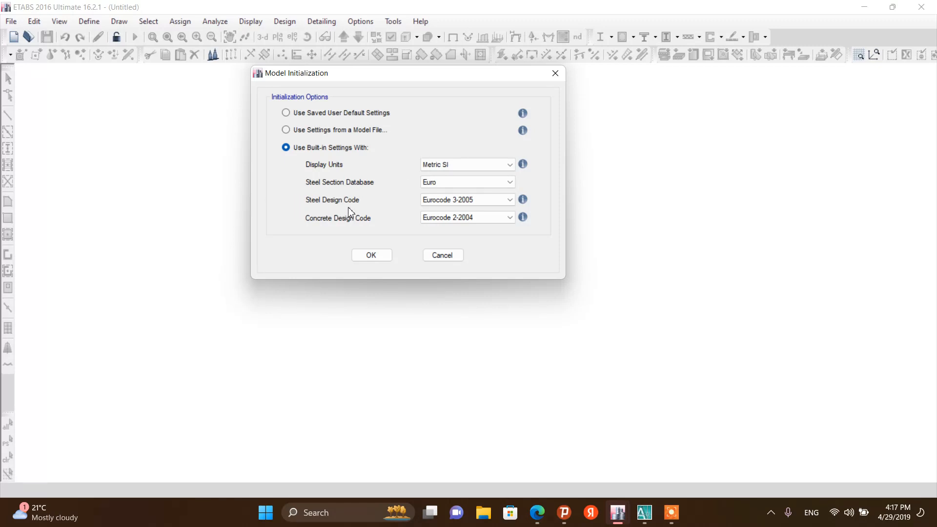
{"action": "left_click", "coordinate": [435, 204]}
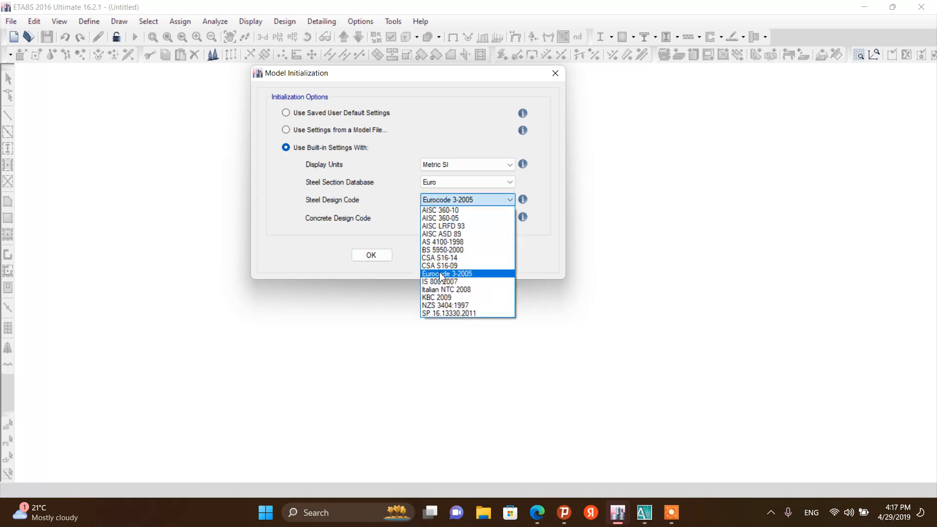
{"action": "left_click", "coordinate": [441, 275]}
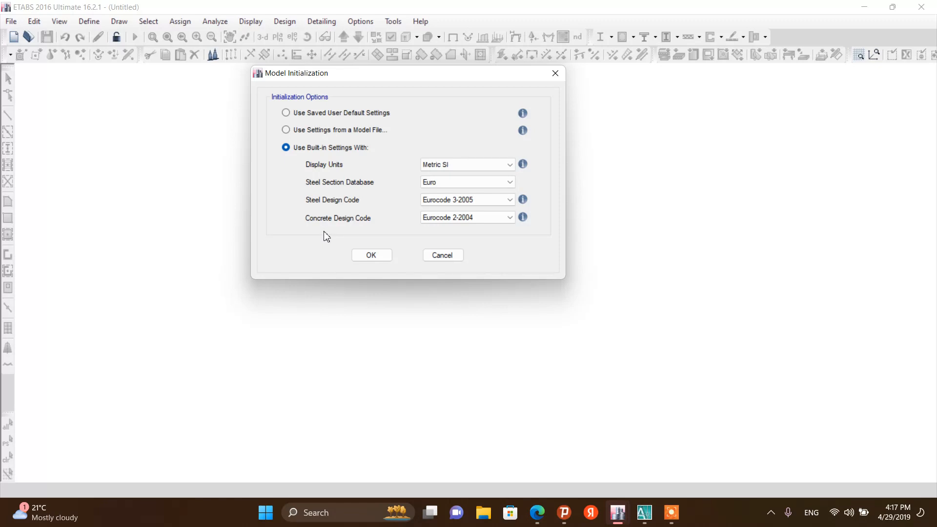
{"action": "left_click", "coordinate": [436, 220]}
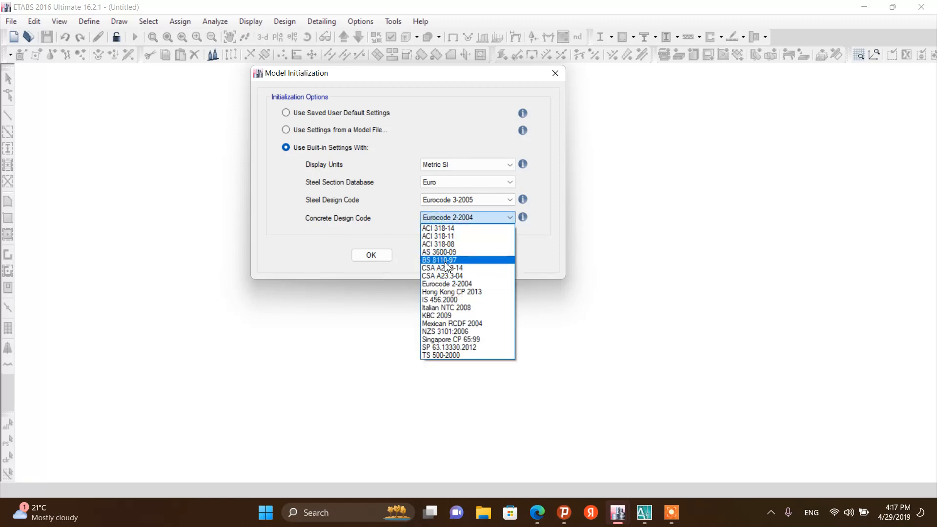
{"action": "left_click", "coordinate": [450, 285]}
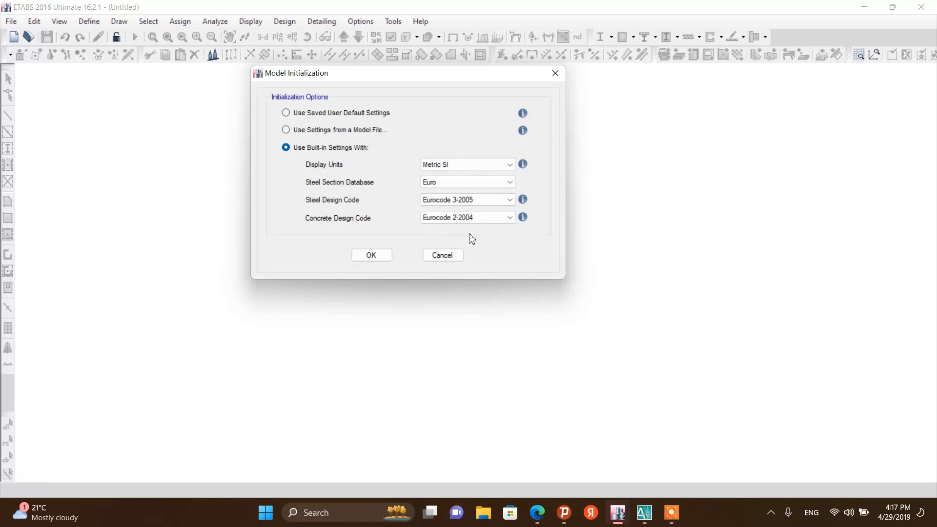
{"action": "left_click", "coordinate": [372, 256]}
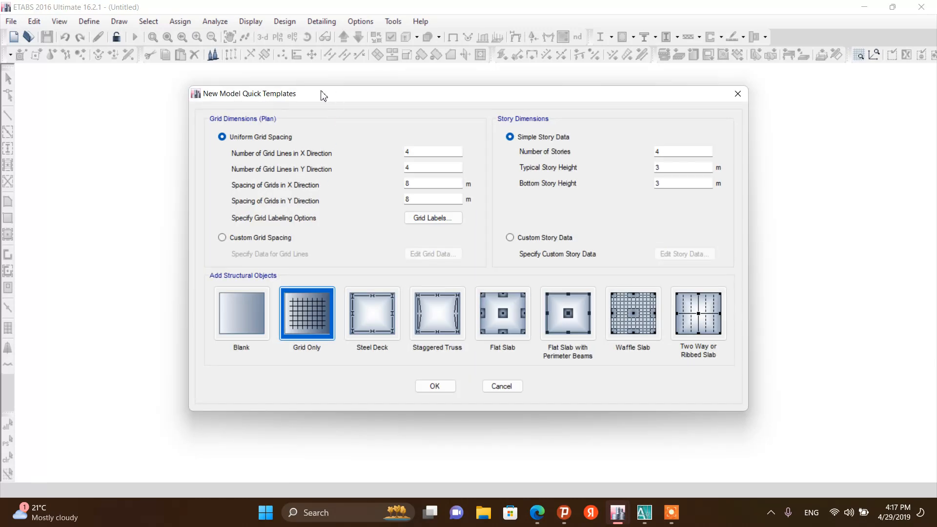
Switch to AutoCAD 2007 showing the building's architectural drawing file
{"action": "left_click_drag", "start_coordinate": [322, 95], "coordinate": [278, 88]}
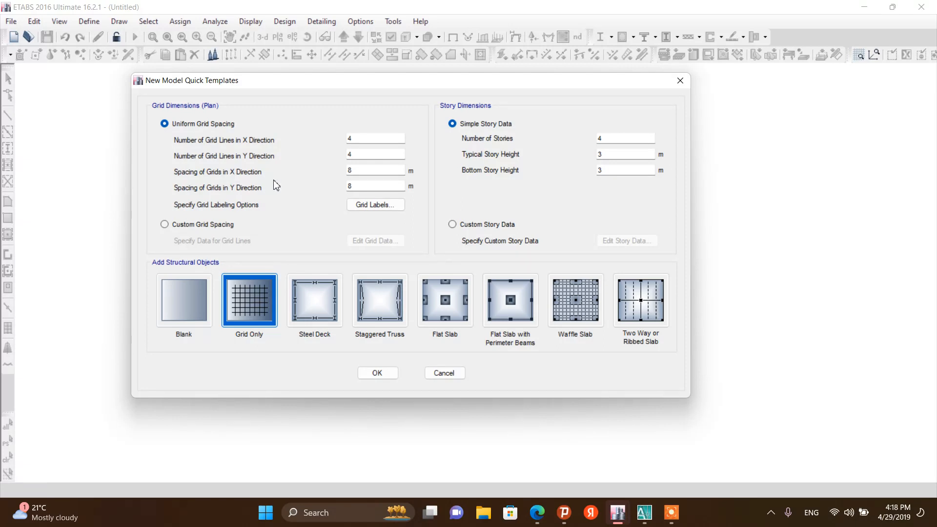
{"action": "mouse_move", "coordinate": [643, 510]}
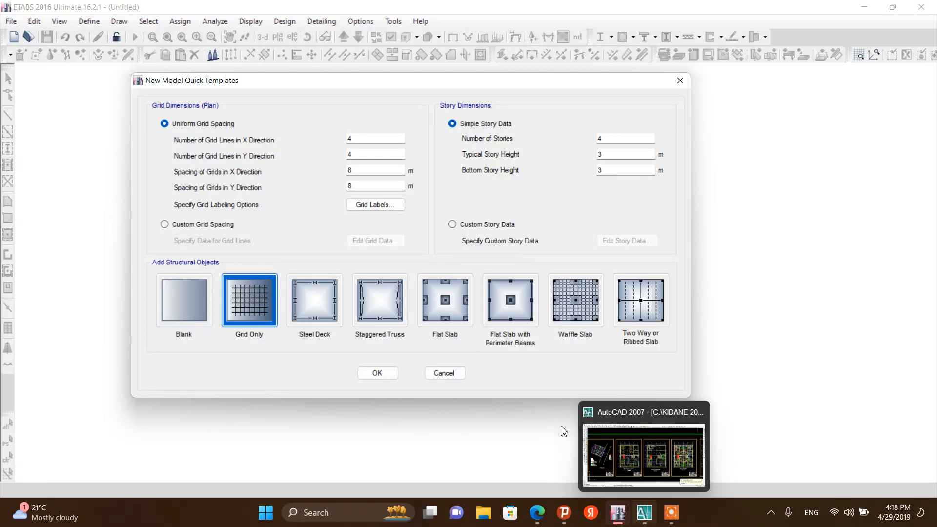
{"action": "left_click", "coordinate": [639, 480]}
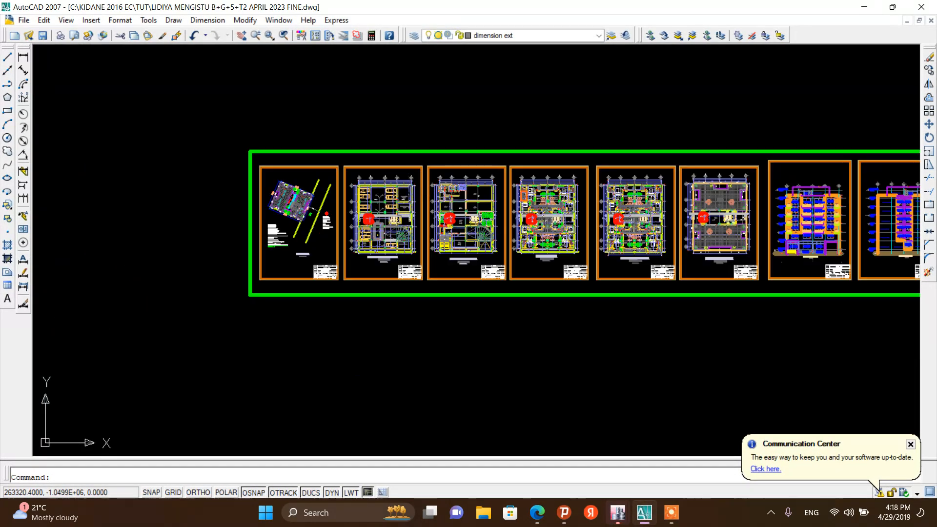
Zoom across the sheets to examine the basement and ground floor plans with their grid lines
{"action": "scroll", "coordinate": [308, 216], "scroll_direction": "down", "scroll_amount": 2}
{"action": "scroll", "coordinate": [366, 204], "scroll_direction": "up", "scroll_amount": 4}
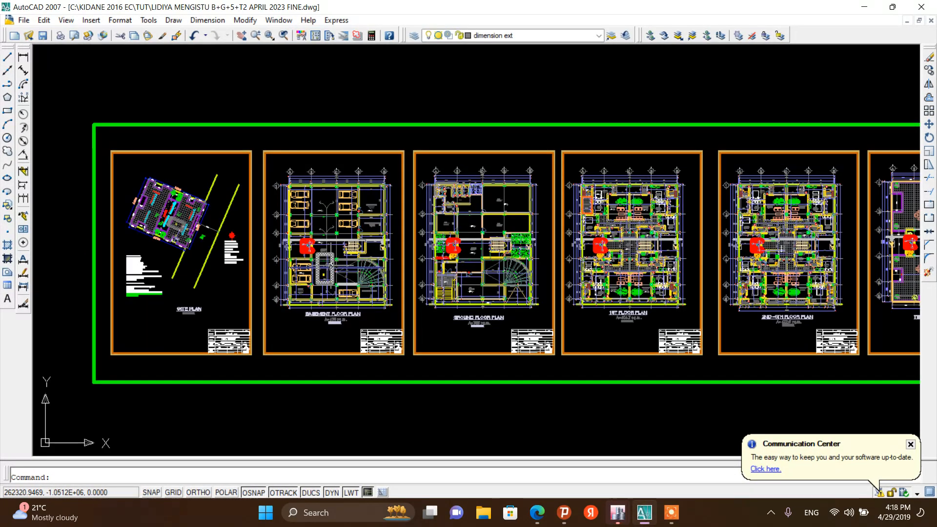
{"action": "scroll", "coordinate": [306, 224], "scroll_direction": "up", "scroll_amount": 2}
{"action": "scroll", "coordinate": [275, 234], "scroll_direction": "down", "scroll_amount": 4}
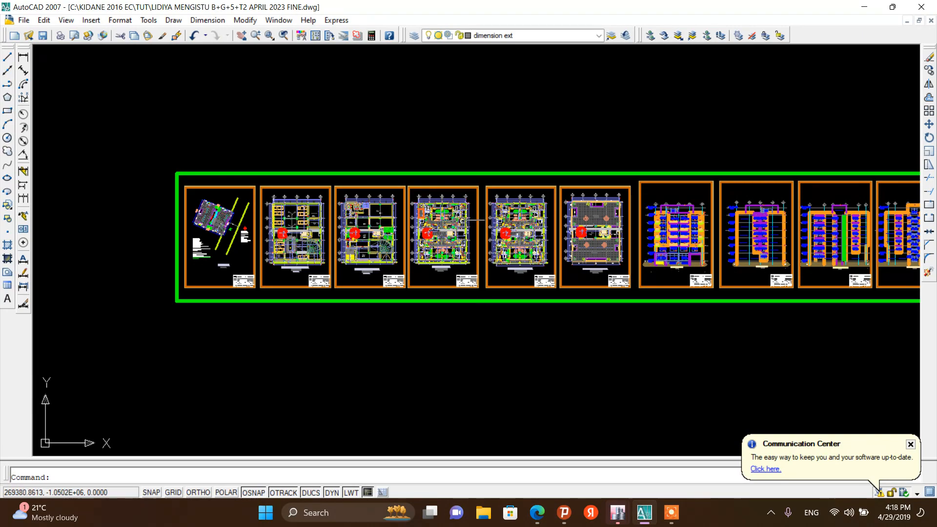
{"action": "scroll", "coordinate": [273, 223], "scroll_direction": "up", "scroll_amount": 3}
{"action": "scroll", "coordinate": [271, 218], "scroll_direction": "down", "scroll_amount": 3}
{"action": "scroll", "coordinate": [269, 212], "scroll_direction": "up", "scroll_amount": 3}
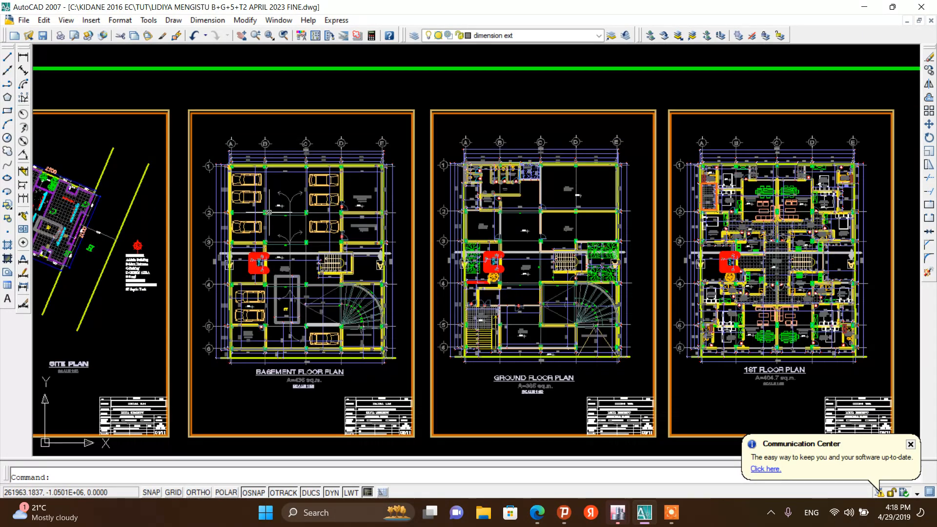
{"action": "scroll", "coordinate": [280, 400], "scroll_direction": "up", "scroll_amount": 2}
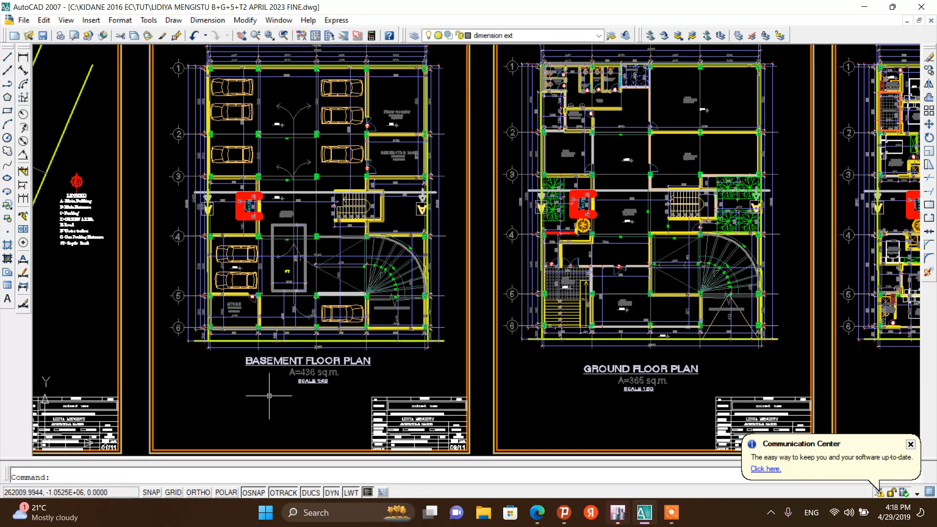
{"action": "scroll", "coordinate": [253, 288], "scroll_direction": "down", "scroll_amount": 5}
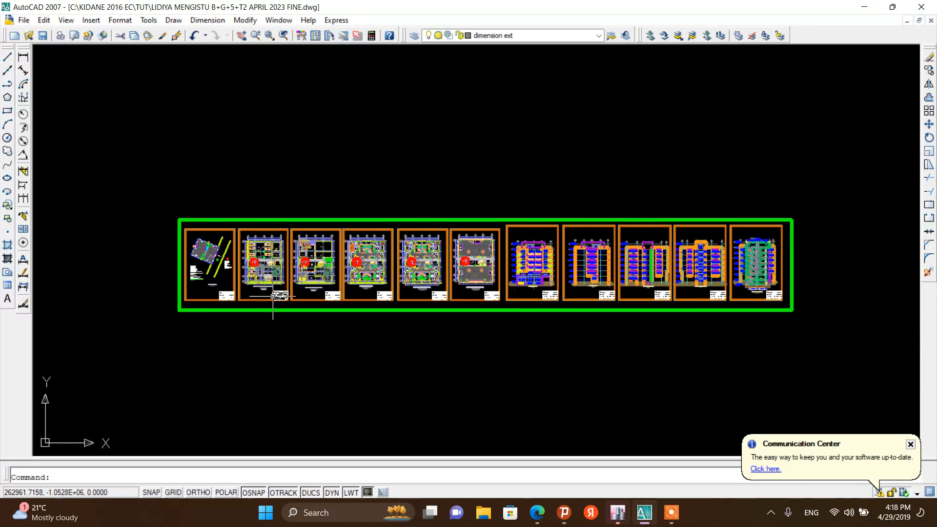
{"action": "scroll", "coordinate": [261, 300], "scroll_direction": "up", "scroll_amount": 4}
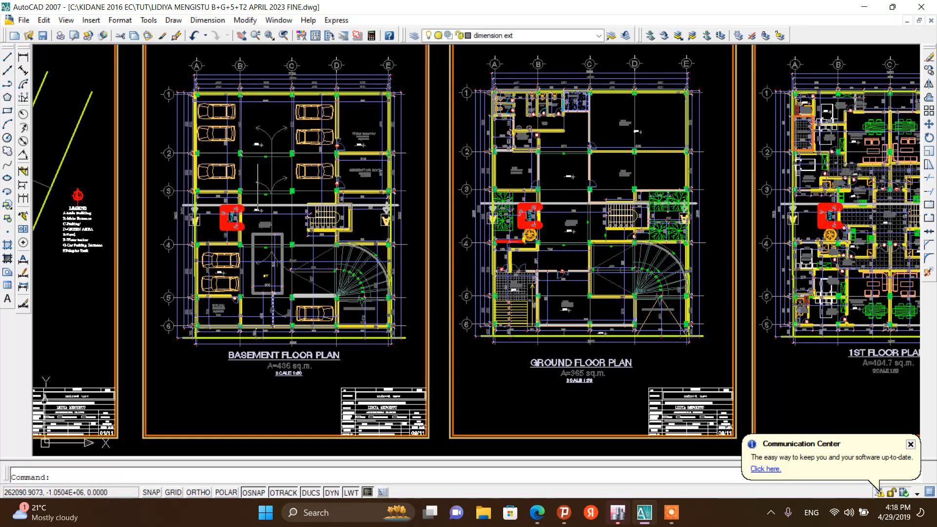
{"action": "scroll", "coordinate": [239, 125], "scroll_direction": "up", "scroll_amount": 3}
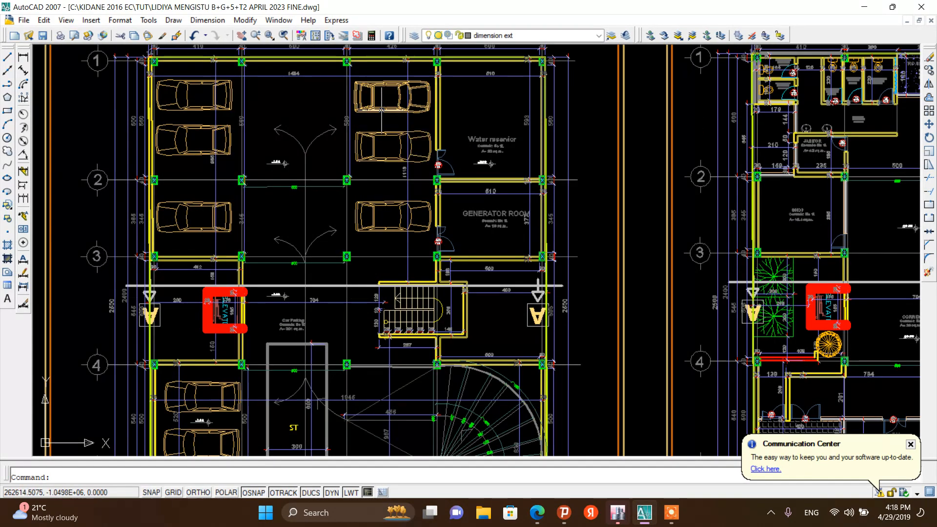
{"action": "scroll", "coordinate": [249, 161], "scroll_direction": "down", "scroll_amount": 6}
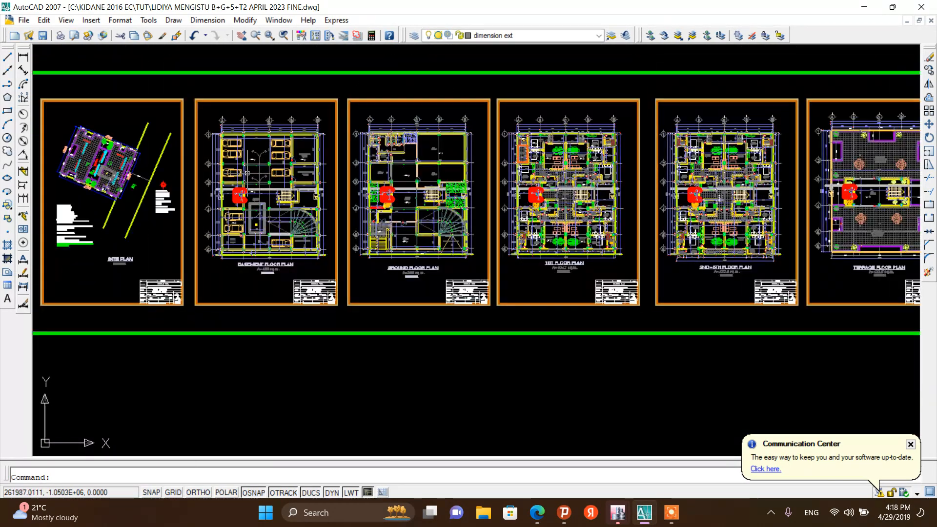
Zoom through the upper floor, terrace plans and elevations to examine the building layout, dismissing the notification balloon
{"action": "scroll", "coordinate": [441, 142], "scroll_direction": "up", "scroll_amount": 4}
{"action": "scroll", "coordinate": [441, 142], "scroll_direction": "down", "scroll_amount": 4}
{"action": "scroll", "coordinate": [442, 142], "scroll_direction": "up", "scroll_amount": 3}
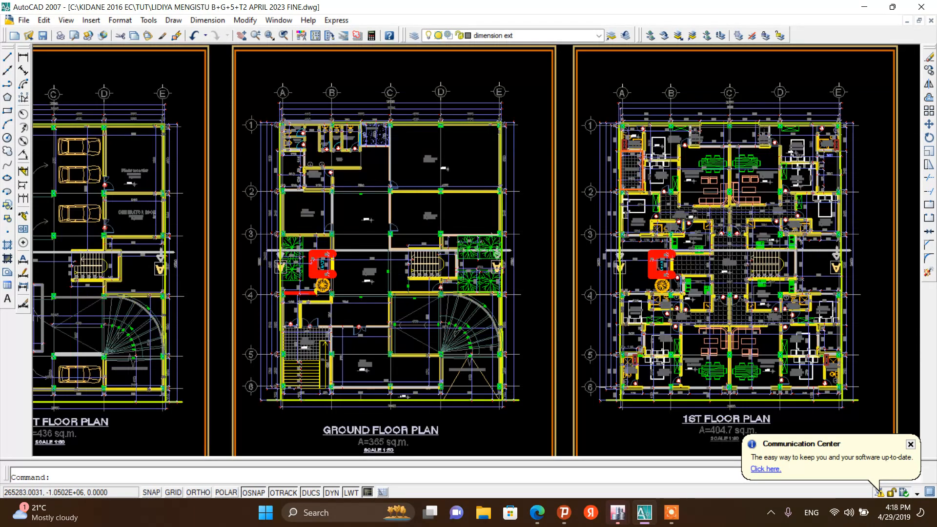
{"action": "scroll", "coordinate": [429, 217], "scroll_direction": "up", "scroll_amount": 6}
{"action": "scroll", "coordinate": [440, 215], "scroll_direction": "down", "scroll_amount": 4}
{"action": "scroll", "coordinate": [439, 215], "scroll_direction": "up", "scroll_amount": 2}
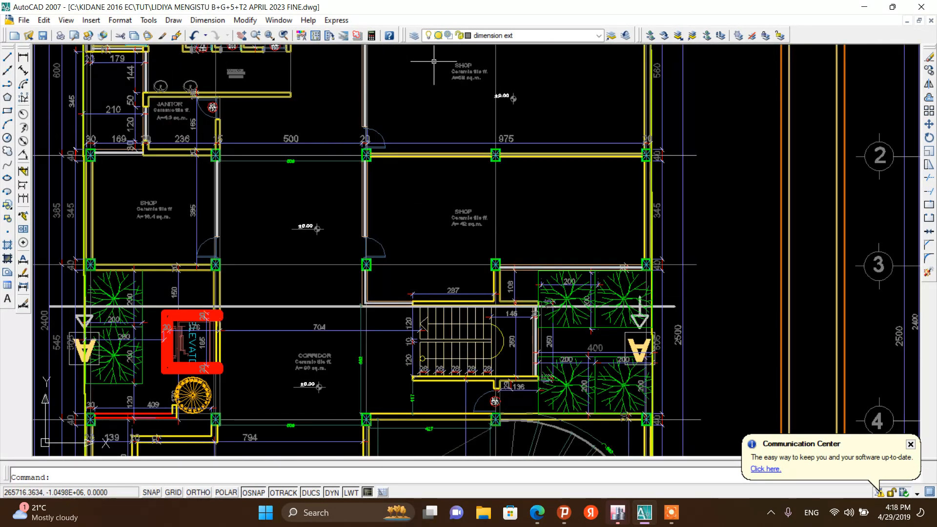
{"action": "scroll", "coordinate": [434, 61], "scroll_direction": "down", "scroll_amount": 6}
{"action": "scroll", "coordinate": [434, 61], "scroll_direction": "up", "scroll_amount": 3}
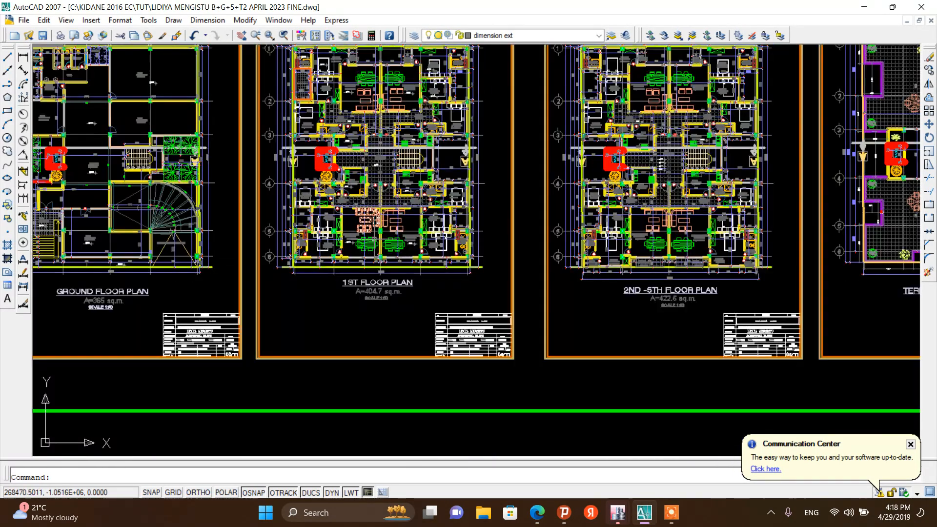
{"action": "scroll", "coordinate": [348, 168], "scroll_direction": "down", "scroll_amount": 3}
{"action": "scroll", "coordinate": [349, 172], "scroll_direction": "up", "scroll_amount": 2}
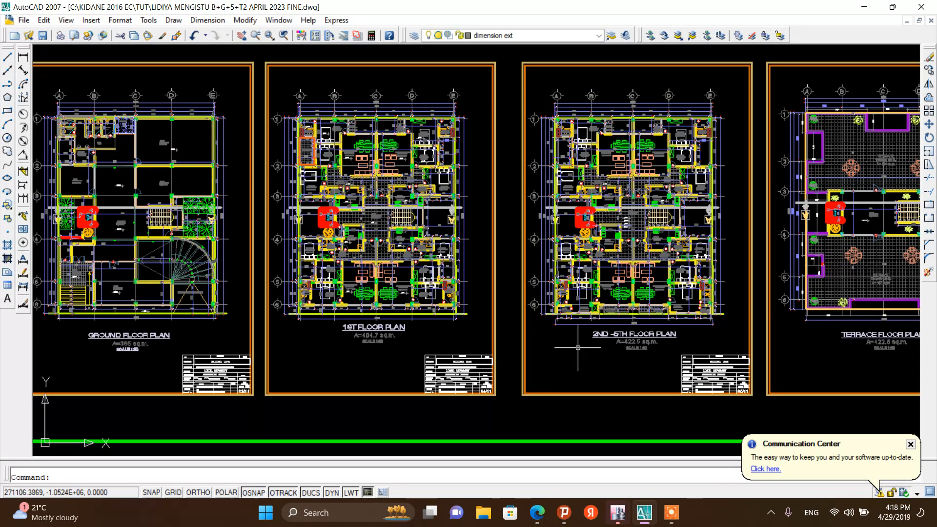
{"action": "scroll", "coordinate": [610, 126], "scroll_direction": "up", "scroll_amount": 2}
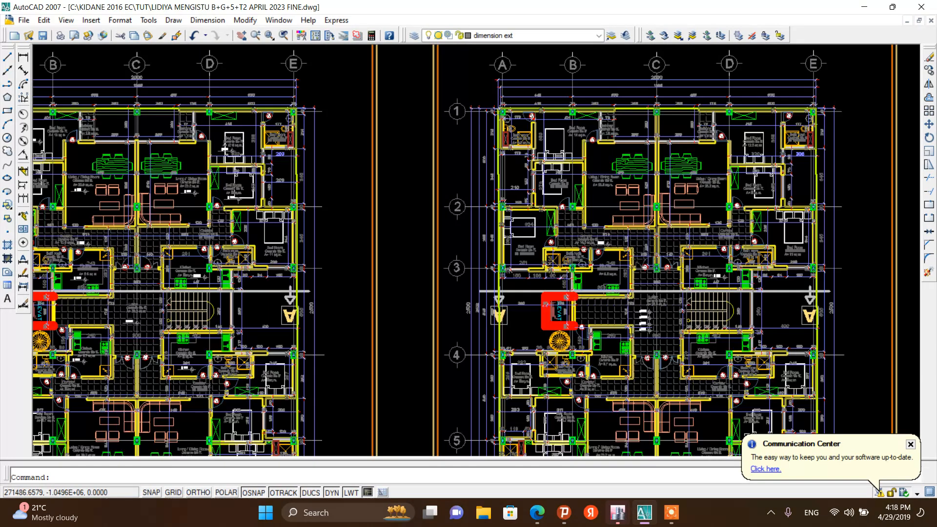
{"action": "scroll", "coordinate": [278, 181], "scroll_direction": "down", "scroll_amount": 1}
{"action": "scroll", "coordinate": [307, 173], "scroll_direction": "down", "scroll_amount": 4}
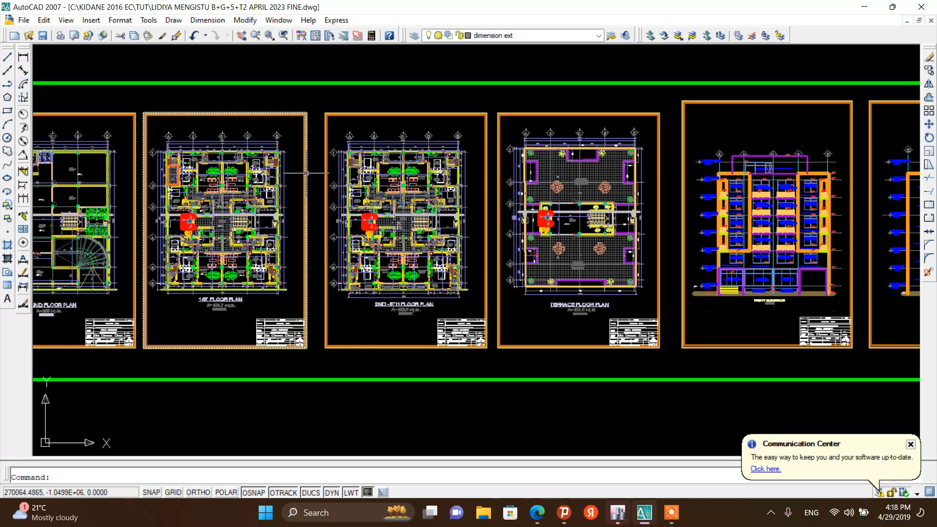
{"action": "scroll", "coordinate": [635, 271], "scroll_direction": "up", "scroll_amount": 2}
{"action": "scroll", "coordinate": [405, 246], "scroll_direction": "down", "scroll_amount": 5}
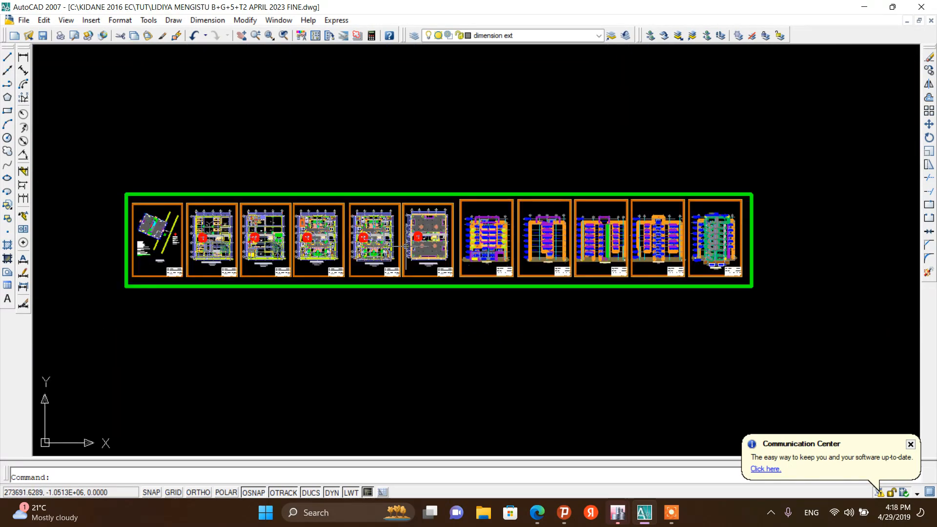
{"action": "scroll", "coordinate": [488, 260], "scroll_direction": "up", "scroll_amount": 4}
{"action": "scroll", "coordinate": [488, 260], "scroll_direction": "down", "scroll_amount": 4}
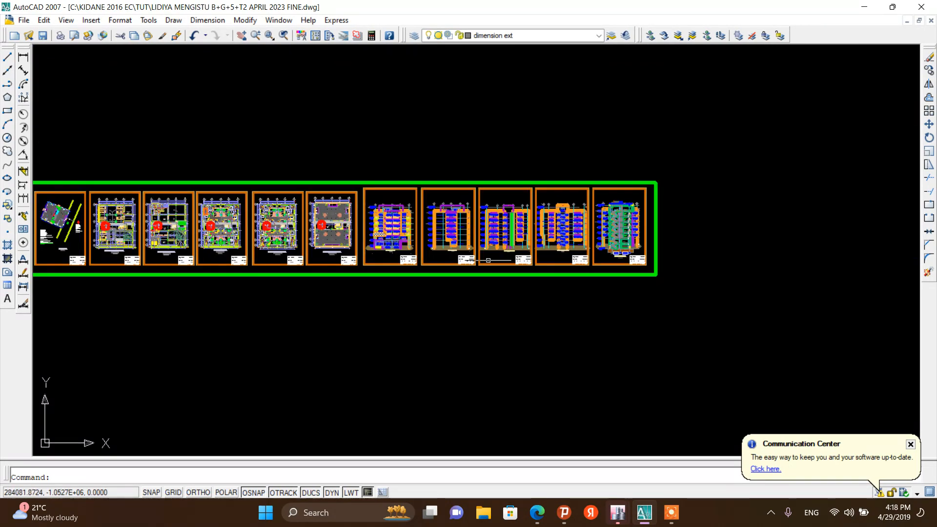
{"action": "scroll", "coordinate": [534, 240], "scroll_direction": "up", "scroll_amount": 3}
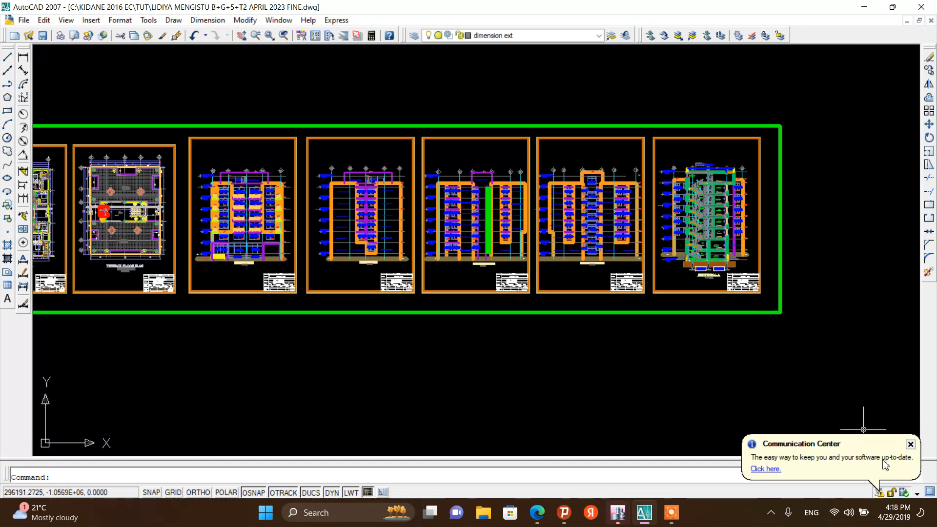
{"action": "left_click", "coordinate": [911, 444]}
{"action": "scroll", "coordinate": [686, 161], "scroll_direction": "up", "scroll_amount": 5}
{"action": "scroll", "coordinate": [723, 161], "scroll_direction": "down", "scroll_amount": 4}
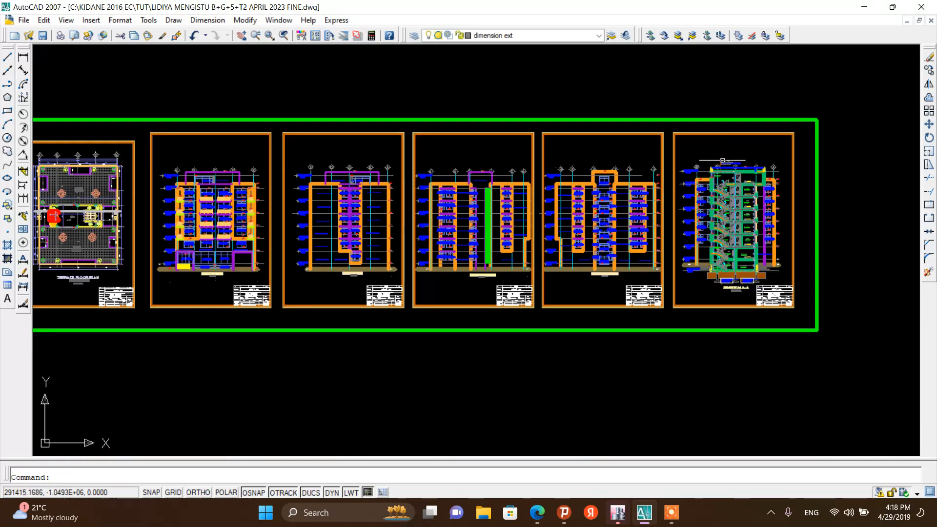
Zoom in and out on the drawing sheets to examine the basement plan's grid lines and axis labels
{"action": "scroll", "coordinate": [723, 160], "scroll_direction": "down", "scroll_amount": 2}
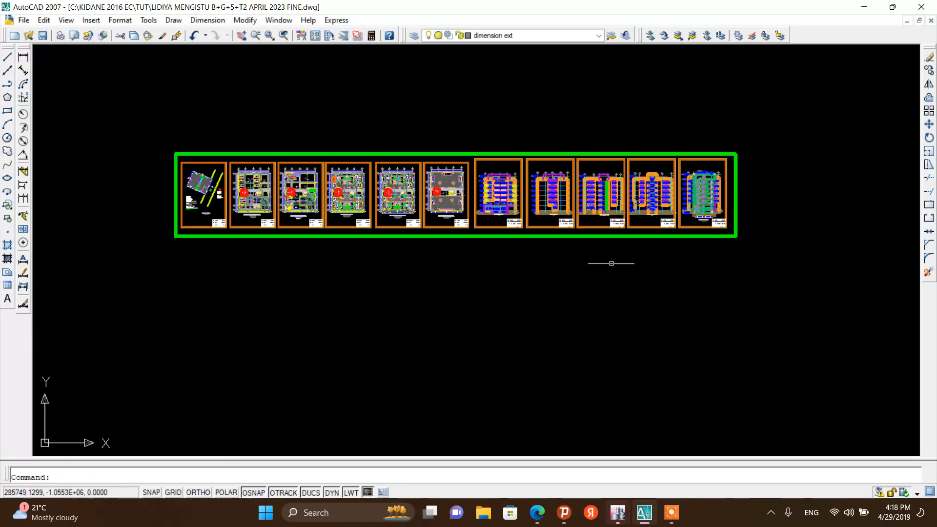
{"action": "scroll", "coordinate": [246, 171], "scroll_direction": "up", "scroll_amount": 5}
{"action": "scroll", "coordinate": [256, 166], "scroll_direction": "up", "scroll_amount": 2}
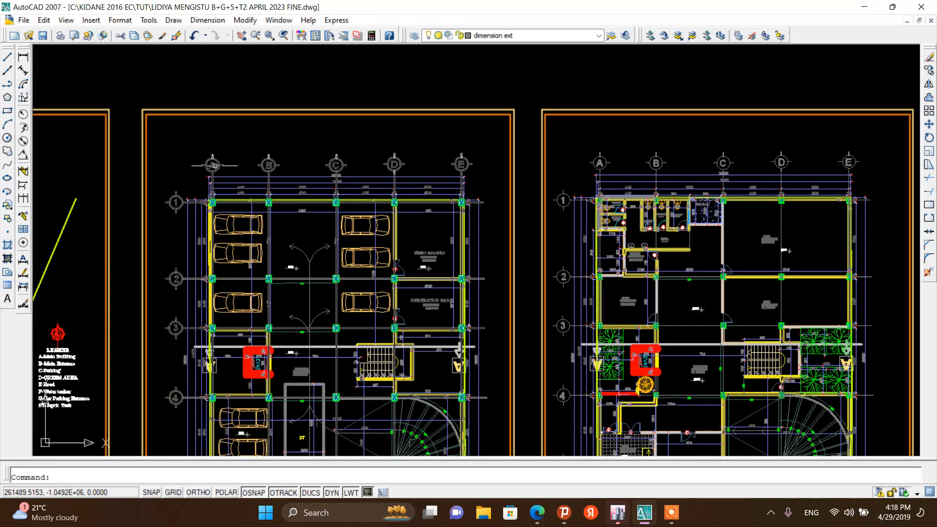
{"action": "scroll", "coordinate": [264, 168], "scroll_direction": "down", "scroll_amount": 2}
{"action": "scroll", "coordinate": [293, 171], "scroll_direction": "up", "scroll_amount": 4}
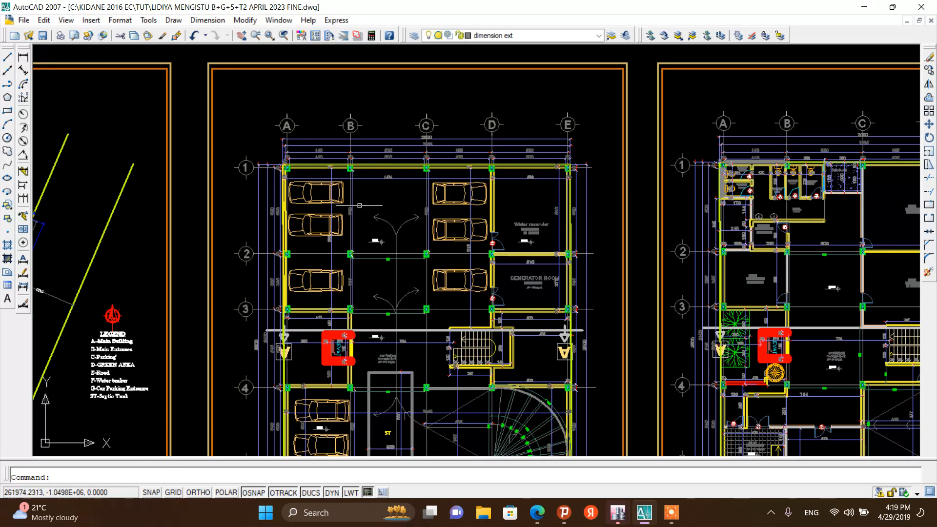
{"action": "scroll", "coordinate": [276, 155], "scroll_direction": "down", "scroll_amount": 2}
{"action": "scroll", "coordinate": [276, 156], "scroll_direction": "up", "scroll_amount": 2}
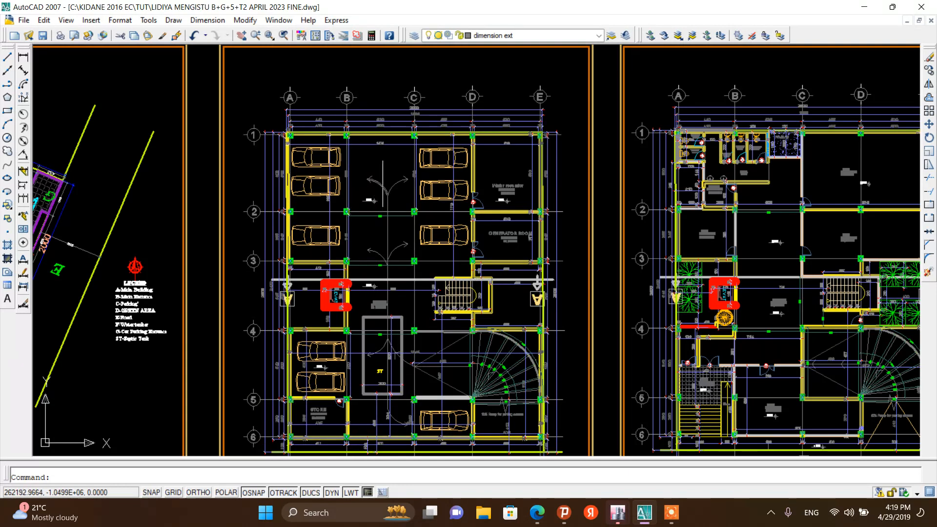
Switch to the new ETABS model template, set 5 grid lines in X and 6 in Y, and open the grid labeling options
{"action": "mouse_move", "coordinate": [634, 517]}
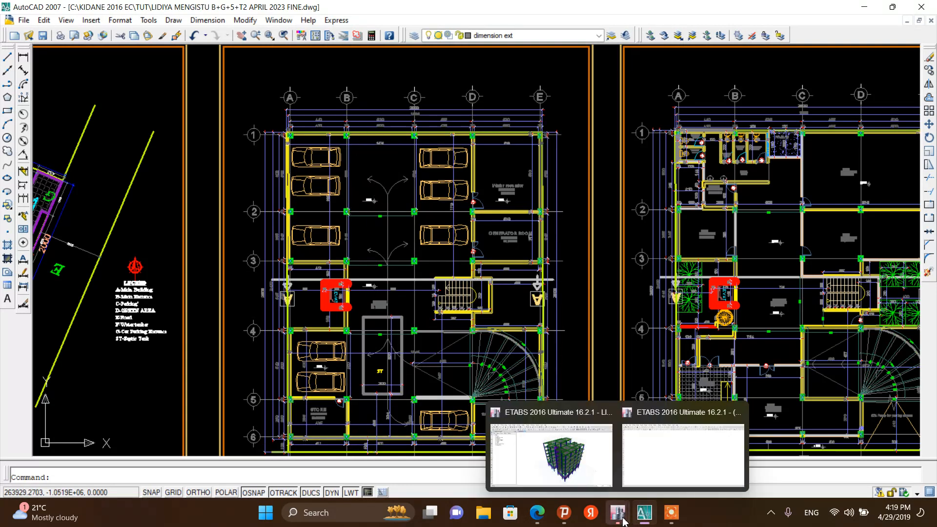
{"action": "left_click", "coordinate": [651, 474]}
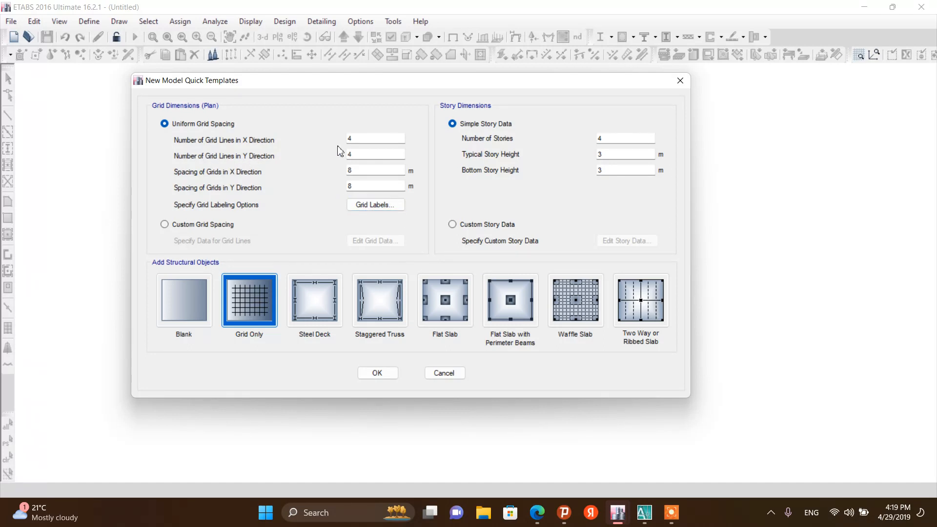
{"action": "double_click", "coordinate": [372, 139]}
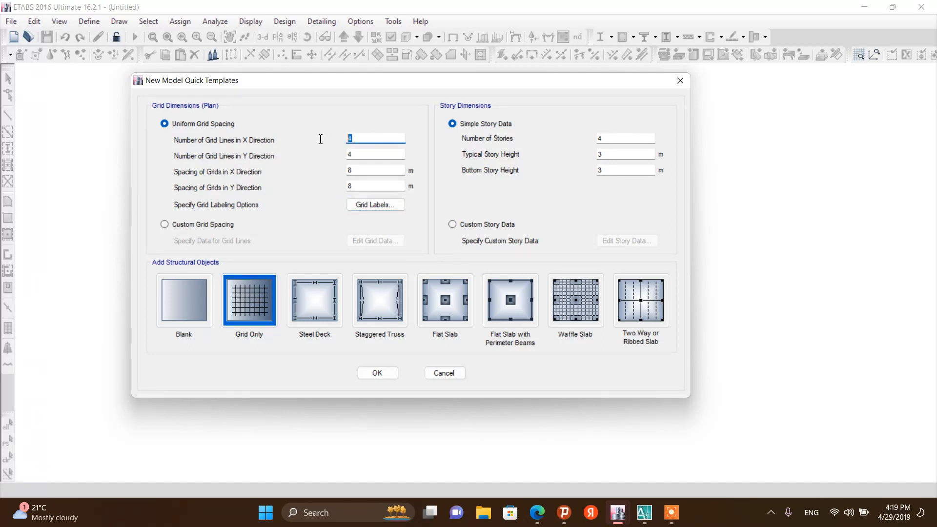
{"action": "double_click", "coordinate": [349, 156]}
{"action": "left_click", "coordinate": [363, 207]}
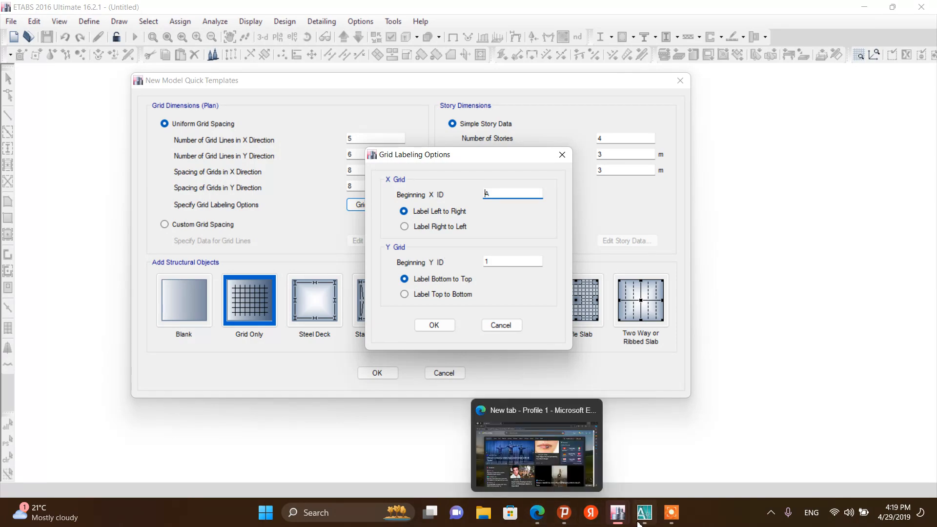
Check the grid label order on the basement plan in the AutoCAD drawing, then return to the grid labeling dialog
{"action": "mouse_move", "coordinate": [644, 506]}
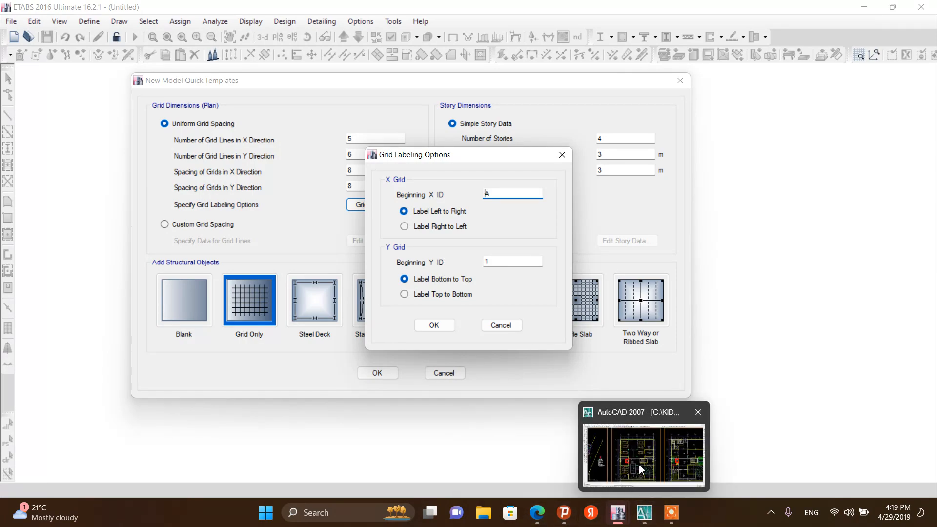
{"action": "left_click", "coordinate": [645, 506]}
{"action": "scroll", "coordinate": [268, 128], "scroll_direction": "up", "scroll_amount": 5}
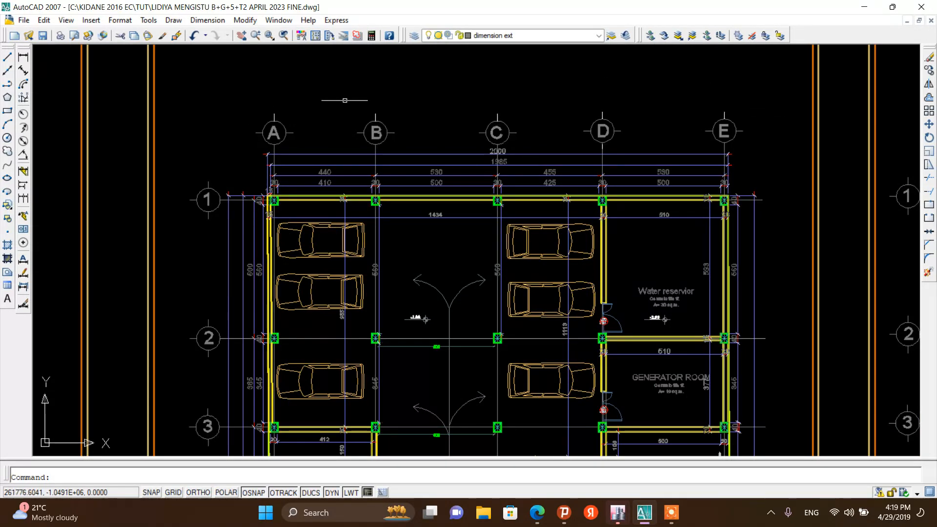
{"action": "scroll", "coordinate": [328, 119], "scroll_direction": "down", "scroll_amount": 2}
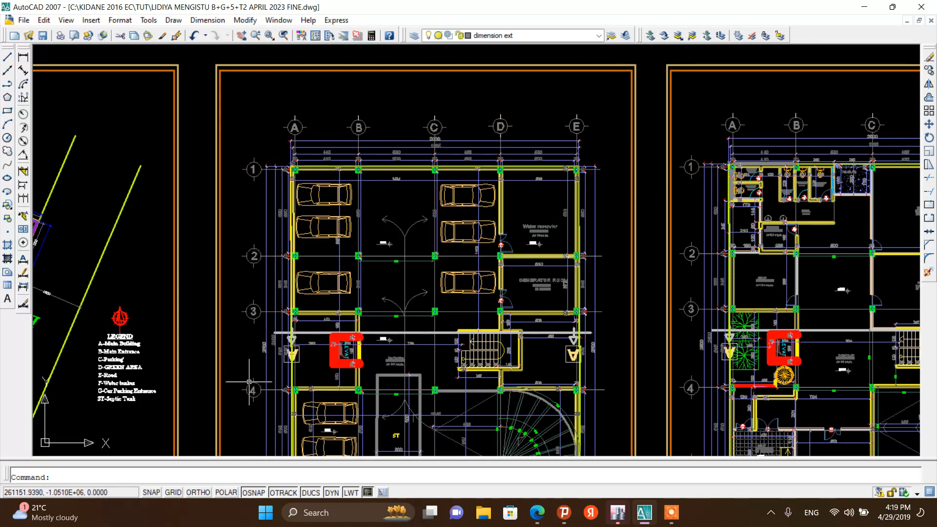
{"action": "scroll", "coordinate": [268, 185], "scroll_direction": "up", "scroll_amount": 2}
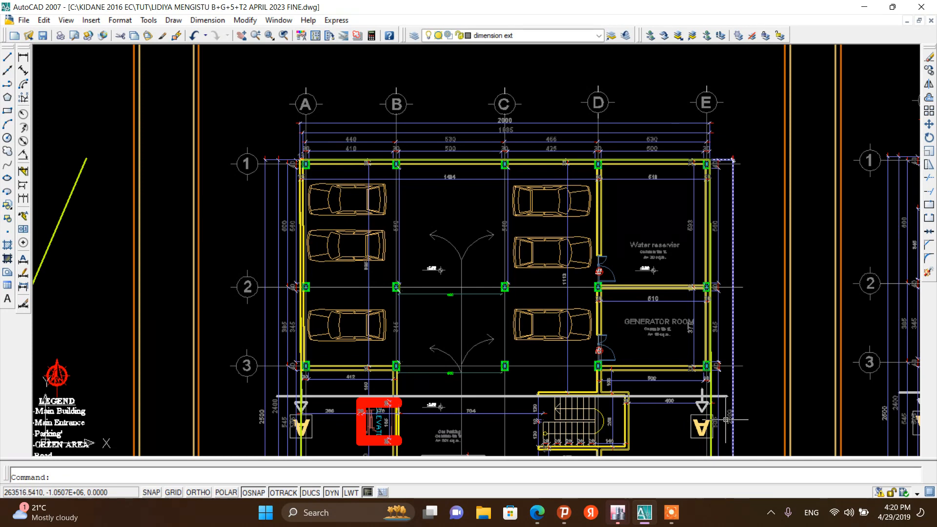
{"action": "mouse_move", "coordinate": [616, 513]}
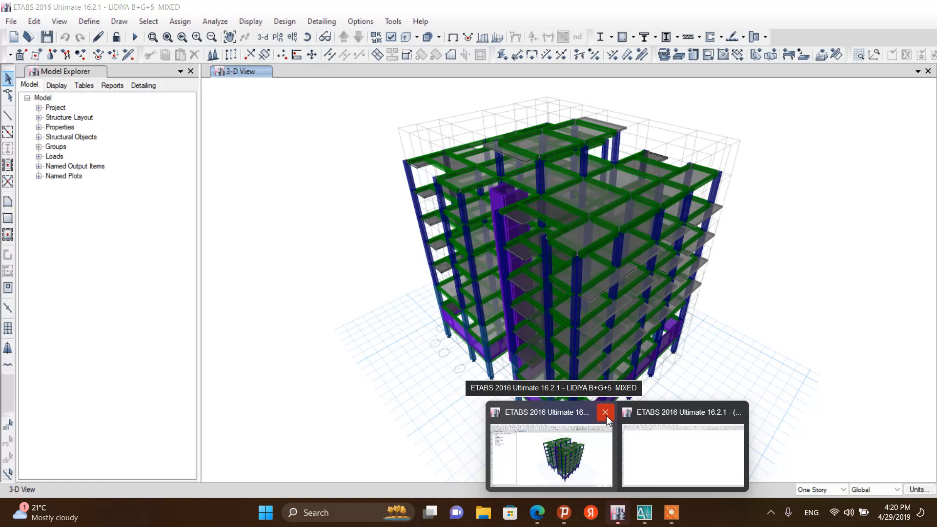
{"action": "left_click", "coordinate": [663, 455]}
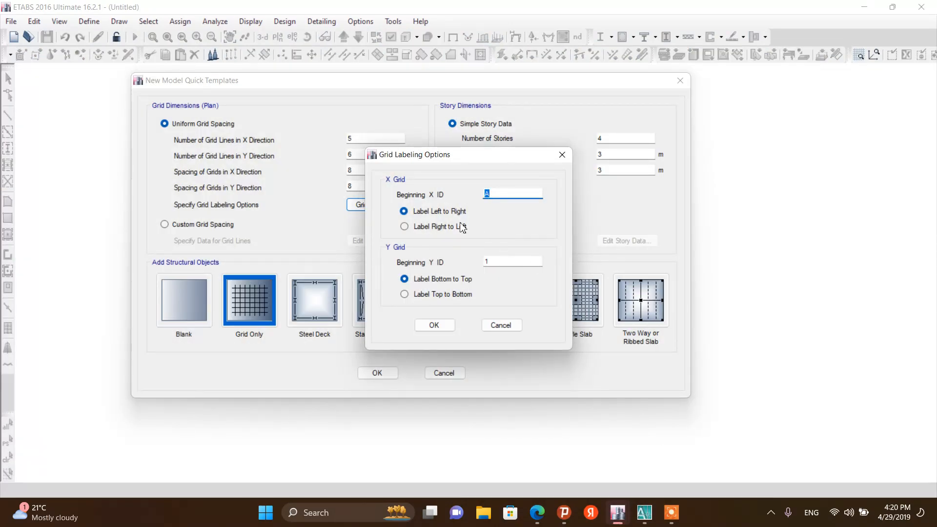
Set the Y grid labels to run from top to bottom and confirm the labeling options
{"action": "left_click", "coordinate": [499, 199]}
{"action": "left_click", "coordinate": [445, 294]}
{"action": "left_click", "coordinate": [434, 325]}
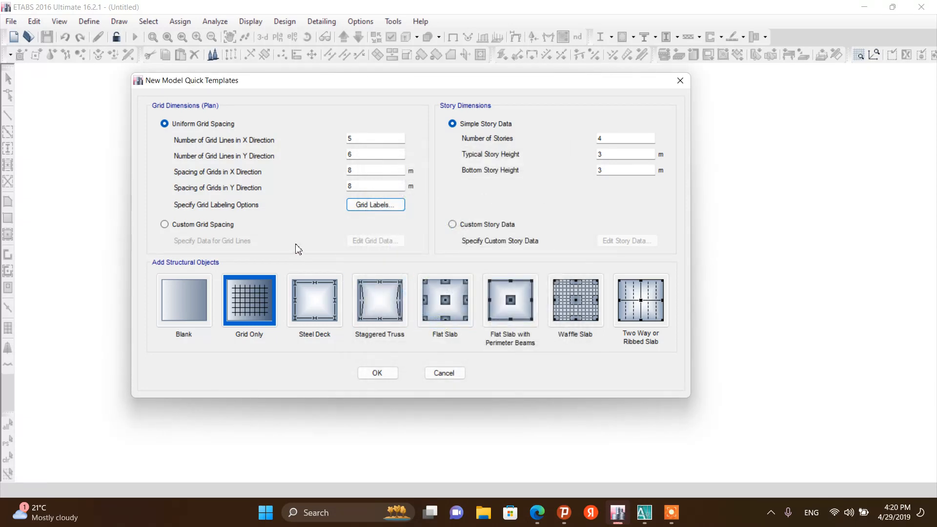
Switch to custom grid spacing, open the grid data editor, and display the grid data as spacing
{"action": "left_click", "coordinate": [190, 229]}
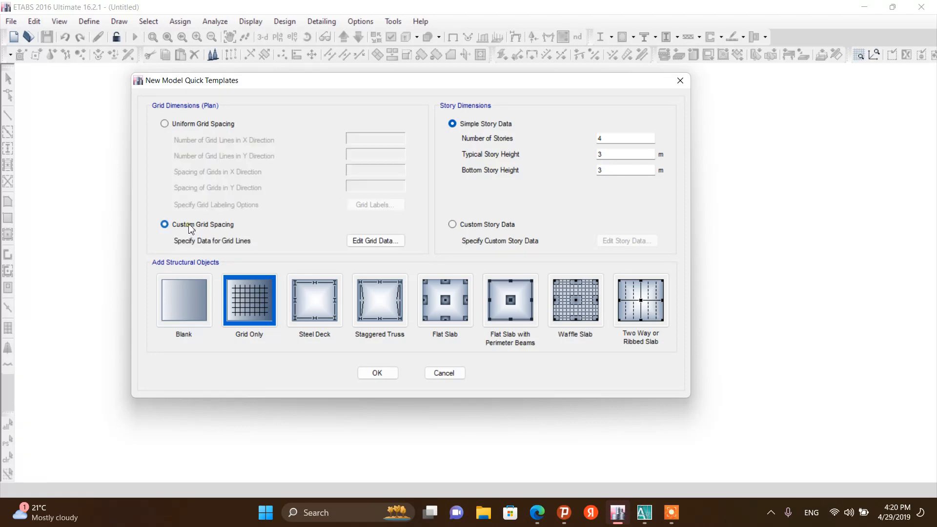
{"action": "left_click", "coordinate": [355, 241]}
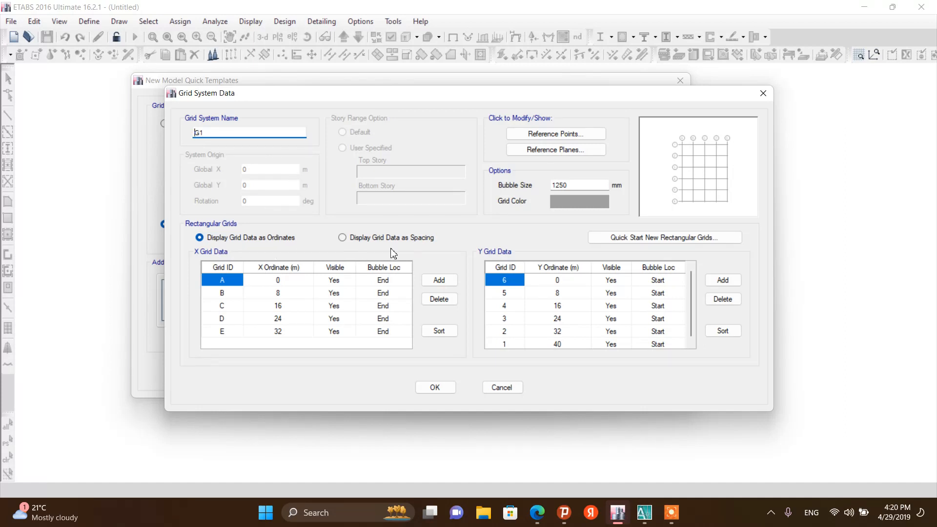
{"action": "left_click", "coordinate": [367, 239]}
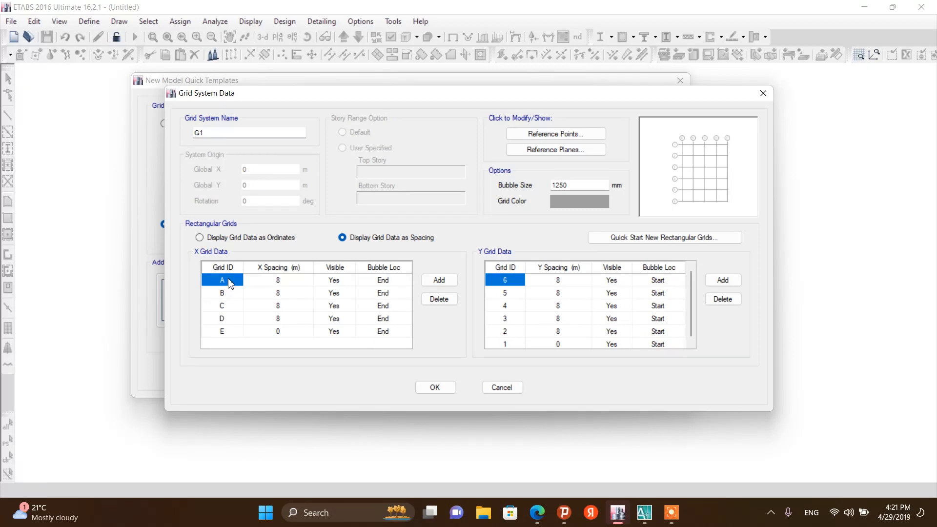
Read the A–B dimension on the basement plan and set grid A's X spacing to 4.4 m
{"action": "left_click", "coordinate": [645, 513]}
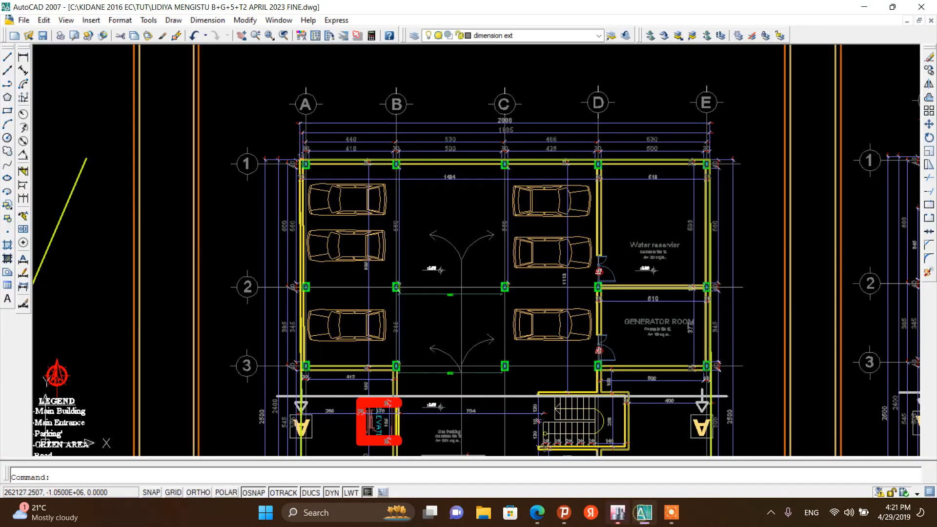
{"action": "scroll", "coordinate": [350, 135], "scroll_direction": "up", "scroll_amount": 5}
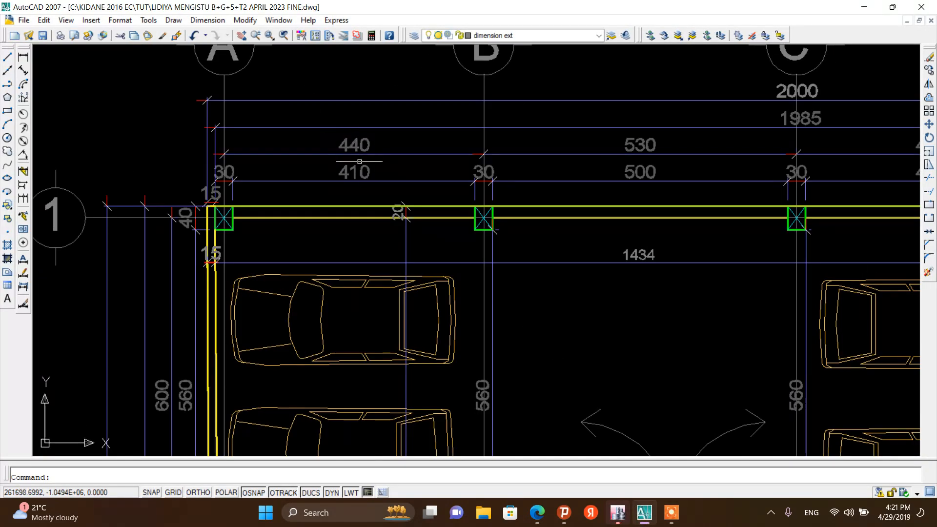
{"action": "left_click", "coordinate": [316, 155]}
{"action": "scroll", "coordinate": [285, 203], "scroll_direction": "down", "scroll_amount": 4}
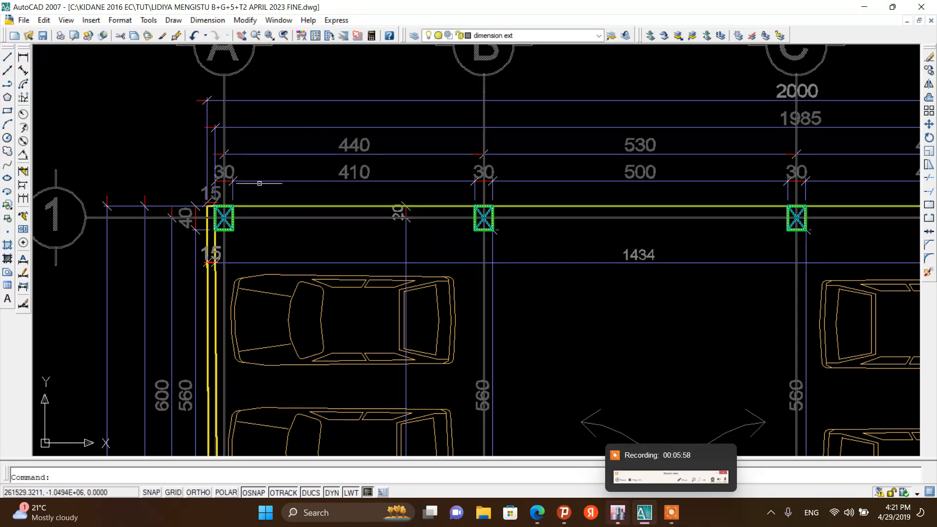
{"action": "scroll", "coordinate": [268, 106], "scroll_direction": "up", "scroll_amount": 2}
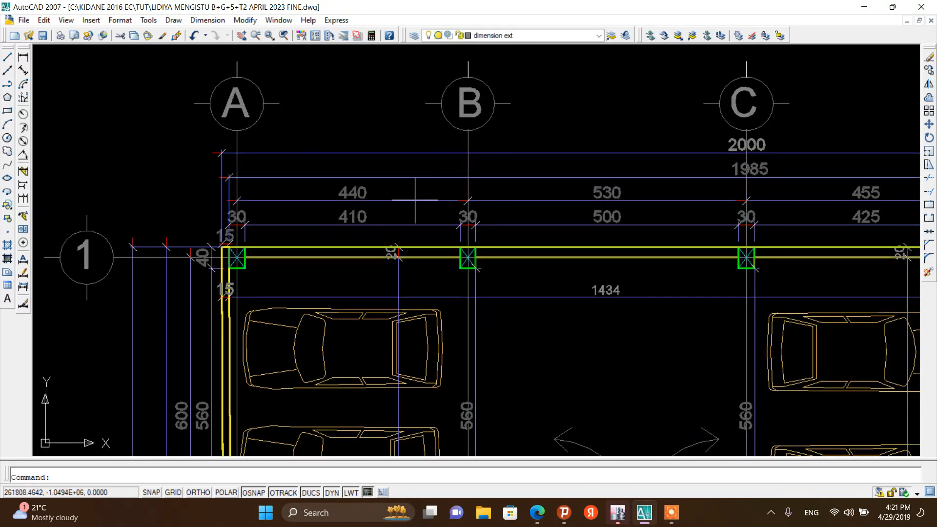
{"action": "left_click", "coordinate": [618, 512]}
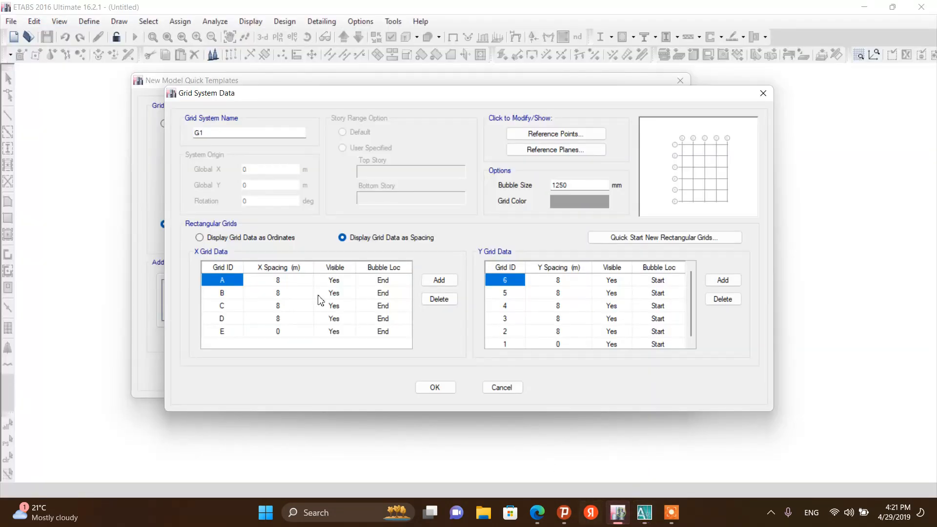
{"action": "left_click", "coordinate": [277, 281]}
{"action": "type", "text": "4"}
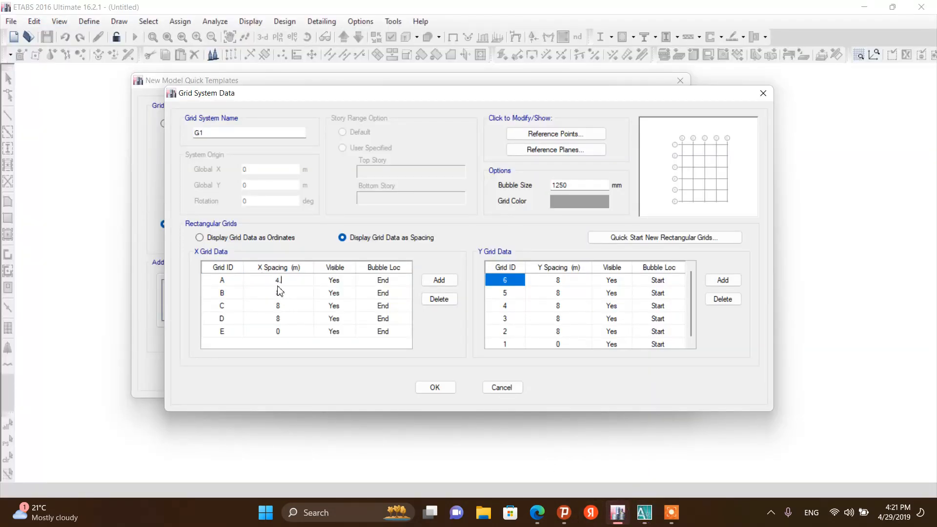
{"action": "type", "text": ".4"}
Read the B–C dimension on the plan and set grid B's X spacing to 5.3 m
{"action": "left_click", "coordinate": [644, 512]}
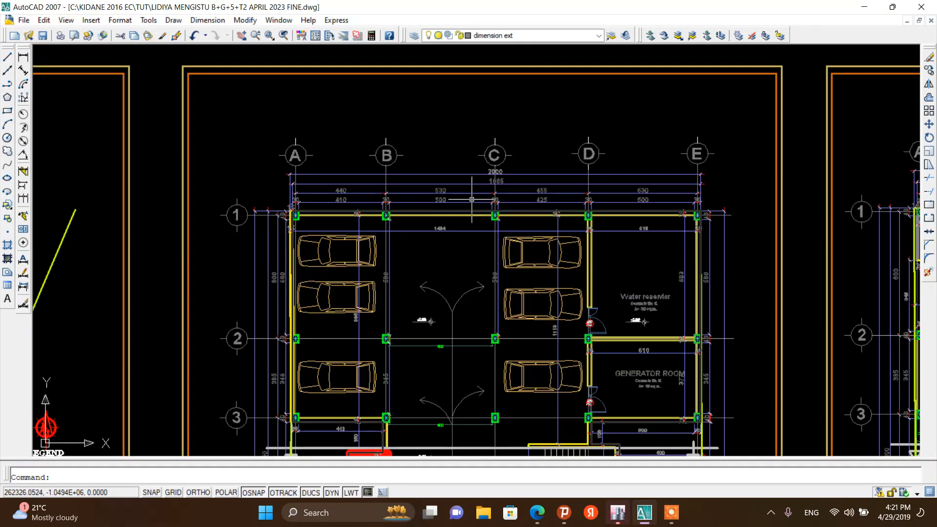
{"action": "scroll", "coordinate": [454, 207], "scroll_direction": "up", "scroll_amount": 3}
{"action": "scroll", "coordinate": [438, 219], "scroll_direction": "down", "scroll_amount": 3}
{"action": "scroll", "coordinate": [416, 203], "scroll_direction": "up", "scroll_amount": 3}
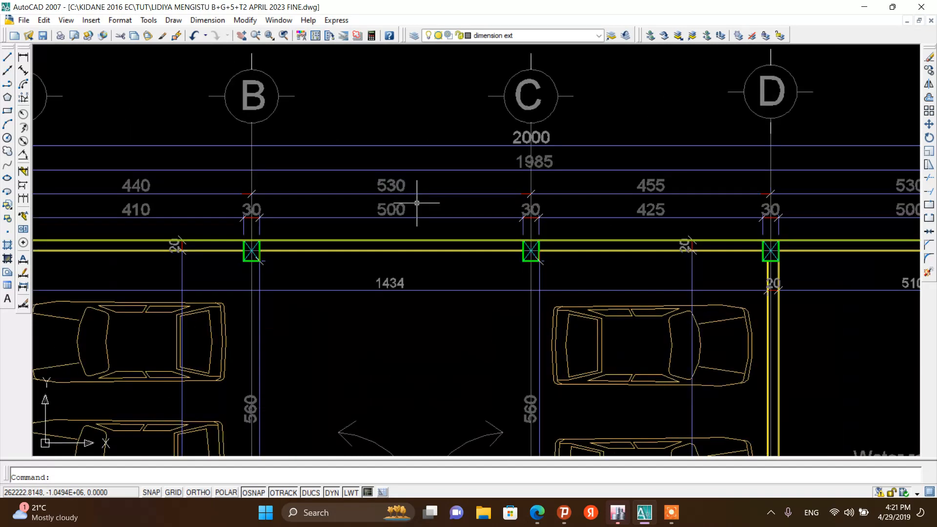
{"action": "scroll", "coordinate": [417, 203], "scroll_direction": "down", "scroll_amount": 3}
{"action": "left_click", "coordinate": [618, 512]}
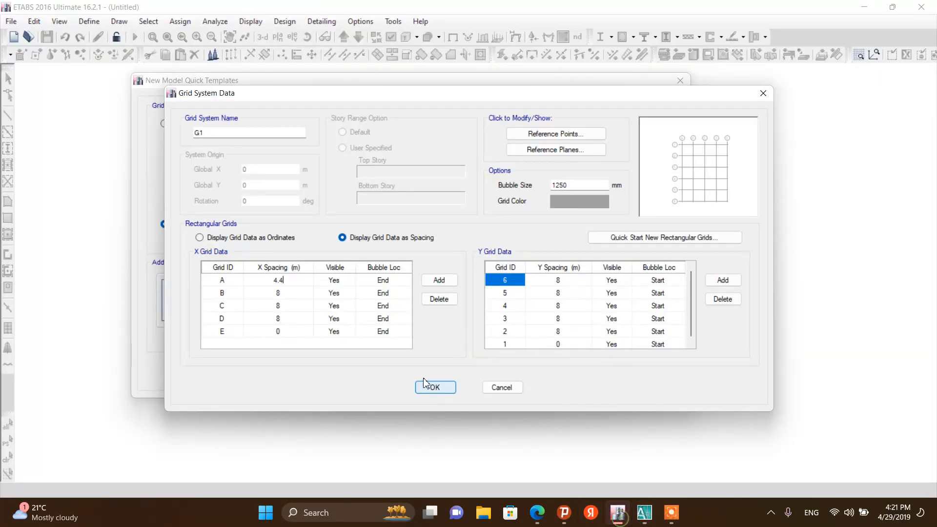
{"action": "left_click", "coordinate": [281, 296]}
{"action": "type", "text": "5.3"}
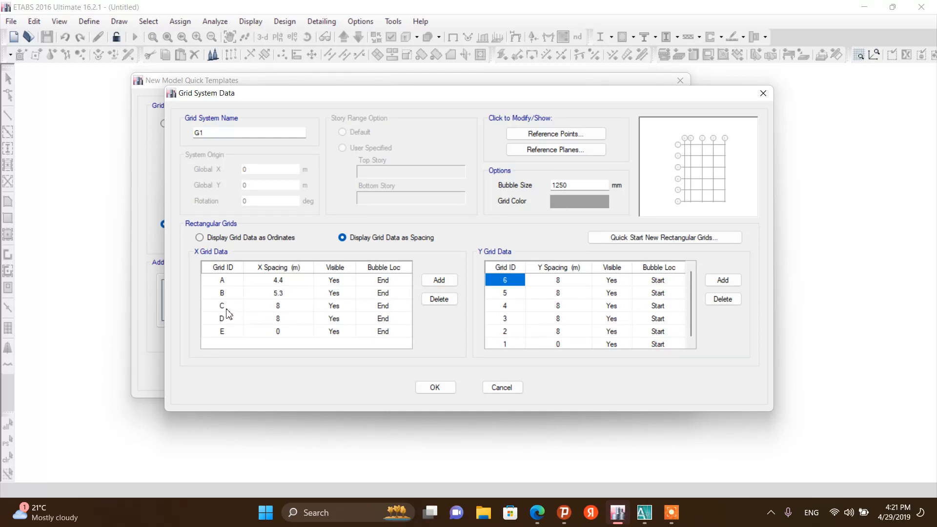
Read the C–D dimension on the plan and set grid C's X spacing to 4.55 m
{"action": "left_click", "coordinate": [645, 512]}
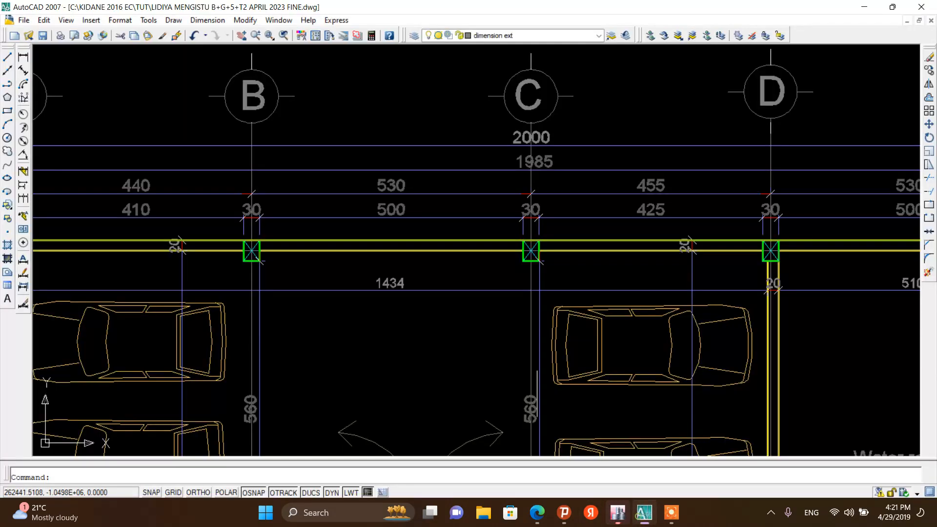
{"action": "scroll", "coordinate": [510, 213], "scroll_direction": "down", "scroll_amount": 3}
{"action": "scroll", "coordinate": [509, 213], "scroll_direction": "up", "scroll_amount": 3}
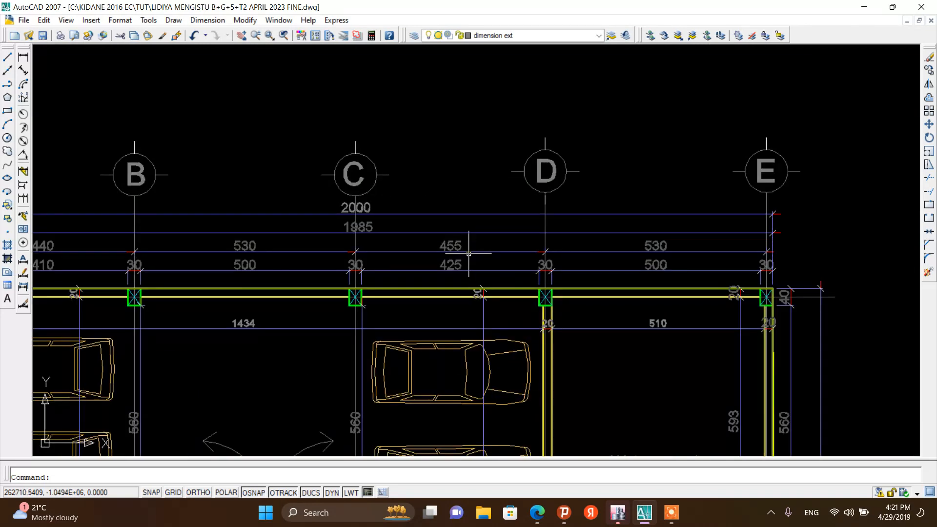
{"action": "left_click", "coordinate": [618, 512]}
{"action": "left_click", "coordinate": [282, 307]}
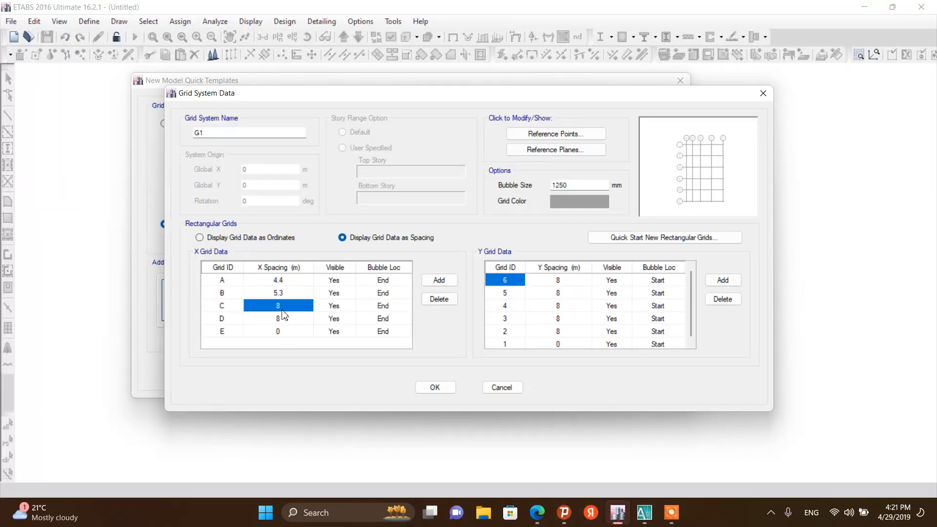
{"action": "type", "text": "4.55"}
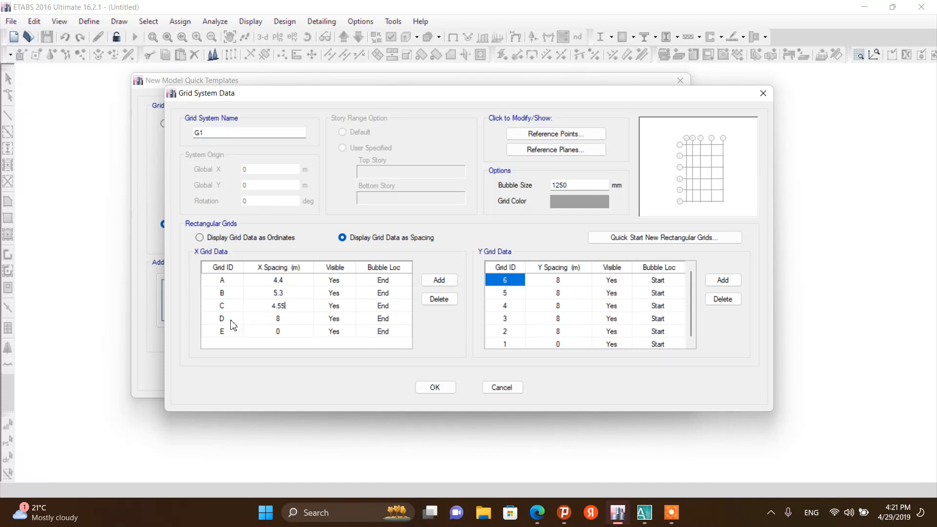
Read the D–E dimension on the plan and set grid D's X spacing to 5.3 m
{"action": "left_click", "coordinate": [645, 512]}
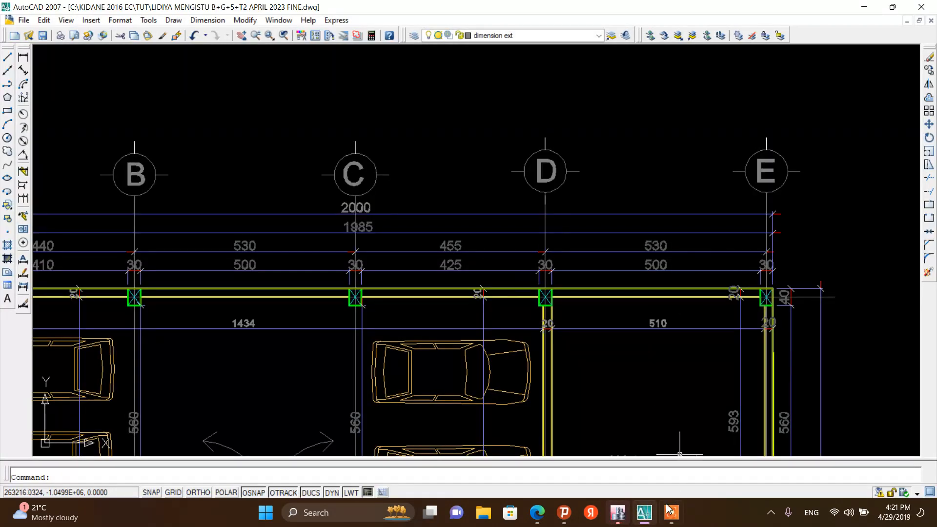
{"action": "left_click", "coordinate": [617, 512]}
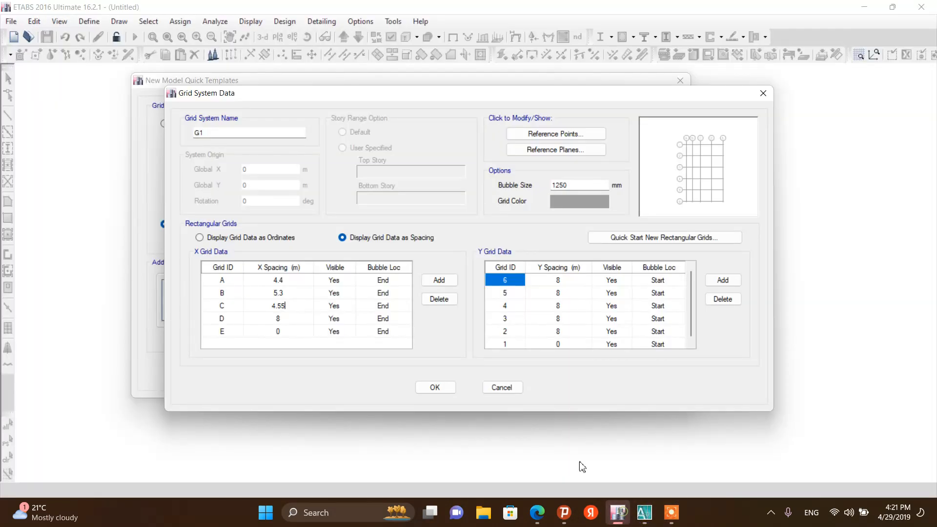
{"action": "left_click", "coordinate": [287, 321]}
{"action": "type", "text": "5."}
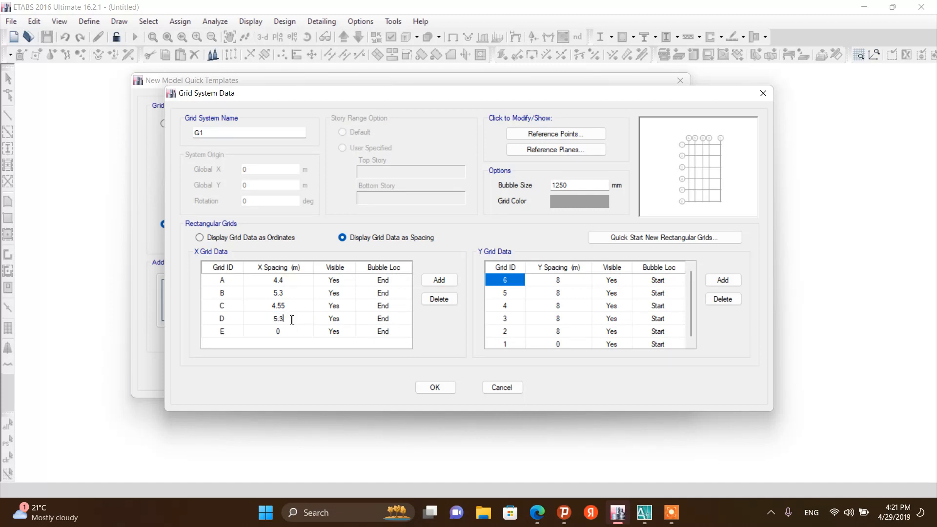
{"action": "type", "text": "3"}
{"action": "left_click", "coordinate": [645, 513]}
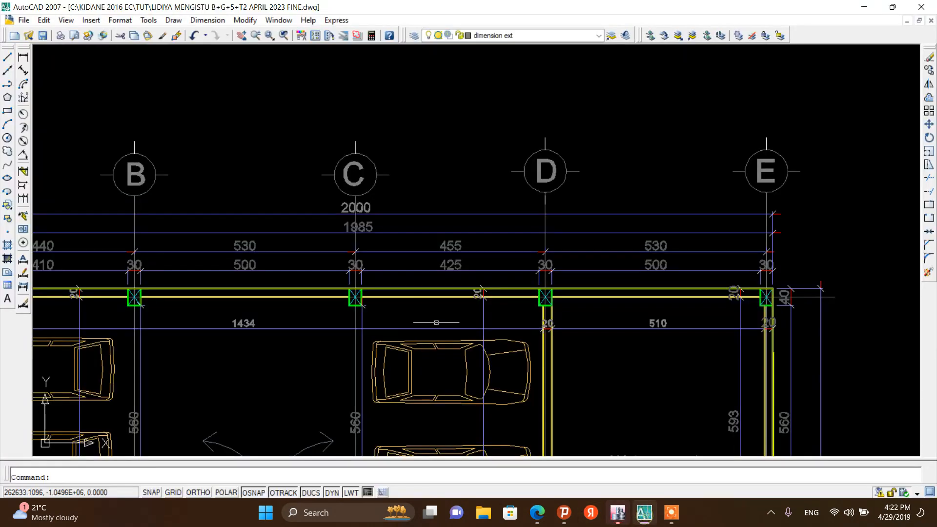
Read the 1–2 dimension on the basement plan and set grid 2's Y spacing to 6 m
{"action": "scroll", "coordinate": [315, 137], "scroll_direction": "down", "scroll_amount": 3}
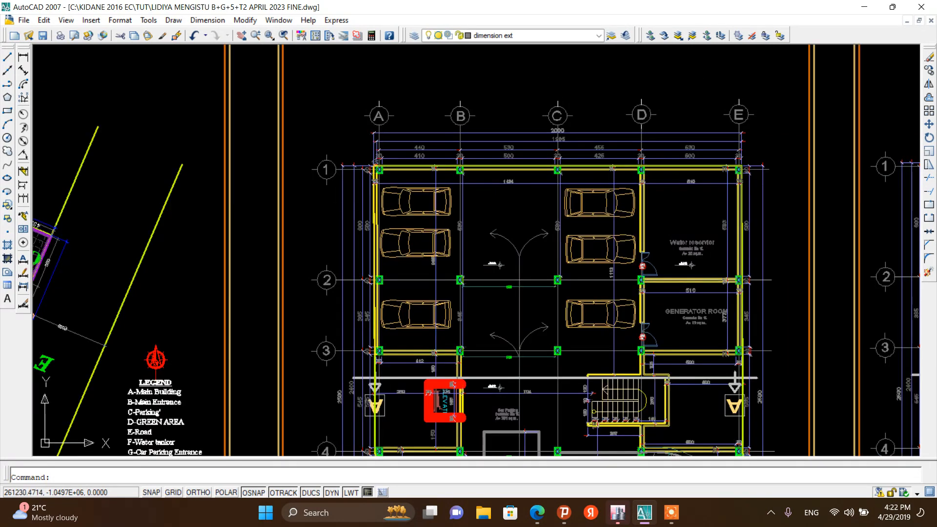
{"action": "scroll", "coordinate": [320, 161], "scroll_direction": "up", "scroll_amount": 4}
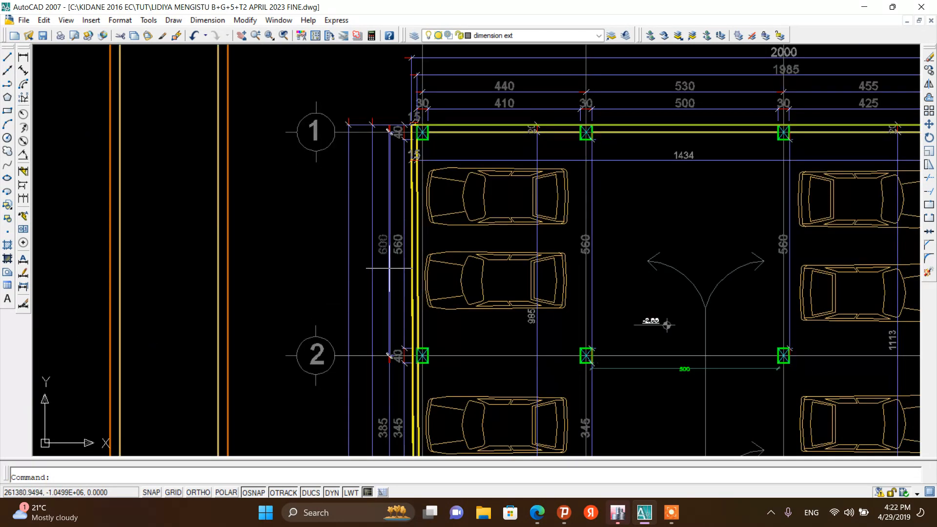
{"action": "left_click", "coordinate": [608, 513]}
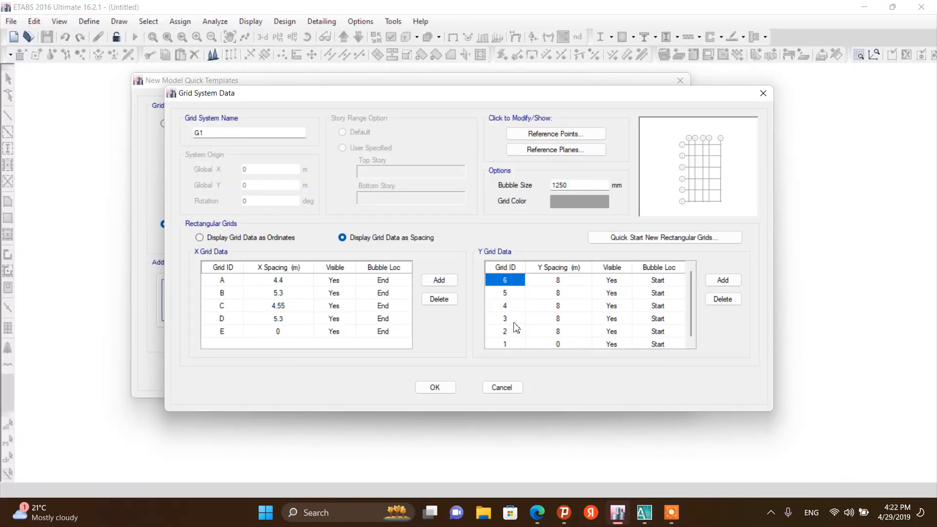
{"action": "left_click", "coordinate": [557, 332]}
{"action": "left_click", "coordinate": [557, 332]}
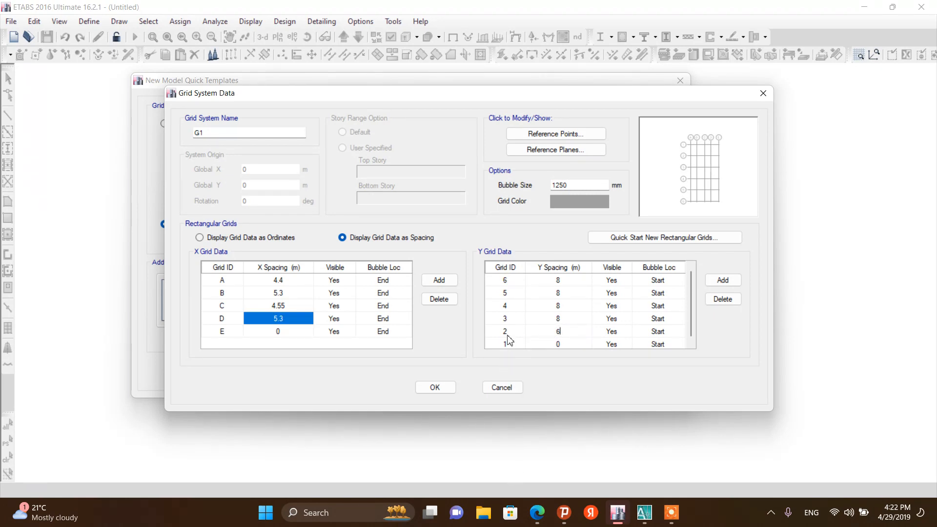
{"action": "type", "text": "6"}
Read the 2–3 dimension on the plan and set grid 3's Y spacing to 3.85 m
{"action": "left_click", "coordinate": [644, 513]}
{"action": "scroll", "coordinate": [385, 230], "scroll_direction": "down", "scroll_amount": 6}
{"action": "scroll", "coordinate": [368, 301], "scroll_direction": "up", "scroll_amount": 6}
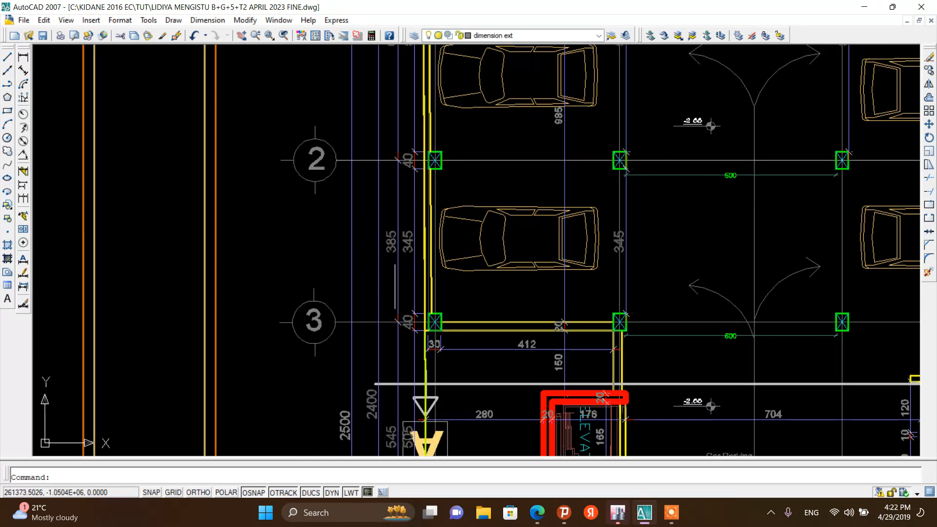
{"action": "left_click", "coordinate": [618, 513]}
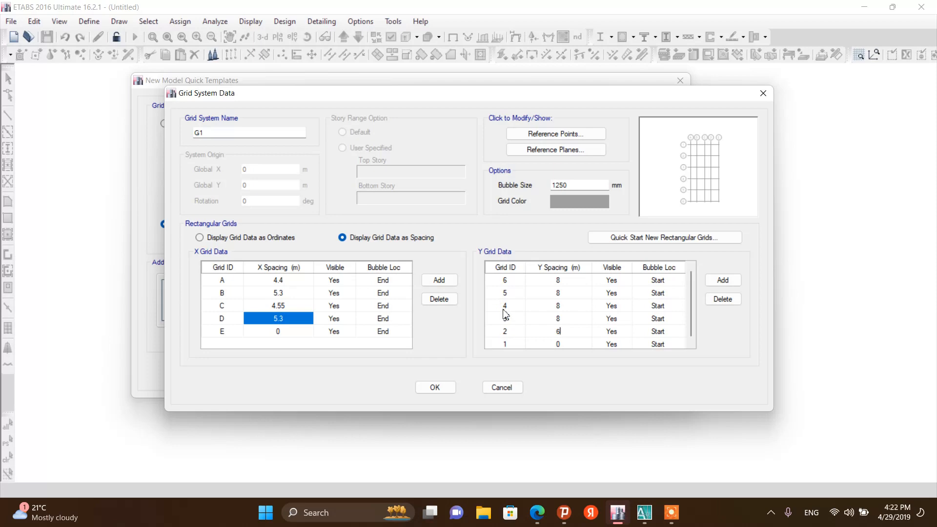
{"action": "left_click", "coordinate": [562, 319]}
{"action": "type", "text": "3."}
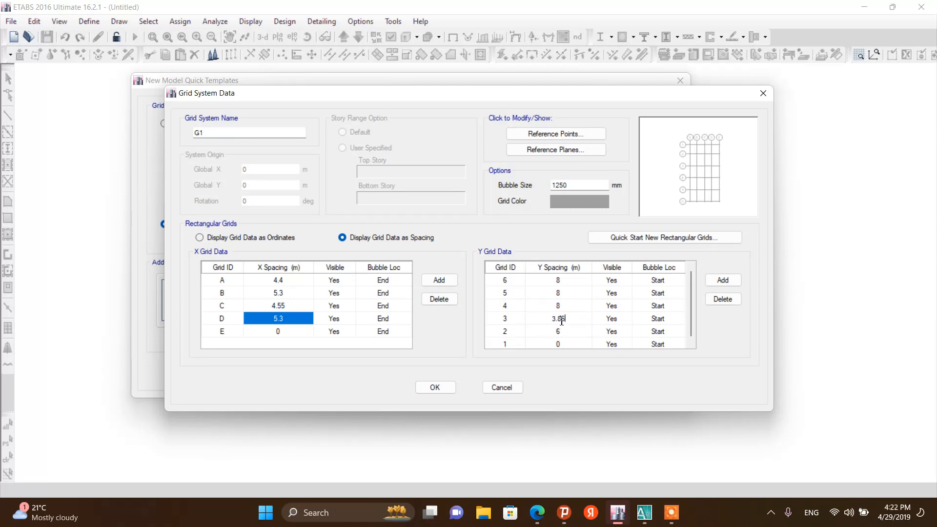
{"action": "type", "text": "85"}
Read the 3–4 dimension on the plan and set grid 4's Y spacing to 5.45 m
{"action": "left_click", "coordinate": [644, 512]}
{"action": "scroll", "coordinate": [337, 264], "scroll_direction": "down", "scroll_amount": 3}
{"action": "scroll", "coordinate": [337, 264], "scroll_direction": "up", "scroll_amount": 3}
{"action": "scroll", "coordinate": [337, 264], "scroll_direction": "down", "scroll_amount": 2}
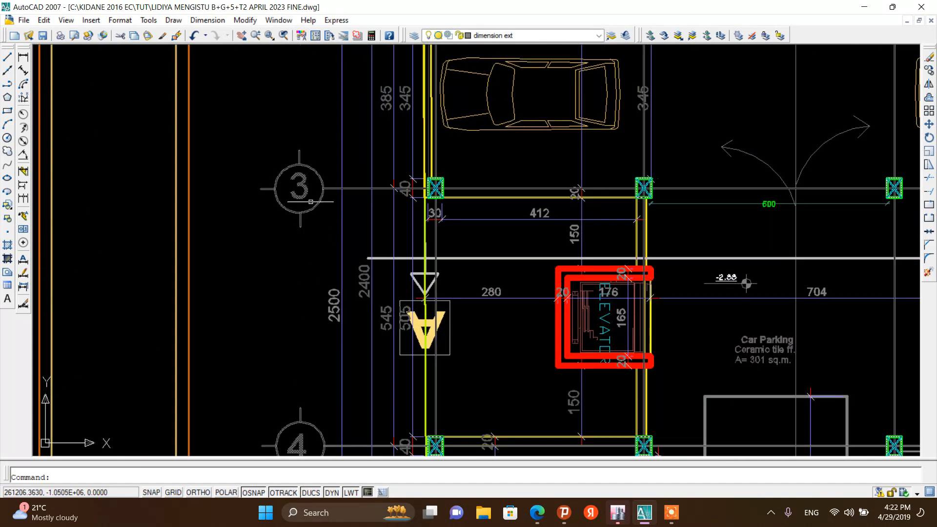
{"action": "scroll", "coordinate": [341, 267], "scroll_direction": "up", "scroll_amount": 2}
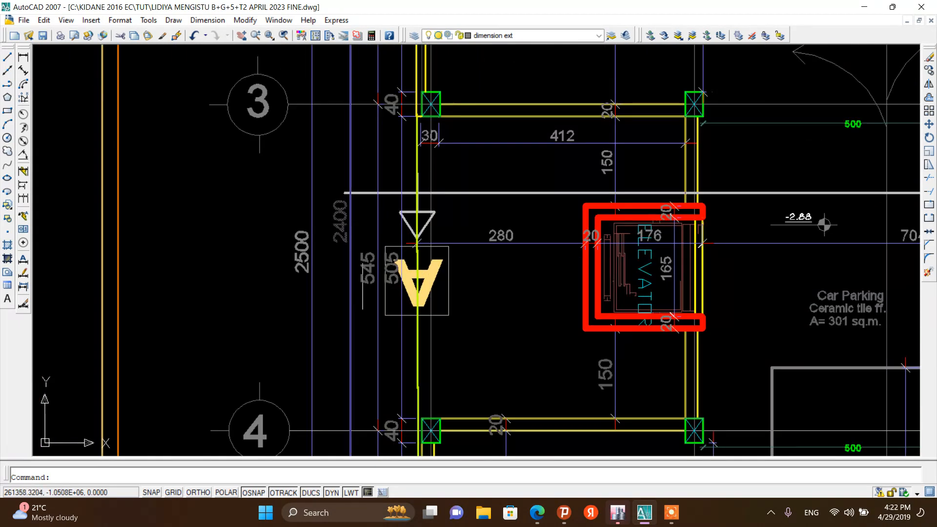
{"action": "left_click", "coordinate": [618, 512]}
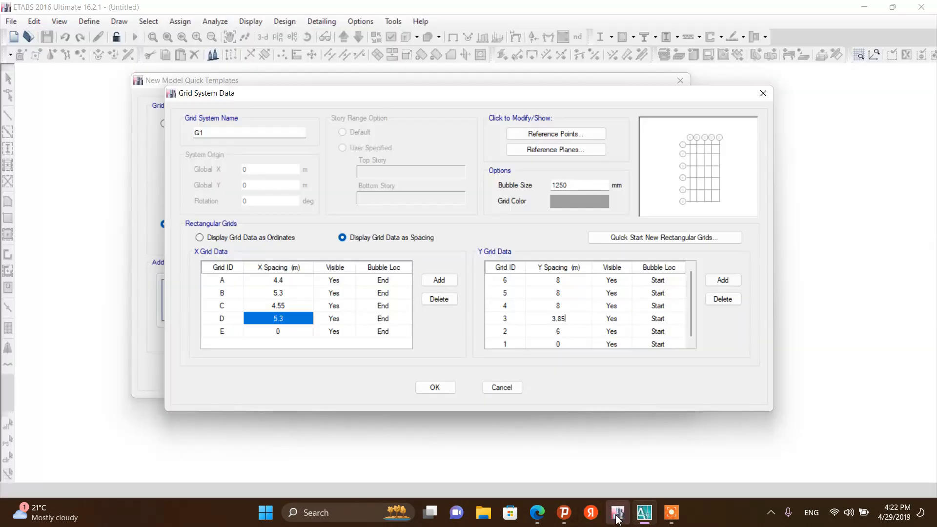
{"action": "left_click", "coordinate": [547, 307]}
{"action": "type", "text": "5.45"}
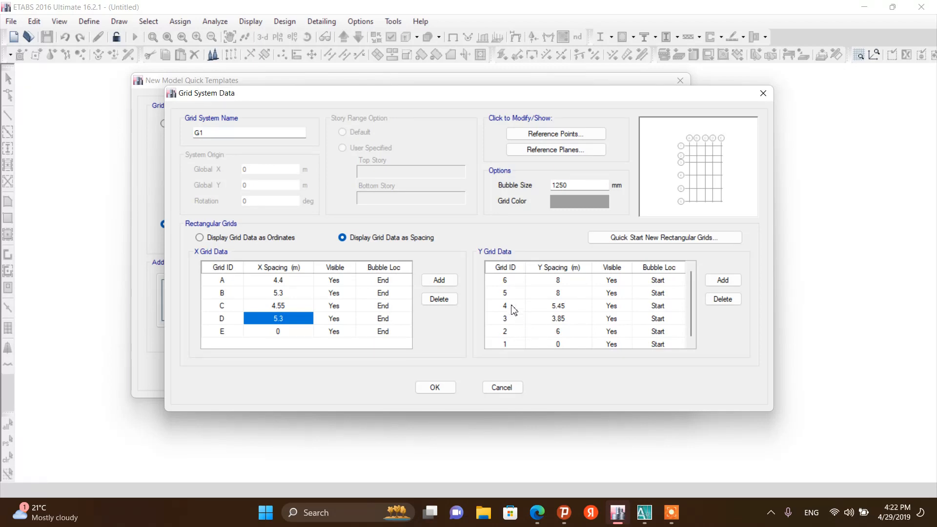
Read the 4–5 dimension on the plan and set grid 5's Y spacing to 5.4 m
{"action": "left_click", "coordinate": [644, 515]}
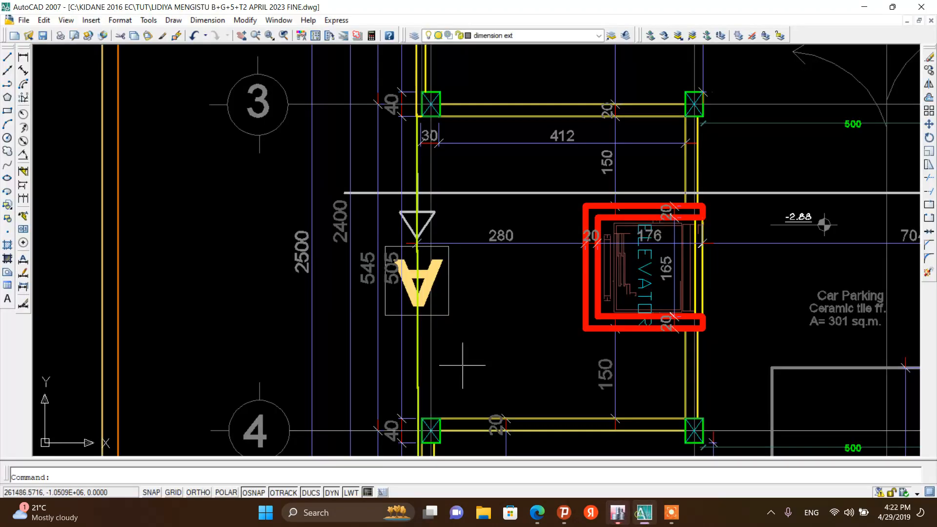
{"action": "scroll", "coordinate": [336, 311], "scroll_direction": "down", "scroll_amount": 4}
{"action": "scroll", "coordinate": [328, 312], "scroll_direction": "down", "scroll_amount": 4}
{"action": "scroll", "coordinate": [320, 331], "scroll_direction": "up", "scroll_amount": 7}
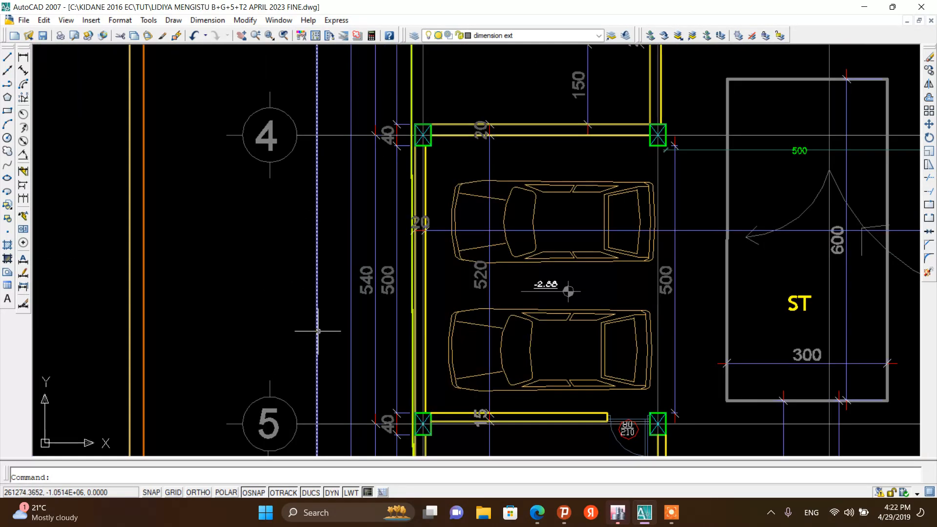
{"action": "left_click", "coordinate": [618, 513]}
{"action": "left_click", "coordinate": [560, 293]}
{"action": "type", "text": "5.4"}
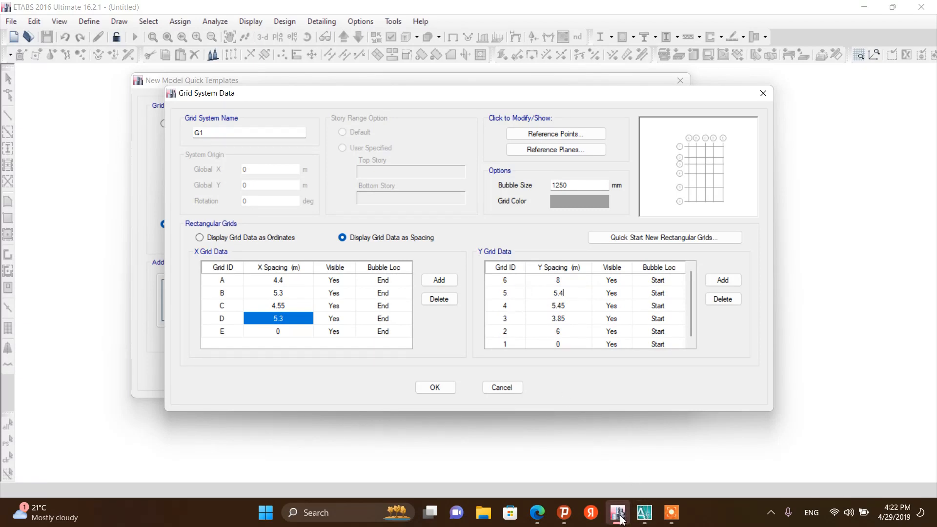
Read the 5–6 dimension, set grid 6's Y spacing to 2.9 m, and accept the grid system data
{"action": "left_click", "coordinate": [644, 511]}
{"action": "scroll", "coordinate": [417, 204], "scroll_direction": "down", "scroll_amount": 5}
{"action": "scroll", "coordinate": [348, 264], "scroll_direction": "up", "scroll_amount": 6}
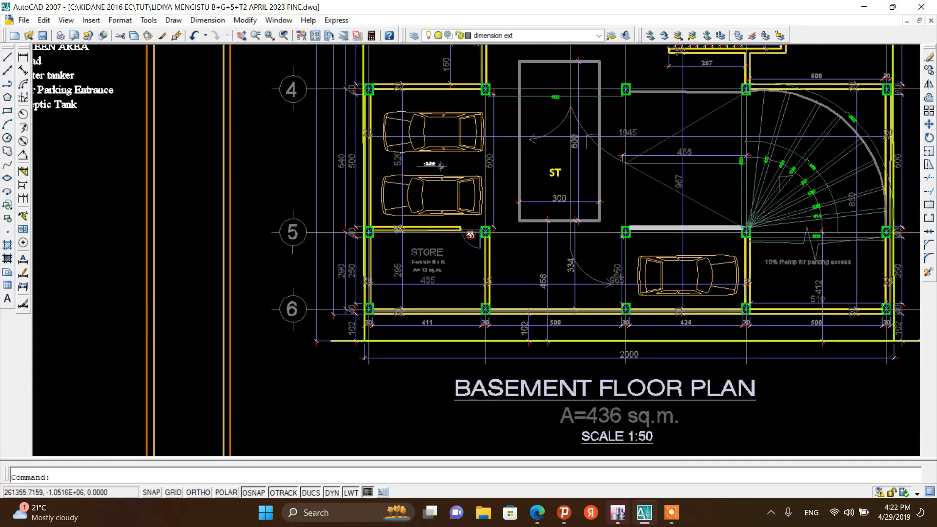
{"action": "left_click", "coordinate": [618, 513]}
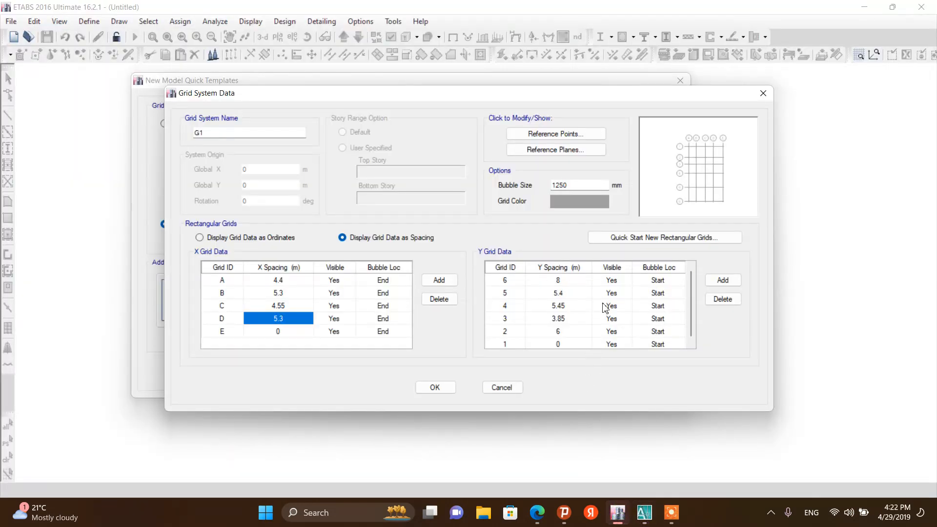
{"action": "left_click", "coordinate": [564, 282]}
{"action": "type", "text": "2.9"}
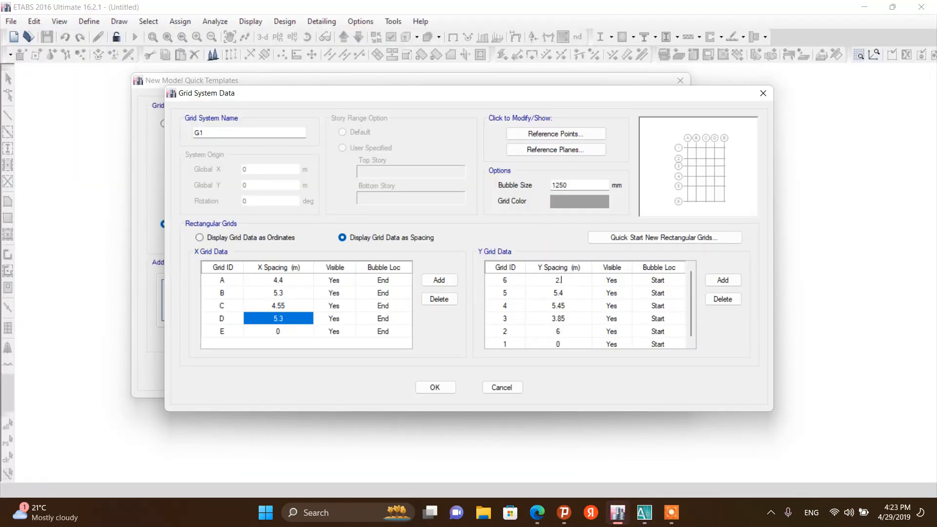
{"action": "left_click", "coordinate": [435, 389]}
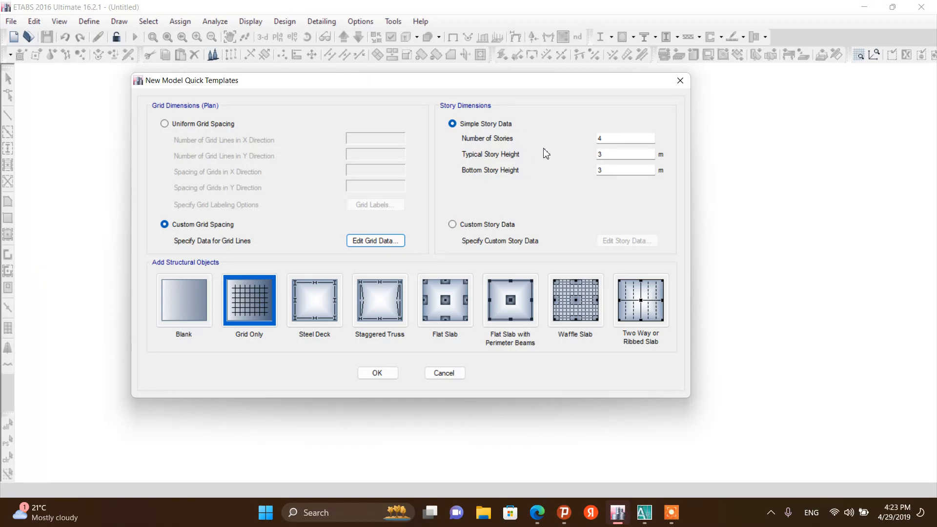
Examine the elevations and Section A-A in the drawing for the floor level heights
{"action": "left_click", "coordinate": [645, 512]}
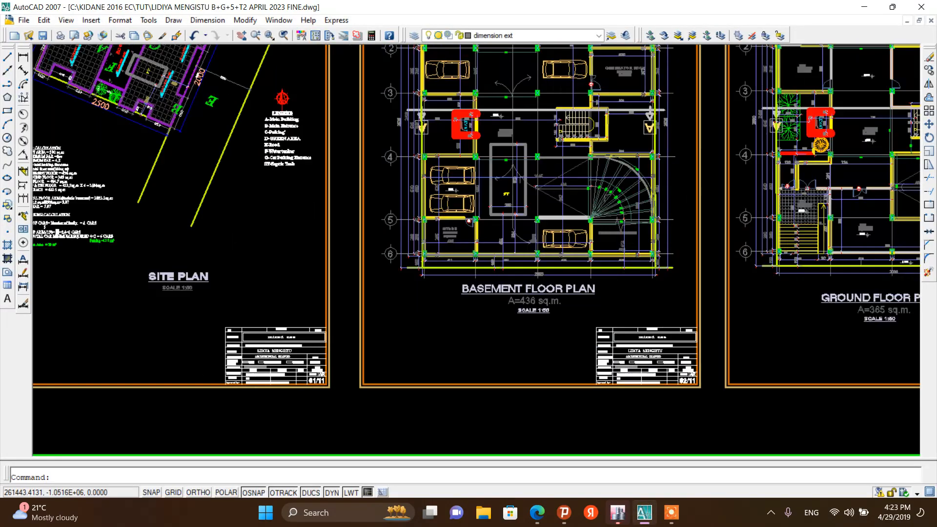
{"action": "scroll", "coordinate": [776, 240], "scroll_direction": "up", "scroll_amount": 7}
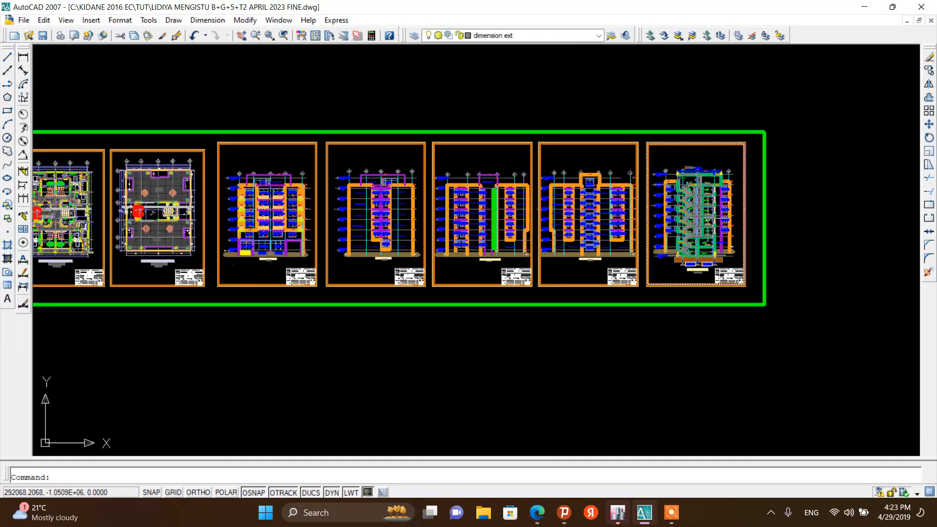
{"action": "scroll", "coordinate": [567, 267], "scroll_direction": "up", "scroll_amount": 4}
{"action": "scroll", "coordinate": [537, 220], "scroll_direction": "down", "scroll_amount": 4}
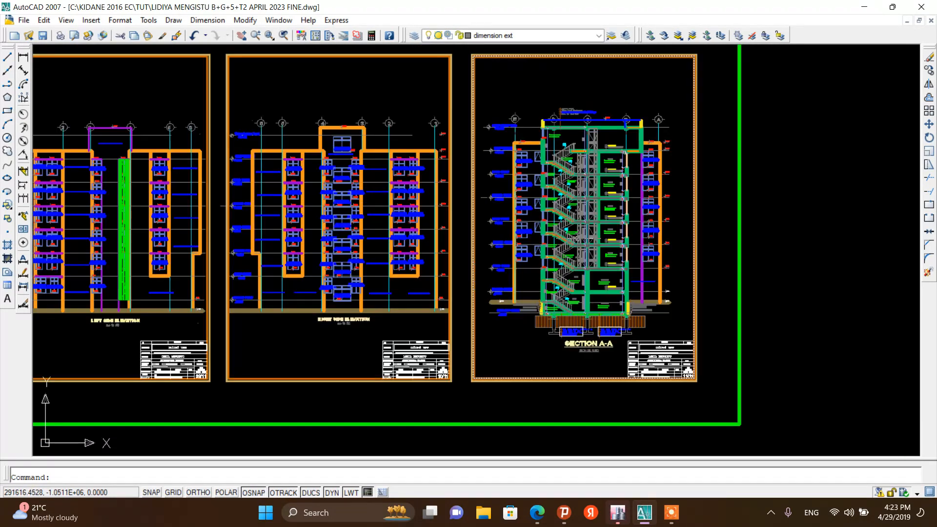
{"action": "scroll", "coordinate": [513, 166], "scroll_direction": "up", "scroll_amount": 3}
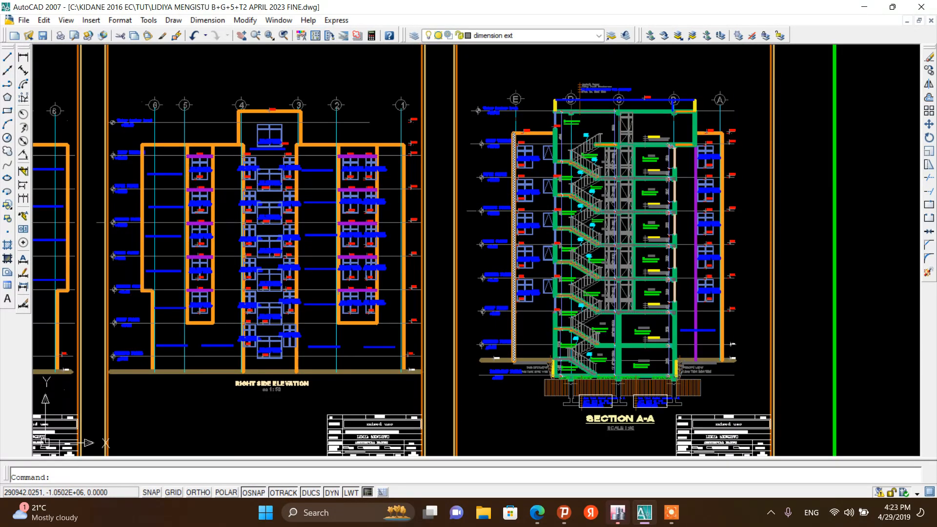
{"action": "scroll", "coordinate": [495, 140], "scroll_direction": "down", "scroll_amount": 2}
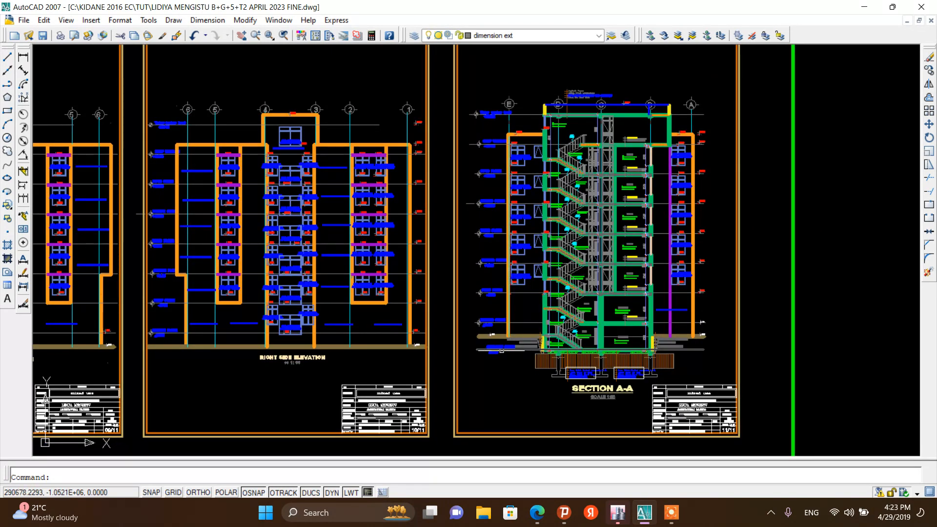
{"action": "scroll", "coordinate": [501, 350], "scroll_direction": "up", "scroll_amount": 6}
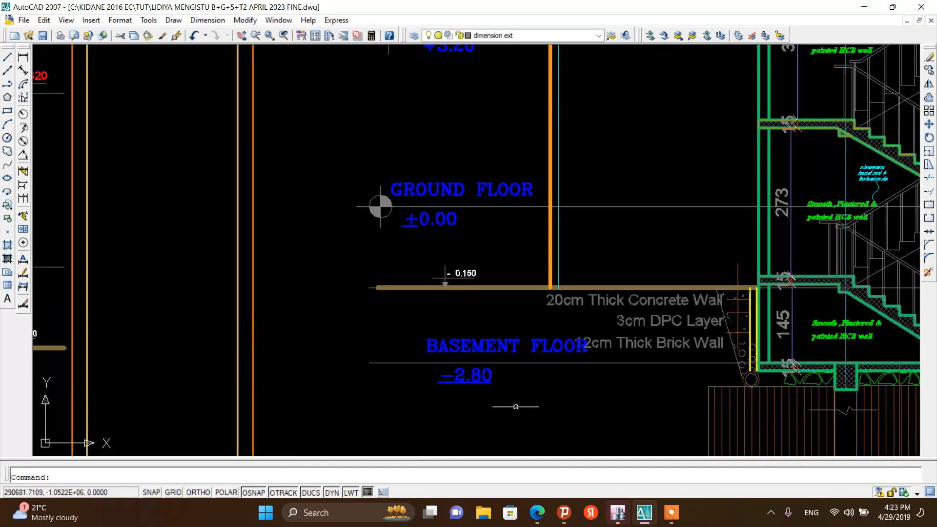
{"action": "scroll", "coordinate": [510, 403], "scroll_direction": "down", "scroll_amount": 6}
{"action": "scroll", "coordinate": [486, 258], "scroll_direction": "up", "scroll_amount": 4}
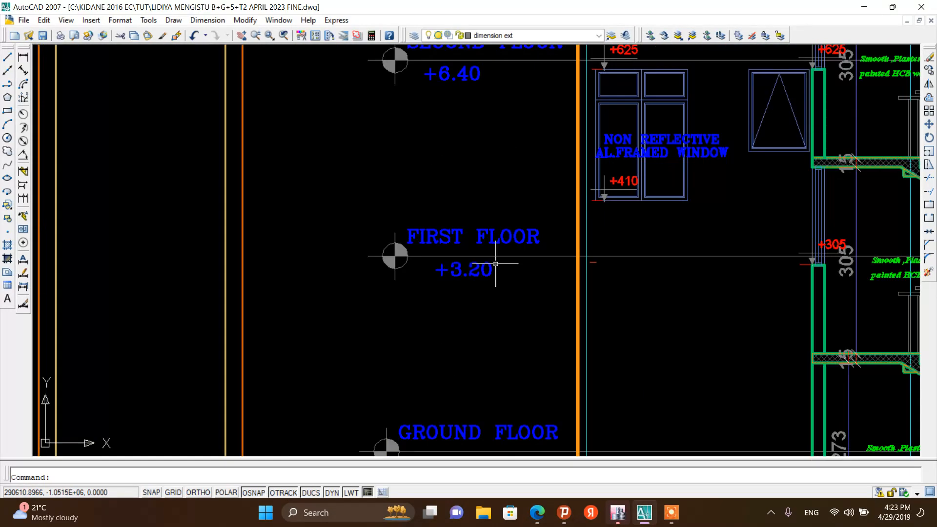
{"action": "scroll", "coordinate": [488, 273], "scroll_direction": "down", "scroll_amount": 2}
{"action": "scroll", "coordinate": [454, 266], "scroll_direction": "up", "scroll_amount": 2}
{"action": "scroll", "coordinate": [462, 266], "scroll_direction": "down", "scroll_amount": 3}
{"action": "scroll", "coordinate": [454, 147], "scroll_direction": "up", "scroll_amount": 4}
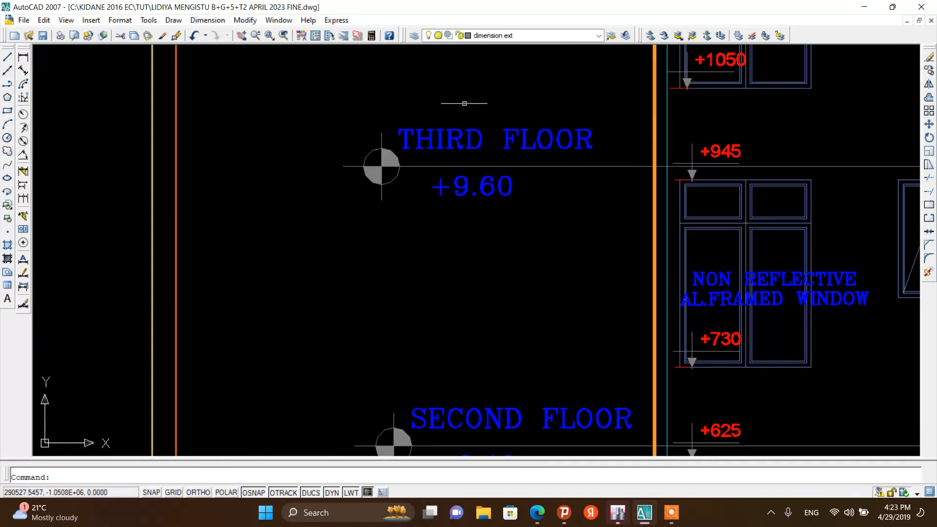
{"action": "scroll", "coordinate": [463, 254], "scroll_direction": "down", "scroll_amount": 6}
{"action": "scroll", "coordinate": [463, 170], "scroll_direction": "up", "scroll_amount": 5}
{"action": "scroll", "coordinate": [463, 255], "scroll_direction": "down", "scroll_amount": 5}
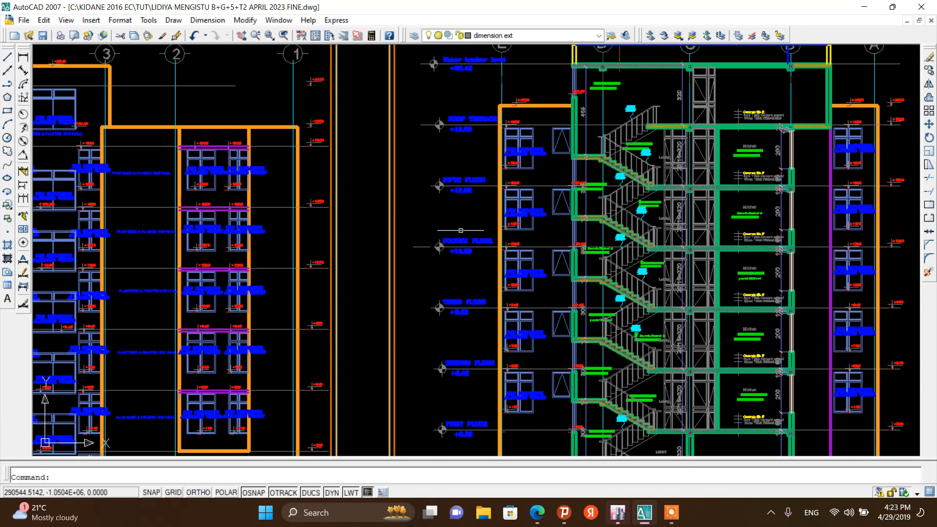
{"action": "scroll", "coordinate": [457, 147], "scroll_direction": "up", "scroll_amount": 5}
{"action": "scroll", "coordinate": [456, 147], "scroll_direction": "up", "scroll_amount": 1}
{"action": "scroll", "coordinate": [459, 234], "scroll_direction": "down", "scroll_amount": 4}
{"action": "scroll", "coordinate": [444, 184], "scroll_direction": "up", "scroll_amount": 4}
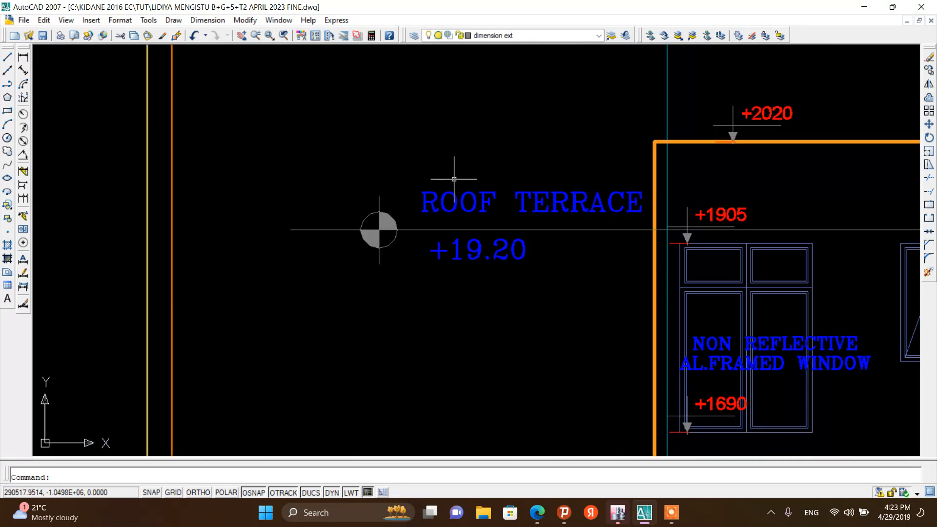
{"action": "scroll", "coordinate": [457, 176], "scroll_direction": "down", "scroll_amount": 4}
{"action": "scroll", "coordinate": [439, 117], "scroll_direction": "down", "scroll_amount": 4}
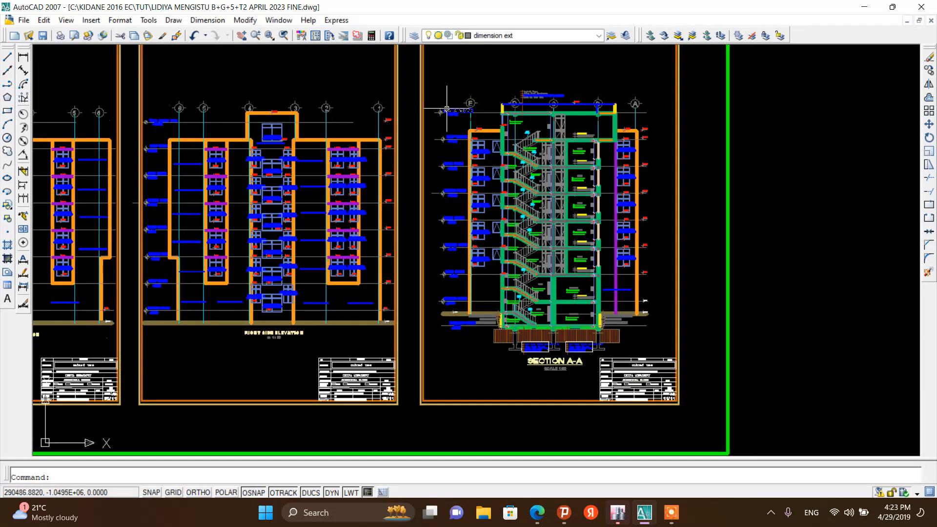
{"action": "scroll", "coordinate": [450, 119], "scroll_direction": "up", "scroll_amount": 2}
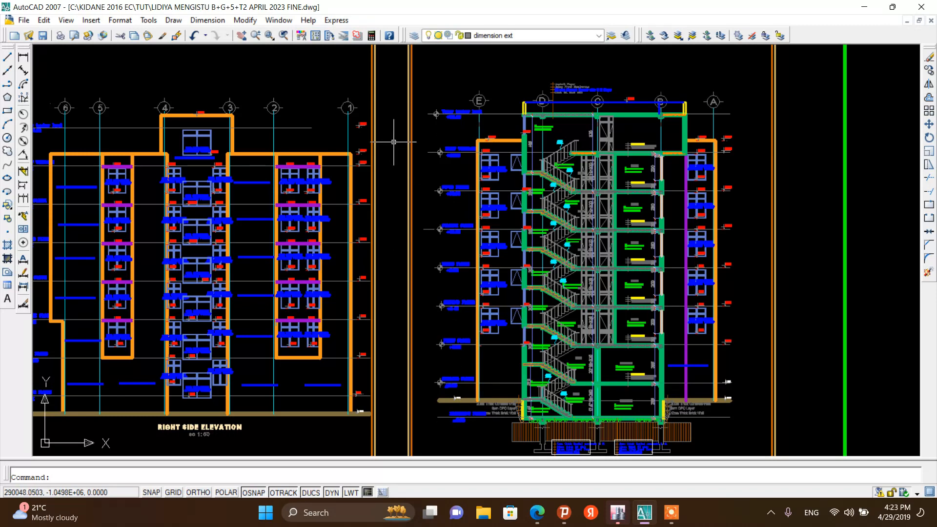
{"action": "scroll", "coordinate": [395, 143], "scroll_direction": "up", "scroll_amount": 5}
{"action": "scroll", "coordinate": [447, 267], "scroll_direction": "down", "scroll_amount": 4}
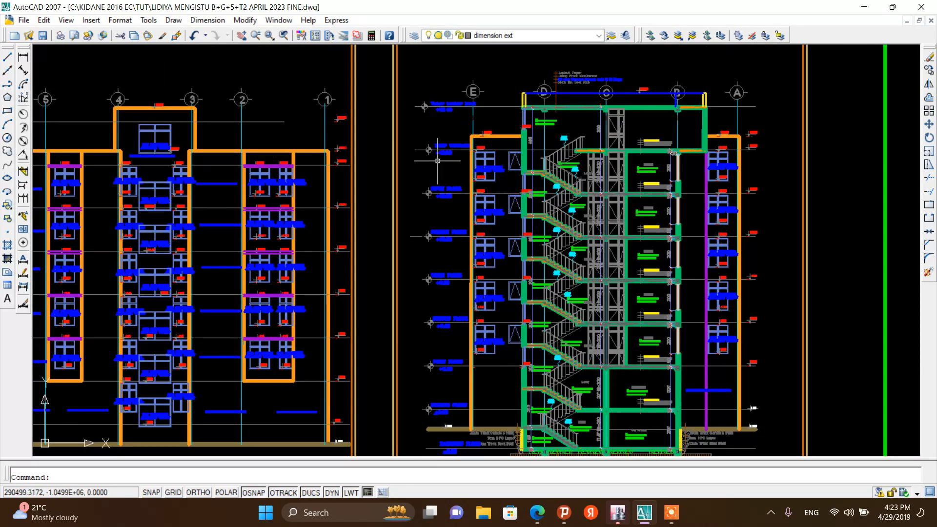
Add a linear dimension in Section A-A measuring the height from the ground floor level to the first floor level
{"action": "left_click", "coordinate": [23, 57]}
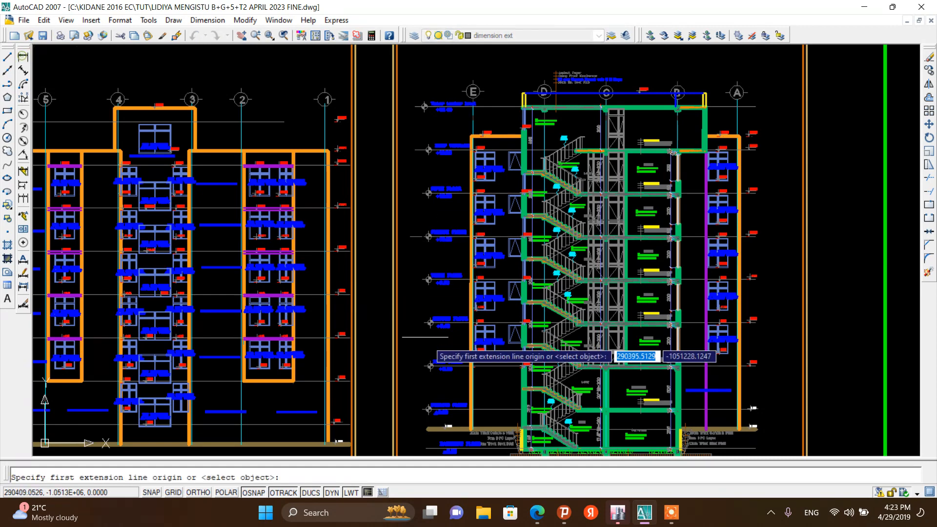
{"action": "scroll", "coordinate": [400, 337], "scroll_direction": "up", "scroll_amount": 7}
{"action": "scroll", "coordinate": [419, 310], "scroll_direction": "down", "scroll_amount": 2}
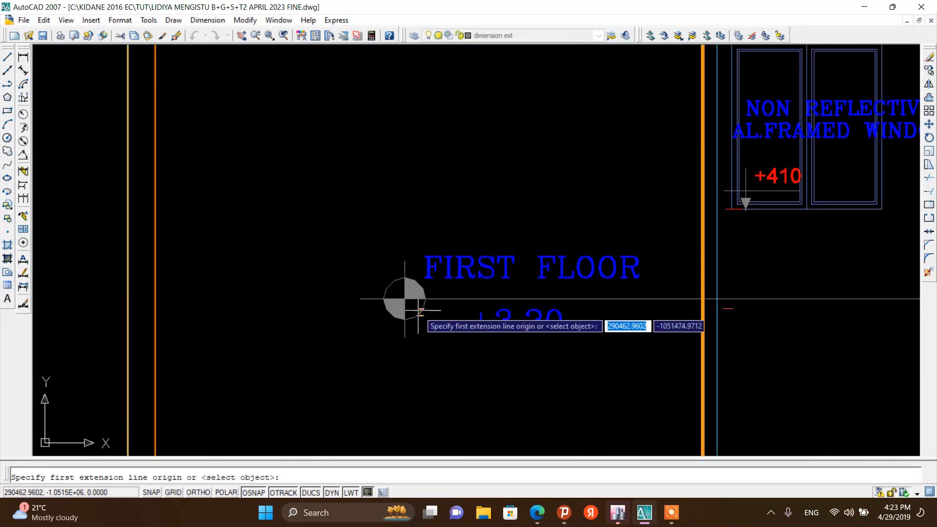
{"action": "left_click", "coordinate": [705, 300]}
{"action": "scroll", "coordinate": [693, 308], "scroll_direction": "down", "scroll_amount": 5}
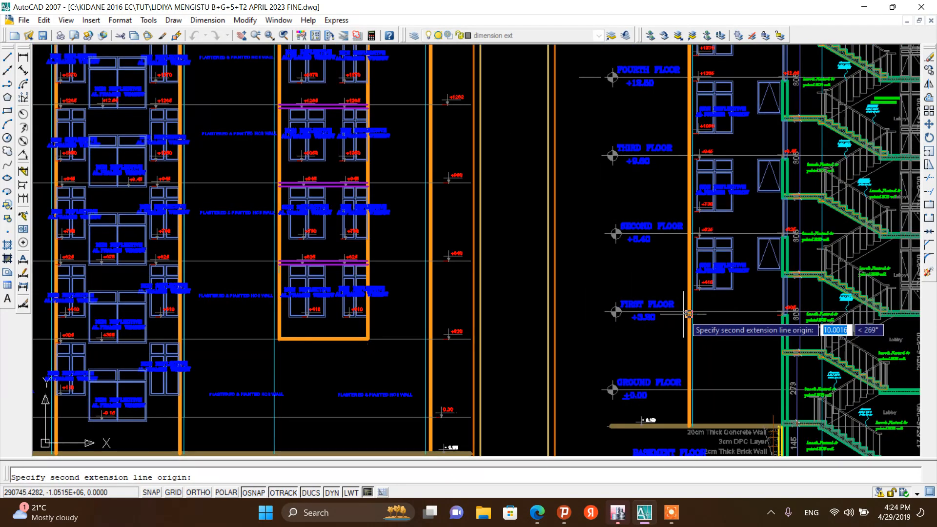
{"action": "scroll", "coordinate": [686, 390], "scroll_direction": "up", "scroll_amount": 5}
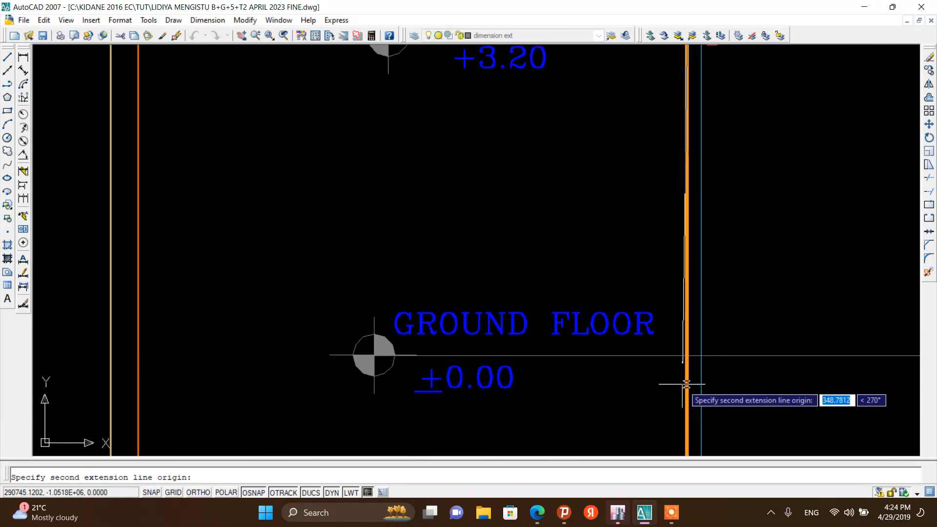
{"action": "left_click", "coordinate": [686, 355]}
{"action": "left_click", "coordinate": [623, 274]}
{"action": "scroll", "coordinate": [602, 332], "scroll_direction": "down", "scroll_amount": 4}
{"action": "scroll", "coordinate": [603, 333], "scroll_direction": "down", "scroll_amount": 3}
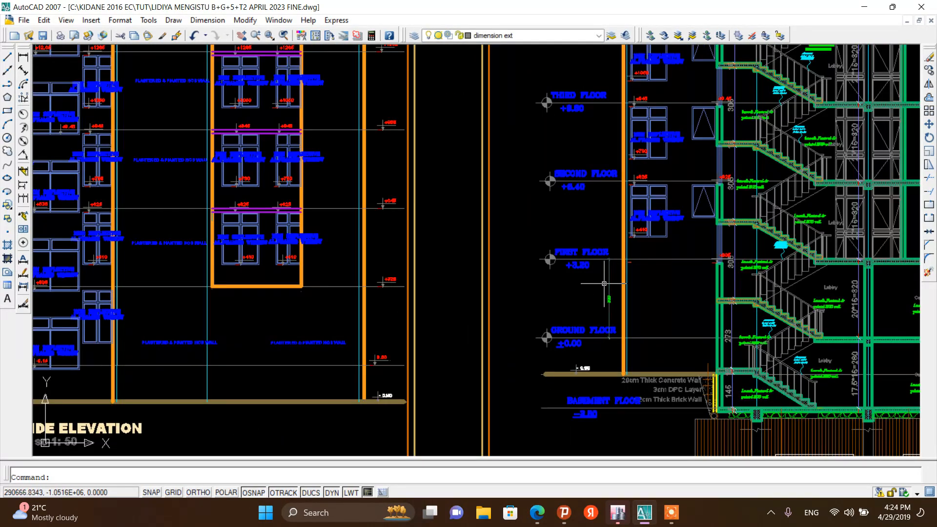
{"action": "scroll", "coordinate": [604, 285], "scroll_direction": "up", "scroll_amount": 6}
{"action": "left_click", "coordinate": [619, 284]}
{"action": "left_click", "coordinate": [591, 283]}
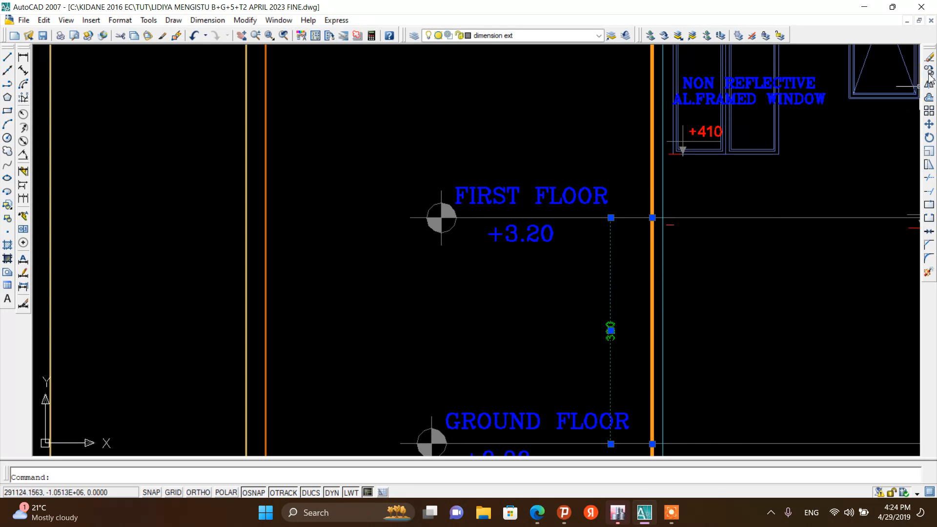
Repeat the linear dimension to measure the height from the first floor level to the second floor level
{"action": "right_click", "coordinate": [512, 116]}
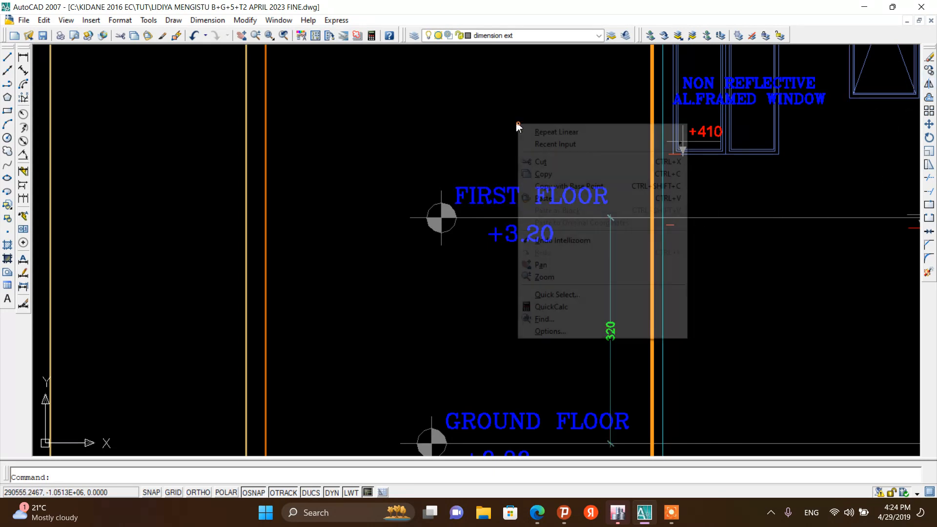
{"action": "left_click", "coordinate": [539, 133]}
{"action": "scroll", "coordinate": [616, 227], "scroll_direction": "up", "scroll_amount": 6}
{"action": "left_click", "coordinate": [605, 181]}
{"action": "scroll", "coordinate": [607, 183], "scroll_direction": "down", "scroll_amount": 3}
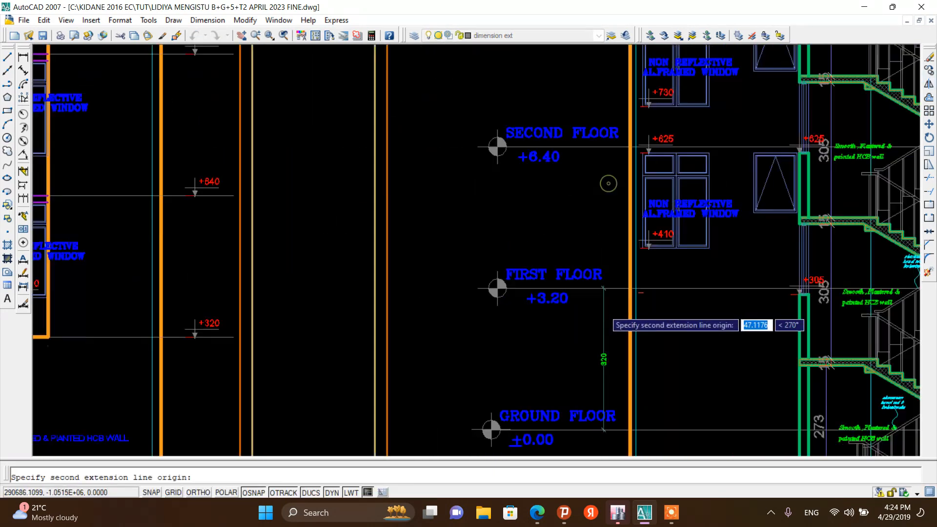
{"action": "scroll", "coordinate": [623, 208], "scroll_direction": "up", "scroll_amount": 4}
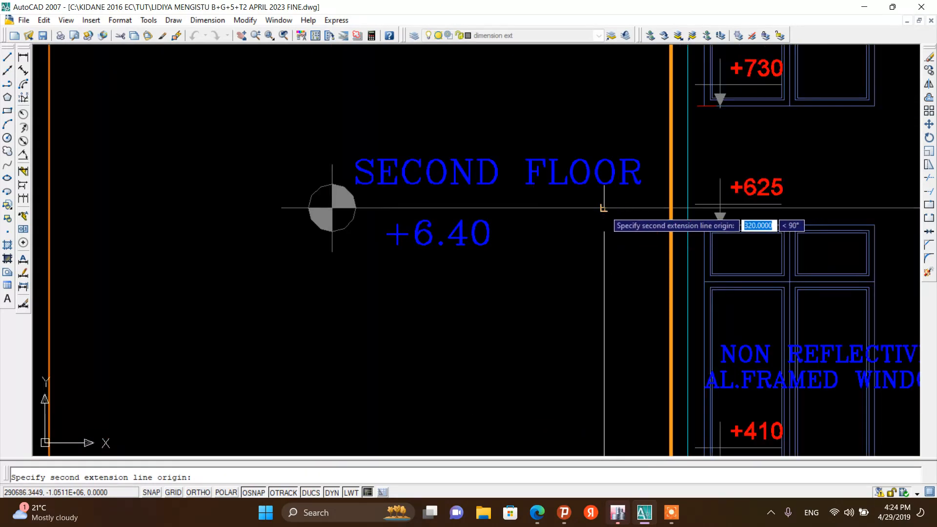
{"action": "left_click", "coordinate": [602, 208]}
{"action": "scroll", "coordinate": [594, 209], "scroll_direction": "down", "scroll_amount": 2}
{"action": "left_click", "coordinate": [596, 210]}
{"action": "scroll", "coordinate": [574, 227], "scroll_direction": "down", "scroll_amount": 5}
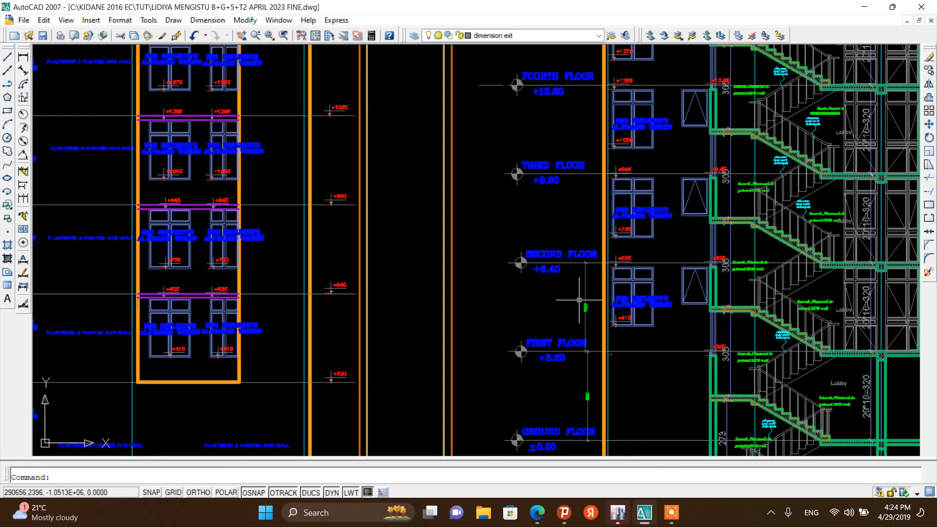
{"action": "scroll", "coordinate": [569, 116], "scroll_direction": "up", "scroll_amount": 9}
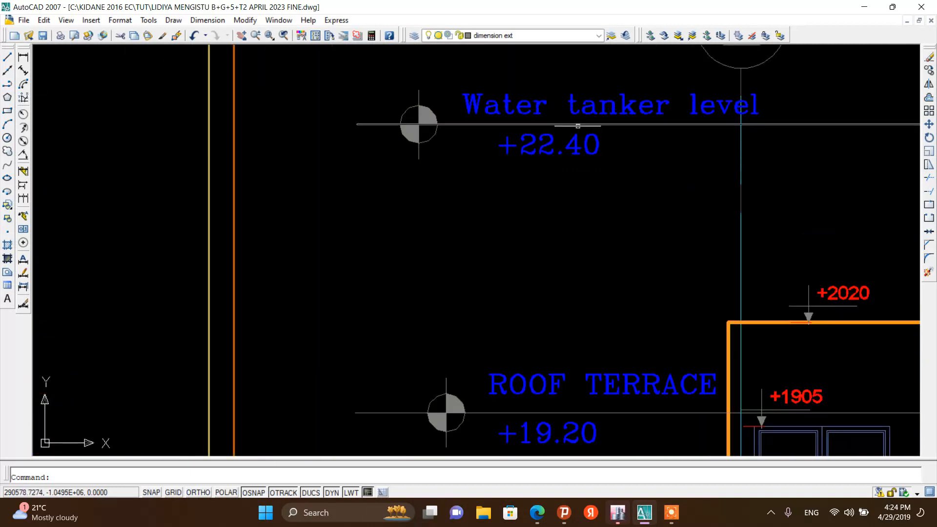
Dimension the height between the roof terrace level and the water tanker level in the section
{"action": "right_click", "coordinate": [641, 155]}
{"action": "left_click", "coordinate": [659, 162]}
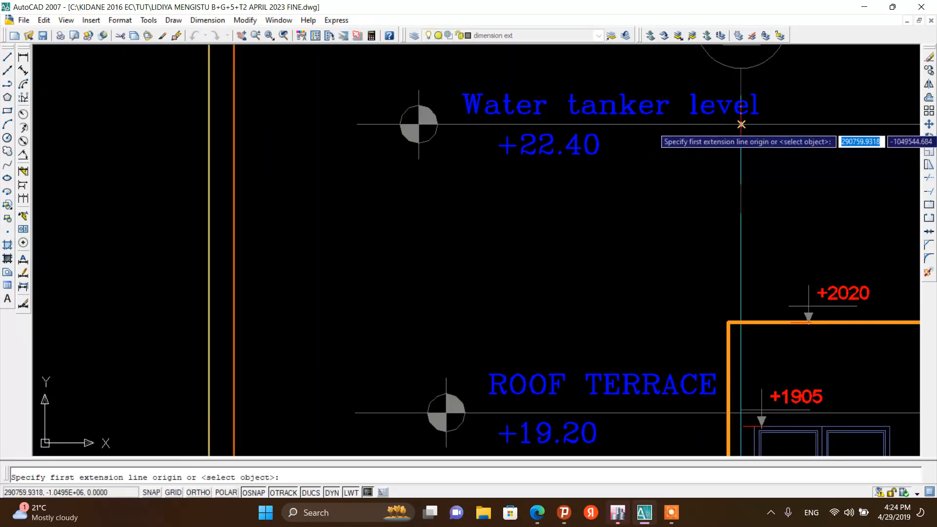
{"action": "left_click", "coordinate": [741, 124]}
{"action": "left_click", "coordinate": [740, 410]}
{"action": "left_click", "coordinate": [628, 269]}
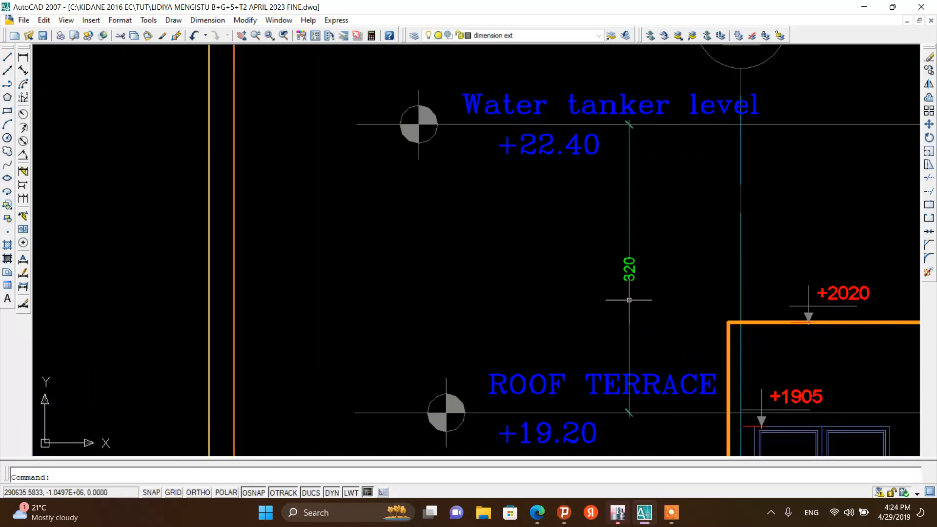
Examine the elevations and Section A-A for the remaining floor levels and the basement level
{"action": "scroll", "coordinate": [605, 266], "scroll_direction": "down", "scroll_amount": 2}
{"action": "scroll", "coordinate": [587, 262], "scroll_direction": "up", "scroll_amount": 5}
{"action": "scroll", "coordinate": [588, 261], "scroll_direction": "down", "scroll_amount": 10}
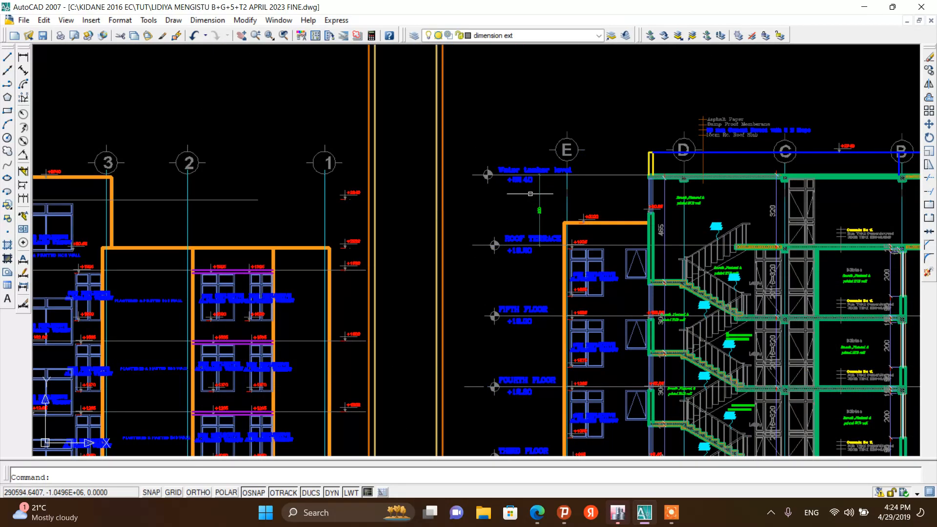
{"action": "scroll", "coordinate": [532, 206], "scroll_direction": "up", "scroll_amount": 5}
{"action": "scroll", "coordinate": [532, 207], "scroll_direction": "down", "scroll_amount": 7}
{"action": "scroll", "coordinate": [527, 234], "scroll_direction": "up", "scroll_amount": 3}
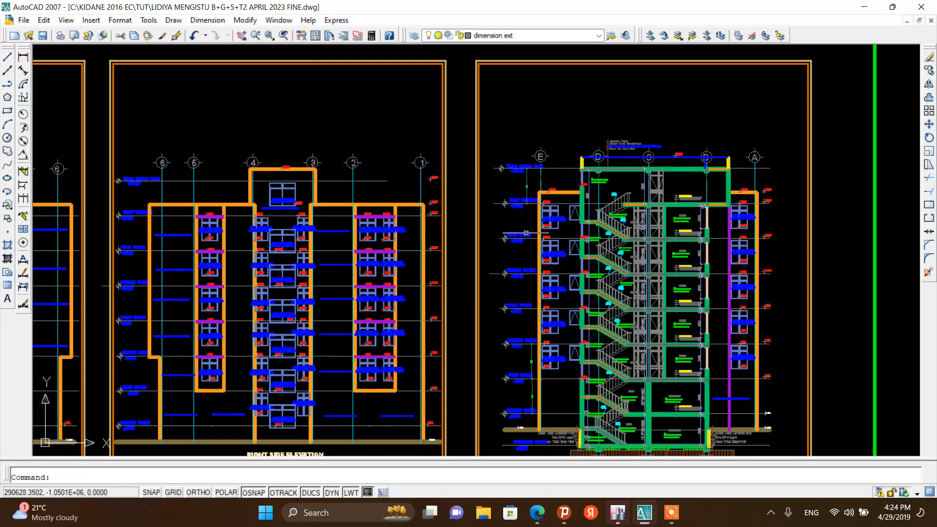
{"action": "scroll", "coordinate": [519, 214], "scroll_direction": "up", "scroll_amount": 6}
{"action": "scroll", "coordinate": [534, 153], "scroll_direction": "down", "scroll_amount": 3}
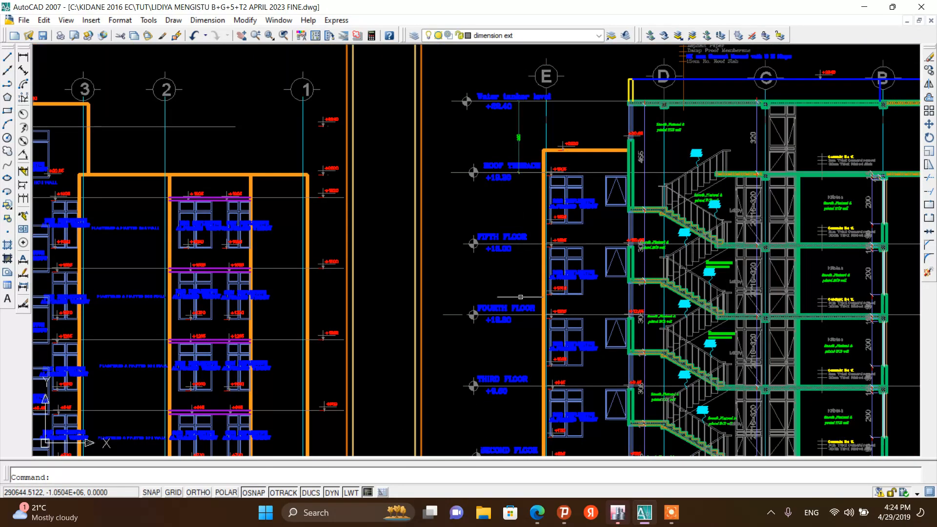
{"action": "scroll", "coordinate": [516, 205], "scroll_direction": "down", "scroll_amount": 4}
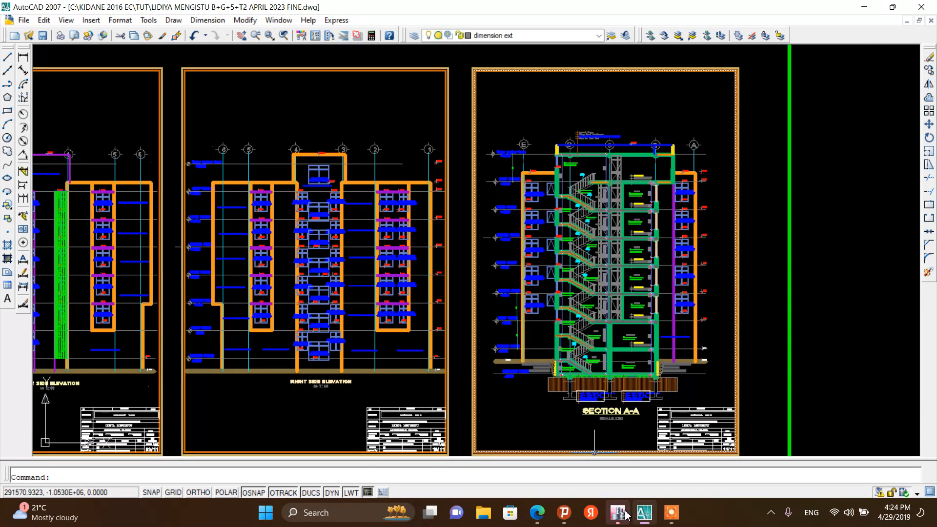
{"action": "scroll", "coordinate": [458, 239], "scroll_direction": "up", "scroll_amount": 6}
{"action": "scroll", "coordinate": [458, 240], "scroll_direction": "down", "scroll_amount": 3}
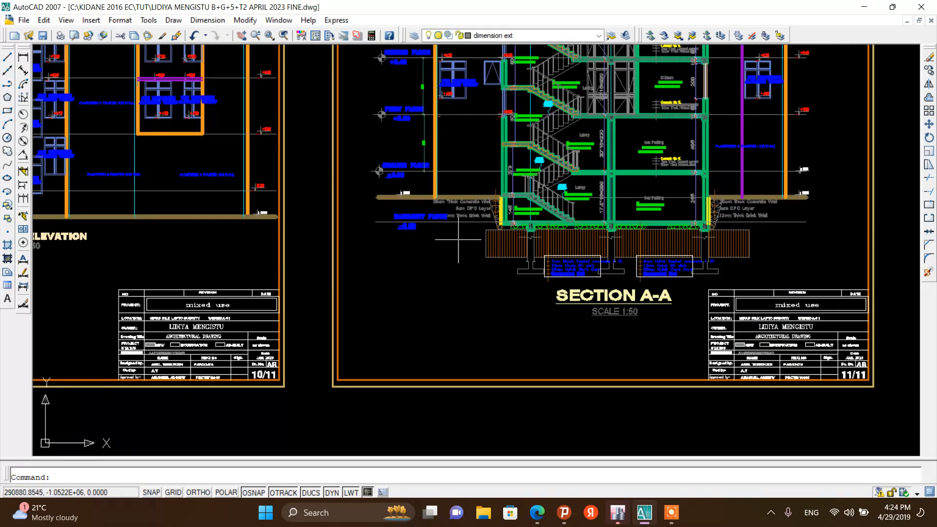
{"action": "scroll", "coordinate": [458, 240], "scroll_direction": "up", "scroll_amount": 5}
{"action": "scroll", "coordinate": [458, 240], "scroll_direction": "down", "scroll_amount": 2}
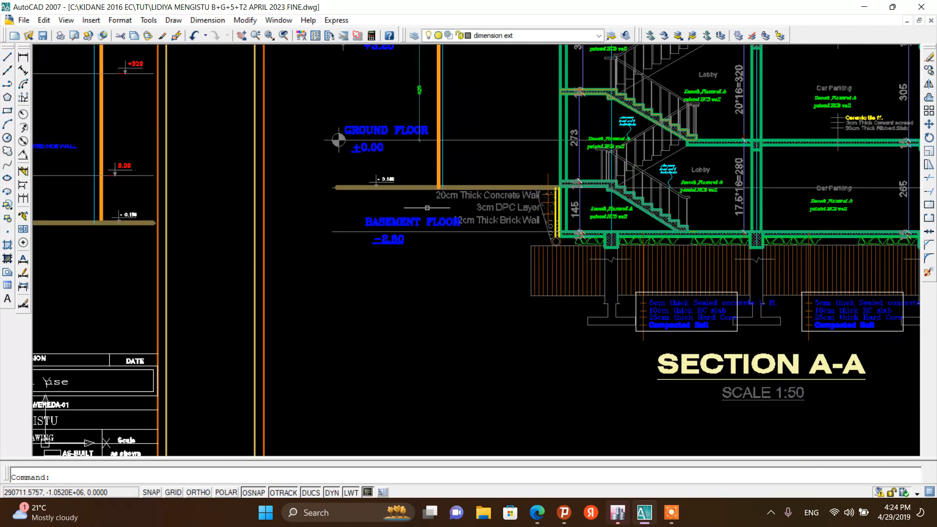
{"action": "left_click", "coordinate": [6, 58]}
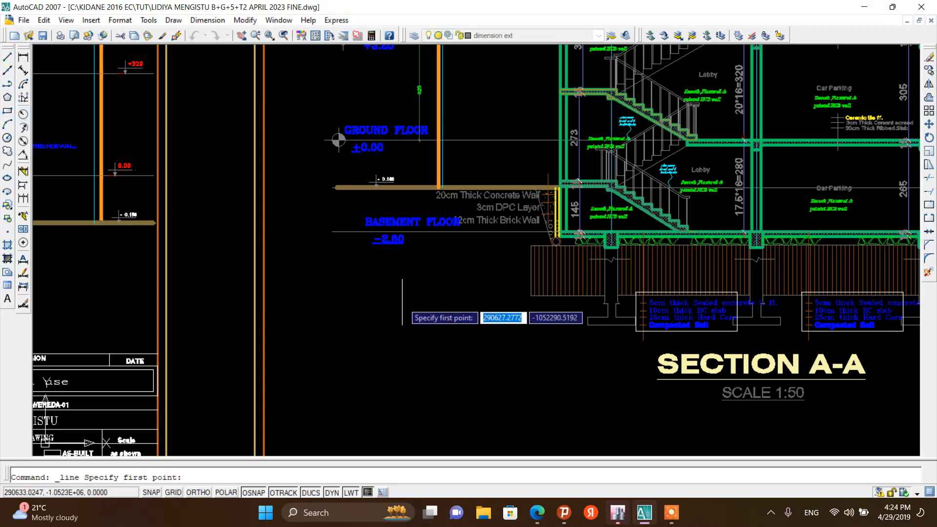
{"action": "scroll", "coordinate": [335, 142], "scroll_direction": "up", "scroll_amount": 3}
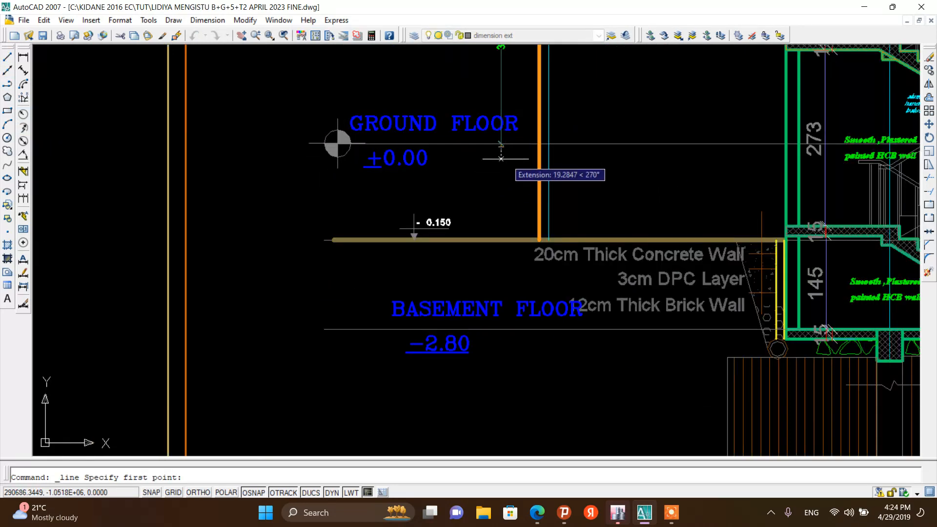
{"action": "scroll", "coordinate": [474, 150], "scroll_direction": "down", "scroll_amount": 4}
{"action": "scroll", "coordinate": [486, 242], "scroll_direction": "up", "scroll_amount": 5}
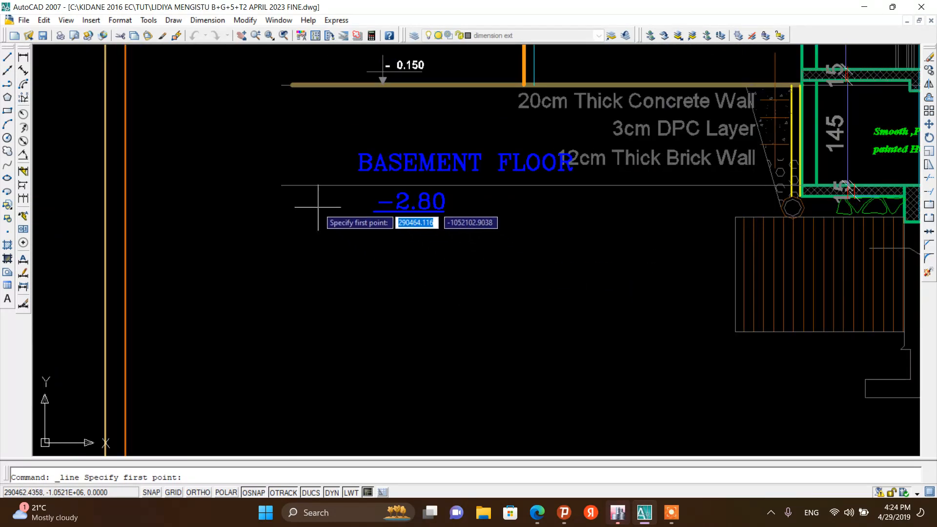
{"action": "left_click", "coordinate": [281, 185]}
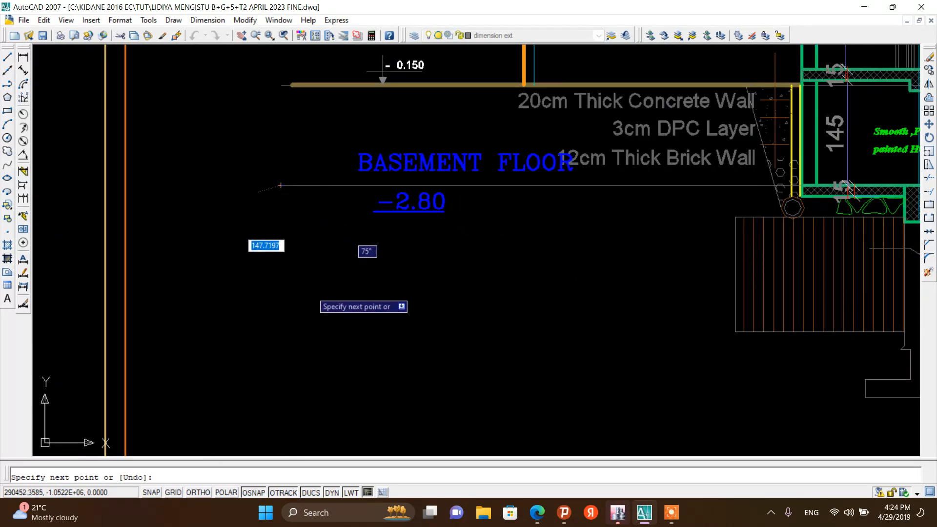
{"action": "scroll", "coordinate": [348, 310], "scroll_direction": "down", "scroll_amount": 3}
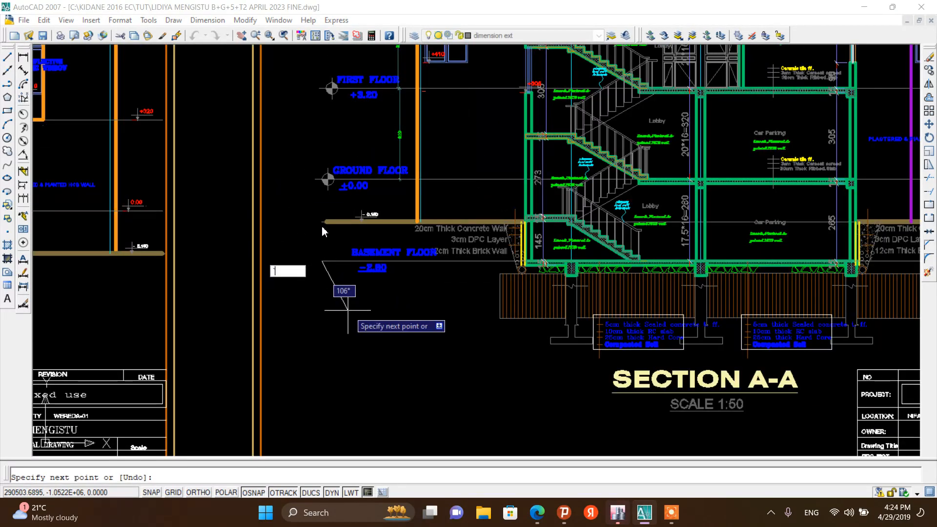
{"action": "key", "text": "Return"}
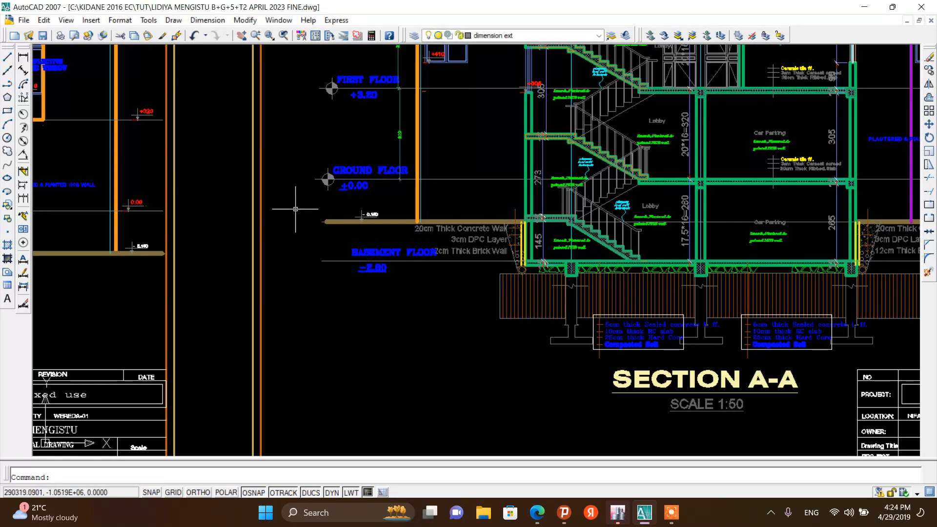
{"action": "right_click", "coordinate": [291, 196]}
{"action": "left_click", "coordinate": [300, 204]}
{"action": "scroll", "coordinate": [392, 185], "scroll_direction": "up", "scroll_amount": 5}
{"action": "left_click", "coordinate": [417, 177]}
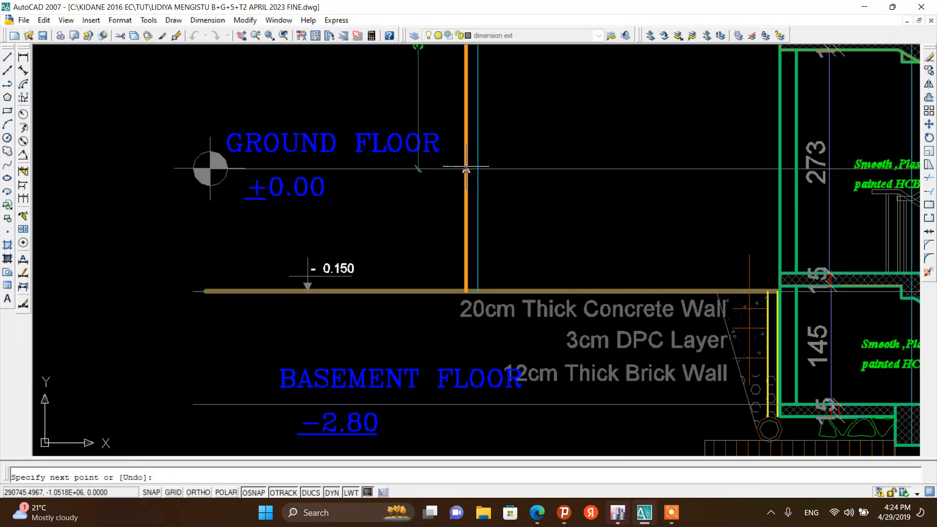
{"action": "scroll", "coordinate": [417, 177], "scroll_direction": "down", "scroll_amount": 6}
{"action": "key", "text": "Escape"}
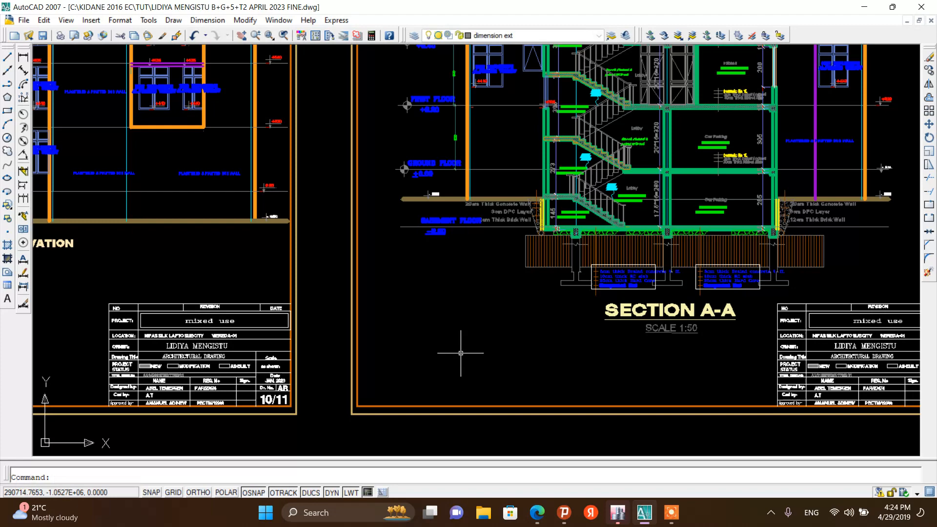
Draw a horizontal line beneath the basement level of Section A-A with Ortho mode on
{"action": "left_click", "coordinate": [8, 57]}
{"action": "scroll", "coordinate": [561, 278], "scroll_direction": "up", "scroll_amount": 4}
{"action": "left_click", "coordinate": [565, 276]}
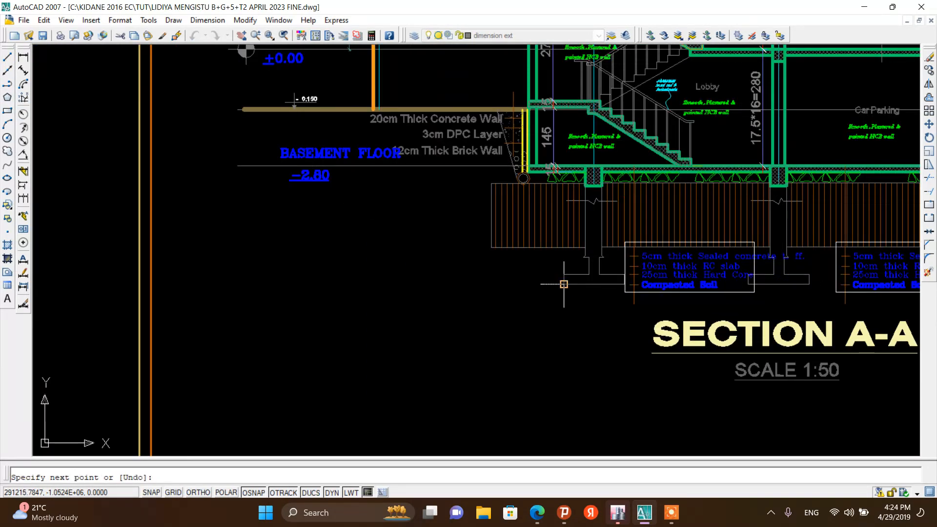
{"action": "scroll", "coordinate": [586, 308], "scroll_direction": "down", "scroll_amount": 5}
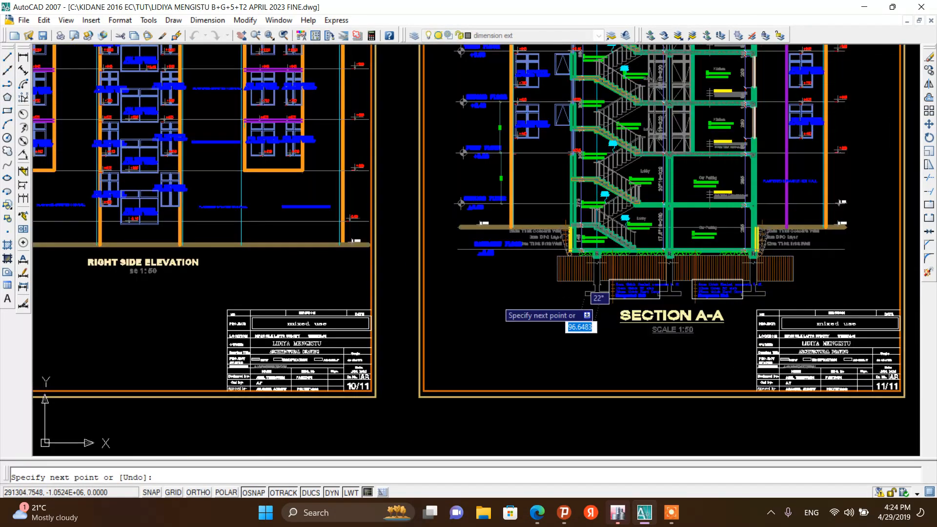
{"action": "left_click", "coordinate": [200, 493]}
{"action": "scroll", "coordinate": [471, 278], "scroll_direction": "up", "scroll_amount": 3}
{"action": "left_click", "coordinate": [426, 312]}
{"action": "key", "text": "Escape"}
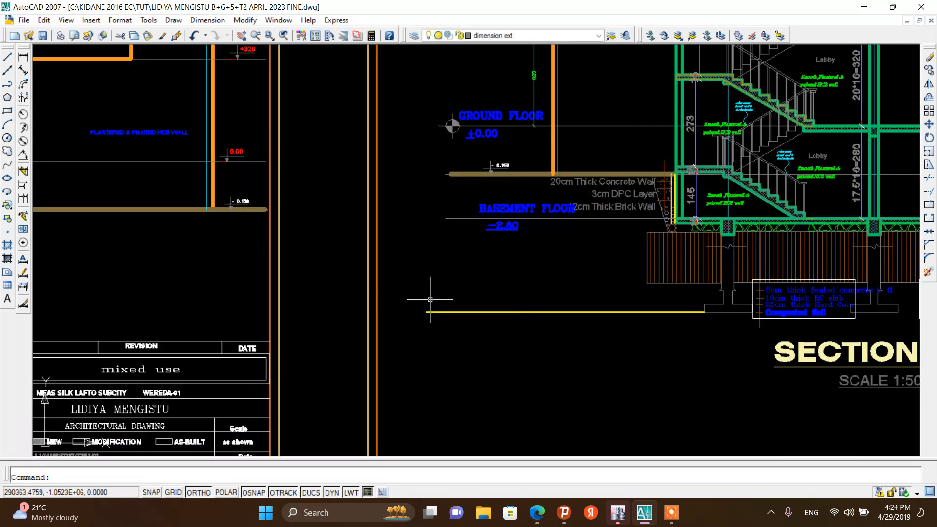
{"action": "scroll", "coordinate": [503, 214], "scroll_direction": "up", "scroll_amount": 4}
{"action": "scroll", "coordinate": [456, 216], "scroll_direction": "down", "scroll_amount": 4}
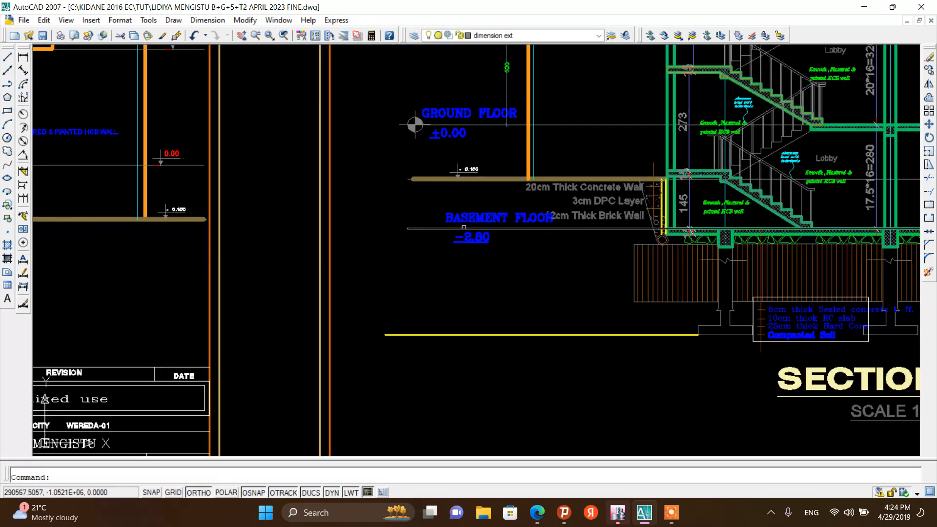
{"action": "scroll", "coordinate": [464, 215], "scroll_direction": "up", "scroll_amount": 4}
{"action": "scroll", "coordinate": [464, 216], "scroll_direction": "down", "scroll_amount": 4}
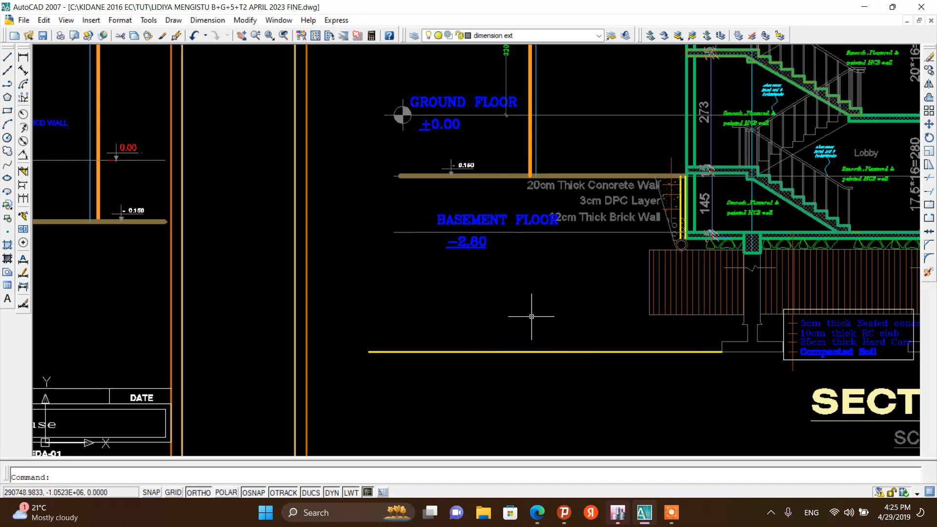
{"action": "scroll", "coordinate": [530, 315], "scroll_direction": "down", "scroll_amount": 4}
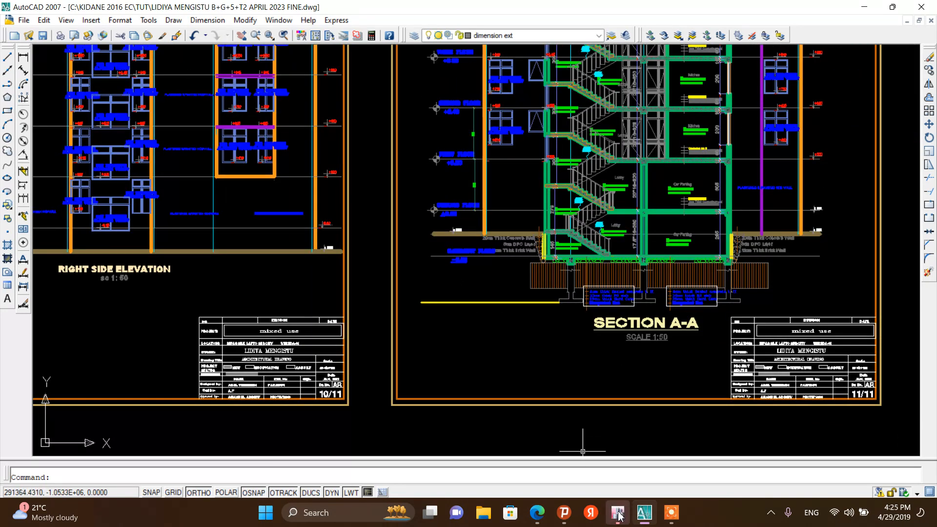
Switch to ETABS and set the simple story data to 9 stories, 3.2 m typical height and 3.5 m bottom story height
{"action": "left_click", "coordinate": [619, 515]}
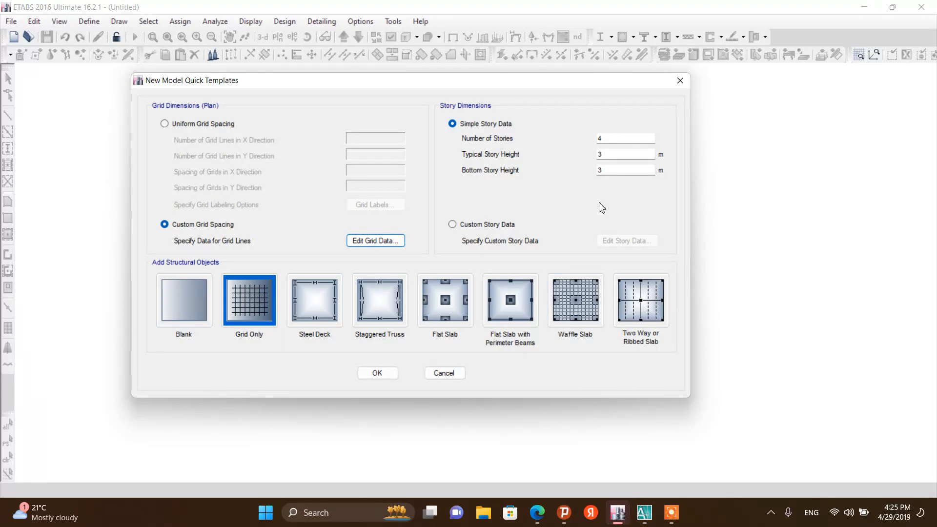
{"action": "left_click", "coordinate": [612, 171]}
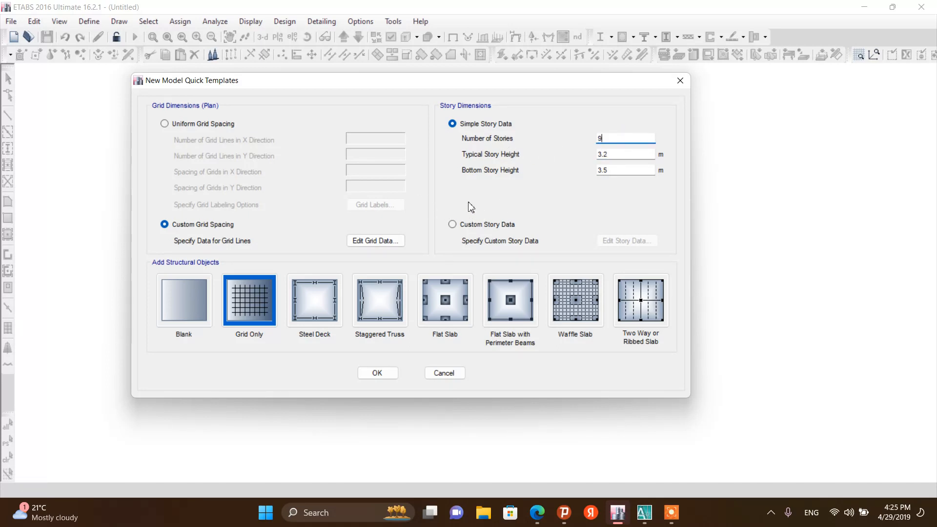
Switch to custom story data, open the story table, and rename Story1 to Story4 as BASEMENT, GRO, 1ST and 2ND
{"action": "left_click", "coordinate": [482, 226]}
{"action": "left_click", "coordinate": [626, 240]}
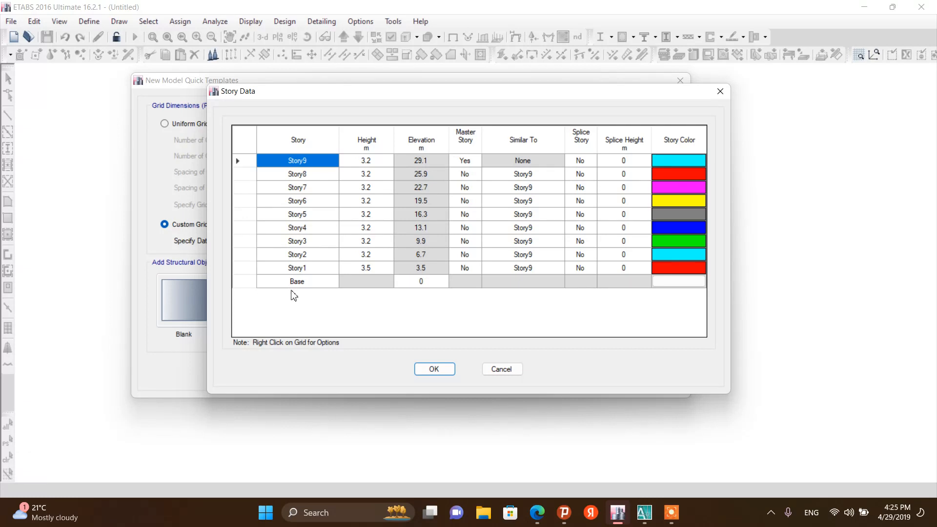
{"action": "double_click", "coordinate": [309, 268]}
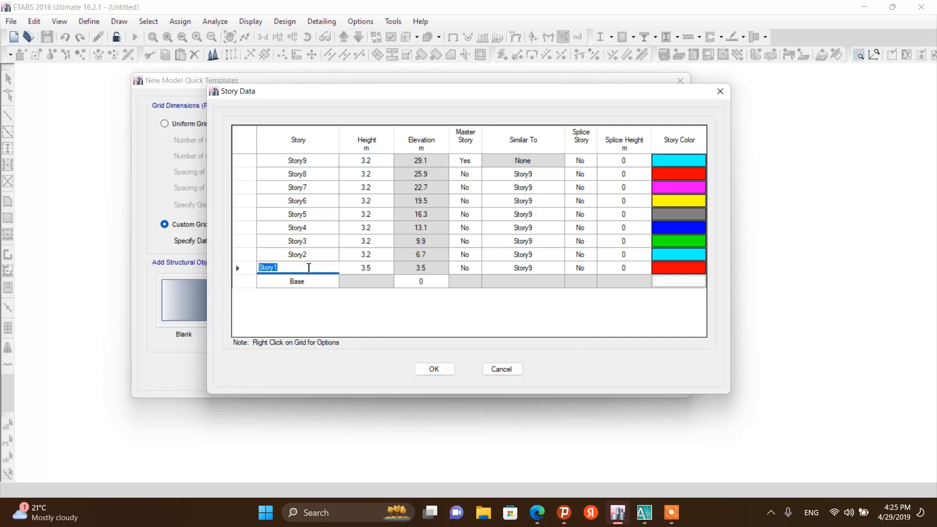
{"action": "type", "text": "b"}
{"action": "left_click", "coordinate": [290, 255]}
{"action": "type", "text": "GRO"}
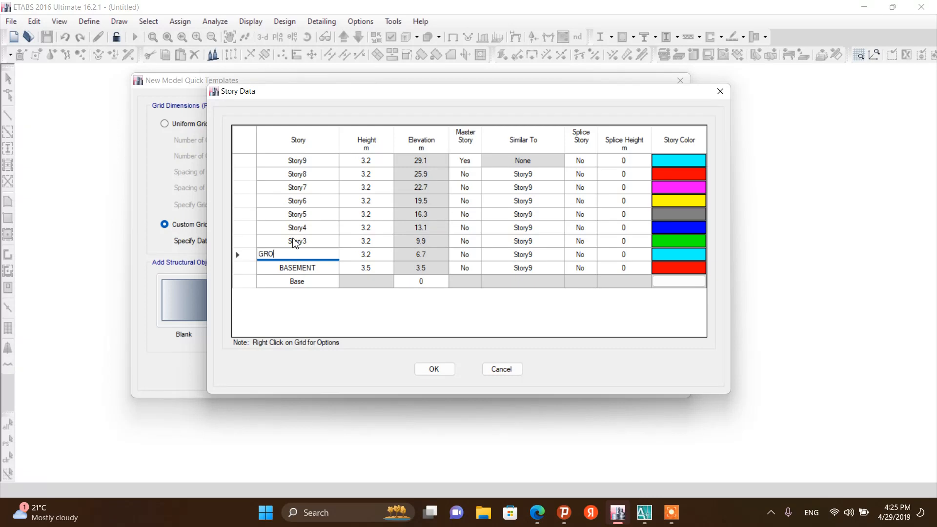
{"action": "left_click", "coordinate": [294, 241]}
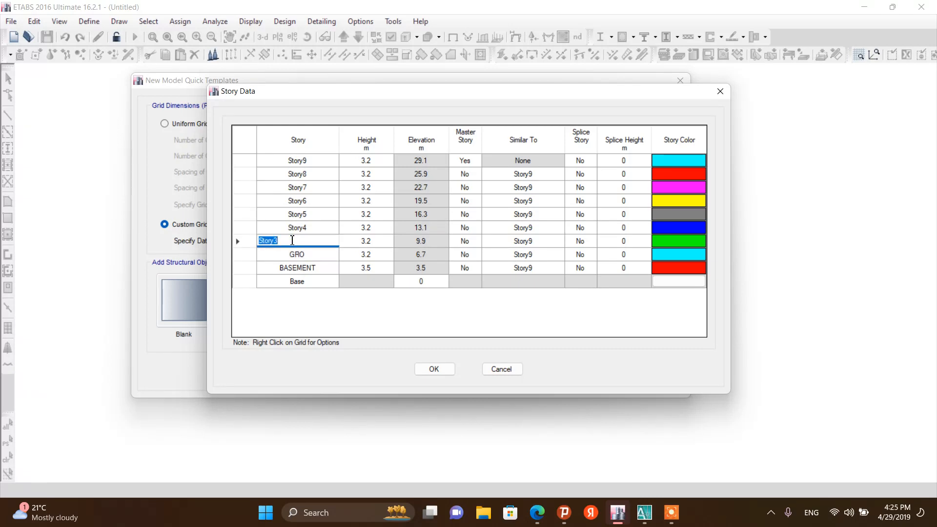
{"action": "type", "text": "1ST"}
{"action": "left_click", "coordinate": [287, 227]}
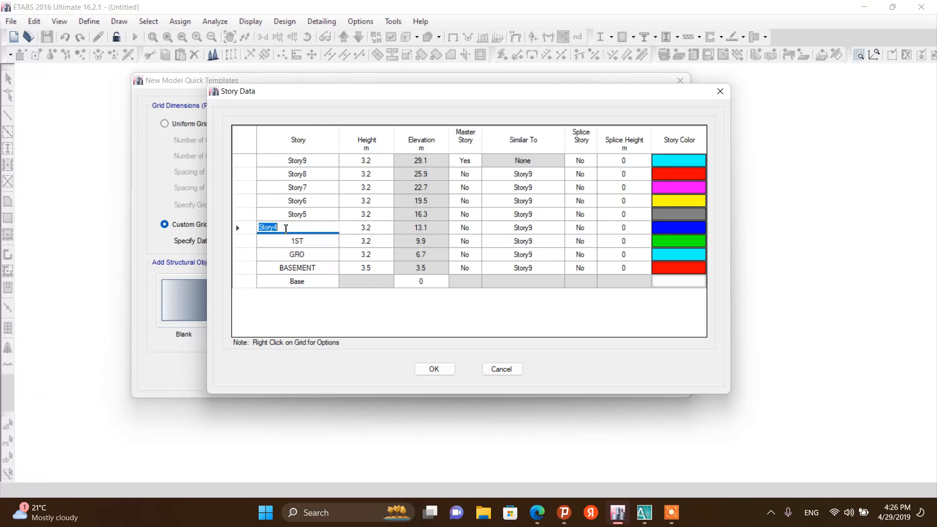
{"action": "type", "text": "2ND"}
Rename Story5 to Story9 as 3RD, 4TH, 5TH, TERR and WT
{"action": "left_click", "coordinate": [284, 214]}
{"action": "type", "text": "3RD"}
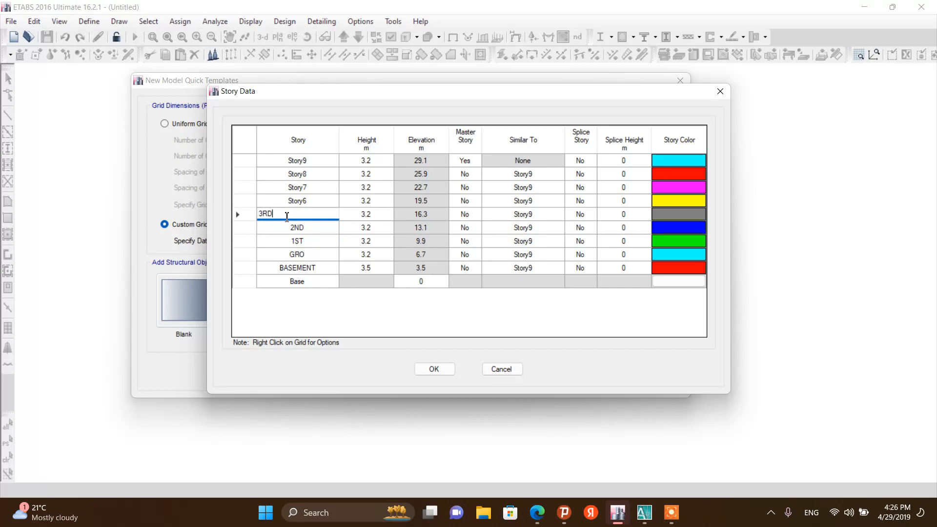
{"action": "left_click", "coordinate": [288, 201]}
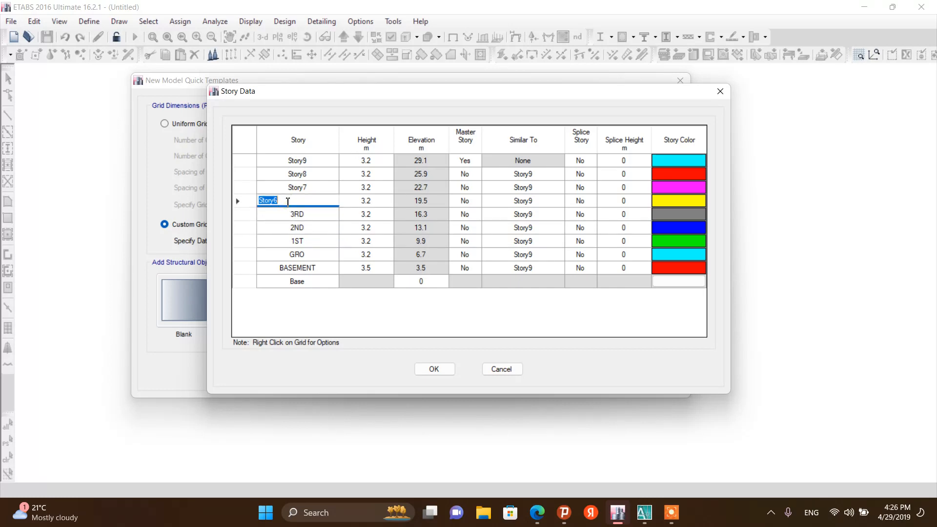
{"action": "type", "text": "4TH"}
{"action": "left_click", "coordinate": [287, 187]}
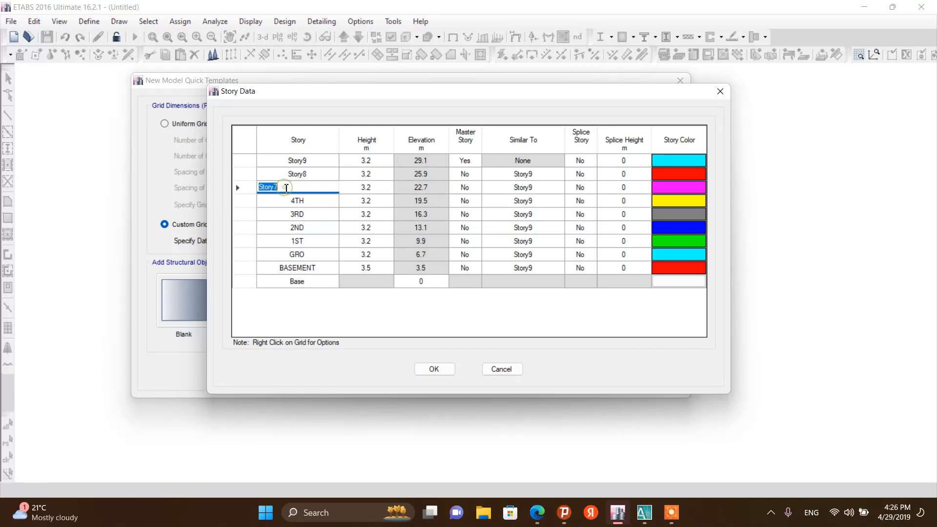
{"action": "type", "text": "5TH"}
{"action": "left_click", "coordinate": [283, 175]}
{"action": "type", "text": "T"}
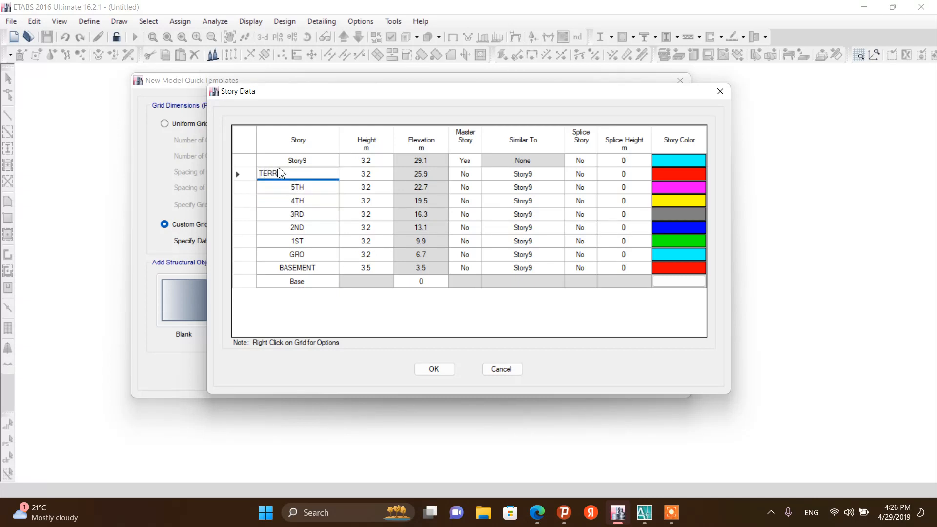
{"action": "type", "text": "ERR"}
{"action": "left_click", "coordinate": [279, 165]}
{"action": "type", "text": "WT"}
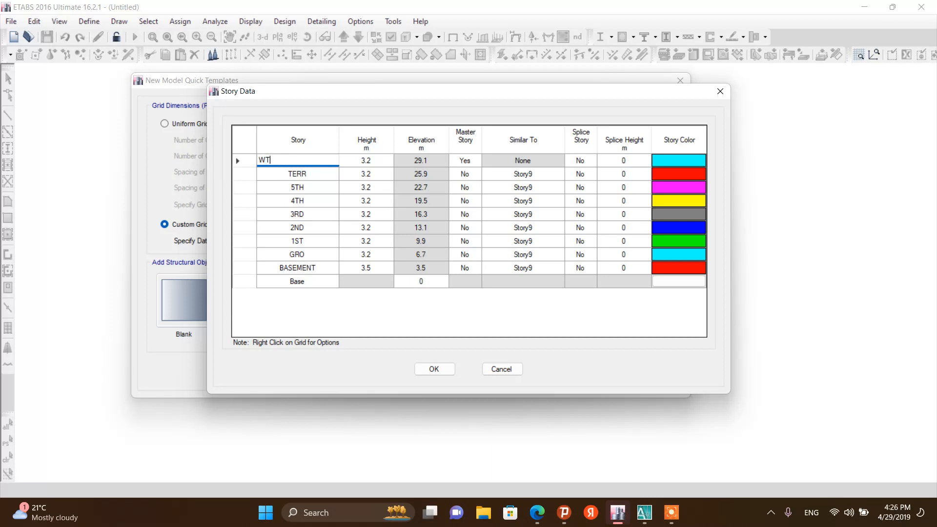
{"action": "left_click", "coordinate": [398, 314]}
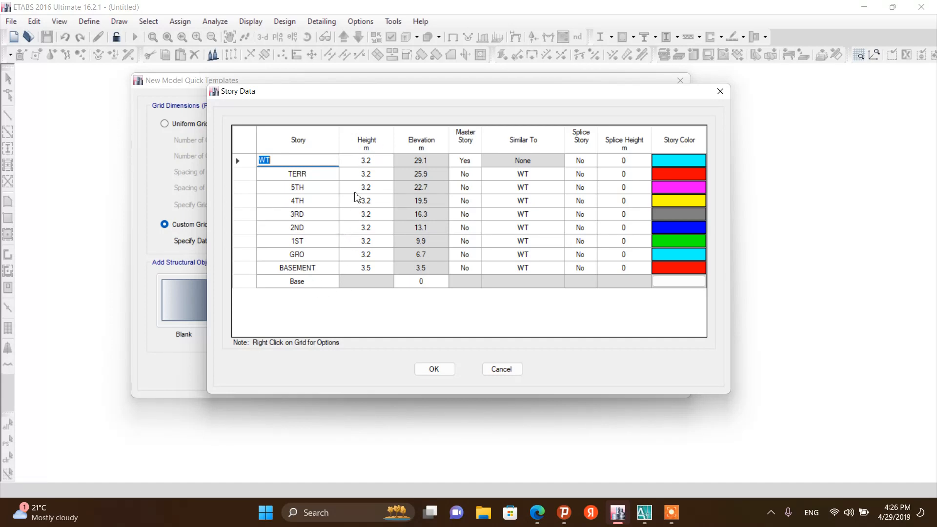
{"action": "type", "text": "WT"}
Check the ground and basement levels in the section drawing, then set the GRO story height to 2.8 m
{"action": "left_click", "coordinate": [644, 513]}
{"action": "scroll", "coordinate": [484, 276], "scroll_direction": "down", "scroll_amount": 2}
{"action": "scroll", "coordinate": [485, 275], "scroll_direction": "up", "scroll_amount": 3}
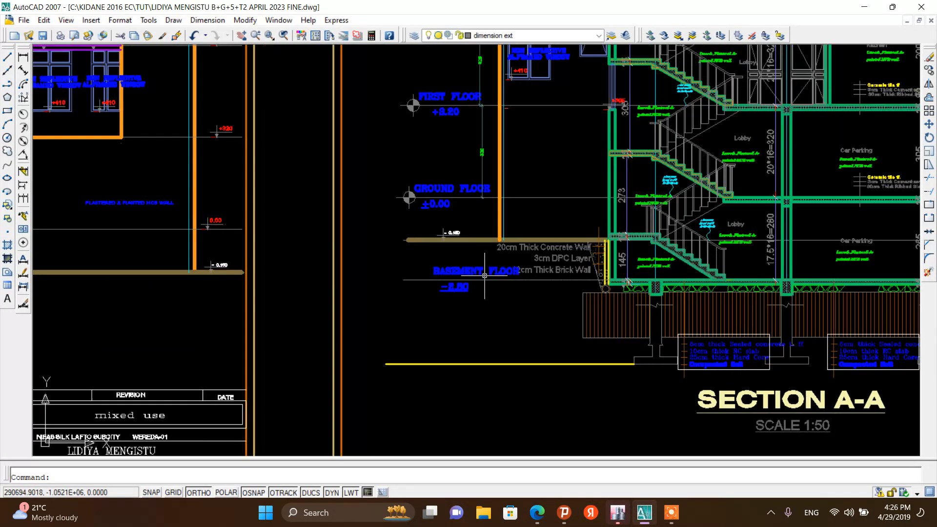
{"action": "scroll", "coordinate": [485, 276], "scroll_direction": "up", "scroll_amount": 4}
{"action": "scroll", "coordinate": [447, 313], "scroll_direction": "down", "scroll_amount": 2}
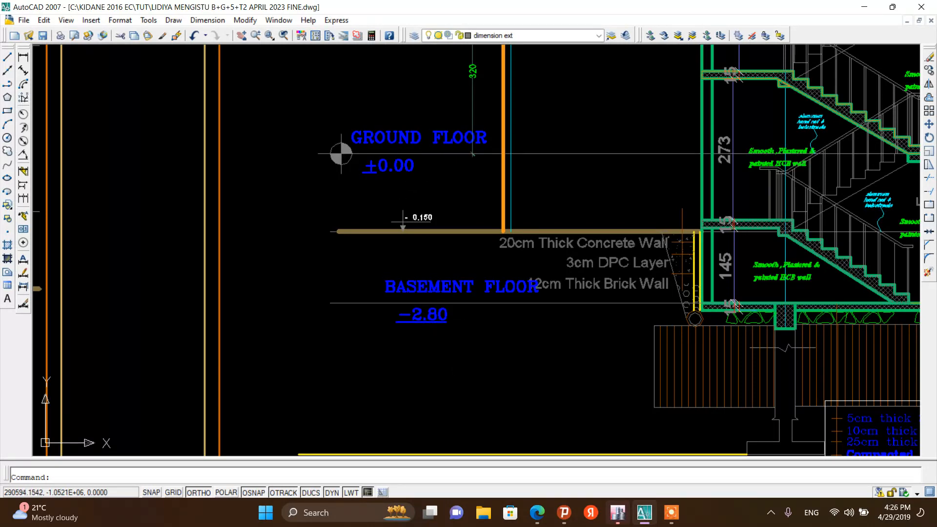
{"action": "left_click", "coordinate": [618, 513]}
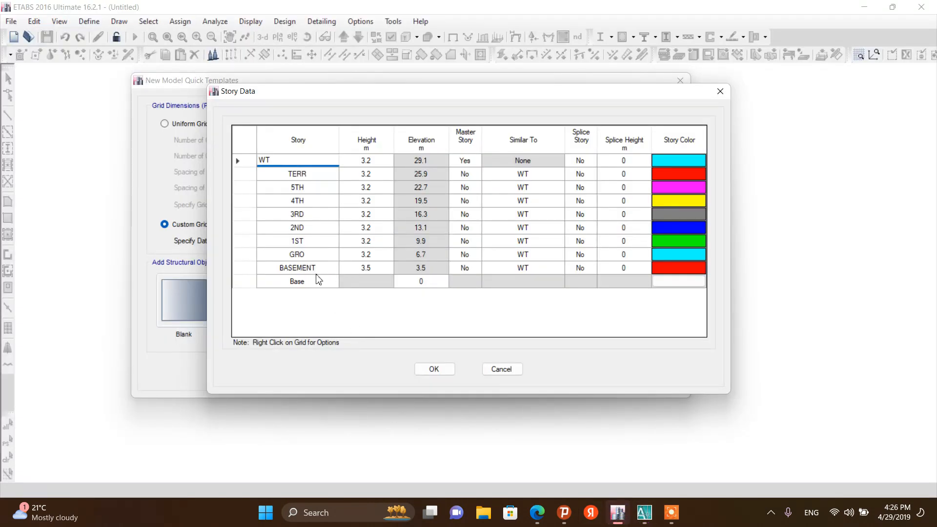
{"action": "left_click", "coordinate": [352, 253]}
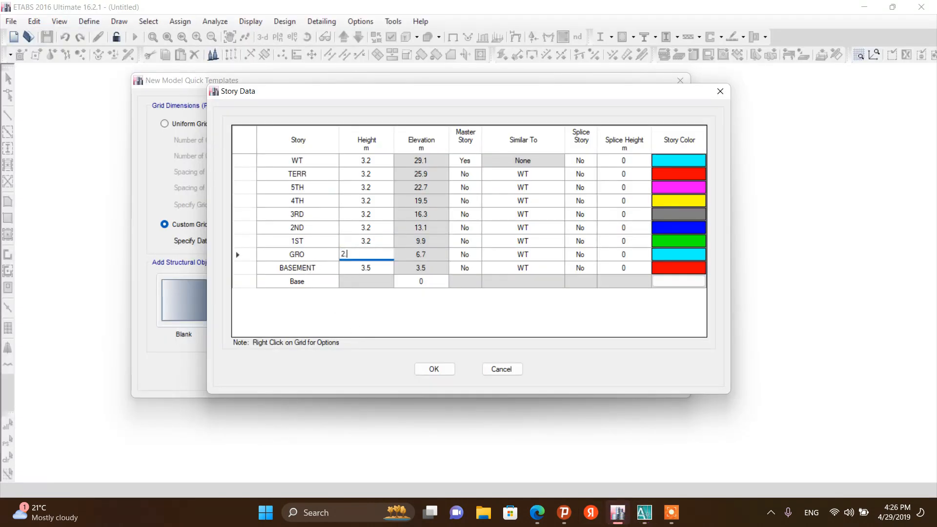
{"action": "left_click", "coordinate": [379, 322]}
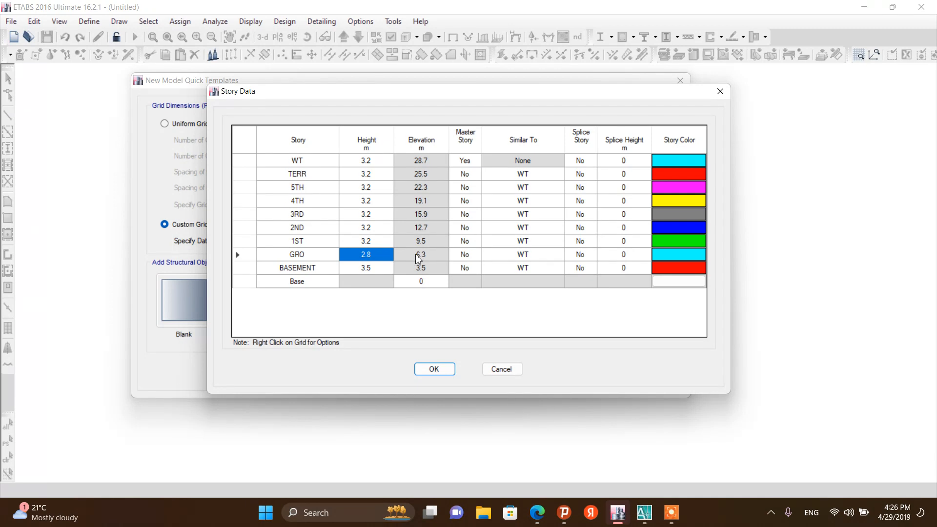
Set the Base elevation to -6.3 m
{"action": "left_click", "coordinate": [428, 283]}
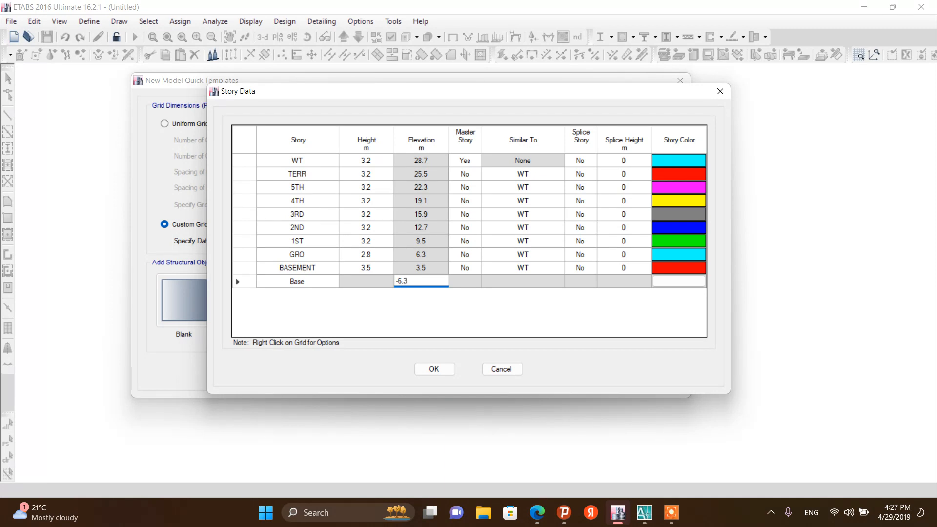
{"action": "key", "text": "Return"}
{"action": "left_click", "coordinate": [452, 305]}
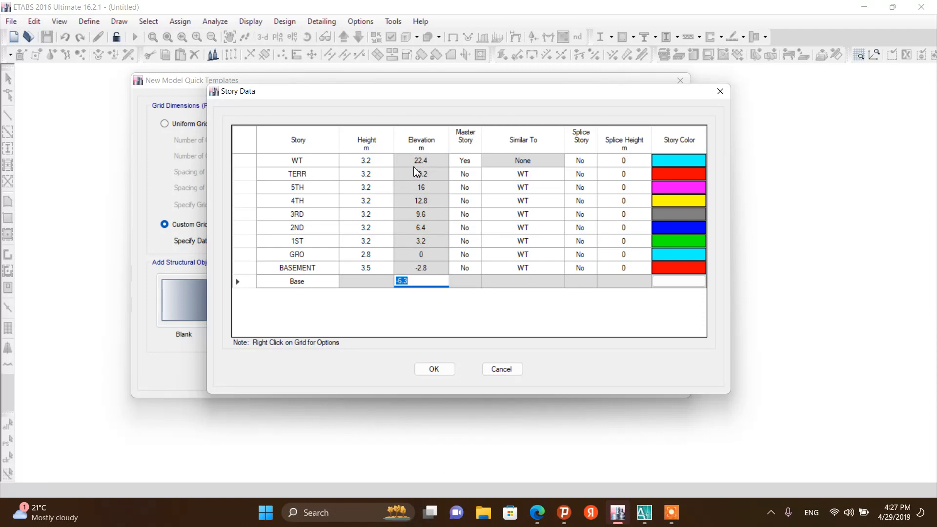
Examine the elevations and section drawing for the upper floor and water tanker levels
{"action": "left_click", "coordinate": [644, 512]}
{"action": "scroll", "coordinate": [446, 184], "scroll_direction": "down", "scroll_amount": 15}
{"action": "scroll", "coordinate": [446, 184], "scroll_direction": "up", "scroll_amount": 20}
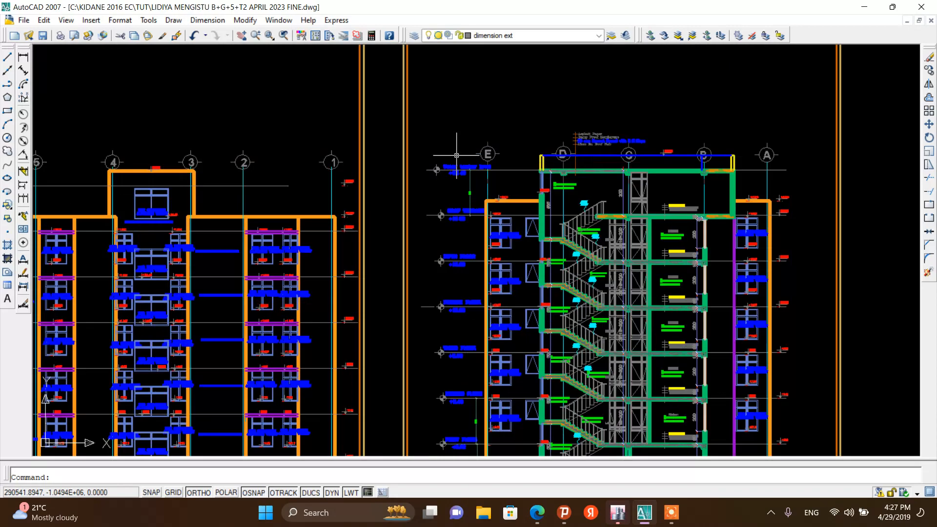
{"action": "scroll", "coordinate": [446, 183], "scroll_direction": "down", "scroll_amount": 5}
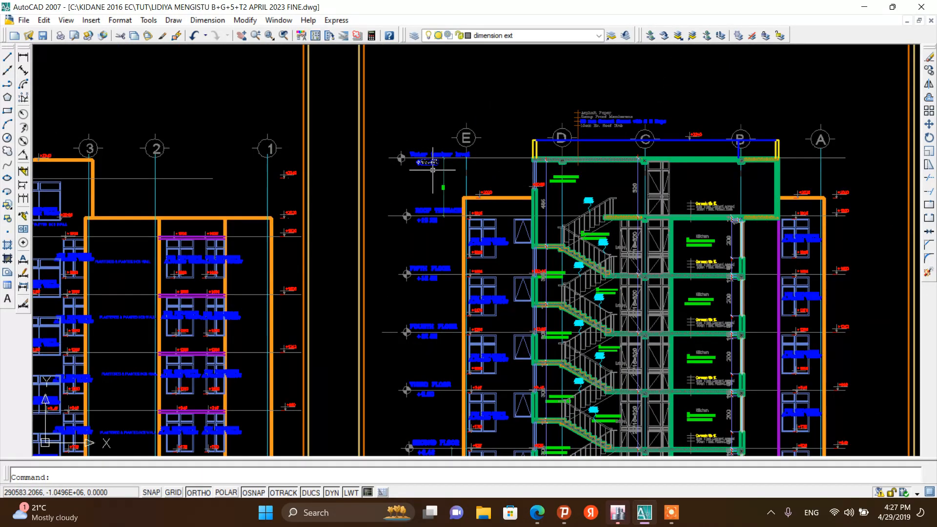
{"action": "scroll", "coordinate": [421, 149], "scroll_direction": "up", "scroll_amount": 2}
{"action": "scroll", "coordinate": [429, 161], "scroll_direction": "up", "scroll_amount": 2}
{"action": "scroll", "coordinate": [429, 161], "scroll_direction": "down", "scroll_amount": 10}
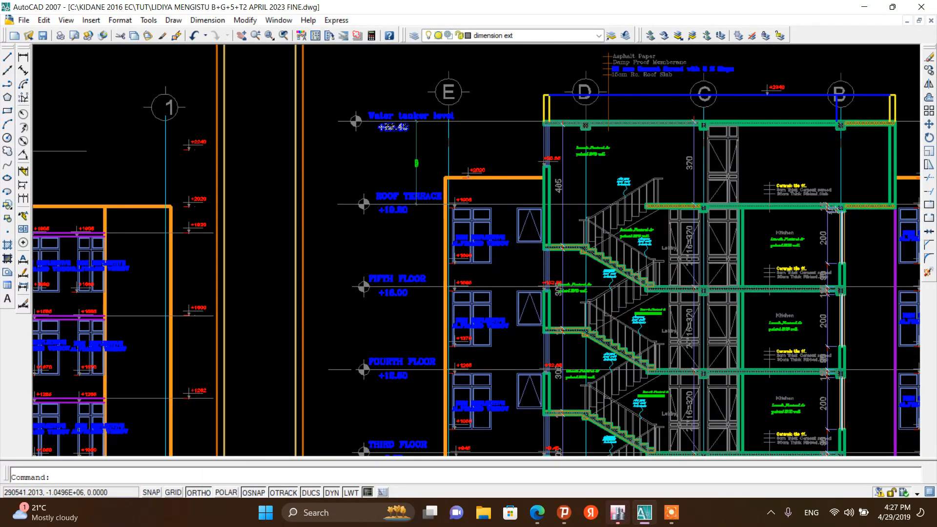
{"action": "left_click", "coordinate": [618, 512]}
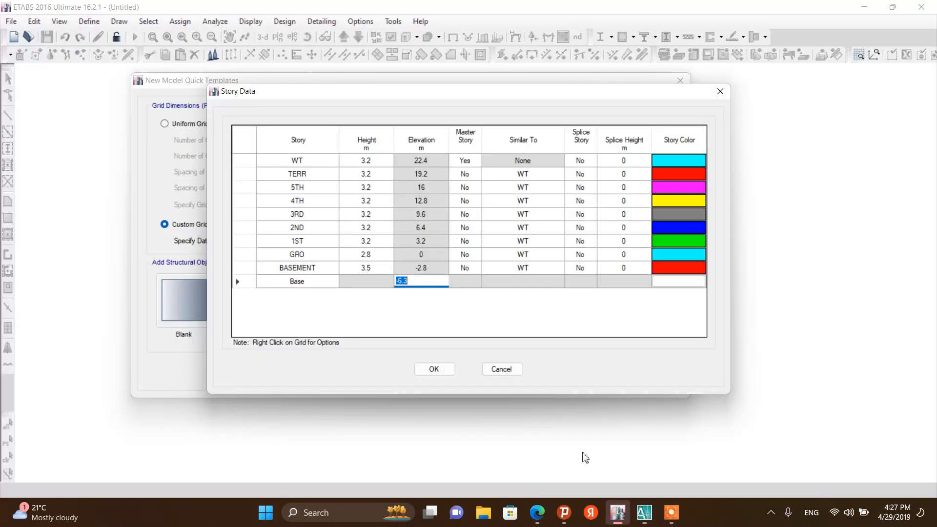
Set the WT story's master story option to No
{"action": "left_click", "coordinate": [465, 160]}
{"action": "left_click", "coordinate": [464, 160]}
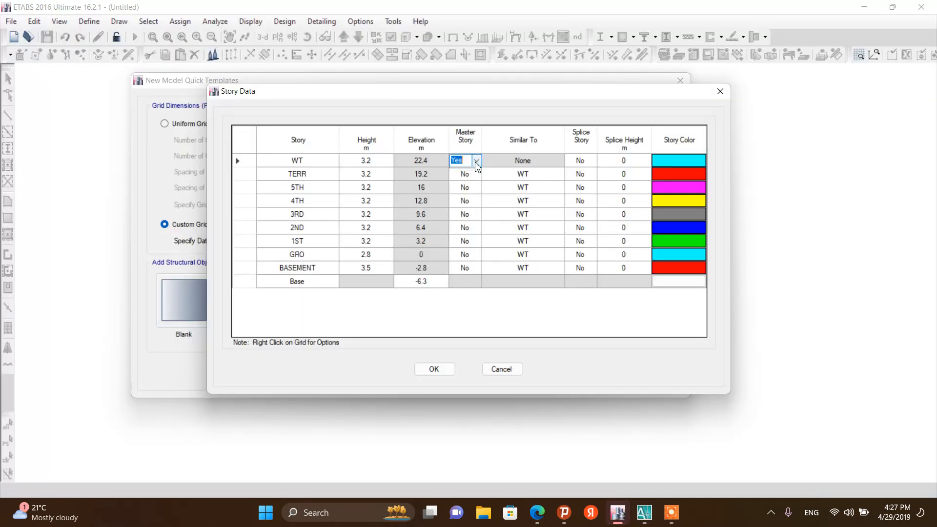
{"action": "left_click", "coordinate": [477, 160]}
{"action": "left_click", "coordinate": [466, 174]}
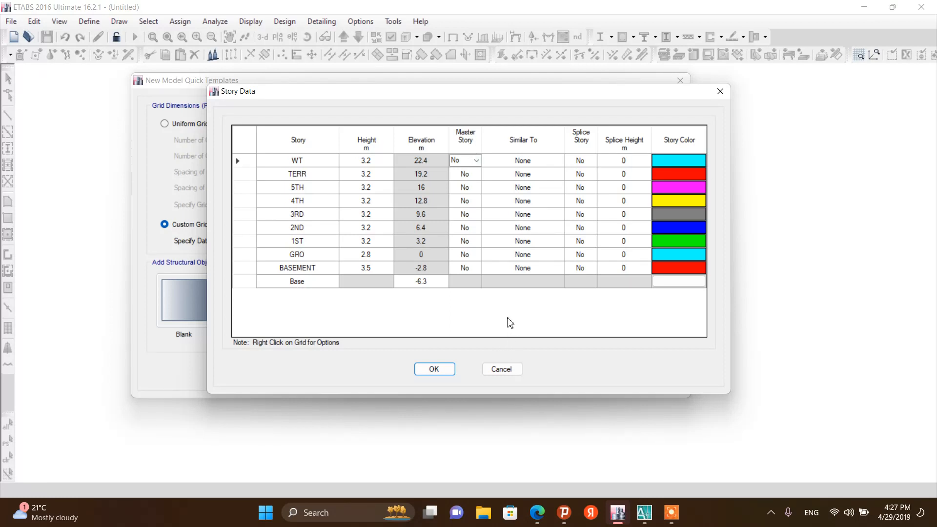
Examine the architectural floor plans to compare the ground, 1st, 2nd–5th and terrace layouts
{"action": "left_click", "coordinate": [645, 513]}
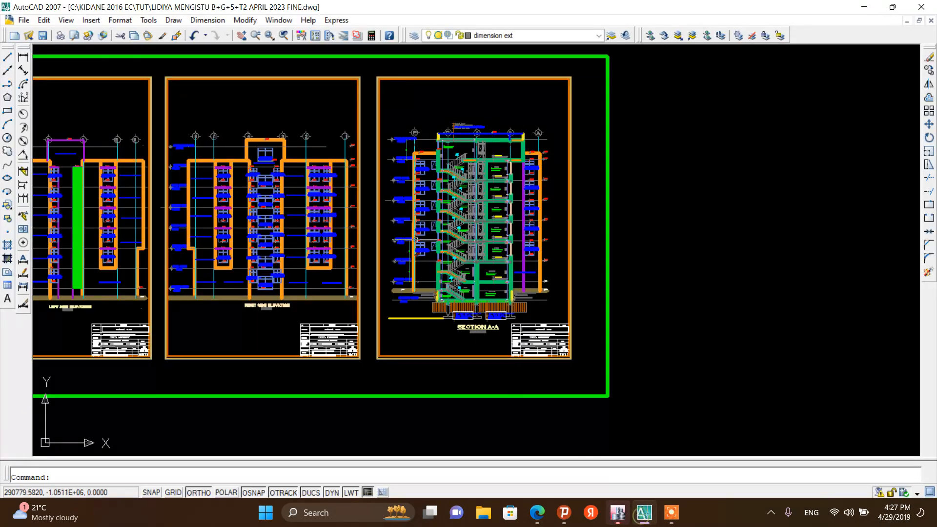
{"action": "scroll", "coordinate": [468, 224], "scroll_direction": "down", "scroll_amount": 5}
{"action": "scroll", "coordinate": [476, 245], "scroll_direction": "down", "scroll_amount": 2}
{"action": "scroll", "coordinate": [483, 244], "scroll_direction": "up", "scroll_amount": 6}
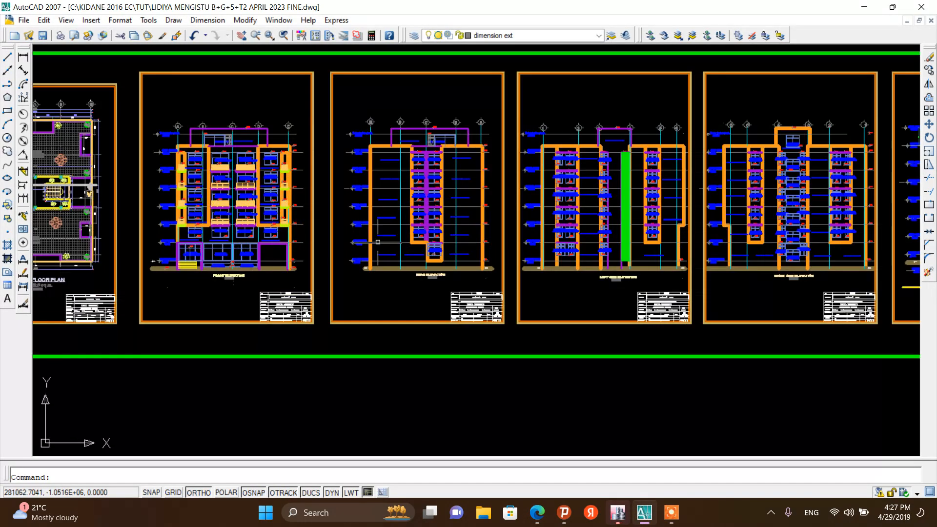
{"action": "scroll", "coordinate": [497, 242], "scroll_direction": "down", "scroll_amount": 5}
{"action": "scroll", "coordinate": [249, 247], "scroll_direction": "up", "scroll_amount": 5}
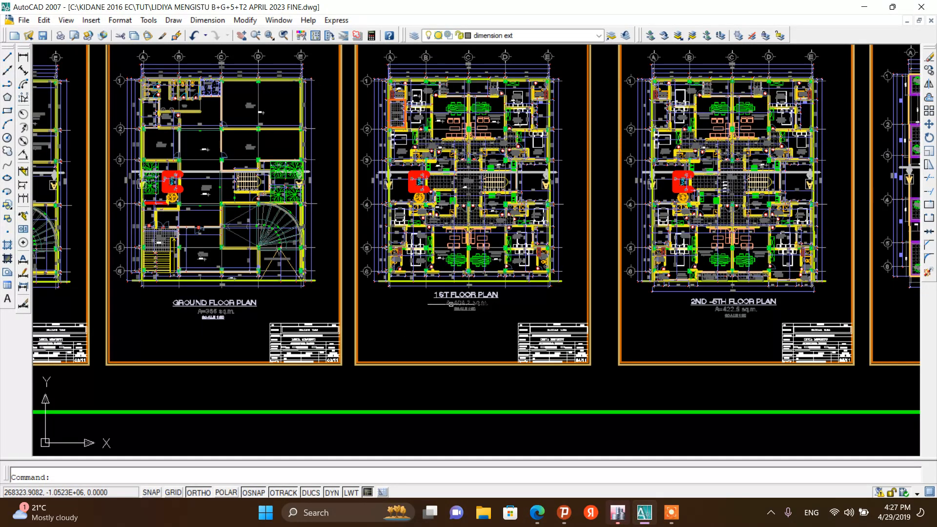
{"action": "scroll", "coordinate": [488, 293], "scroll_direction": "down", "scroll_amount": 2}
{"action": "scroll", "coordinate": [566, 298], "scroll_direction": "up", "scroll_amount": 6}
{"action": "scroll", "coordinate": [508, 332], "scroll_direction": "down", "scroll_amount": 4}
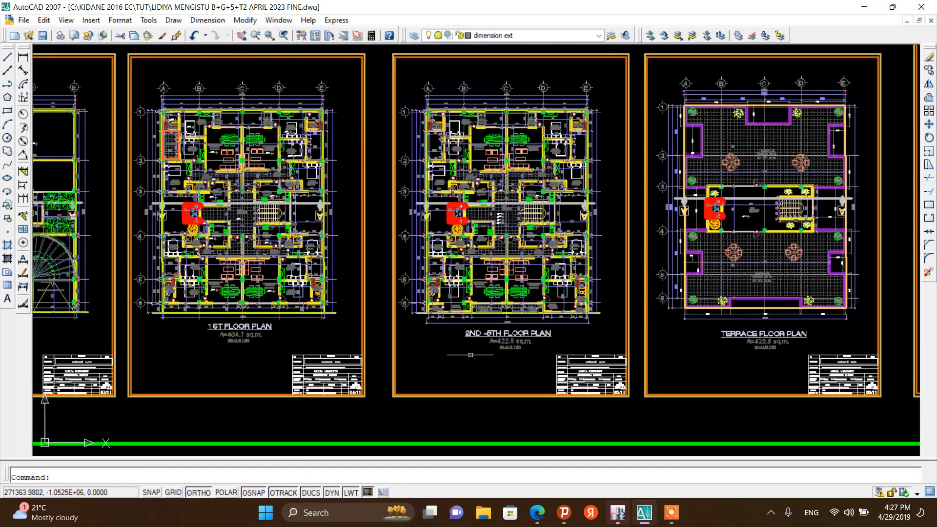
{"action": "scroll", "coordinate": [503, 345], "scroll_direction": "up", "scroll_amount": 5}
{"action": "scroll", "coordinate": [471, 351], "scroll_direction": "down", "scroll_amount": 3}
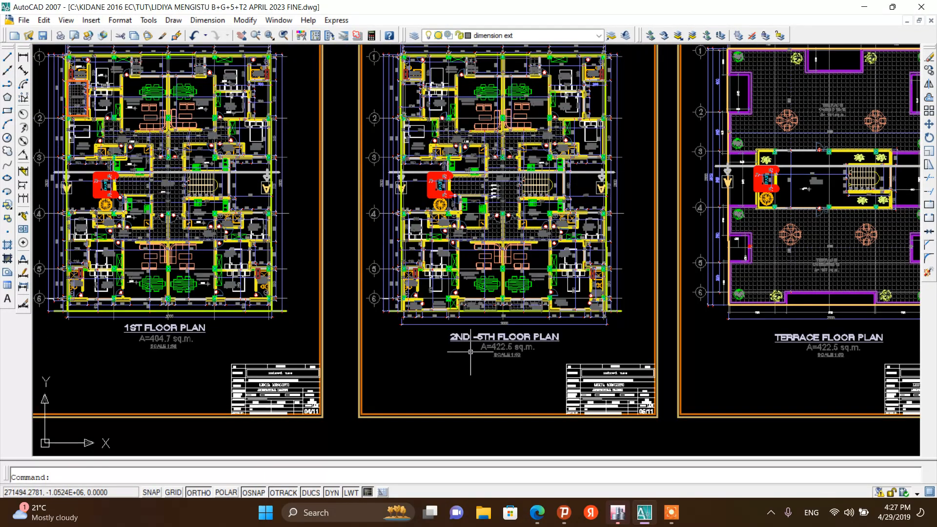
{"action": "scroll", "coordinate": [471, 352], "scroll_direction": "up", "scroll_amount": 2}
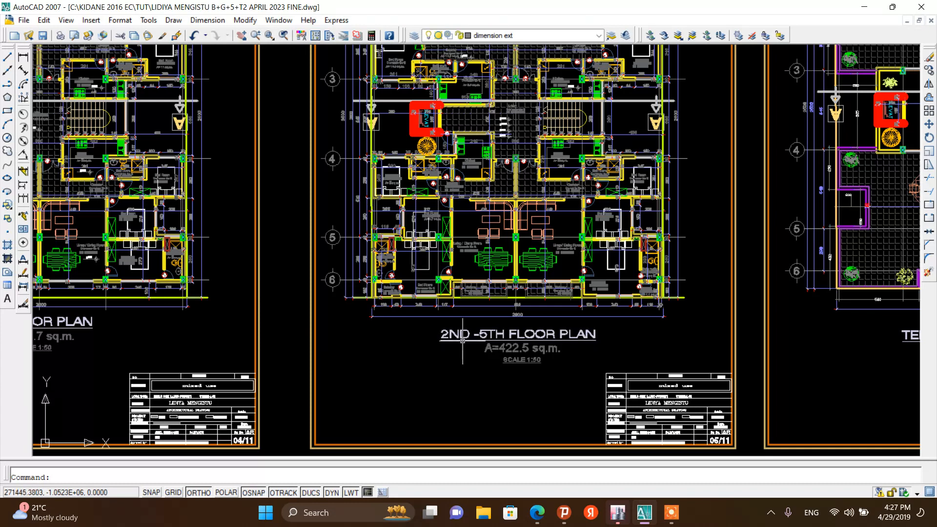
{"action": "scroll", "coordinate": [466, 338], "scroll_direction": "up", "scroll_amount": 3}
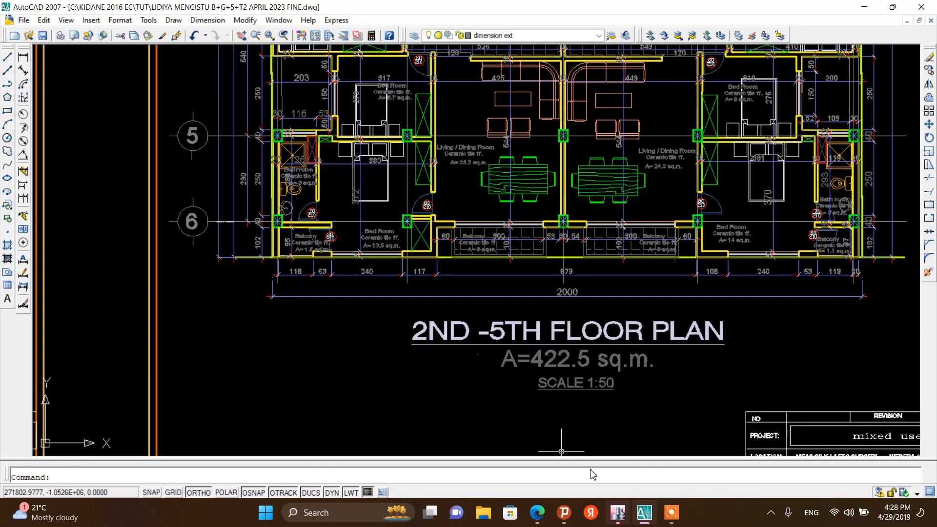
{"action": "left_click", "coordinate": [618, 513]}
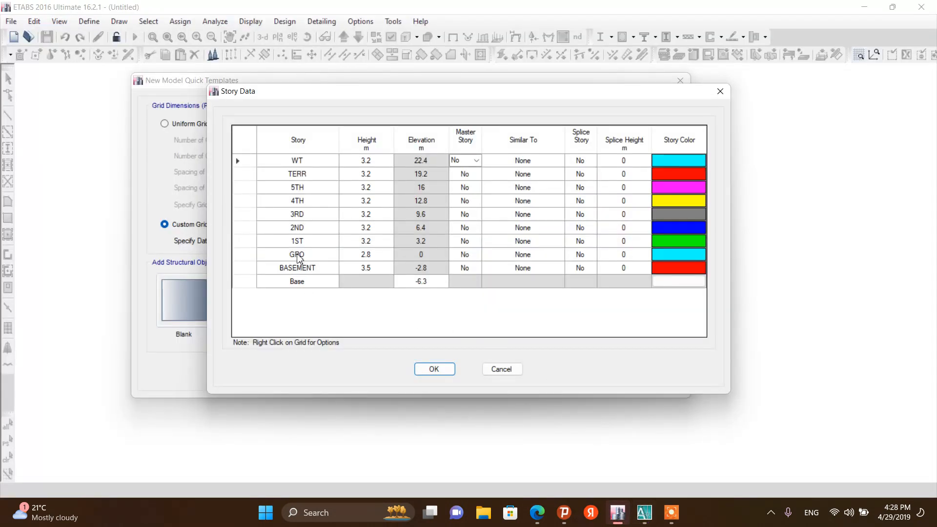
Make the 2ND story a master story
{"action": "left_click", "coordinate": [475, 228]}
{"action": "left_click", "coordinate": [477, 227]}
{"action": "left_click", "coordinate": [465, 248]}
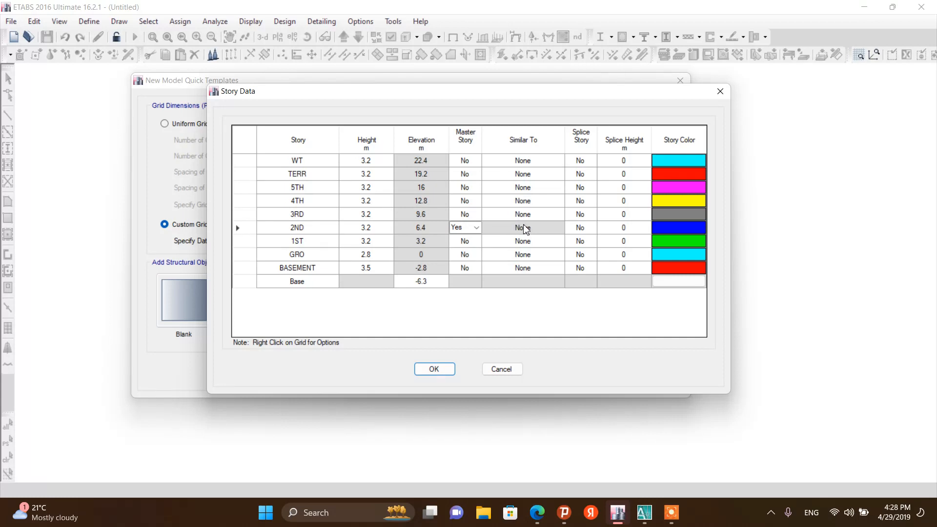
Set the 3RD, 4TH and 5TH stories similar to 2ND and accept the story data
{"action": "left_click", "coordinate": [529, 214]}
{"action": "left_click", "coordinate": [560, 217]}
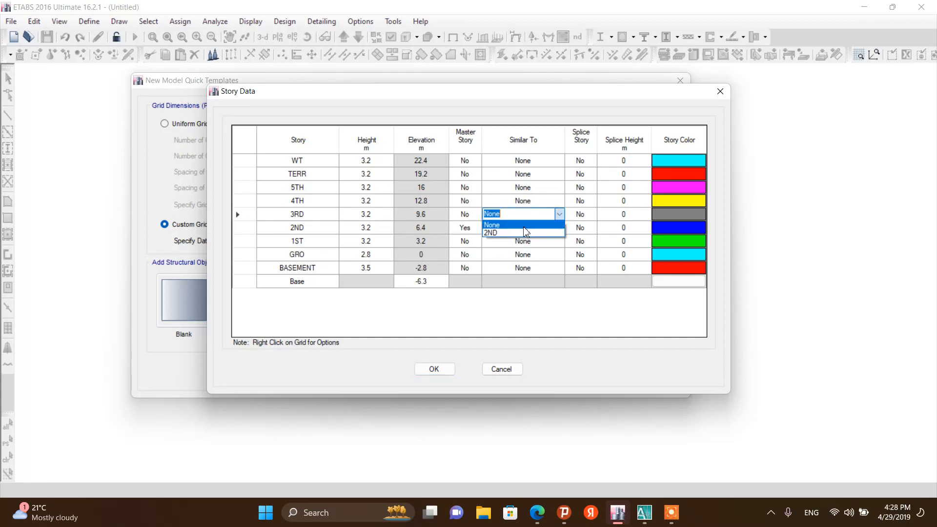
{"action": "left_click", "coordinate": [520, 234]}
{"action": "left_click", "coordinate": [560, 202]}
{"action": "left_click", "coordinate": [561, 202]}
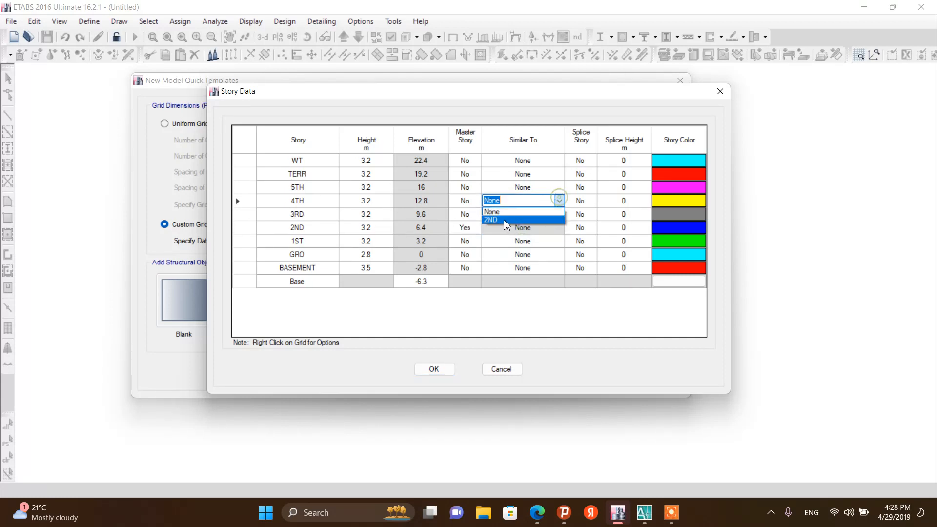
{"action": "left_click", "coordinate": [515, 218]}
{"action": "left_click", "coordinate": [548, 187]}
{"action": "left_click", "coordinate": [560, 188]}
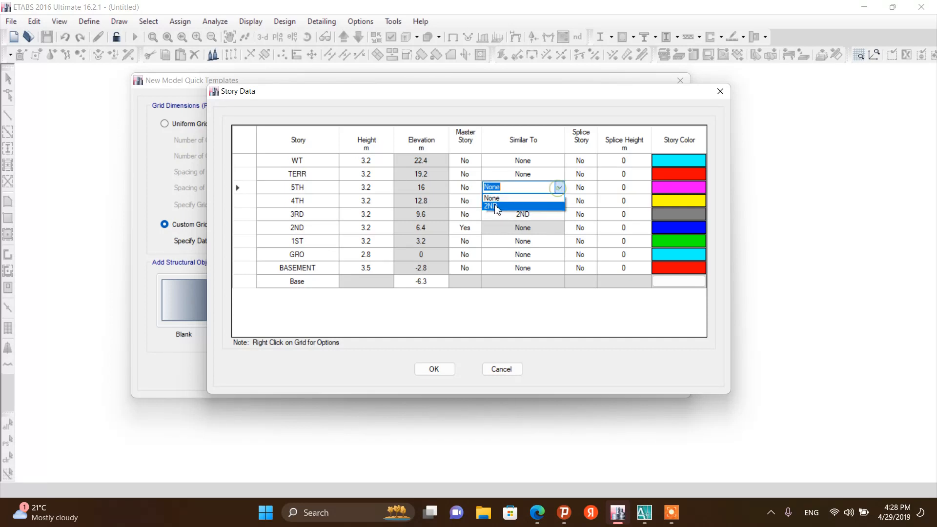
{"action": "left_click", "coordinate": [494, 202]}
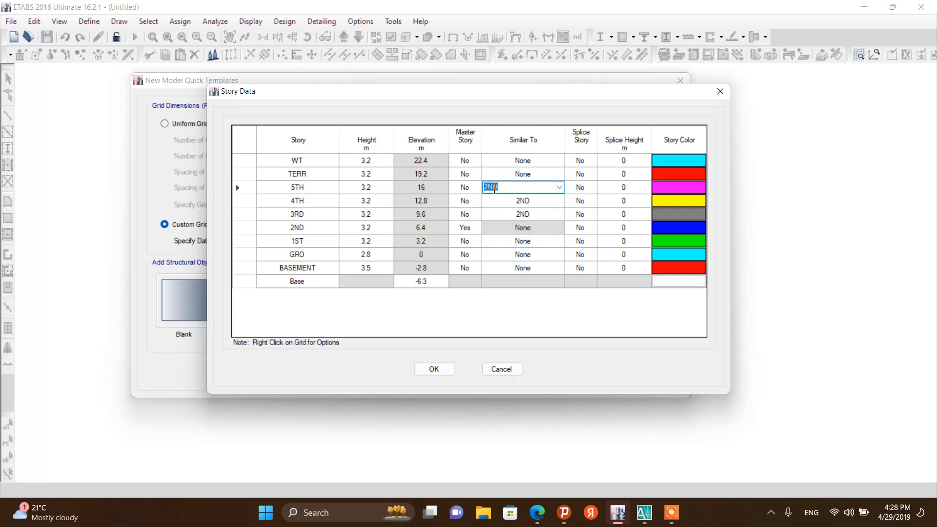
{"action": "left_click", "coordinate": [430, 370]}
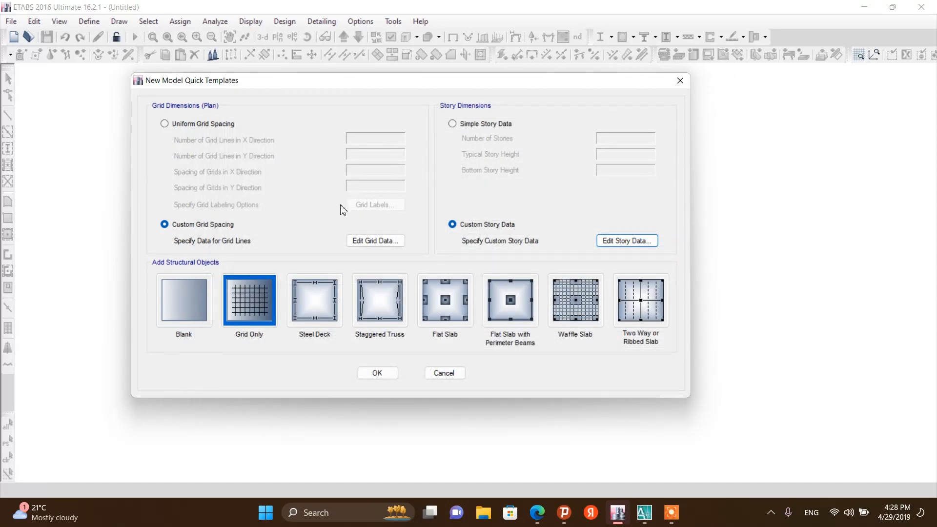
Choose the Grid Only structural template and create the model
{"action": "left_click", "coordinate": [265, 300]}
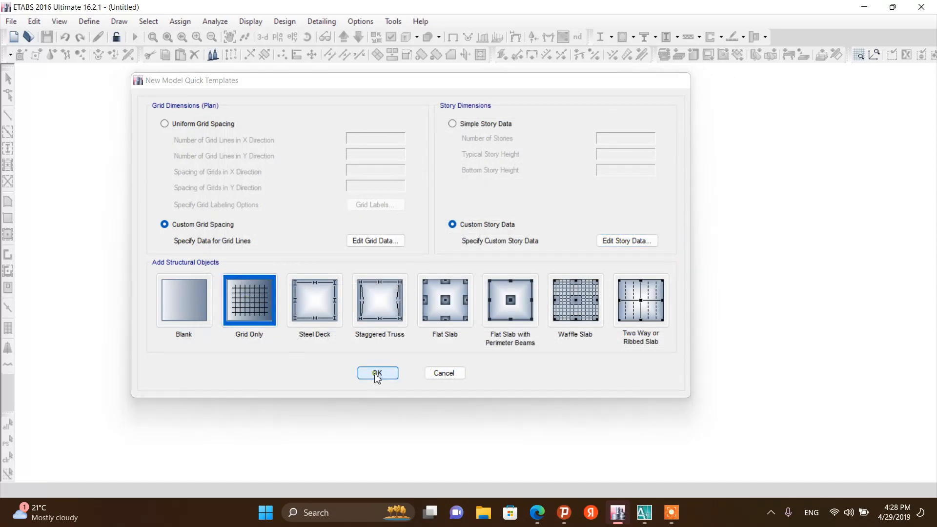
{"action": "left_click", "coordinate": [377, 374]}
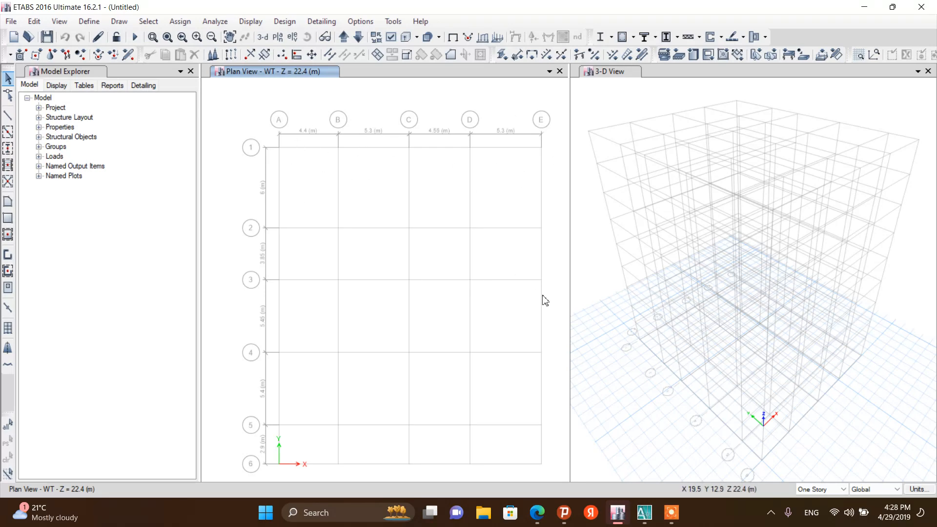
Place the architectural drawing beside the model and examine the basement floor plan's grid dimensions
{"action": "left_click", "coordinate": [645, 513]}
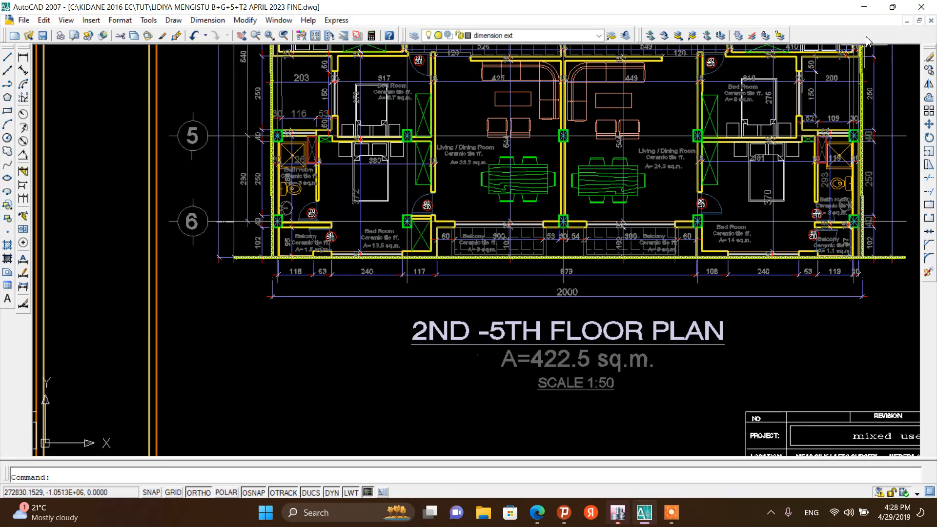
{"action": "left_click", "coordinate": [893, 7]}
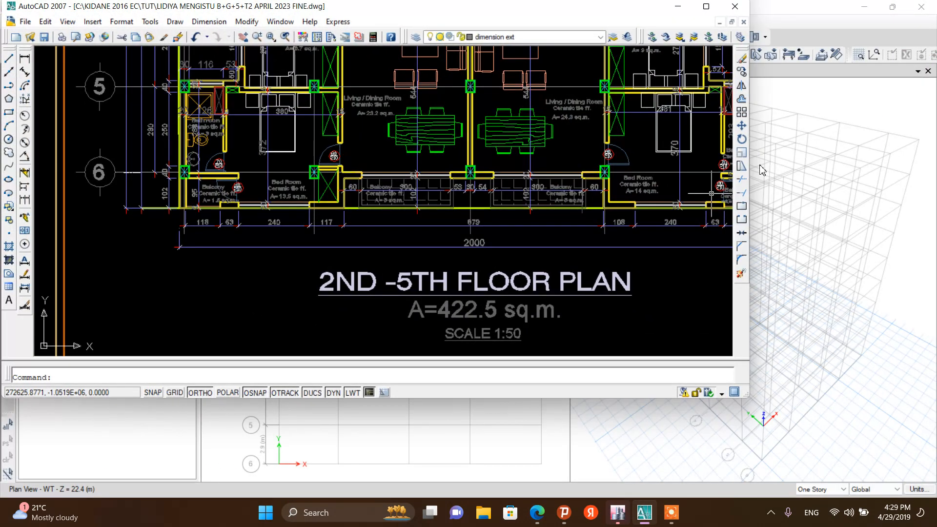
{"action": "left_click_drag", "start_coordinate": [752, 159], "coordinate": [426, 159]}
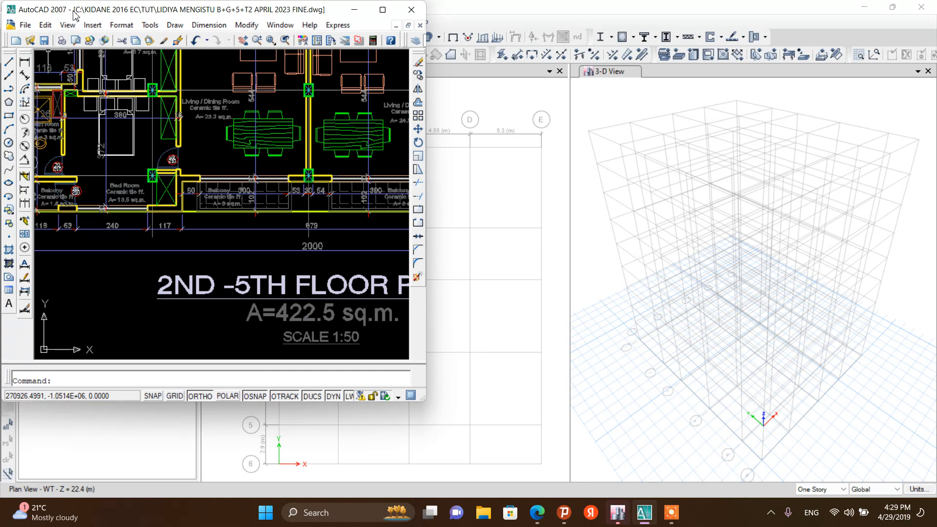
{"action": "mouse_move", "coordinate": [158, 11]}
{"action": "left_mouse_down"}
{"action": "mouse_move", "coordinate": [289, 56]}
{"action": "mouse_move", "coordinate": [722, 94]}
{"action": "left_mouse_up"}
{"action": "scroll", "coordinate": [662, 205], "scroll_direction": "down", "scroll_amount": 4}
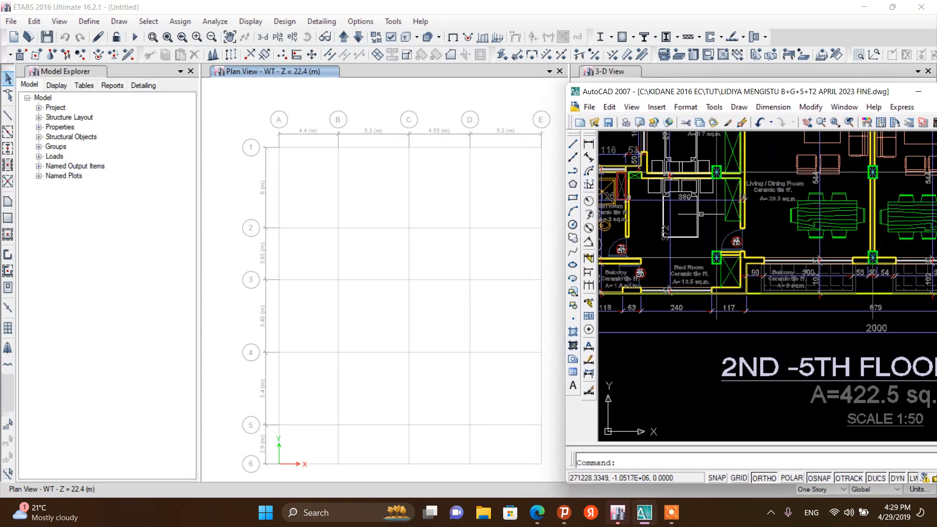
{"action": "scroll", "coordinate": [708, 219], "scroll_direction": "down", "scroll_amount": 5}
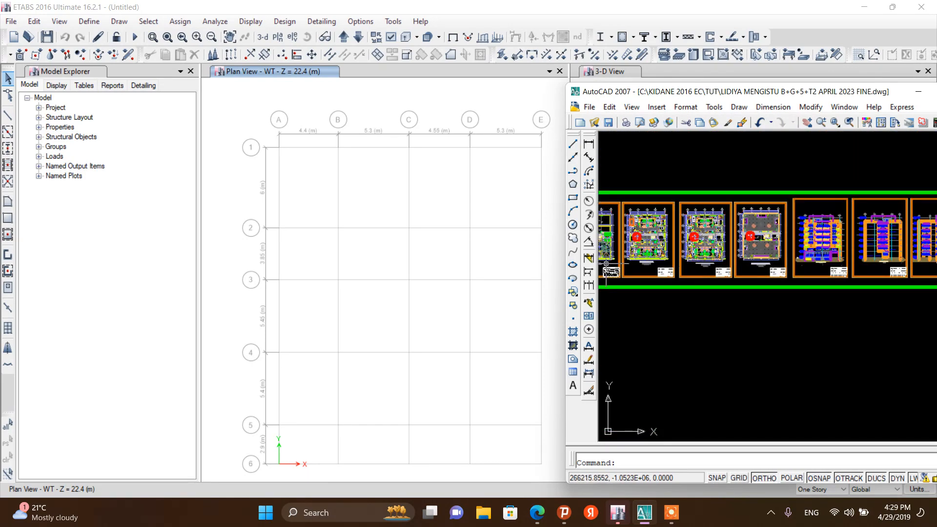
{"action": "scroll", "coordinate": [708, 215], "scroll_direction": "down", "scroll_amount": 2}
{"action": "scroll", "coordinate": [660, 225], "scroll_direction": "up", "scroll_amount": 10}
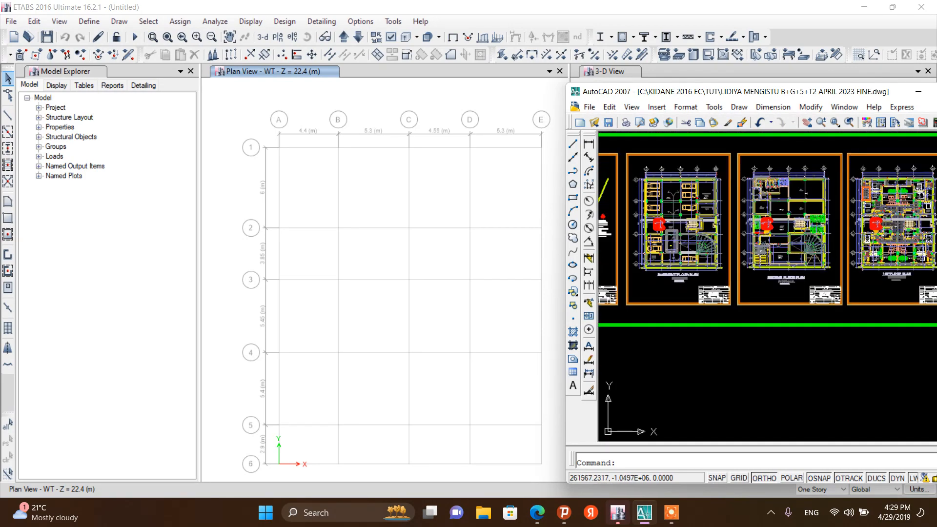
{"action": "scroll", "coordinate": [663, 161], "scroll_direction": "down", "scroll_amount": 1}
{"action": "scroll", "coordinate": [693, 181], "scroll_direction": "up", "scroll_amount": 2}
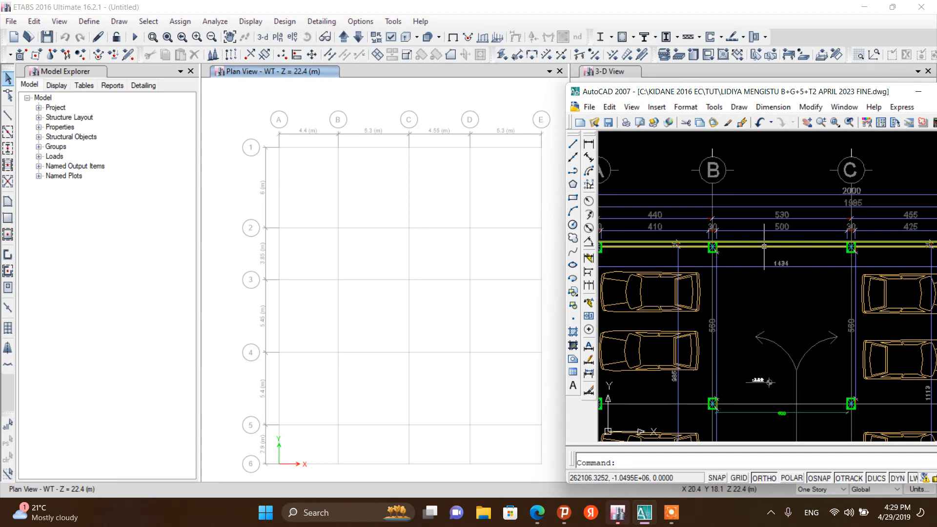
{"action": "scroll", "coordinate": [795, 208], "scroll_direction": "up", "scroll_amount": 3}
{"action": "scroll", "coordinate": [647, 219], "scroll_direction": "down", "scroll_amount": 4}
{"action": "scroll", "coordinate": [698, 231], "scroll_direction": "down", "scroll_amount": 2}
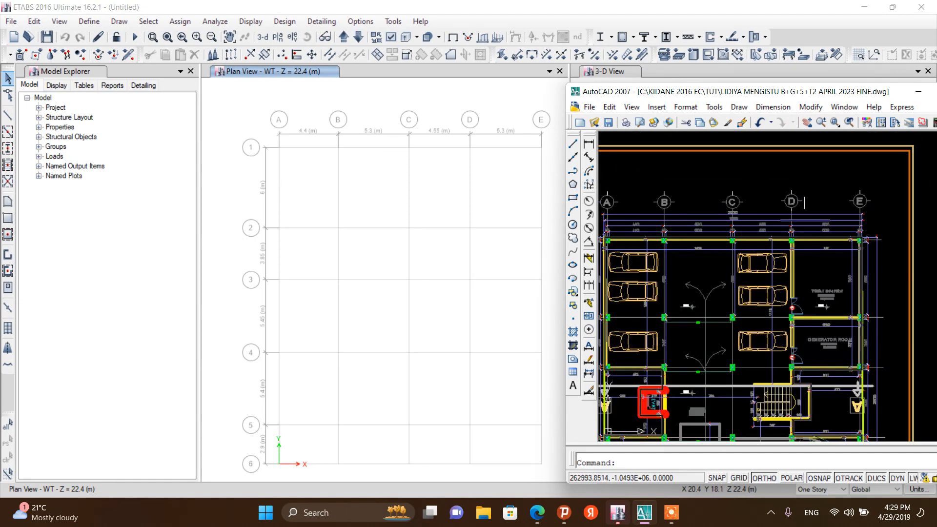
{"action": "scroll", "coordinate": [804, 202], "scroll_direction": "up", "scroll_amount": 3}
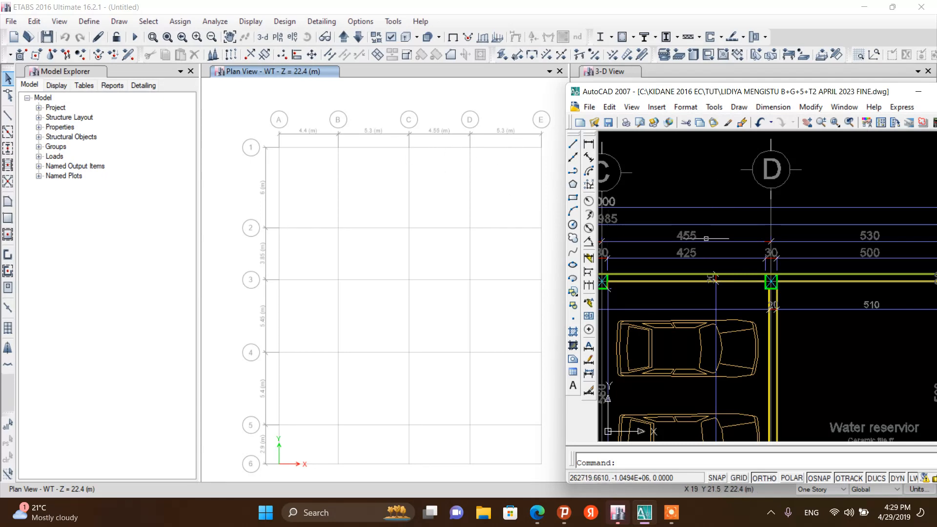
{"action": "scroll", "coordinate": [835, 204], "scroll_direction": "down", "scroll_amount": 5}
{"action": "scroll", "coordinate": [835, 204], "scroll_direction": "down", "scroll_amount": 4}
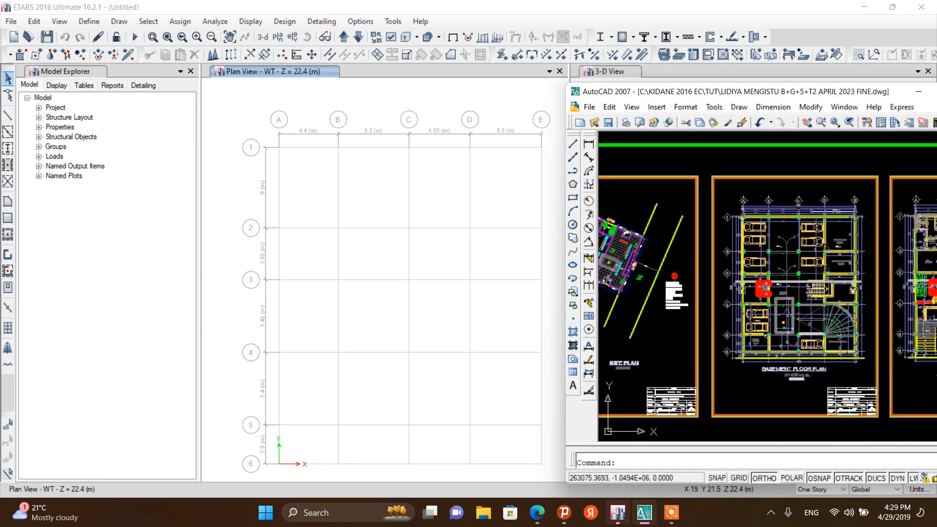
{"action": "scroll", "coordinate": [670, 246], "scroll_direction": "up", "scroll_amount": 10}
{"action": "scroll", "coordinate": [713, 235], "scroll_direction": "down", "scroll_amount": 2}
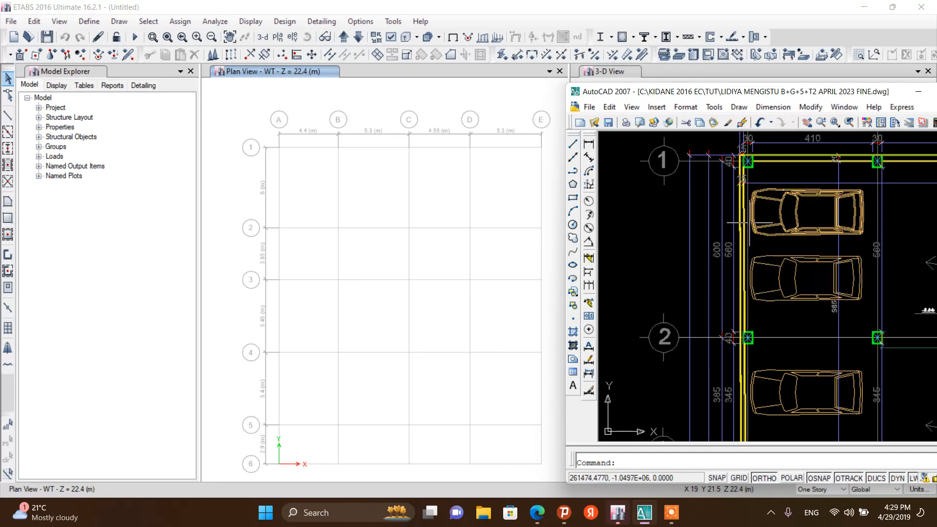
{"action": "scroll", "coordinate": [745, 224], "scroll_direction": "up", "scroll_amount": 2}
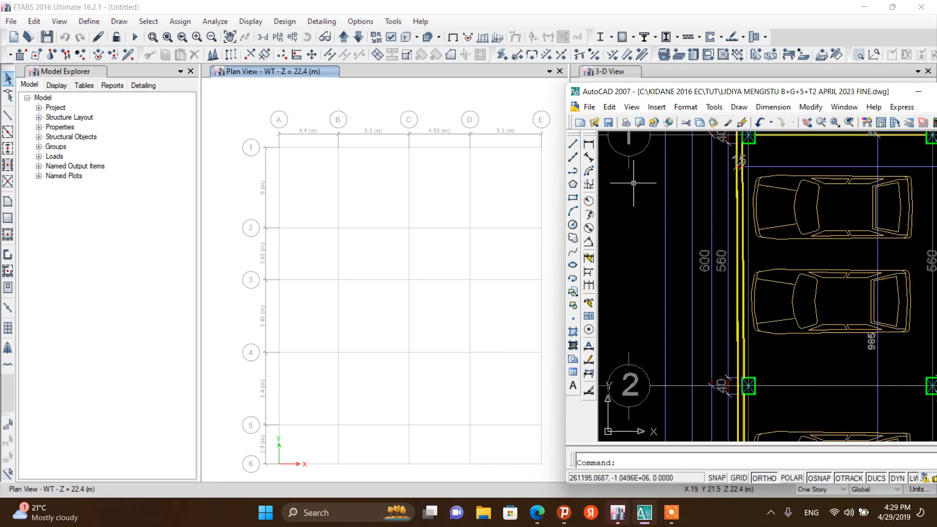
{"action": "scroll", "coordinate": [646, 178], "scroll_direction": "down", "scroll_amount": 2}
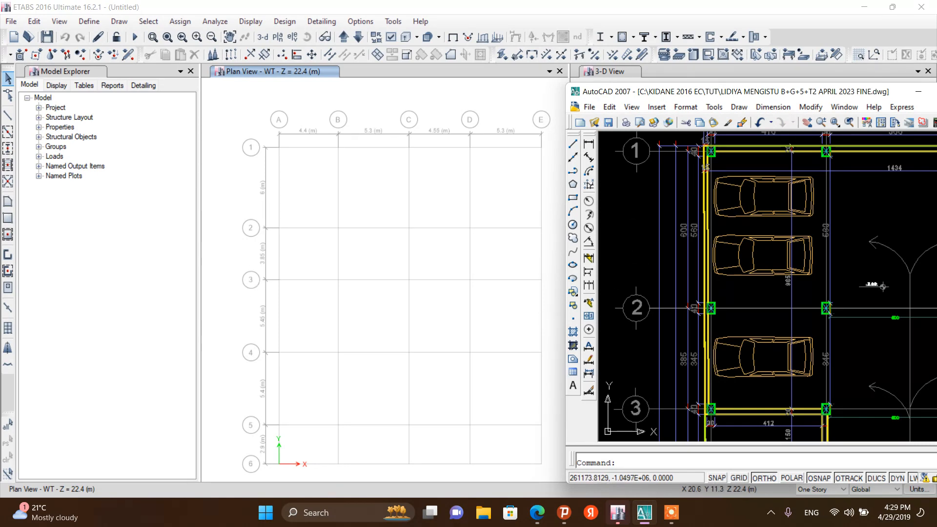
{"action": "scroll", "coordinate": [668, 257], "scroll_direction": "down", "scroll_amount": 2}
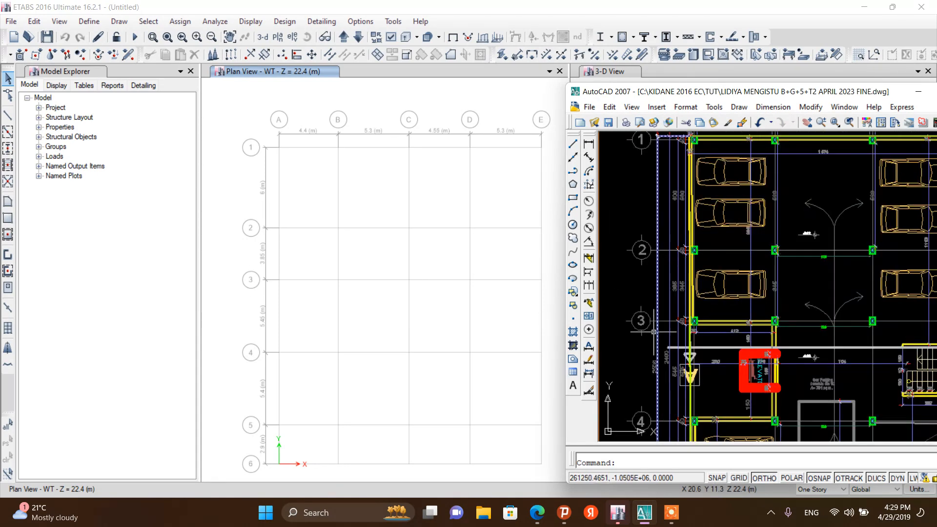
{"action": "scroll", "coordinate": [668, 337], "scroll_direction": "up", "scroll_amount": 4}
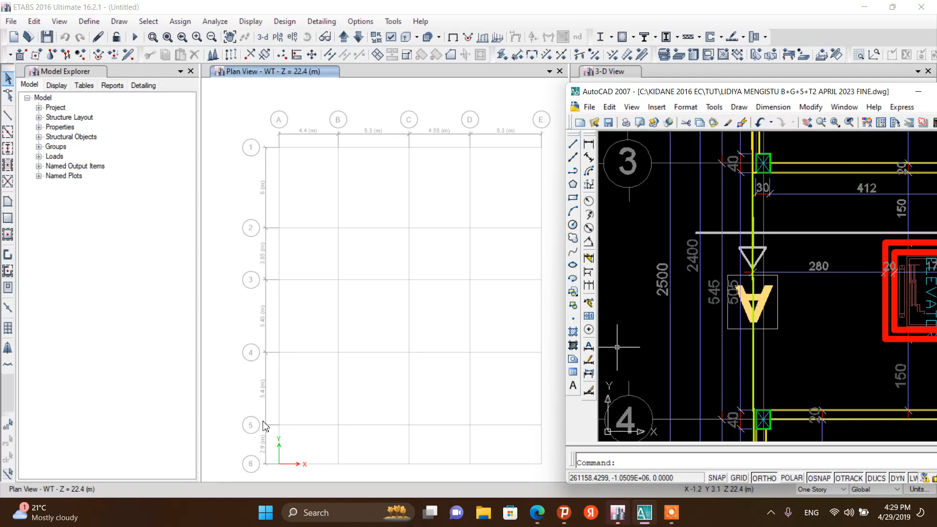
{"action": "scroll", "coordinate": [717, 337], "scroll_direction": "down", "scroll_amount": 3}
{"action": "scroll", "coordinate": [703, 351], "scroll_direction": "up", "scroll_amount": 3}
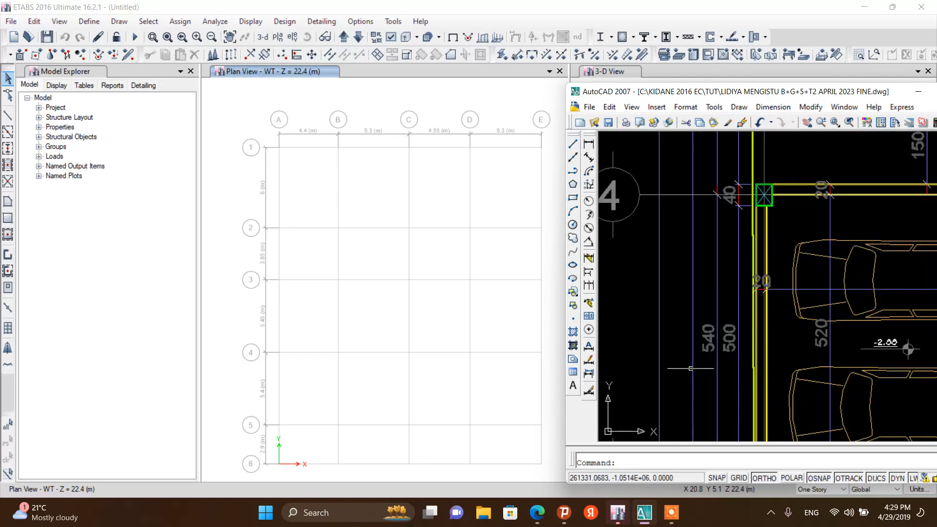
{"action": "scroll", "coordinate": [718, 336], "scroll_direction": "down", "scroll_amount": 3}
{"action": "scroll", "coordinate": [732, 396], "scroll_direction": "up", "scroll_amount": 3}
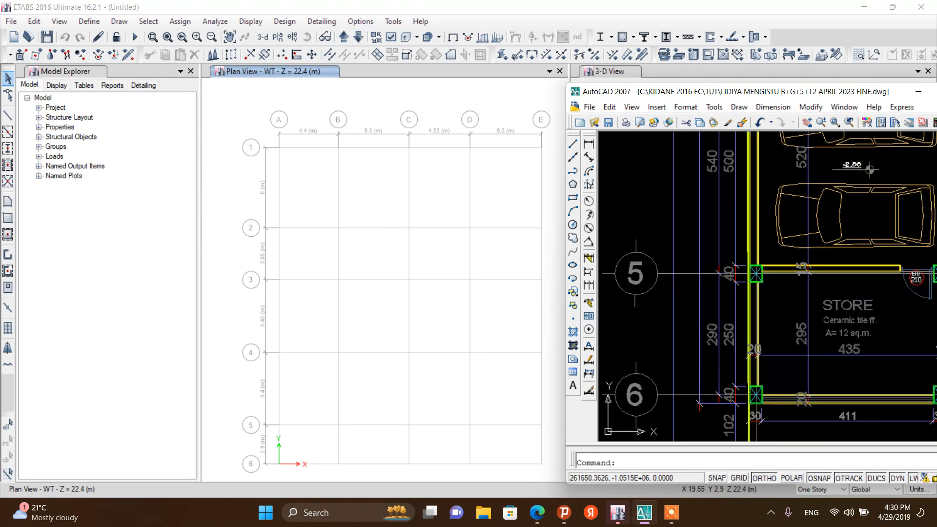
{"action": "left_click", "coordinate": [919, 92]}
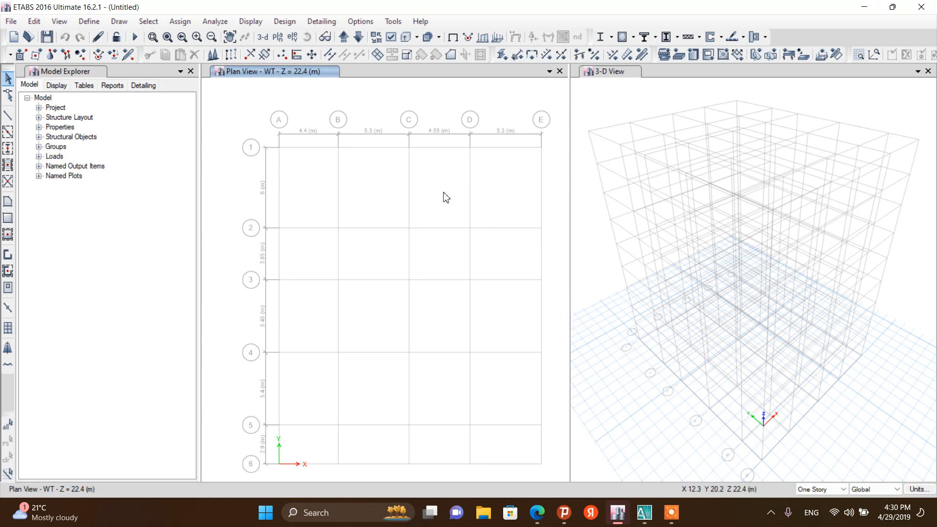
Open the material definitions and start adding a new material with the region set to Europe
{"action": "left_click", "coordinate": [90, 23]}
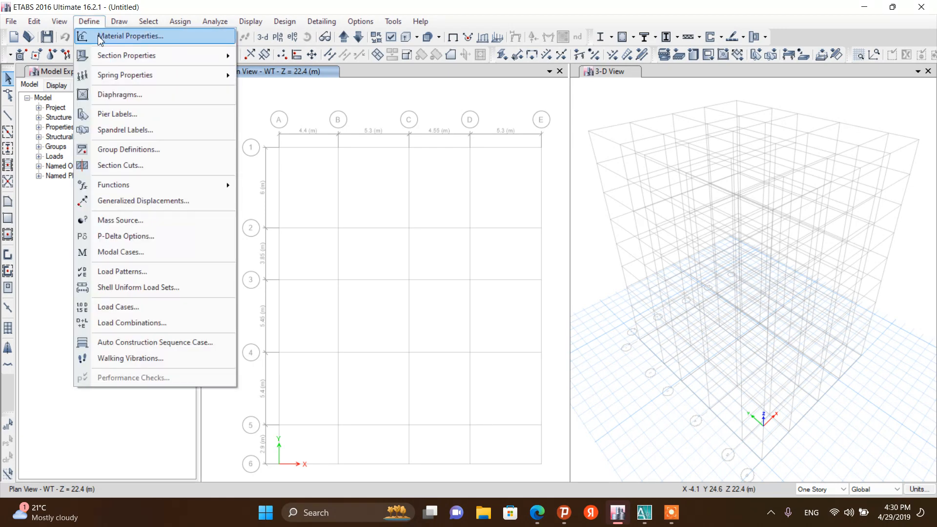
{"action": "left_click", "coordinate": [101, 38]}
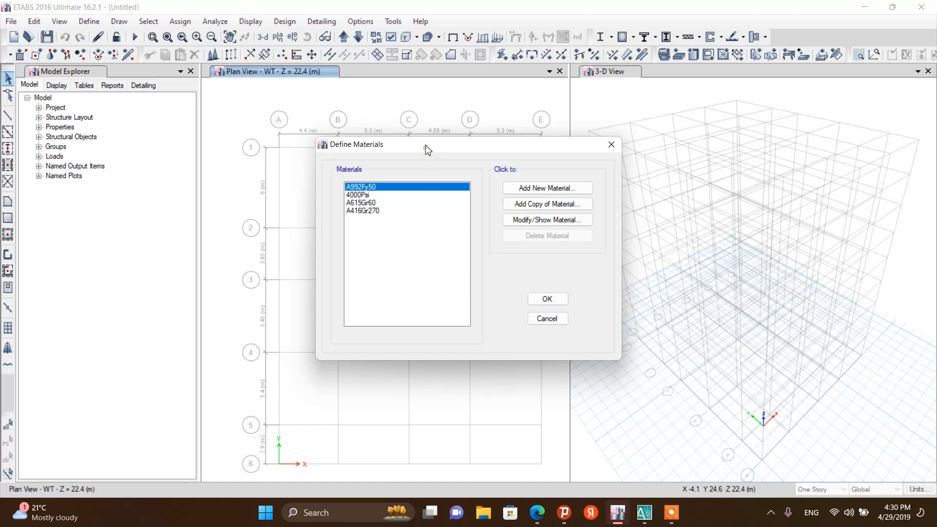
{"action": "left_click_drag", "start_coordinate": [425, 145], "coordinate": [430, 122]}
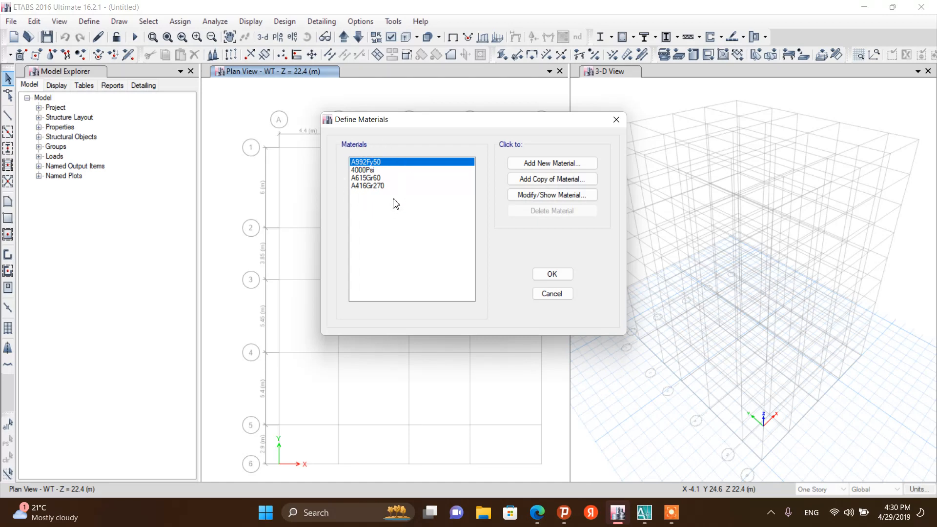
{"action": "left_click", "coordinate": [372, 171]}
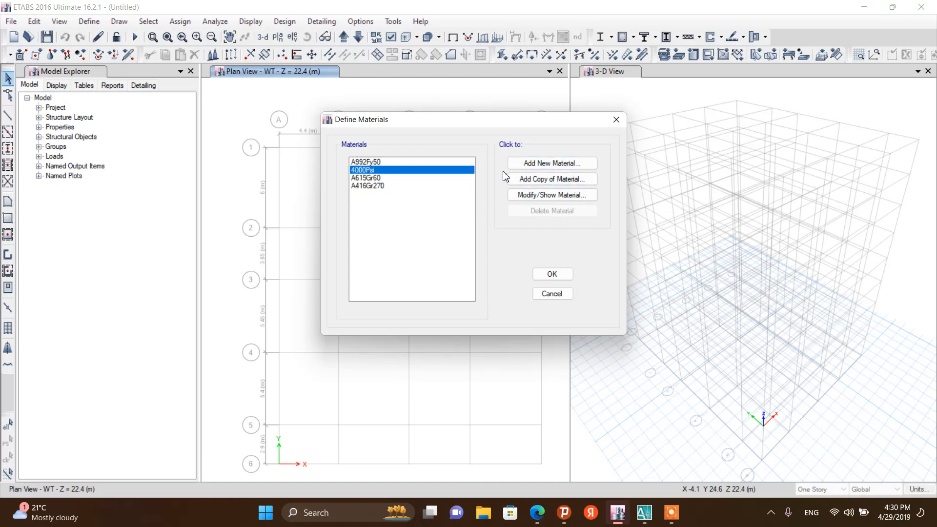
{"action": "left_click", "coordinate": [520, 166]}
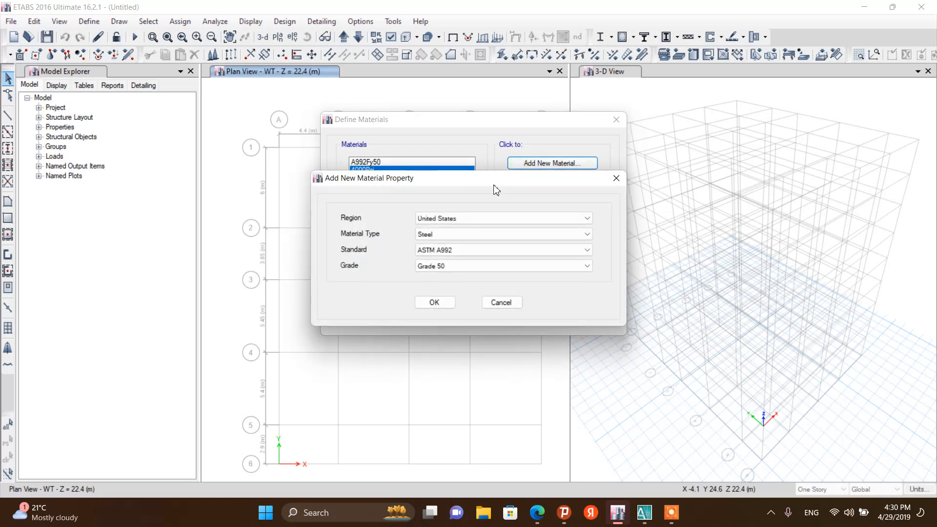
{"action": "left_click_drag", "start_coordinate": [410, 185], "coordinate": [375, 140]}
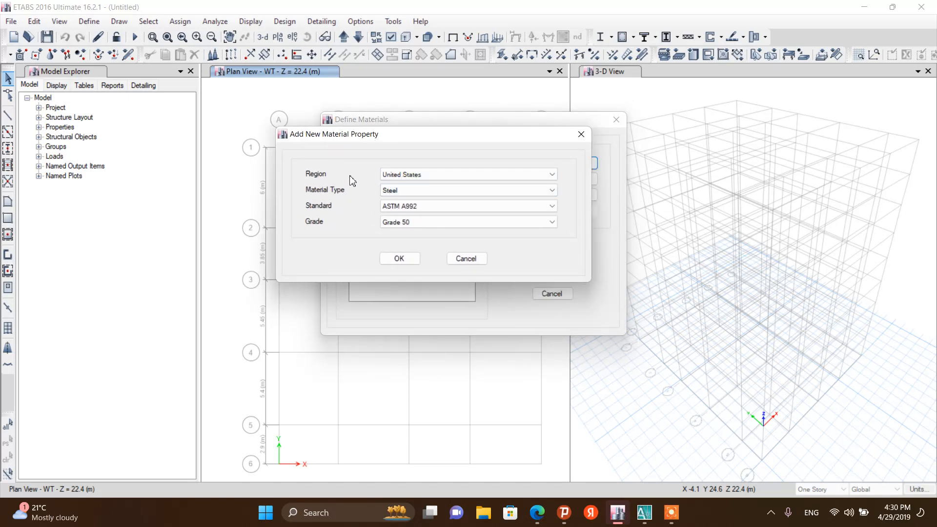
{"action": "left_click", "coordinate": [423, 176]}
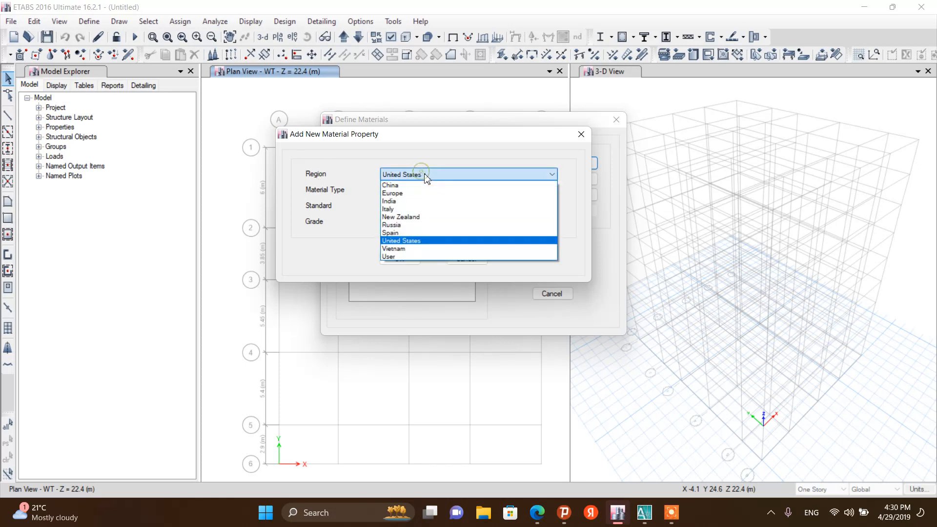
{"action": "left_click", "coordinate": [418, 194]}
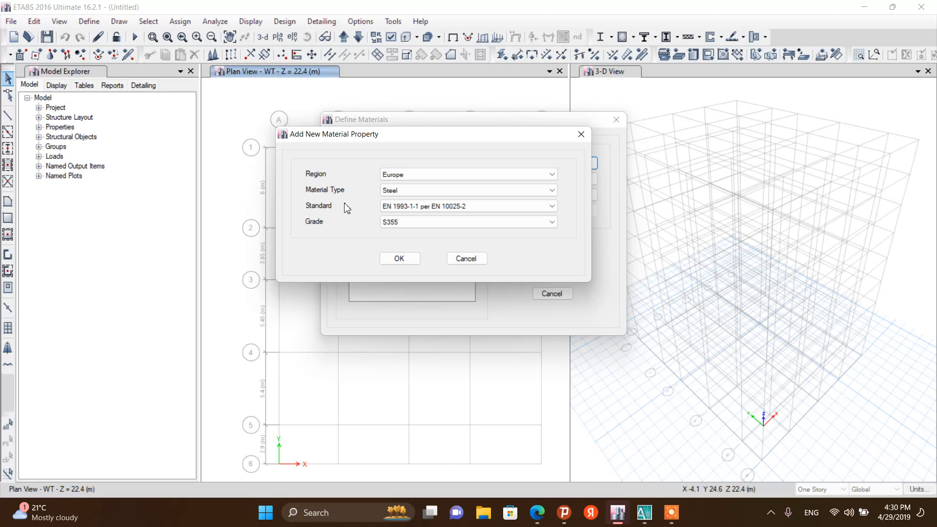
Choose Concrete type with the EN 1992-1-1 standard and grade C20/25, and accept the new material
{"action": "left_click", "coordinate": [388, 191]}
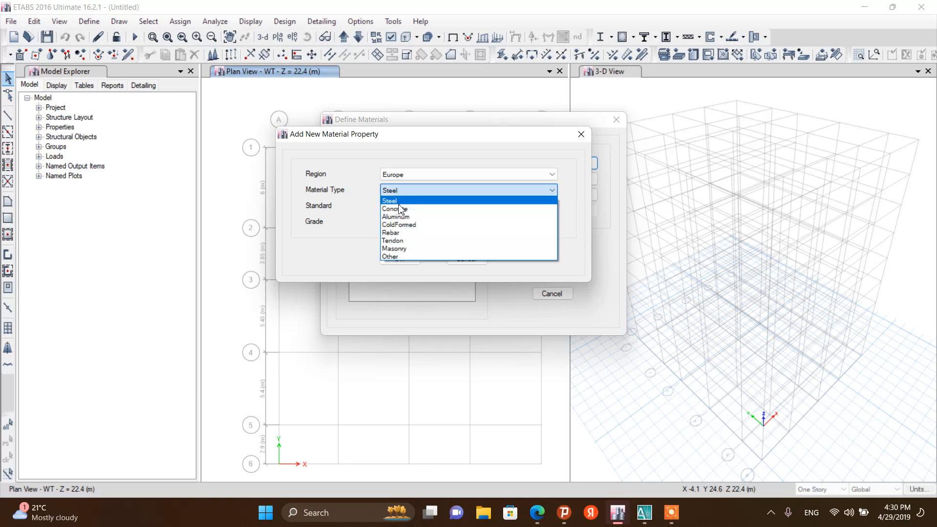
{"action": "left_click", "coordinate": [397, 203]}
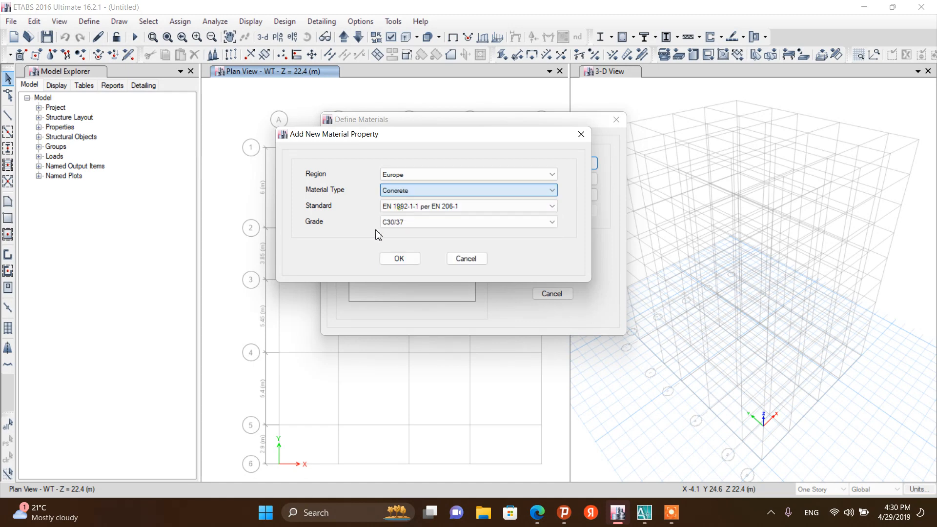
{"action": "left_click", "coordinate": [389, 209]}
{"action": "left_click", "coordinate": [390, 221]}
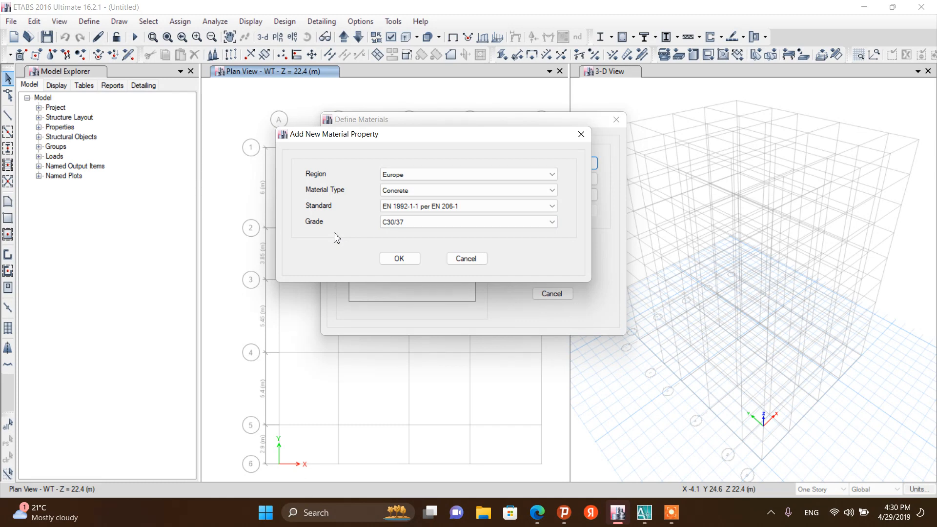
{"action": "left_click", "coordinate": [415, 224]}
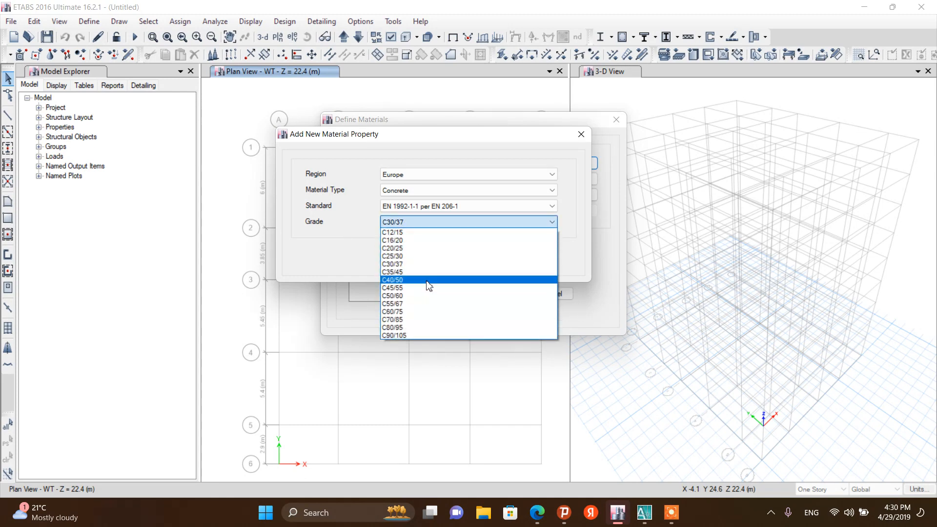
{"action": "left_click", "coordinate": [424, 249]}
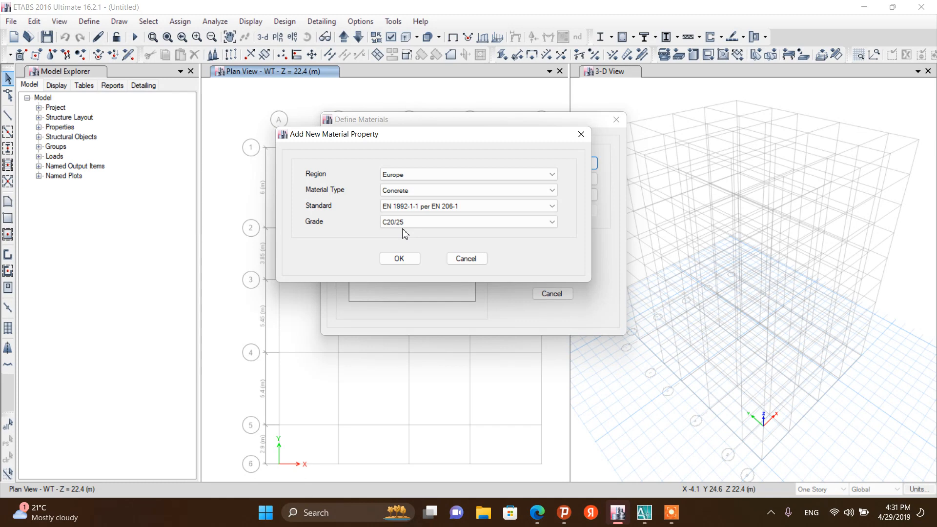
{"action": "left_click", "coordinate": [400, 258]}
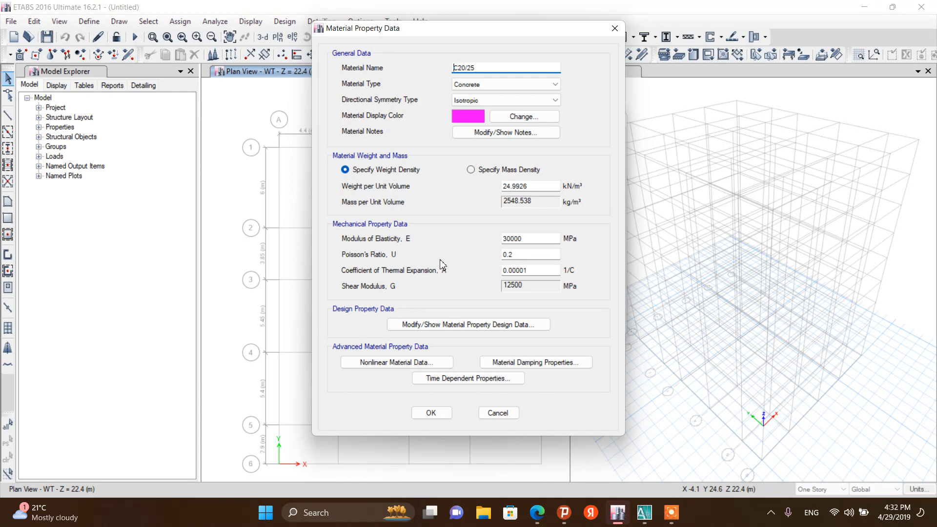
Set the C20/25 Poisson's ratio to 0 and review its design and nonlinear material data
{"action": "left_click", "coordinate": [520, 256]}
{"action": "left_click", "coordinate": [467, 325]}
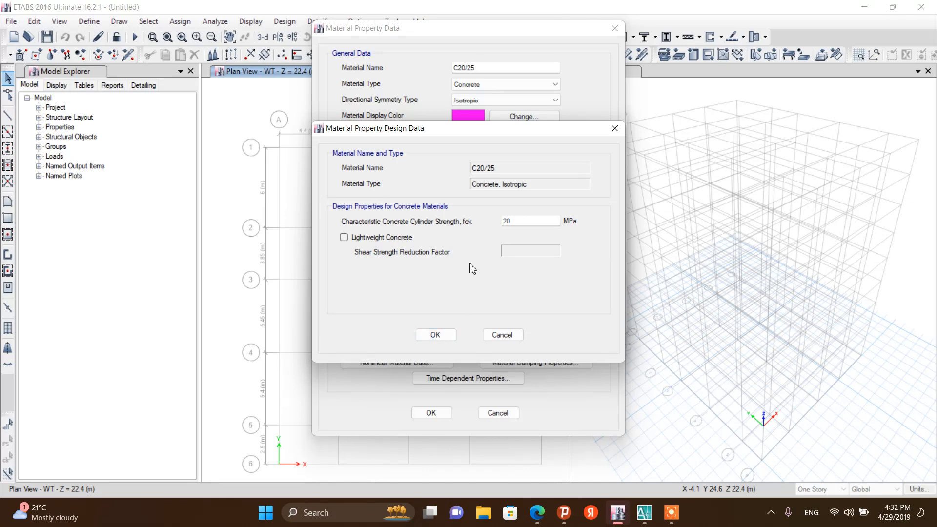
{"action": "left_click", "coordinate": [439, 335]}
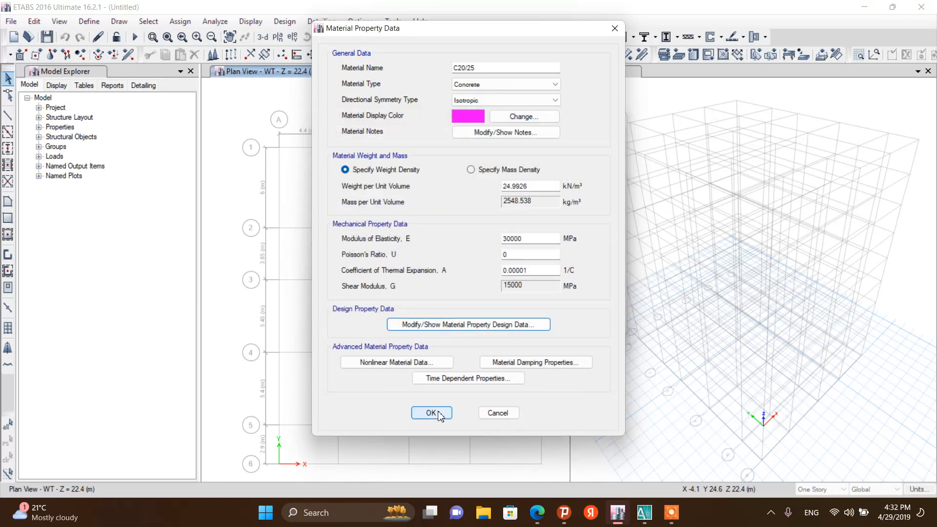
{"action": "left_click", "coordinate": [418, 367]}
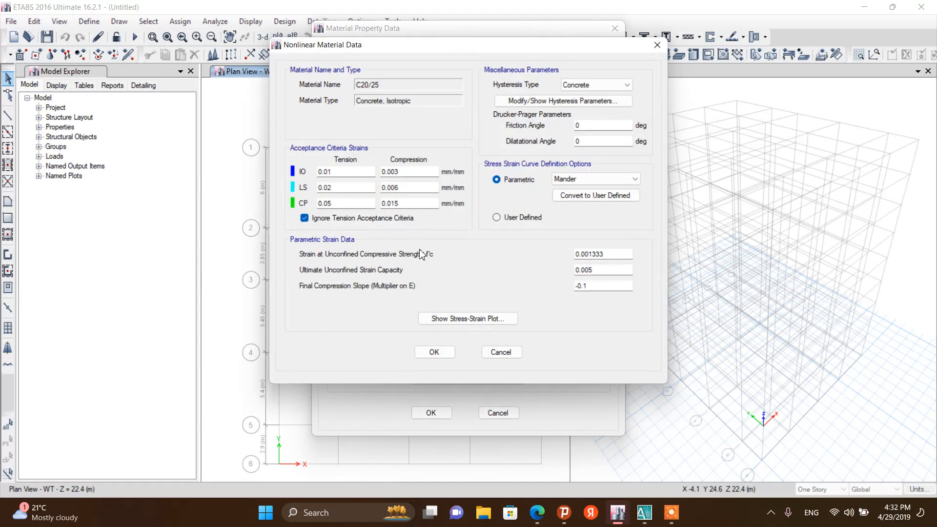
{"action": "left_click", "coordinate": [448, 358]}
Set the C20/25 modal damping ratio to 0.05 and save the material
{"action": "left_click", "coordinate": [507, 363]}
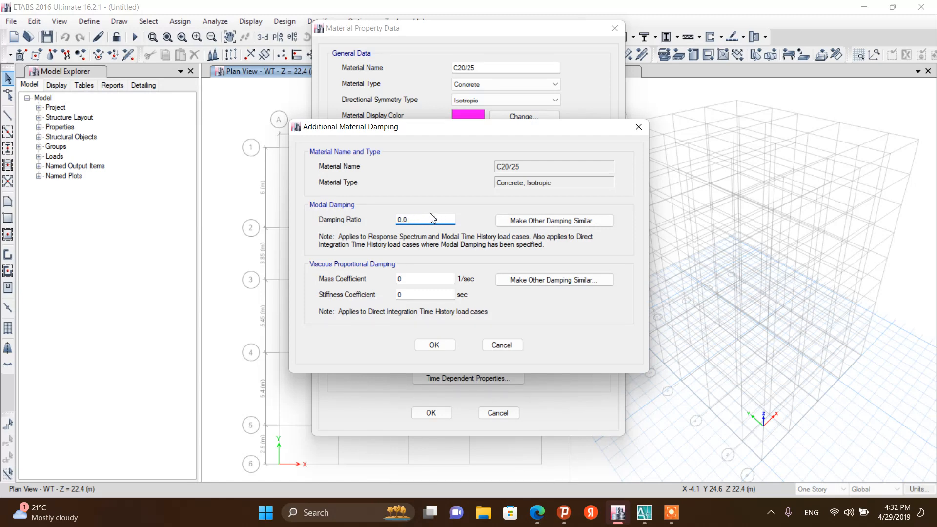
{"action": "type", "text": "5"}
{"action": "left_click", "coordinate": [434, 345]}
{"action": "left_click", "coordinate": [431, 413]}
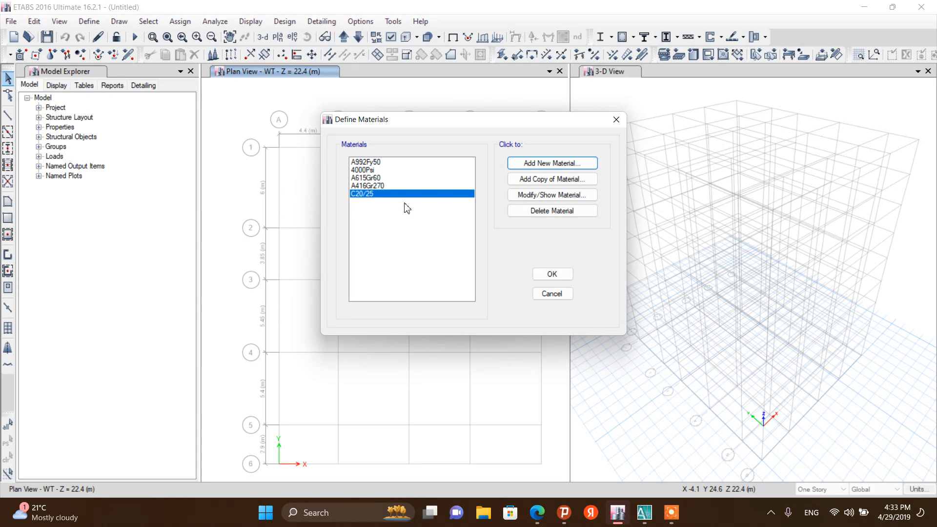
Add another Europe concrete material with grade C25/30
{"action": "left_click", "coordinate": [527, 165]}
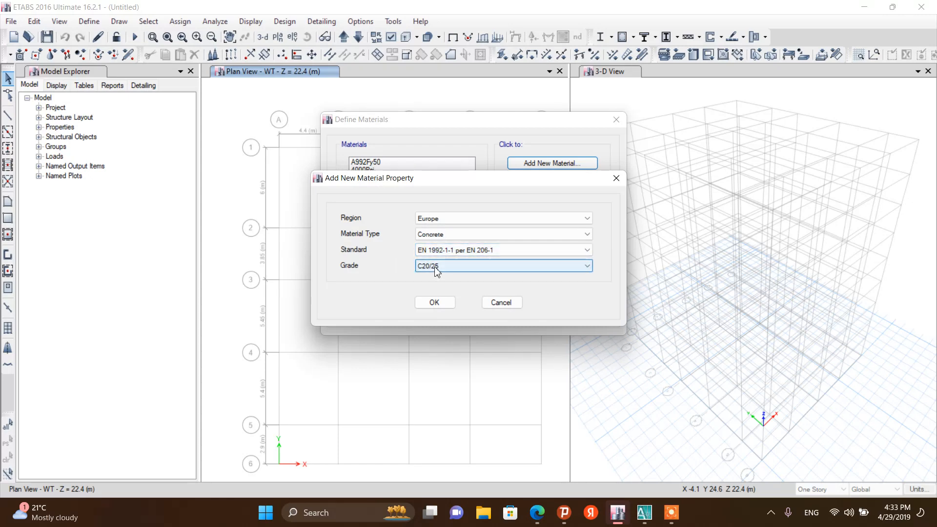
{"action": "left_click", "coordinate": [449, 270]}
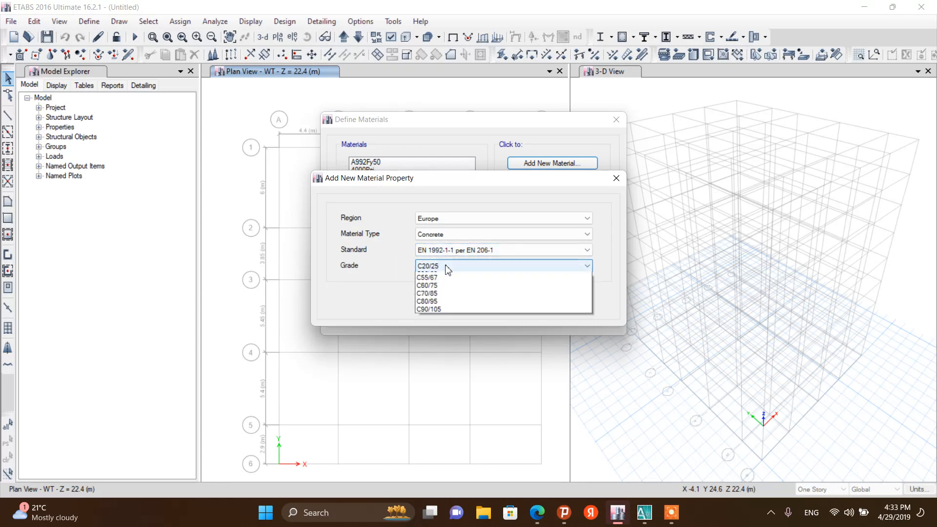
{"action": "left_click", "coordinate": [445, 300]}
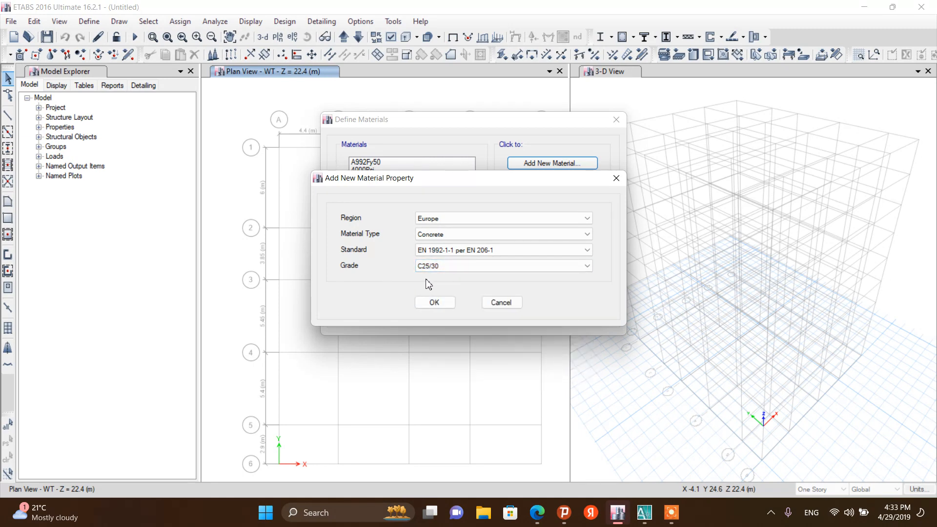
{"action": "left_click", "coordinate": [434, 302]}
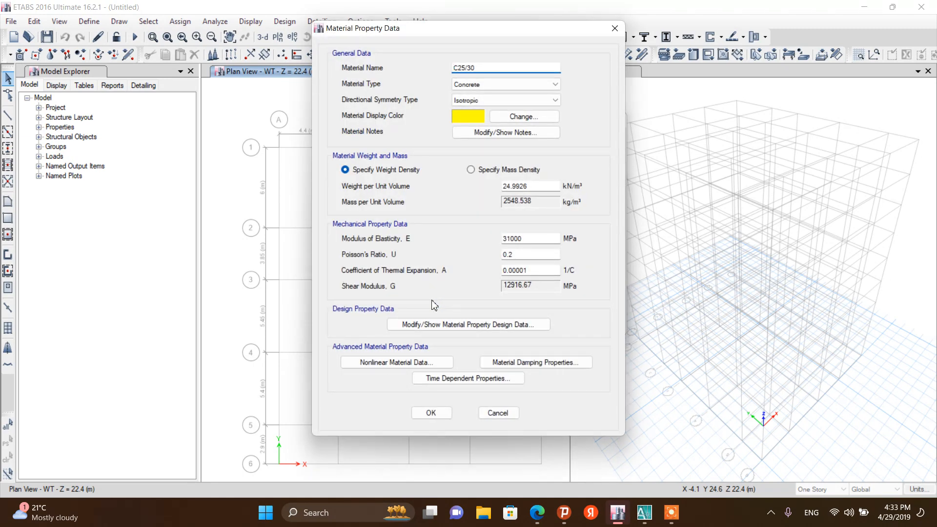
Set the C25/30 Poisson's ratio to 0, review its design data and save the material
{"action": "left_click", "coordinate": [530, 258]}
{"action": "left_click", "coordinate": [449, 325]}
{"action": "left_click", "coordinate": [433, 333]}
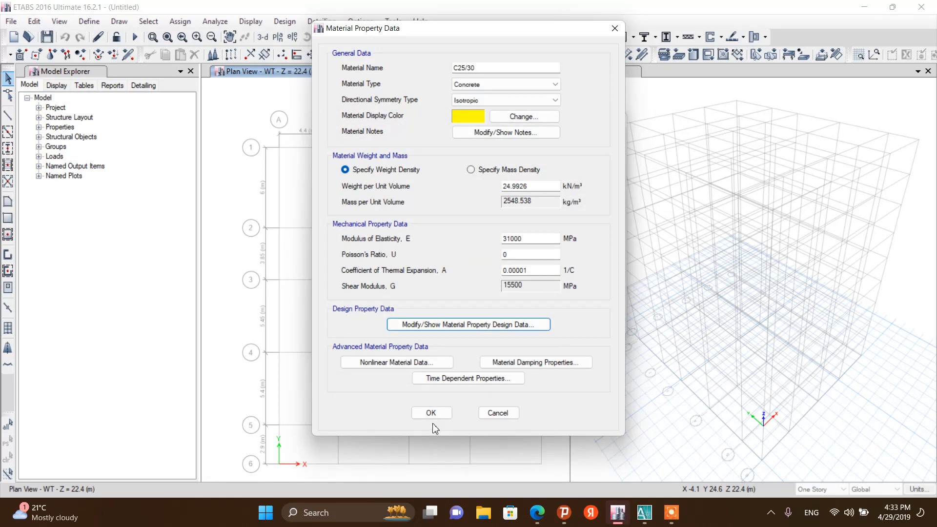
{"action": "left_click", "coordinate": [432, 415]}
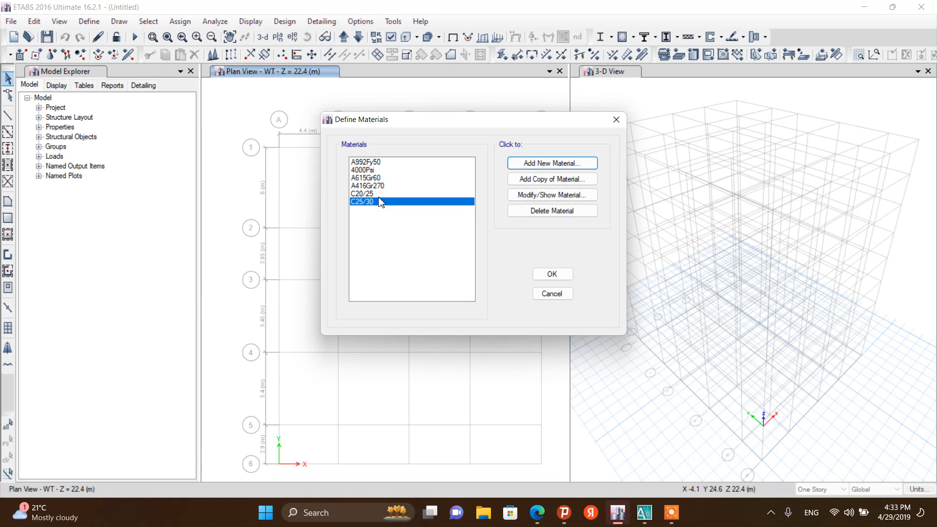
Add a new Rebar type material in the Europe region, named Rebar 500
{"action": "left_click", "coordinate": [383, 163]}
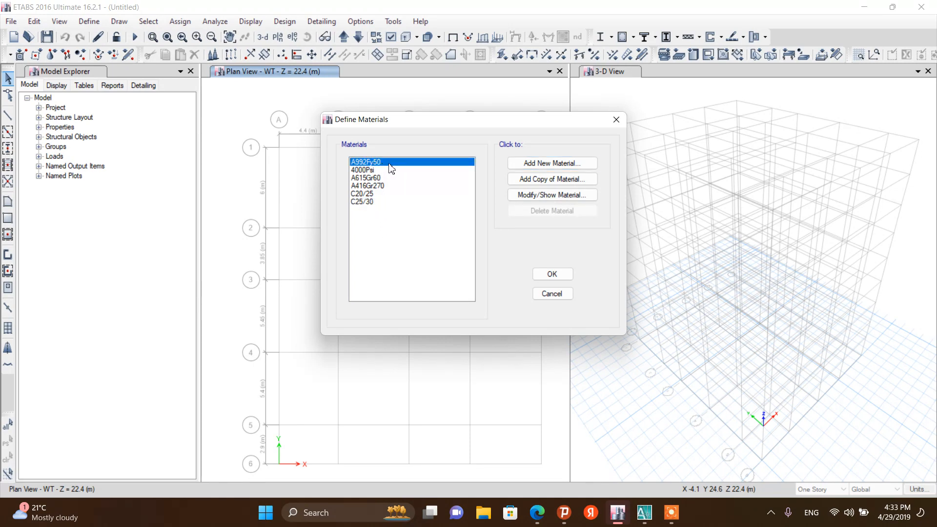
{"action": "left_click", "coordinate": [527, 164]}
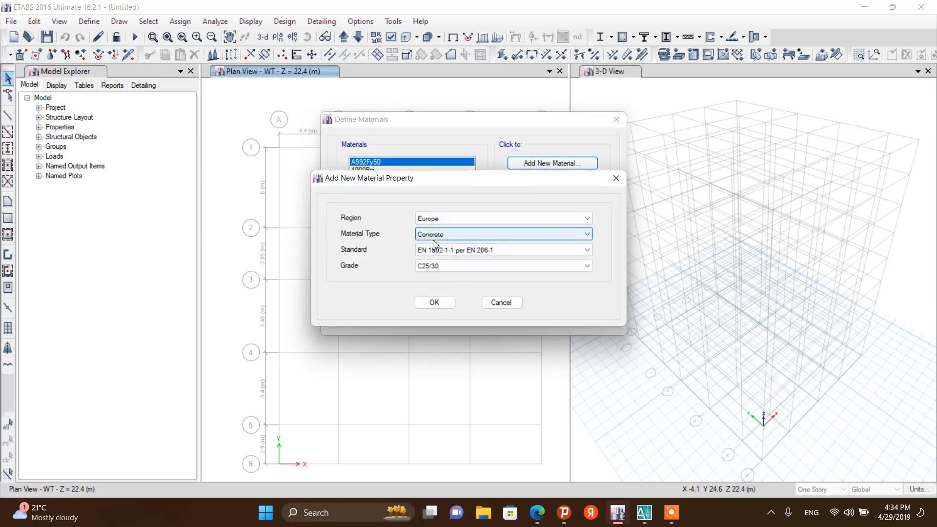
{"action": "left_click", "coordinate": [447, 238]}
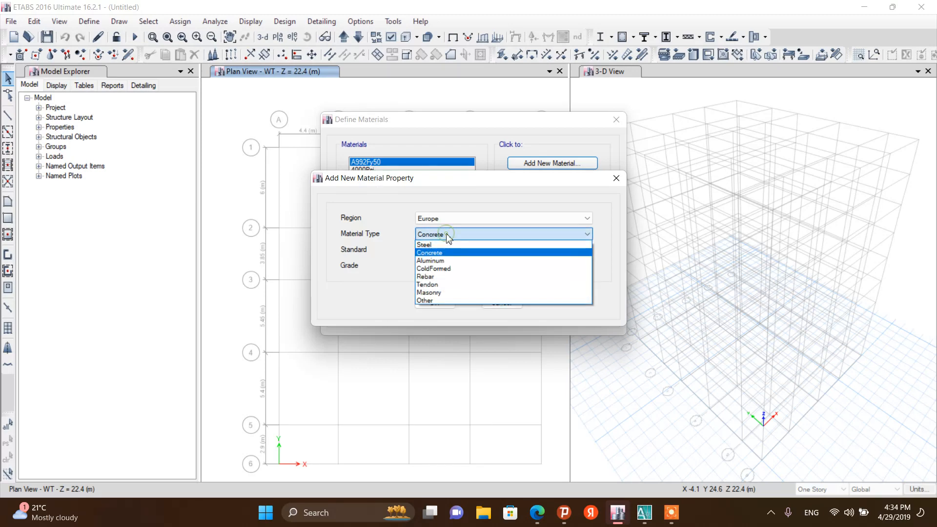
{"action": "left_click", "coordinate": [441, 278]}
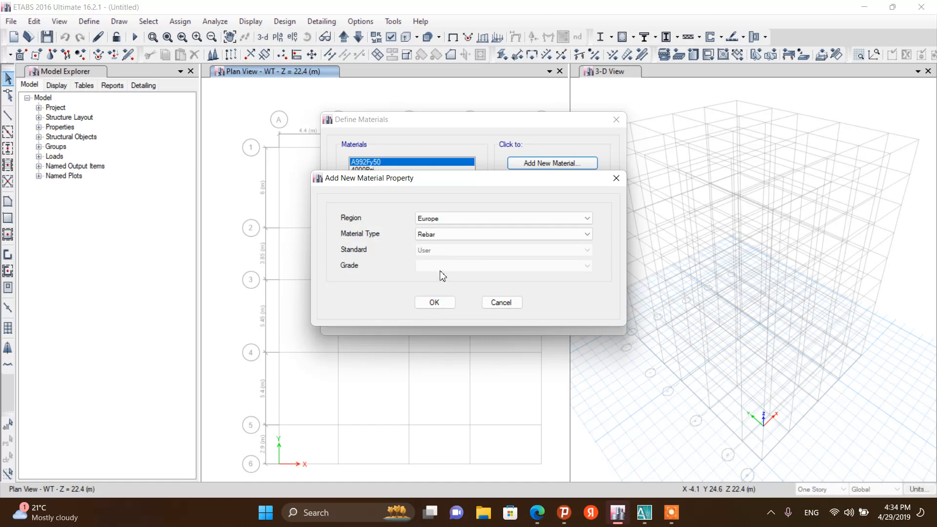
{"action": "left_click", "coordinate": [444, 302]}
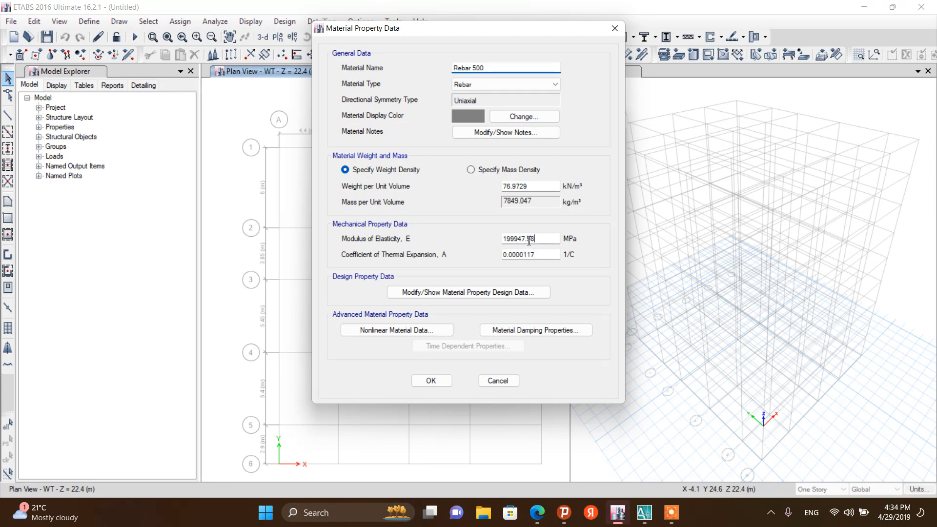
Set the Rebar 500 modulus of elasticity to 210000 MPa and open its rebar design properties
{"action": "left_click_drag", "start_coordinate": [529, 240], "coordinate": [499, 240]}
{"action": "type", "text": "210000"}
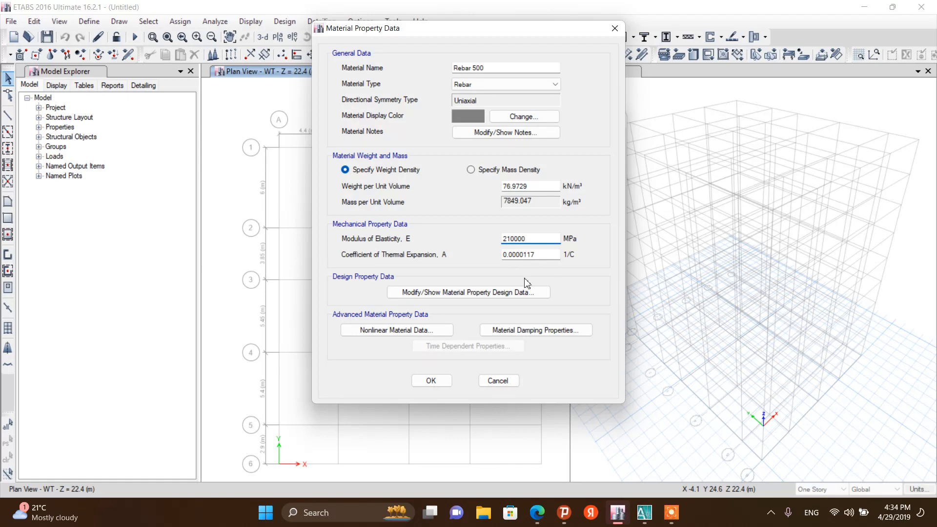
{"action": "left_click", "coordinate": [448, 294]}
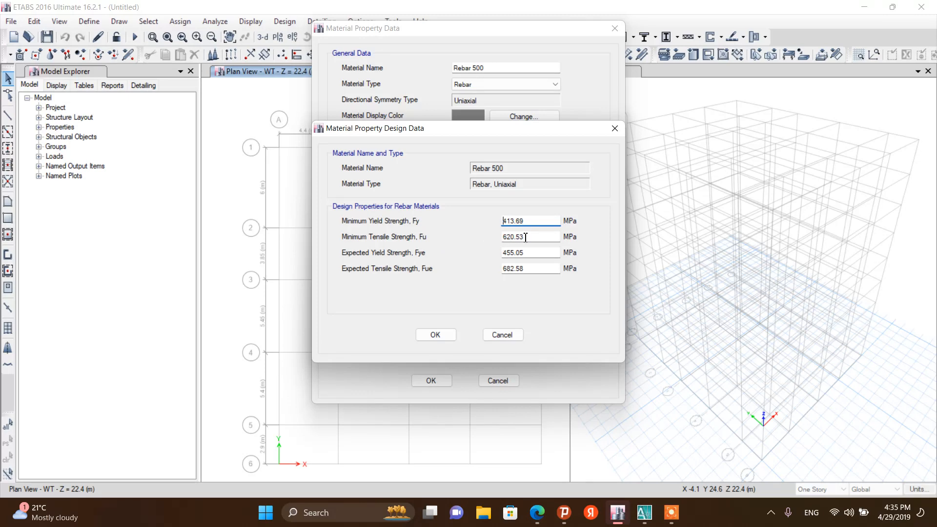
Set the Rebar 500 minimum tensile strength and expected tensile strength both to 500 MPa
{"action": "left_click_drag", "start_coordinate": [526, 238], "coordinate": [500, 239]}
{"action": "type", "text": "50"}
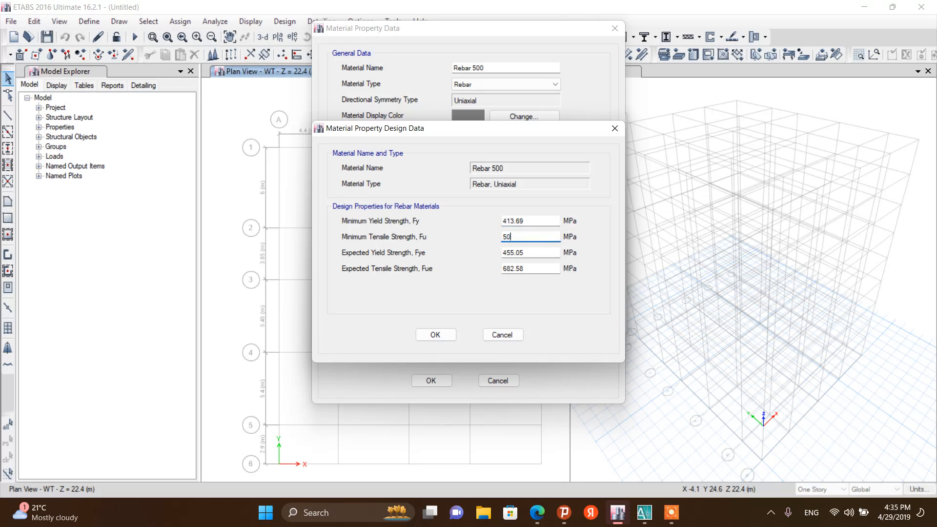
{"action": "type", "text": "0"}
{"action": "left_click_drag", "start_coordinate": [532, 270], "coordinate": [500, 272]}
{"action": "type", "text": "5"}
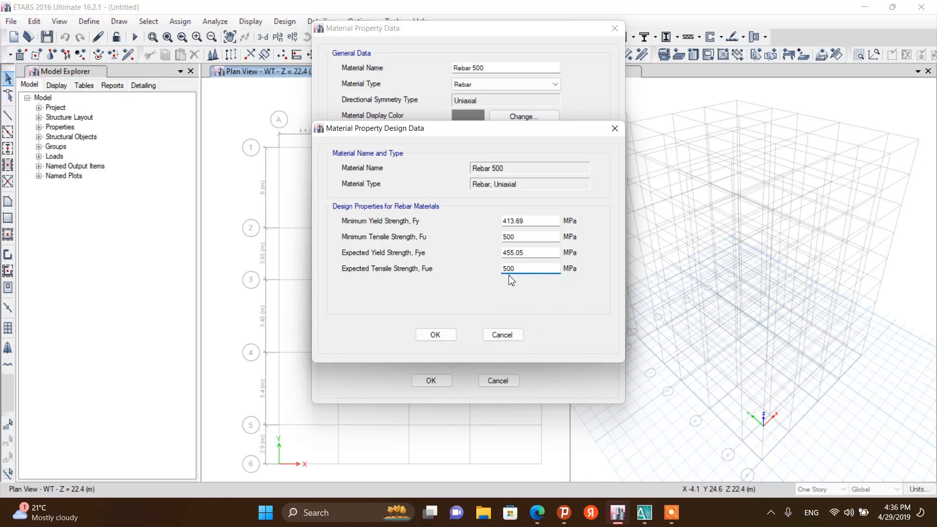
Set the minimum yield strength Fy to 500/1.15, trimmed to 434.7826 MPa
{"action": "left_click", "coordinate": [526, 223]}
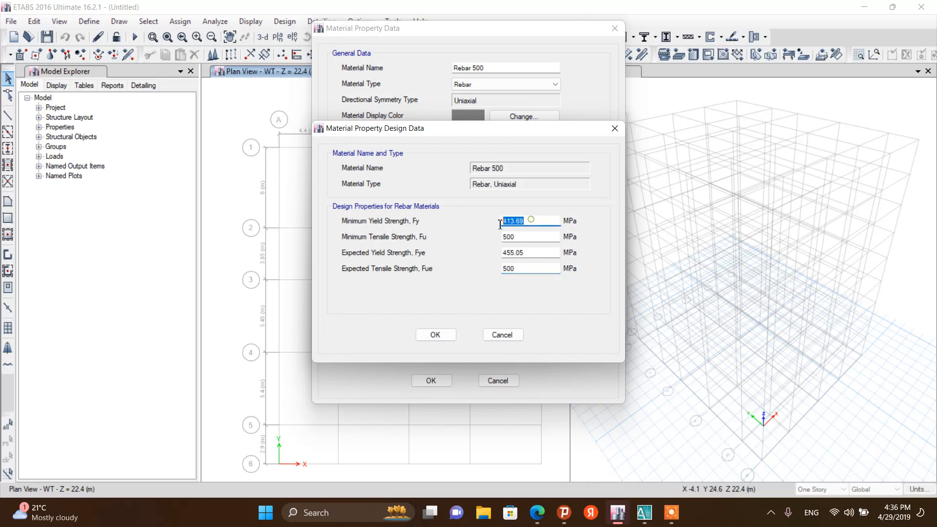
{"action": "type", "text": "=500/1.15"}
{"action": "key", "text": "Return"}
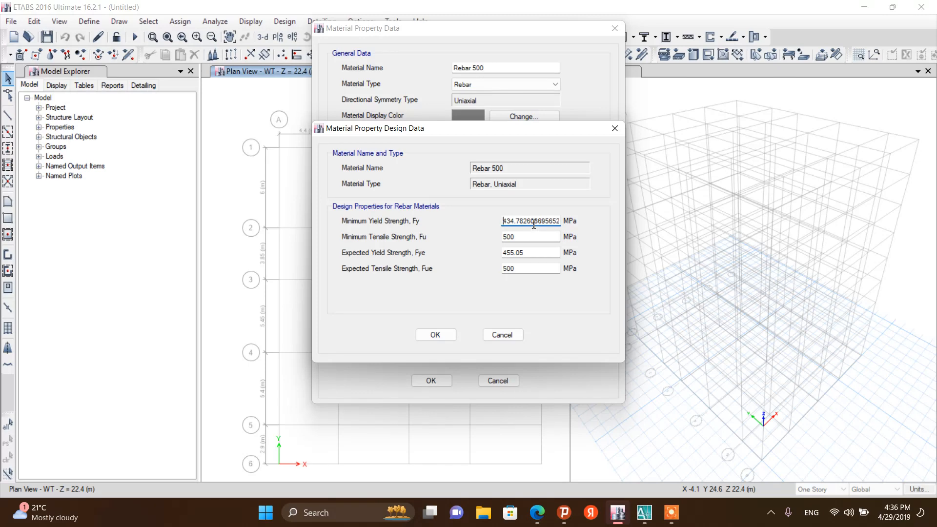
{"action": "left_click_drag", "start_coordinate": [533, 223], "coordinate": [493, 222]}
{"action": "key", "text": "BackSpace"}
Copy the 434.7826 MPa yield strength into the expected yield strength Fye and save the design data
{"action": "right_click", "coordinate": [520, 223]}
{"action": "left_click", "coordinate": [547, 256]}
{"action": "left_click_drag", "start_coordinate": [526, 253], "coordinate": [500, 254]}
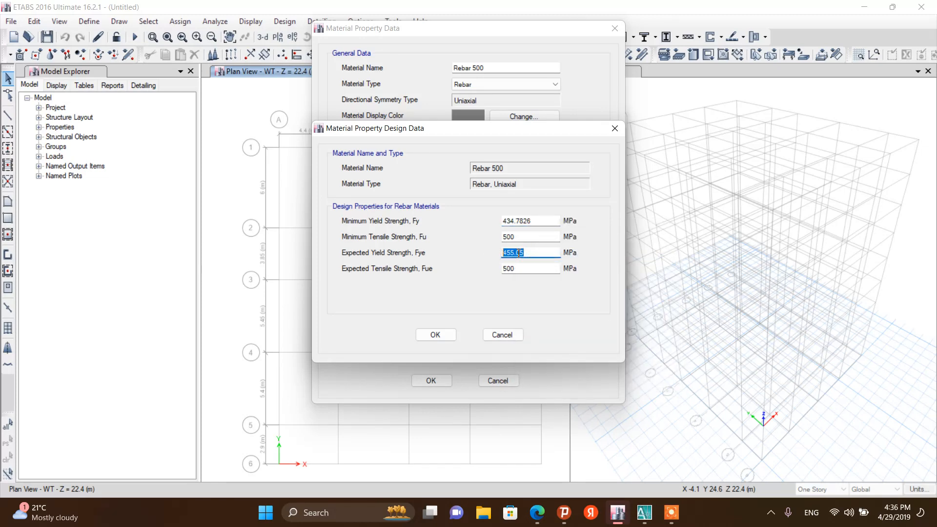
{"action": "right_click", "coordinate": [517, 253]}
{"action": "left_click", "coordinate": [548, 305]}
{"action": "left_click", "coordinate": [434, 334]}
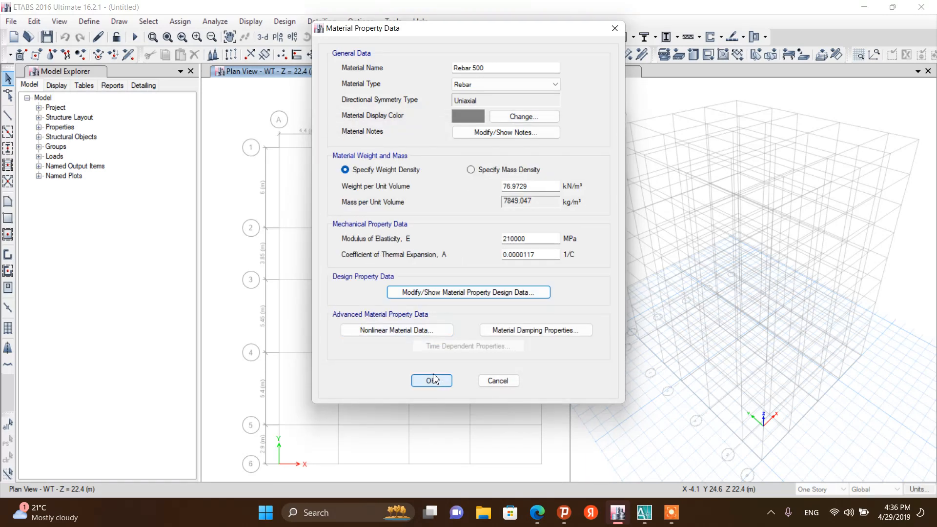
Review the nonlinear data, set the Rebar 500 modal damping ratio to 0.05, and save the material
{"action": "left_click", "coordinate": [397, 330]}
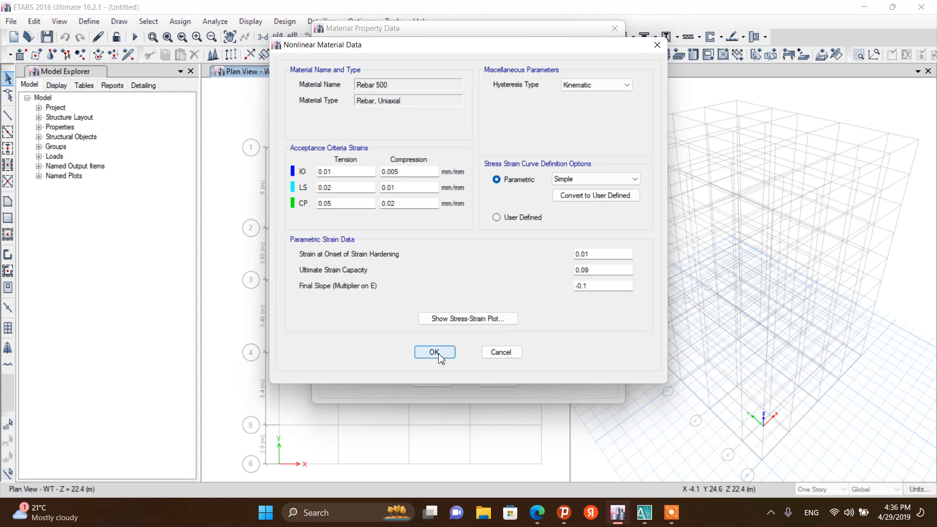
{"action": "left_click", "coordinate": [434, 352]}
{"action": "left_click", "coordinate": [517, 331]}
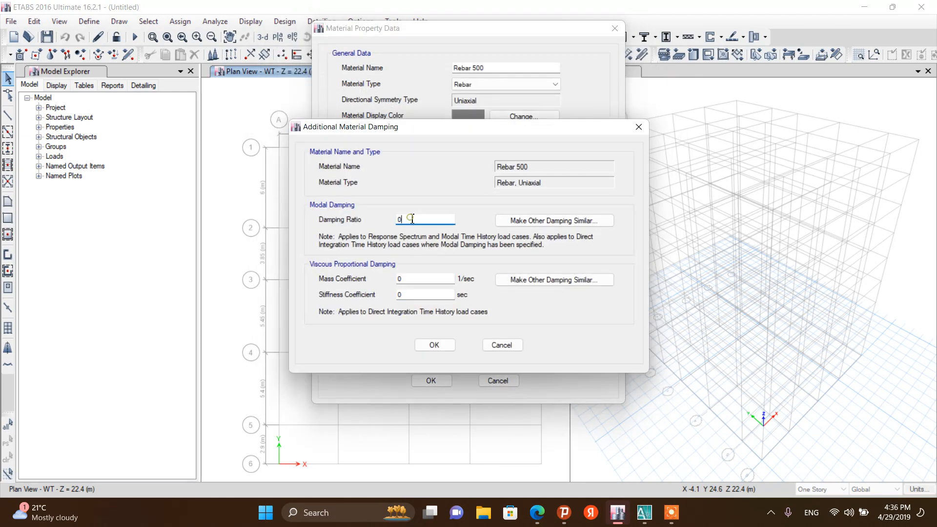
{"action": "type", "text": ".05"}
{"action": "left_click", "coordinate": [435, 346]}
{"action": "left_click", "coordinate": [431, 379]}
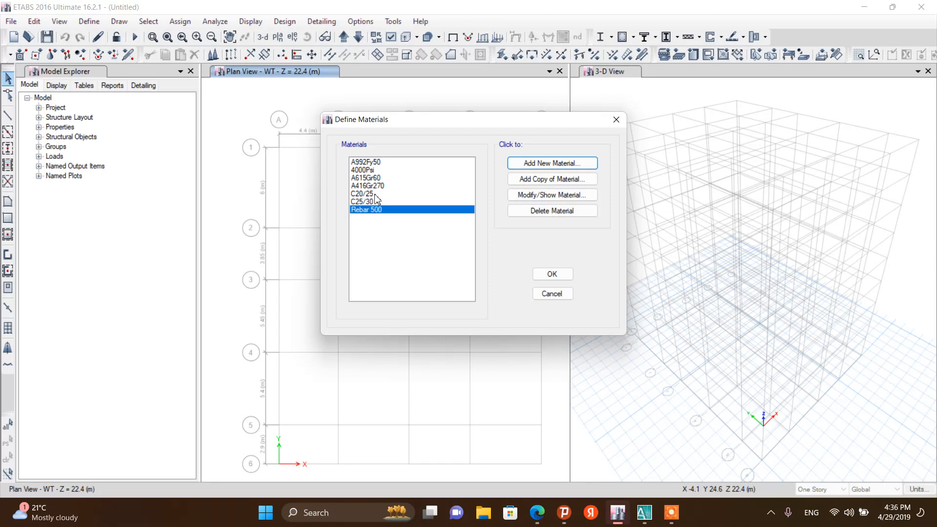
{"action": "left_click", "coordinate": [548, 276]}
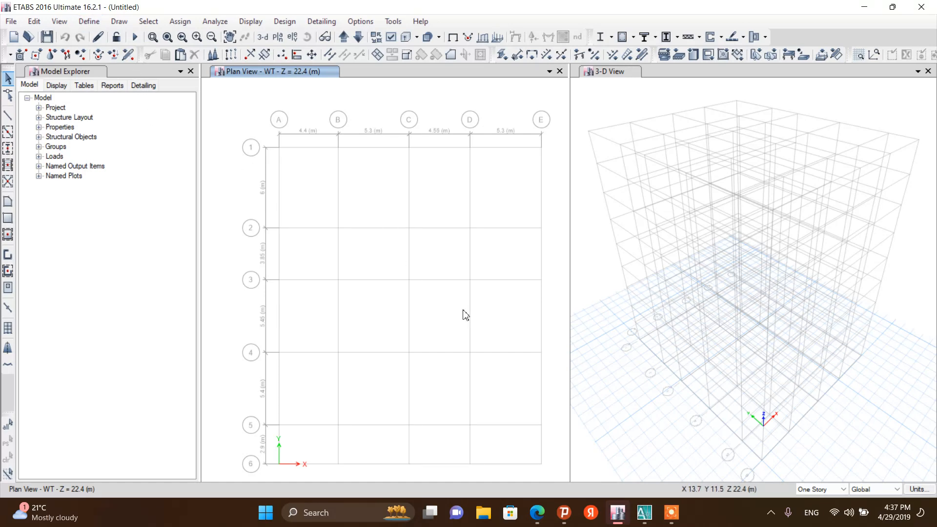
{"action": "left_click", "coordinate": [88, 21]}
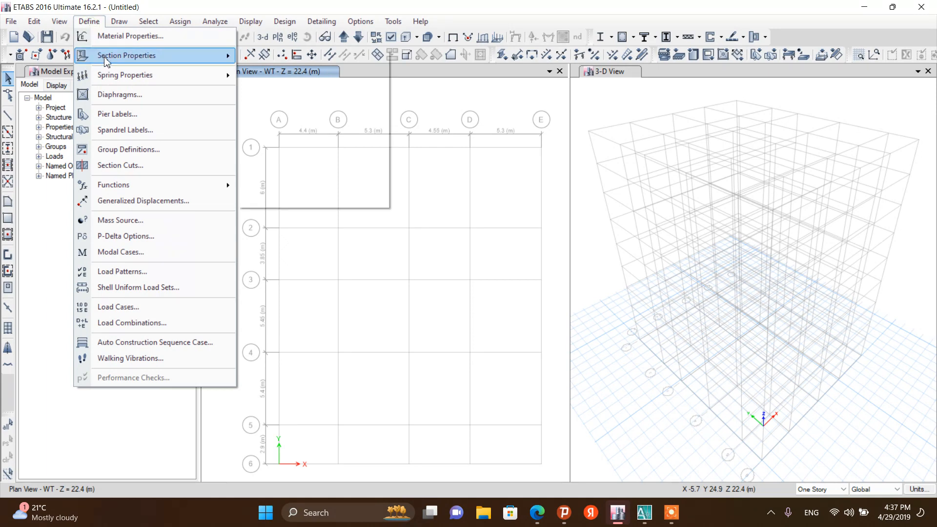
{"action": "mouse_move", "coordinate": [106, 60]}
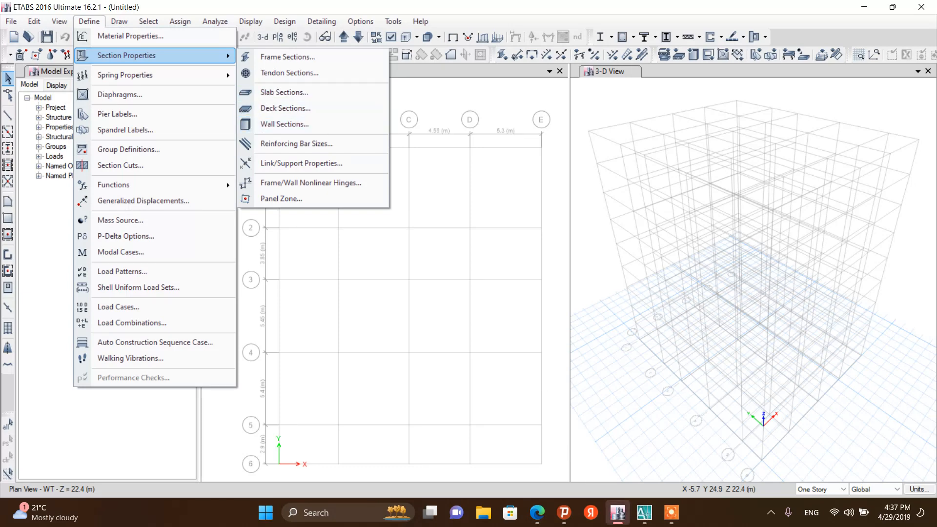
Switch to AutoCAD, maximize the architectural drawing and zoom in on the column at grid 5
{"action": "left_click", "coordinate": [625, 496]}
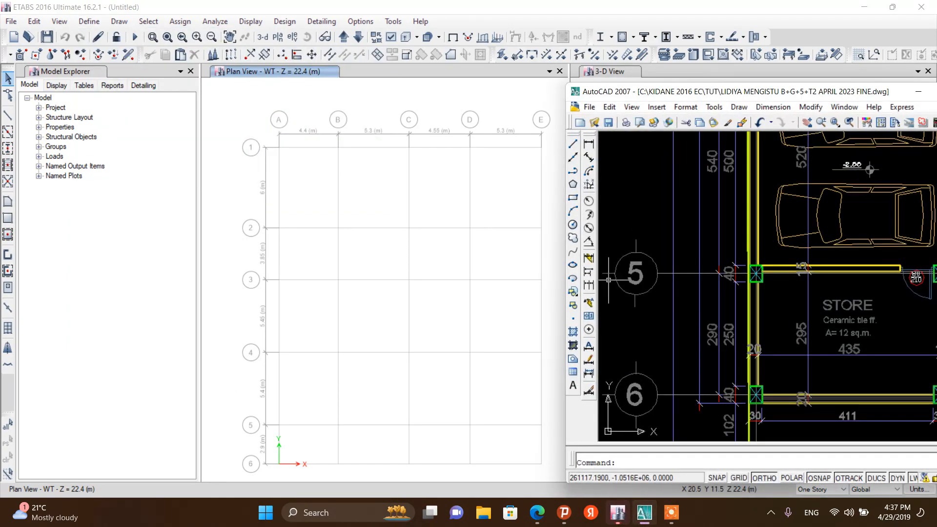
{"action": "left_click_drag", "start_coordinate": [752, 101], "coordinate": [457, 105]}
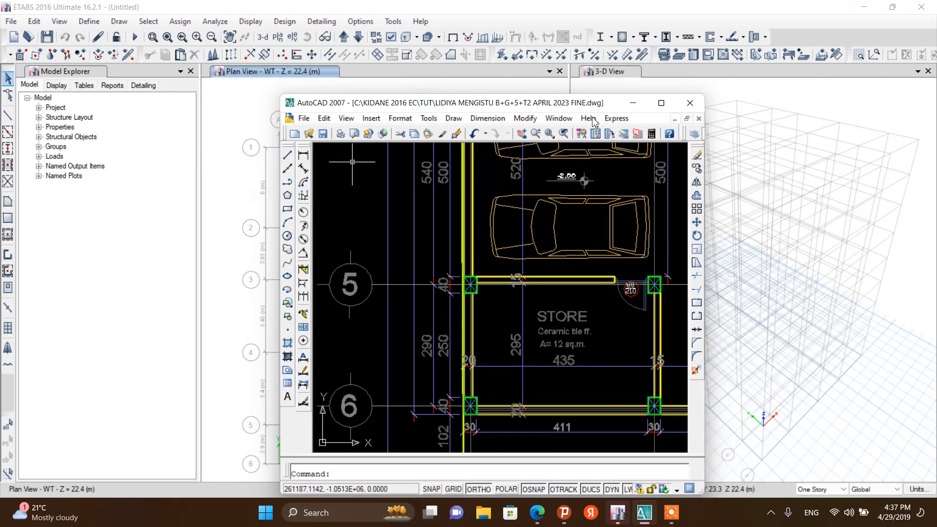
{"action": "double_click", "coordinate": [458, 105]}
{"action": "scroll", "coordinate": [469, 205], "scroll_direction": "down", "scroll_amount": 3}
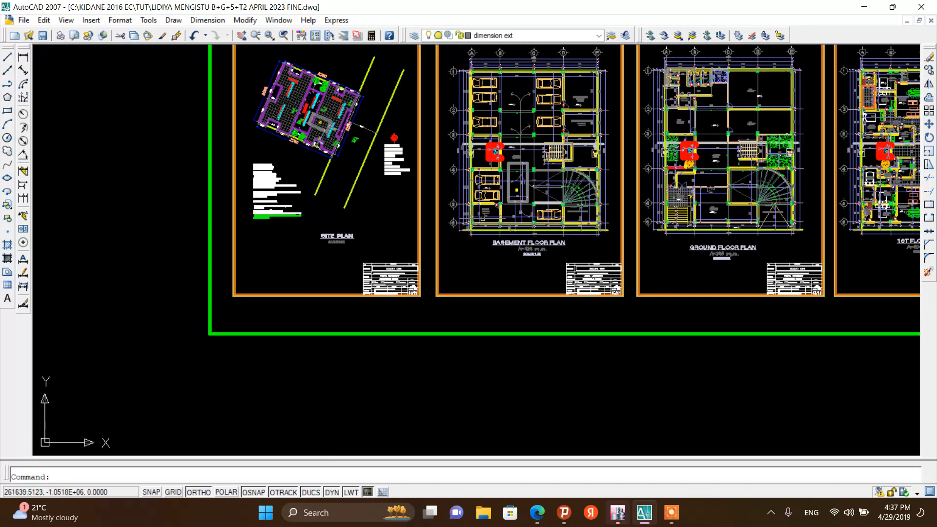
{"action": "scroll", "coordinate": [468, 205], "scroll_direction": "up", "scroll_amount": 12}
{"action": "scroll", "coordinate": [416, 193], "scroll_direction": "down", "scroll_amount": 10}
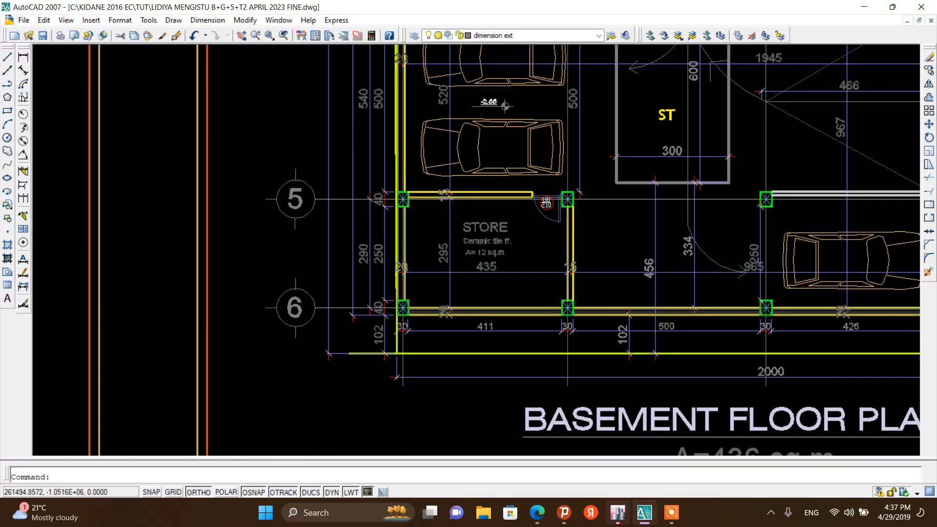
{"action": "scroll", "coordinate": [500, 264], "scroll_direction": "down", "scroll_amount": 2}
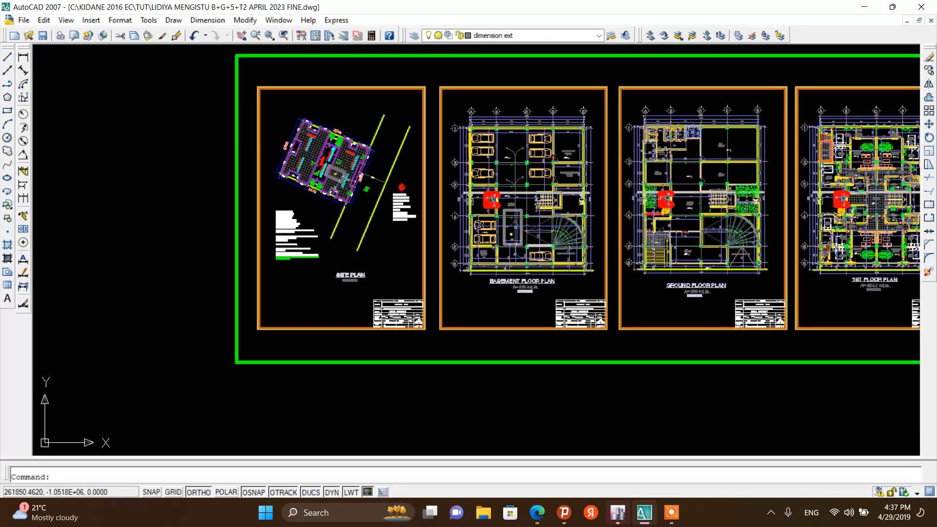
{"action": "scroll", "coordinate": [500, 264], "scroll_direction": "up", "scroll_amount": 10}
{"action": "scroll", "coordinate": [450, 144], "scroll_direction": "up", "scroll_amount": 4}
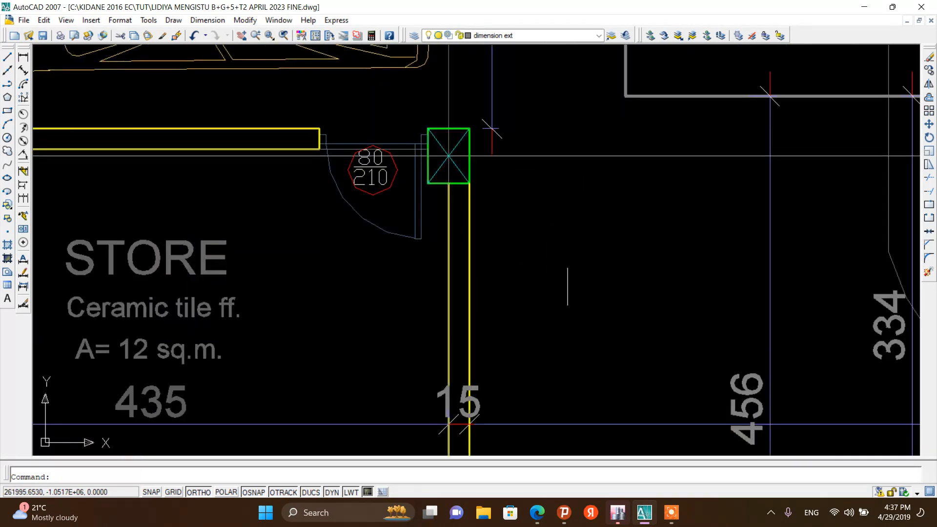
Dimension the width of the column at grid 5 with a linear dimension
{"action": "left_click", "coordinate": [23, 57]}
{"action": "scroll", "coordinate": [423, 125], "scroll_direction": "up", "scroll_amount": 5}
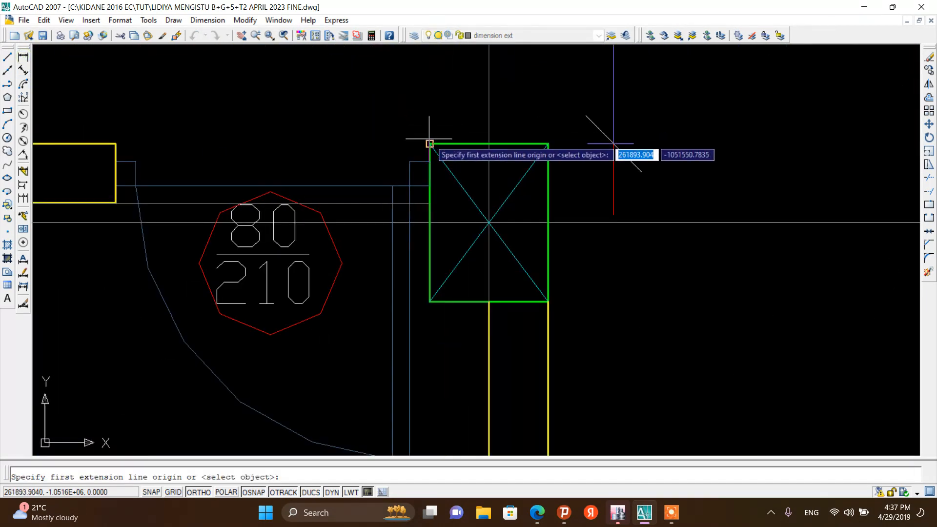
{"action": "left_click", "coordinate": [430, 143]}
{"action": "left_click", "coordinate": [547, 144]}
{"action": "left_click", "coordinate": [613, 144]}
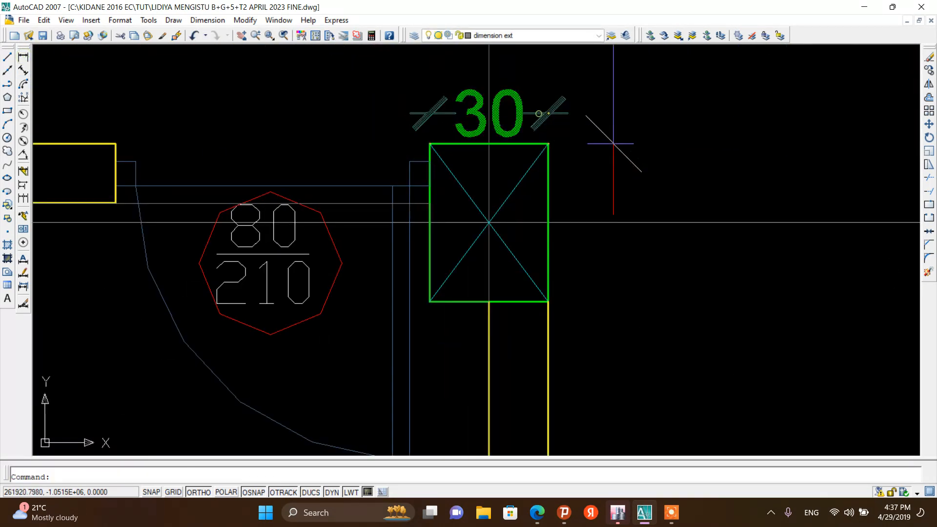
Dimension the depth of the same column with another linear dimension
{"action": "right_click", "coordinate": [576, 130]}
{"action": "left_click", "coordinate": [593, 137]}
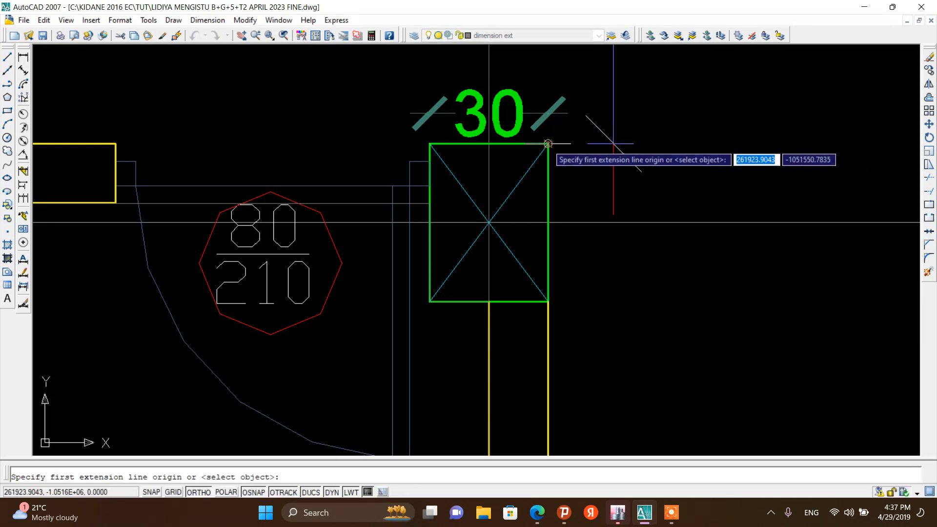
{"action": "left_click", "coordinate": [548, 145]}
{"action": "left_click", "coordinate": [548, 301]}
{"action": "left_click", "coordinate": [589, 303]}
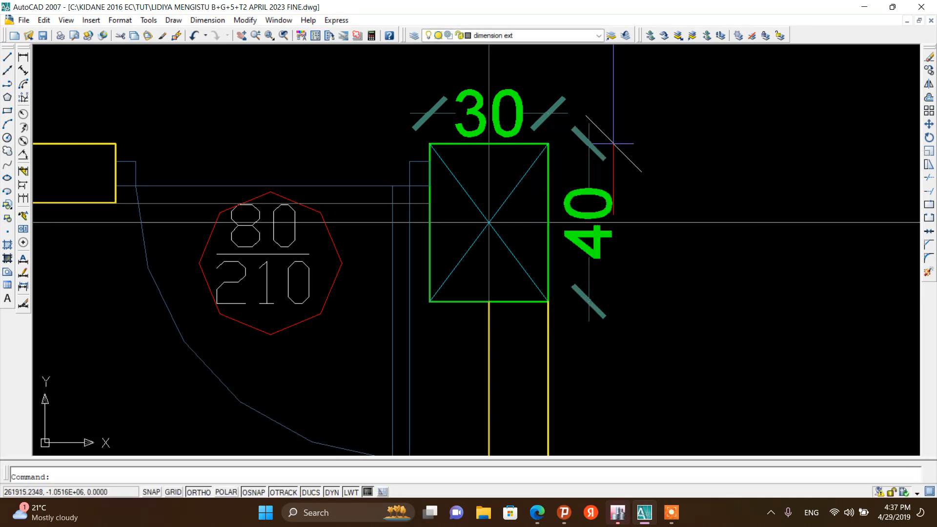
Examine the basement, ground and upper floor plan sheets across the drawing
{"action": "scroll", "coordinate": [486, 210], "scroll_direction": "down", "scroll_amount": 8}
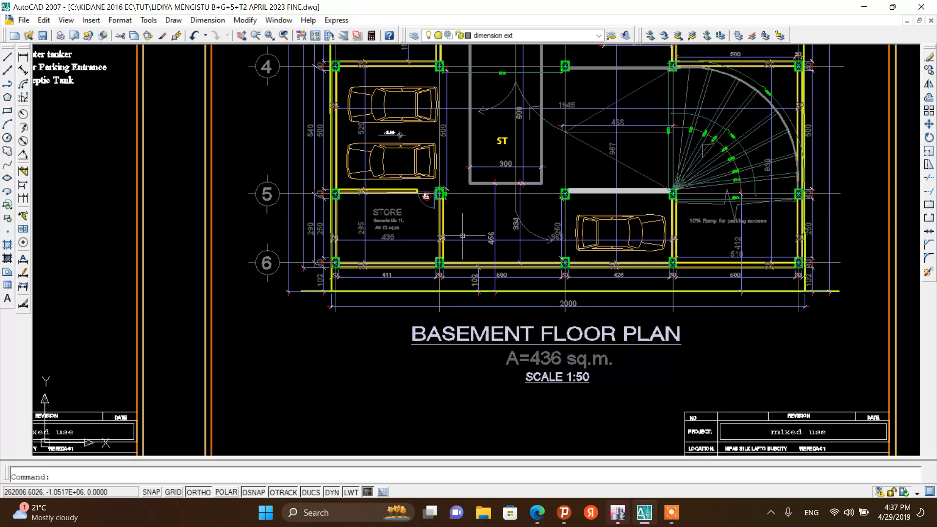
{"action": "scroll", "coordinate": [469, 214], "scroll_direction": "down", "scroll_amount": 2}
{"action": "scroll", "coordinate": [515, 159], "scroll_direction": "up", "scroll_amount": 6}
{"action": "scroll", "coordinate": [515, 158], "scroll_direction": "down", "scroll_amount": 7}
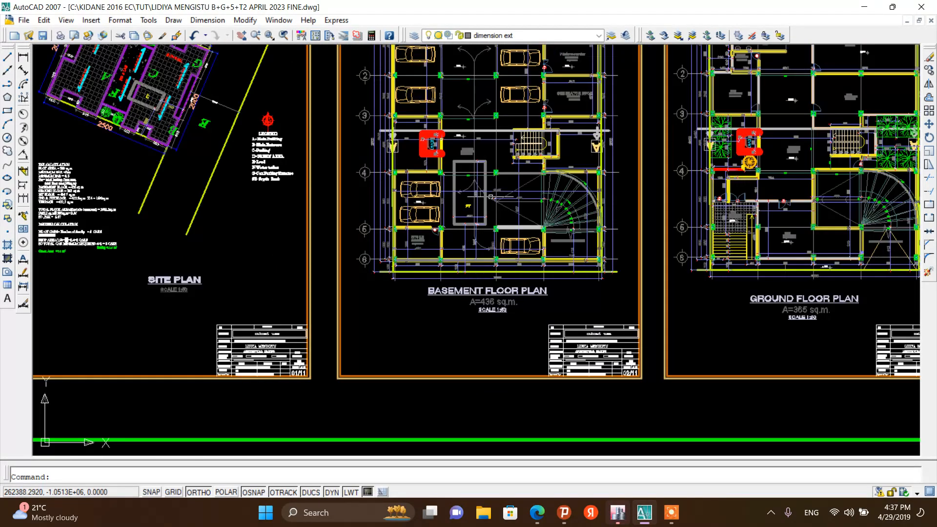
{"action": "scroll", "coordinate": [488, 195], "scroll_direction": "up", "scroll_amount": 2}
{"action": "scroll", "coordinate": [489, 195], "scroll_direction": "down", "scroll_amount": 4}
{"action": "scroll", "coordinate": [398, 199], "scroll_direction": "down", "scroll_amount": 2}
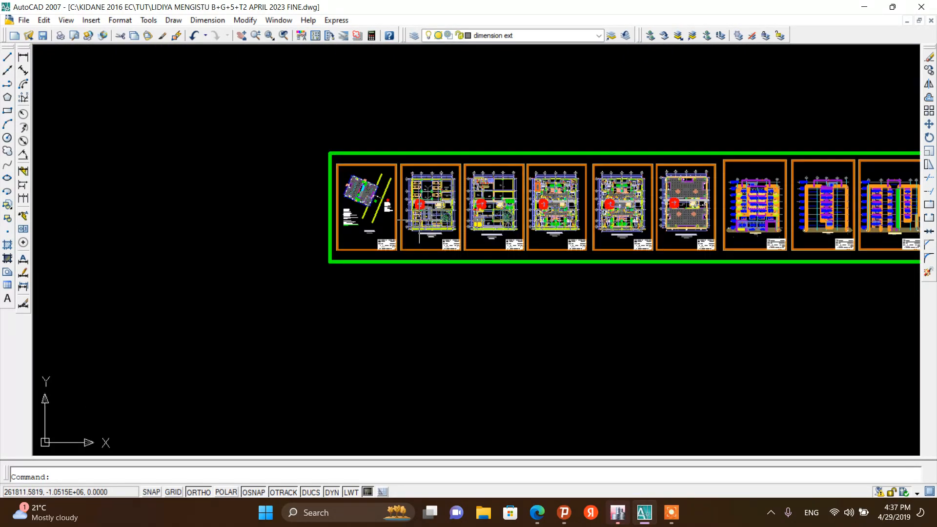
{"action": "scroll", "coordinate": [575, 204], "scroll_direction": "up", "scroll_amount": 5}
{"action": "scroll", "coordinate": [575, 204], "scroll_direction": "down", "scroll_amount": 4}
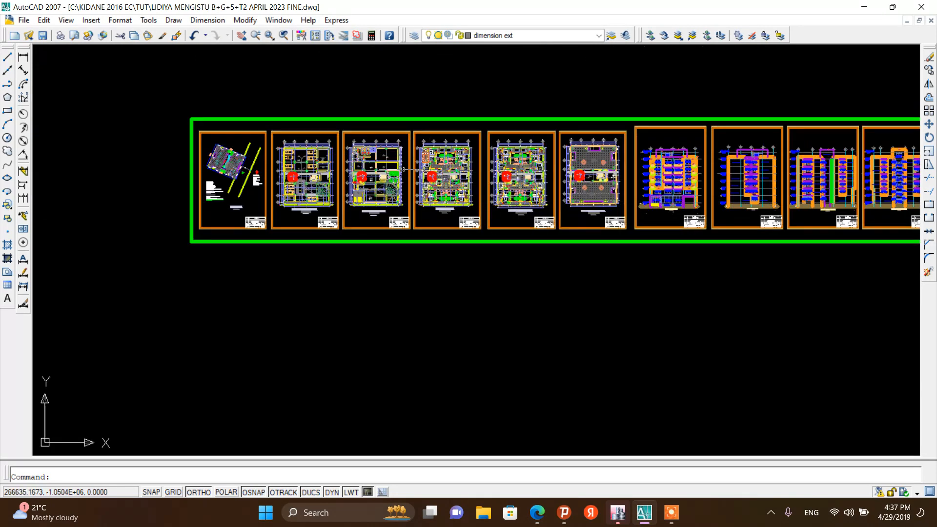
{"action": "scroll", "coordinate": [359, 157], "scroll_direction": "up", "scroll_amount": 2}
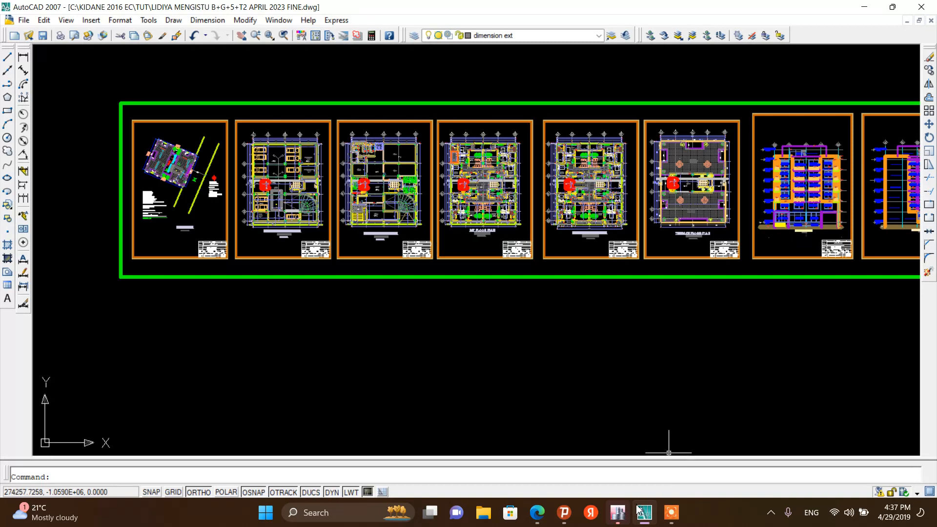
Switch back to ETABS and open the frame section properties
{"action": "left_click", "coordinate": [618, 513]}
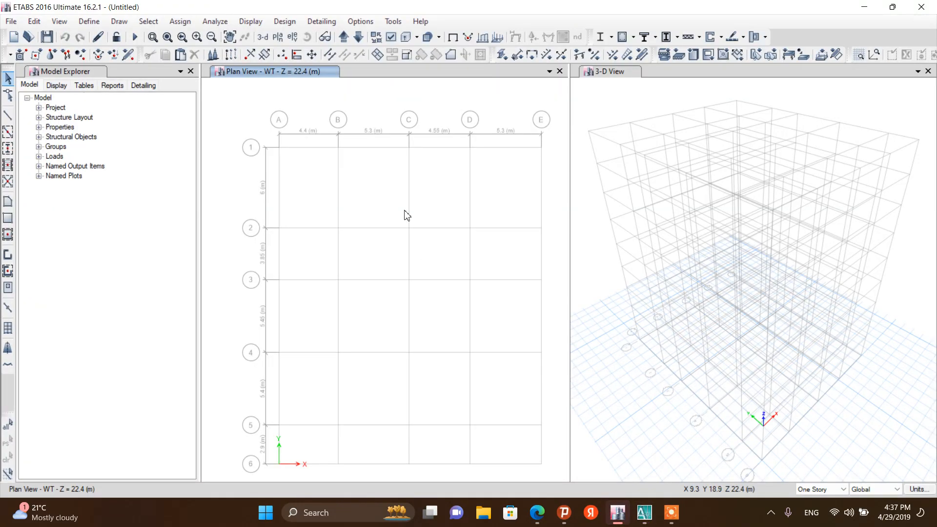
{"action": "left_click", "coordinate": [89, 21]}
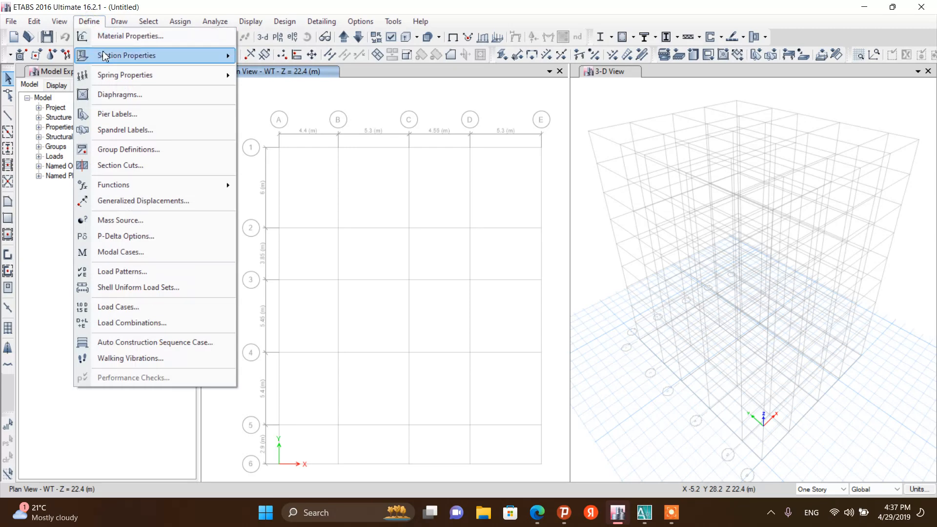
{"action": "left_click", "coordinate": [266, 58]}
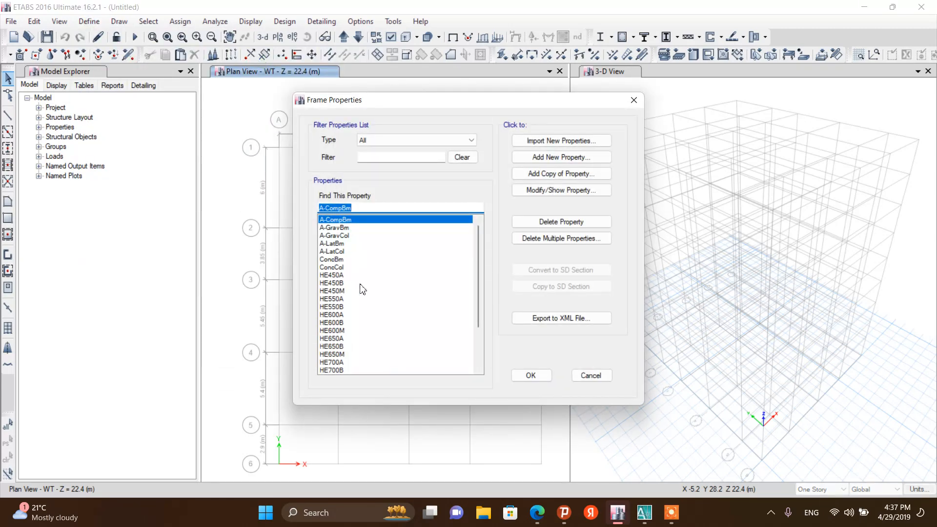
{"action": "left_click", "coordinate": [671, 514]}
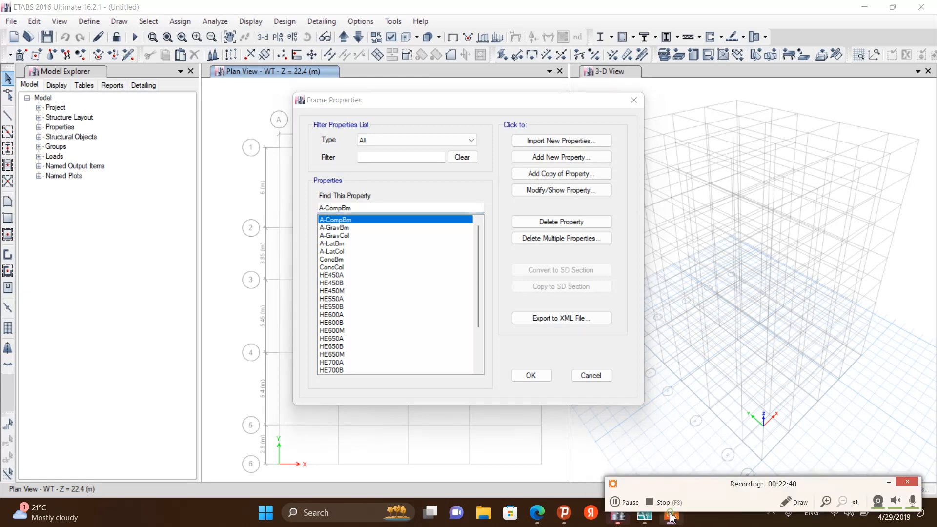
{"action": "left_click", "coordinate": [618, 508]}
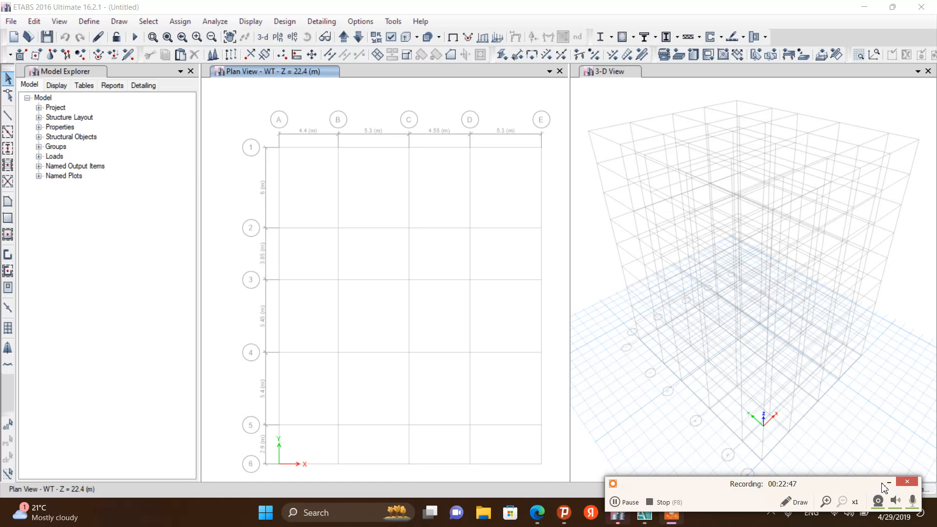
{"action": "left_click", "coordinate": [889, 482]}
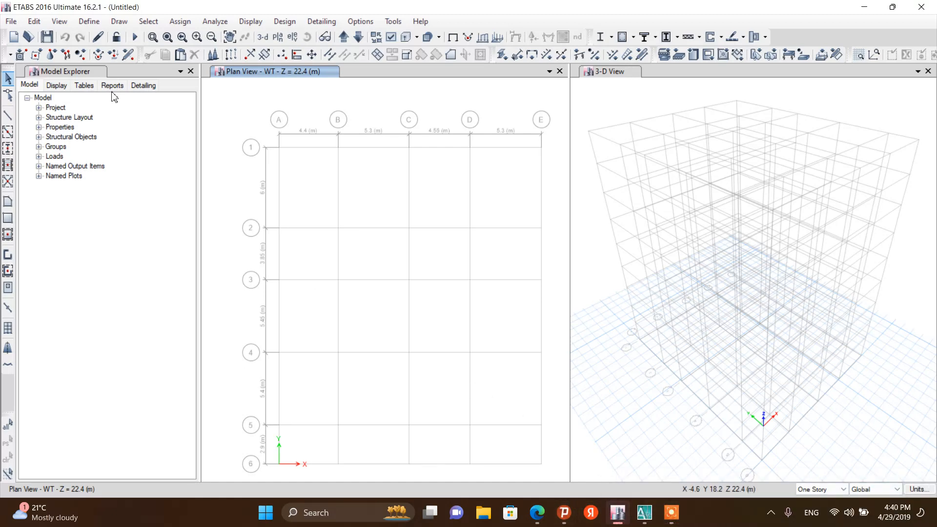
Open the frame section properties and delete all the default A-, Conc and Steel frame sections at once
{"action": "left_click", "coordinate": [99, 26]}
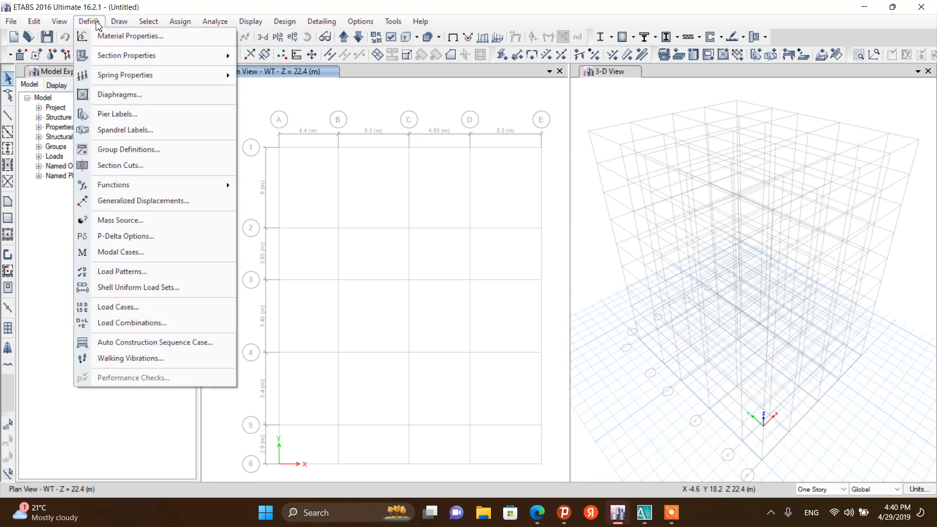
{"action": "mouse_move", "coordinate": [101, 57]}
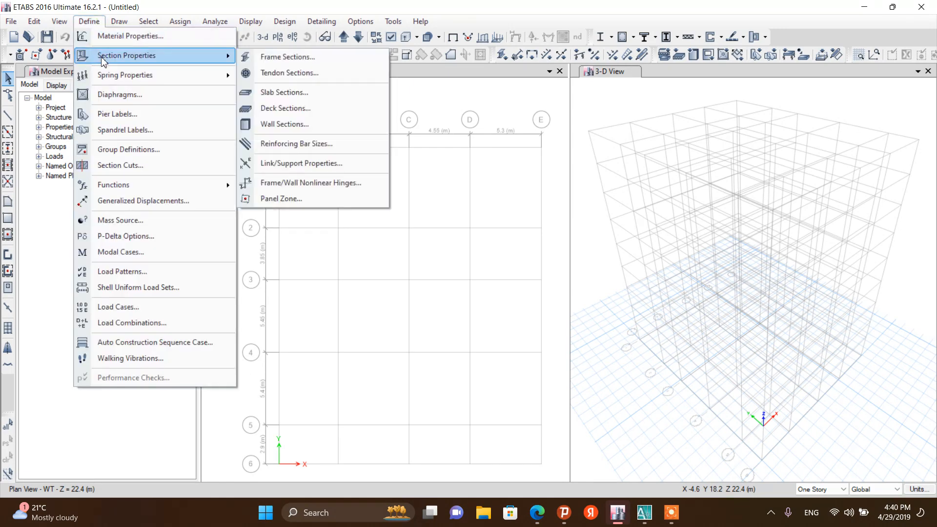
{"action": "left_click", "coordinate": [270, 56]}
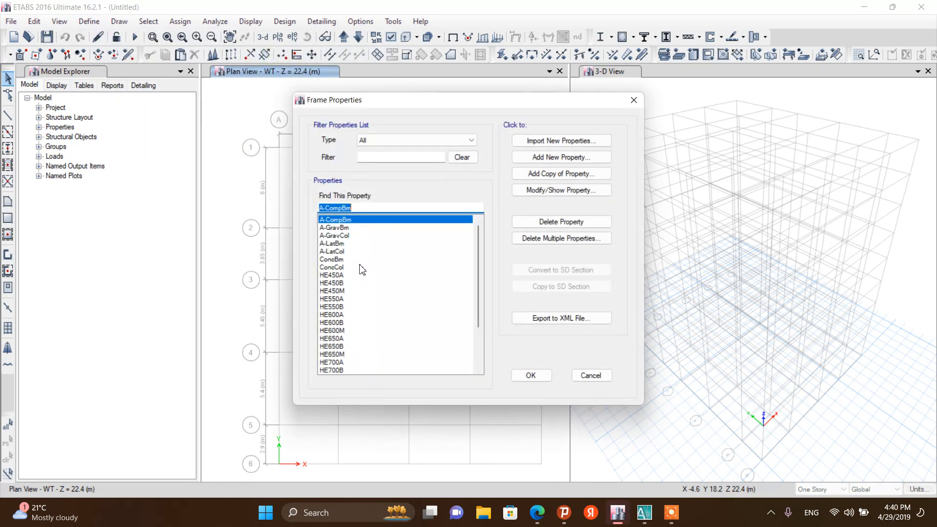
{"action": "left_click", "coordinate": [362, 284]}
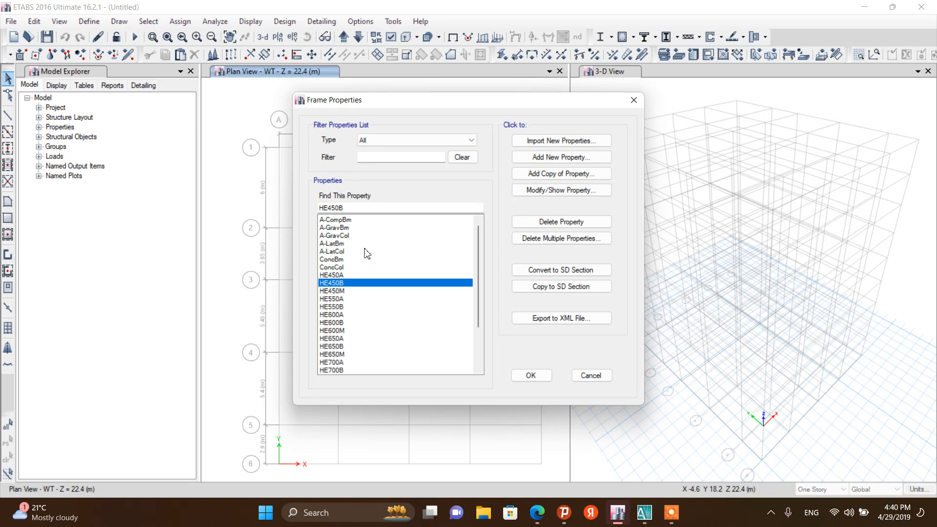
{"action": "left_click", "coordinate": [339, 292]}
{"action": "left_click", "coordinate": [335, 281]}
{"action": "left_click", "coordinate": [530, 243]}
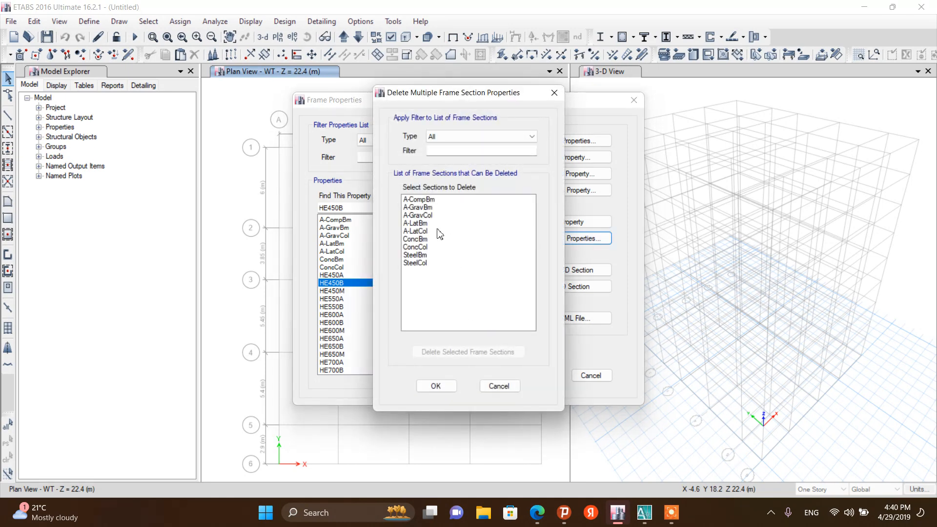
{"action": "left_click", "coordinate": [429, 223]}
{"action": "left_click", "coordinate": [429, 200]}
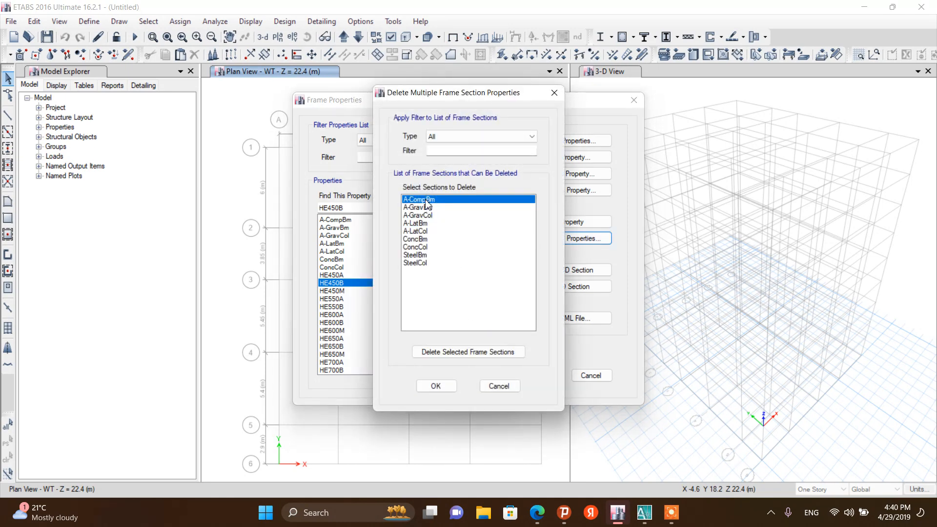
{"action": "key", "text": "shift+Down"}
{"action": "key", "text": "shift+Down"}
{"action": "key", "text": "shift+Down"}
{"action": "key", "text": "shift+Down"}
{"action": "key", "text": "shift+Down"}
{"action": "key", "text": "shift+Down"}
{"action": "key", "text": "shift+Down"}
{"action": "key", "text": "shift+Down"}
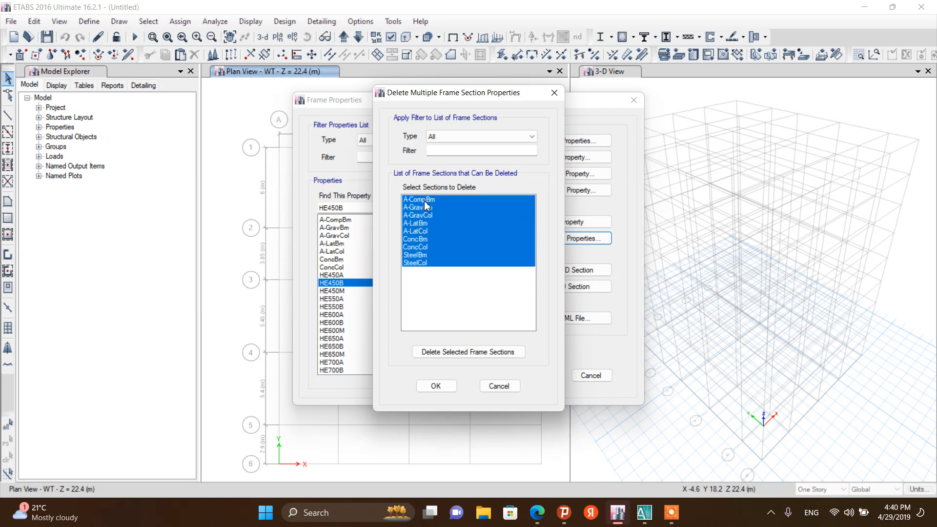
{"action": "left_click", "coordinate": [436, 311]}
{"action": "left_click", "coordinate": [420, 201]}
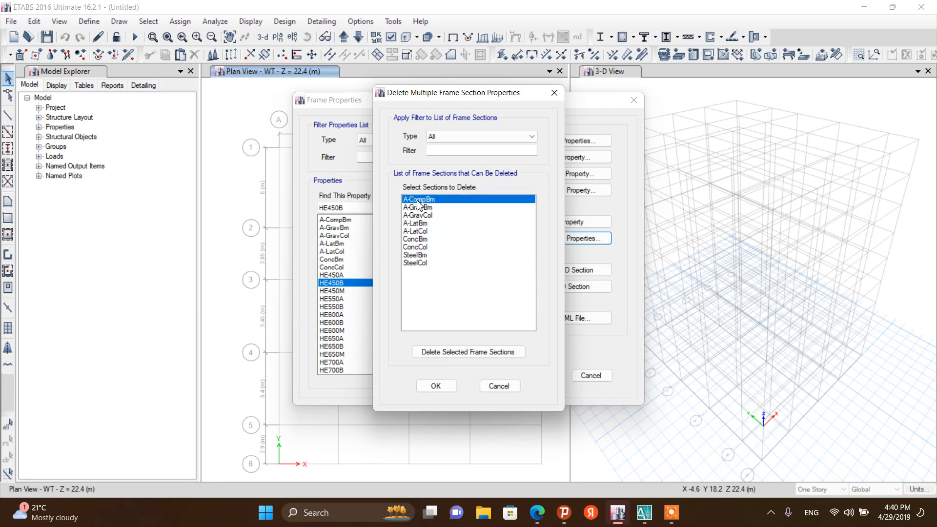
{"action": "key", "text": "shift+Down"}
{"action": "key", "text": "shift+Down"}
{"action": "key", "text": "shift+Down"}
{"action": "key", "text": "shift+Down"}
{"action": "key", "text": "shift+Down"}
{"action": "key", "text": "shift+Down"}
{"action": "key", "text": "shift+Down"}
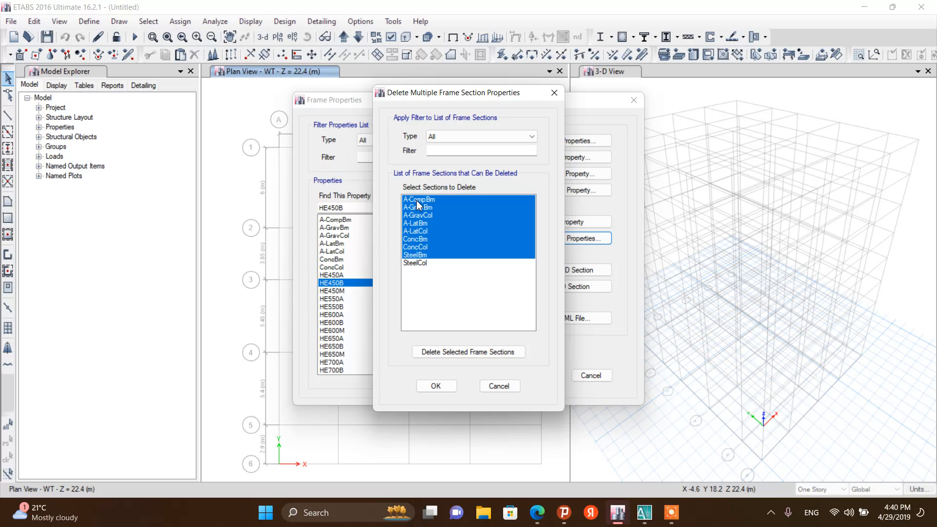
{"action": "key", "text": "shift+Down"}
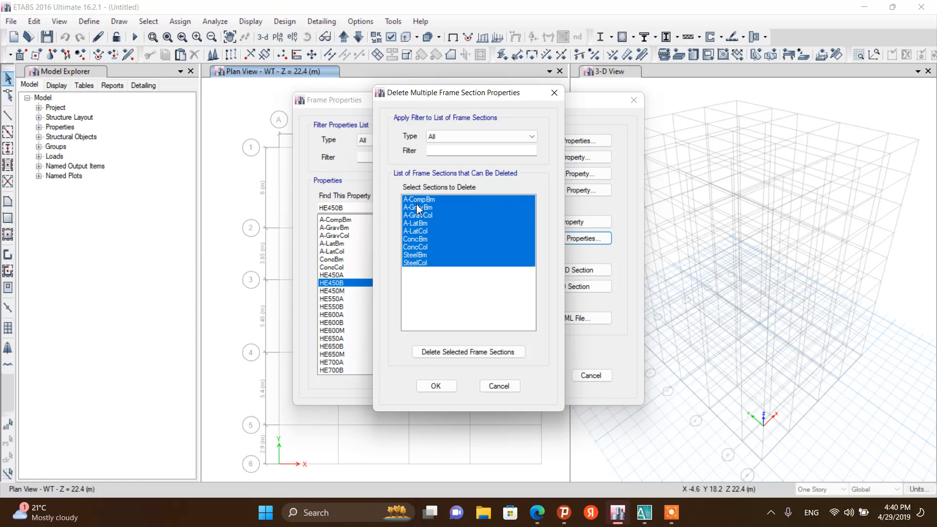
{"action": "left_click", "coordinate": [447, 353]}
Delete the HE steel frame sections in one batch and close the multiple deletion dialog
{"action": "left_click", "coordinate": [416, 223]}
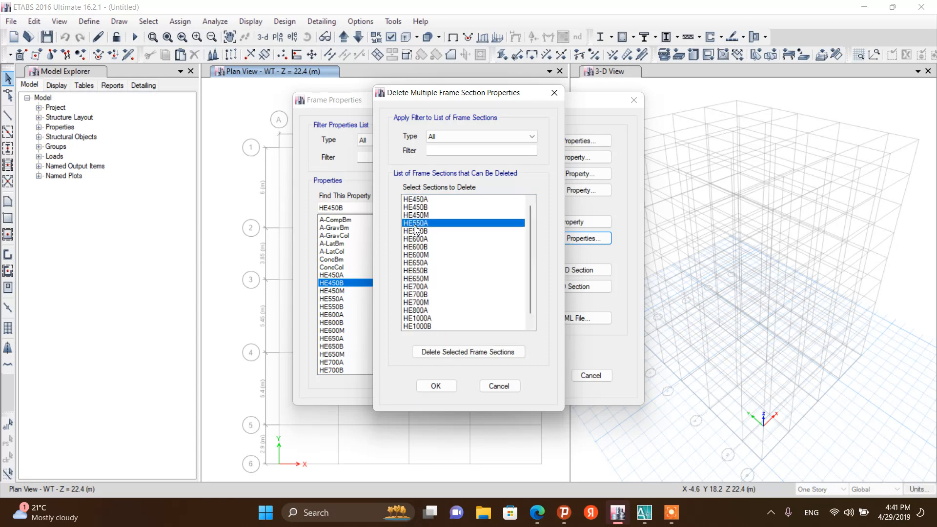
{"action": "left_click", "coordinate": [420, 199]}
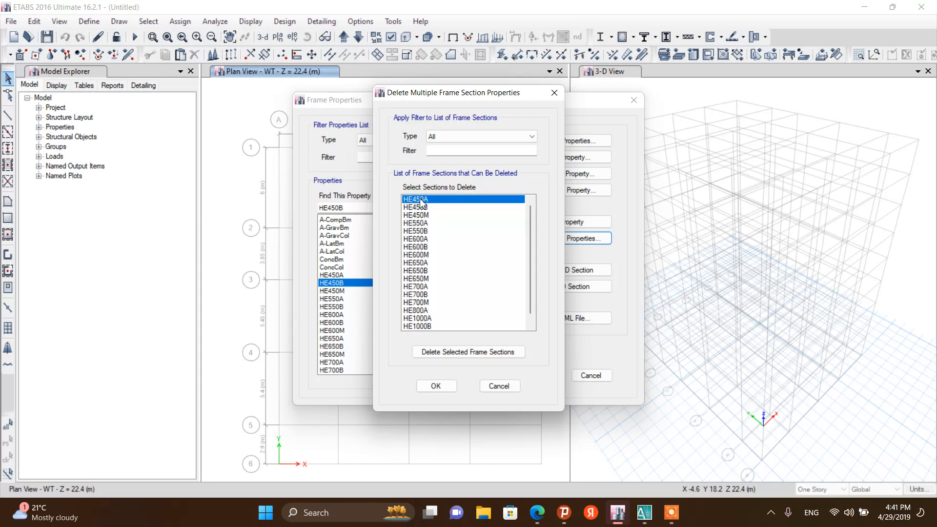
{"action": "key", "text": "shift+Down"}
{"action": "key", "text": "shift+Down"}
{"action": "scroll", "coordinate": [421, 202], "scroll_direction": "down", "scroll_amount": 1}
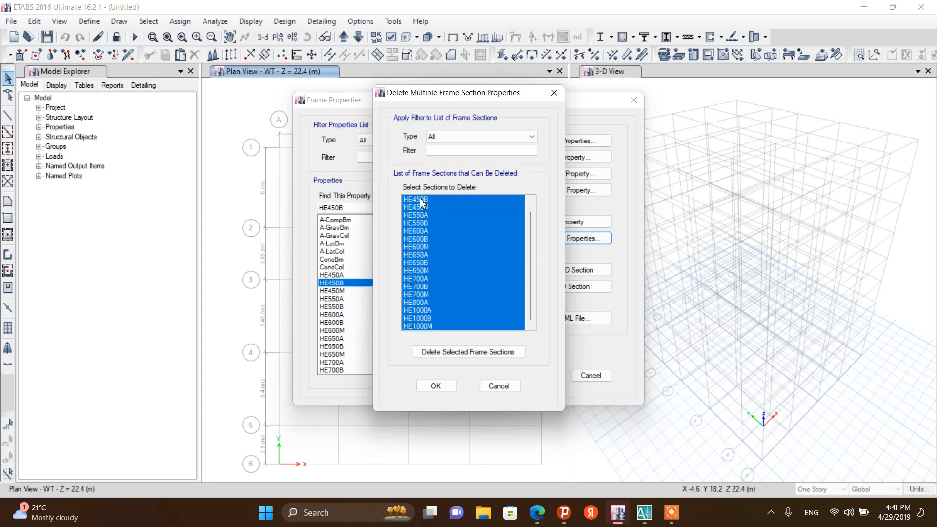
{"action": "left_click", "coordinate": [461, 360]}
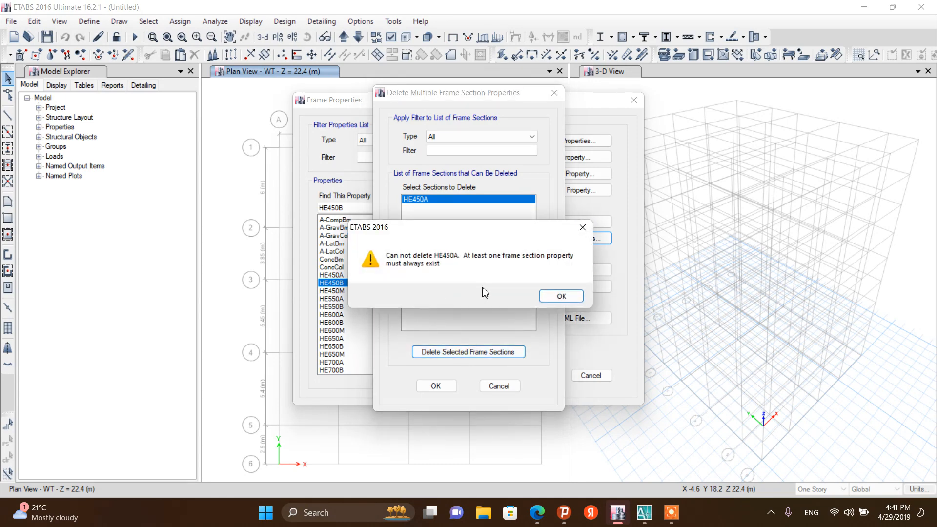
{"action": "left_click", "coordinate": [558, 296]}
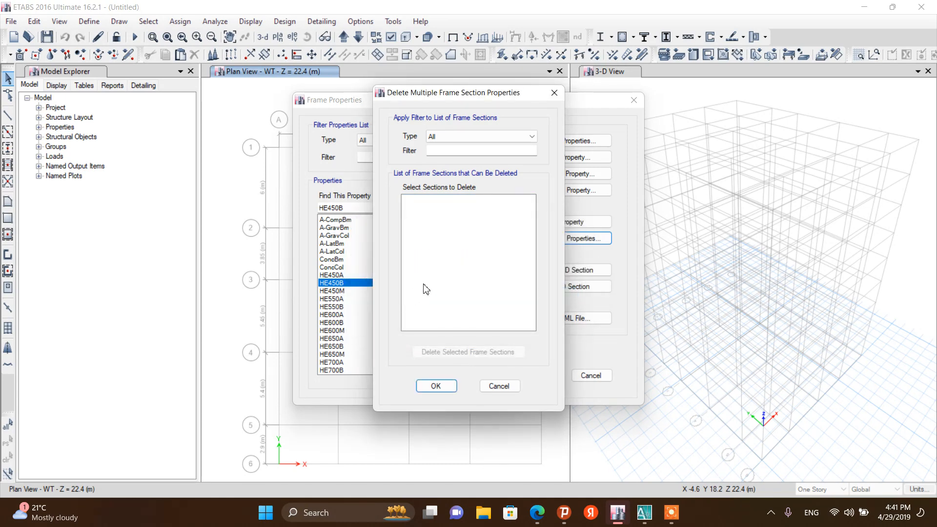
{"action": "left_click", "coordinate": [436, 386]}
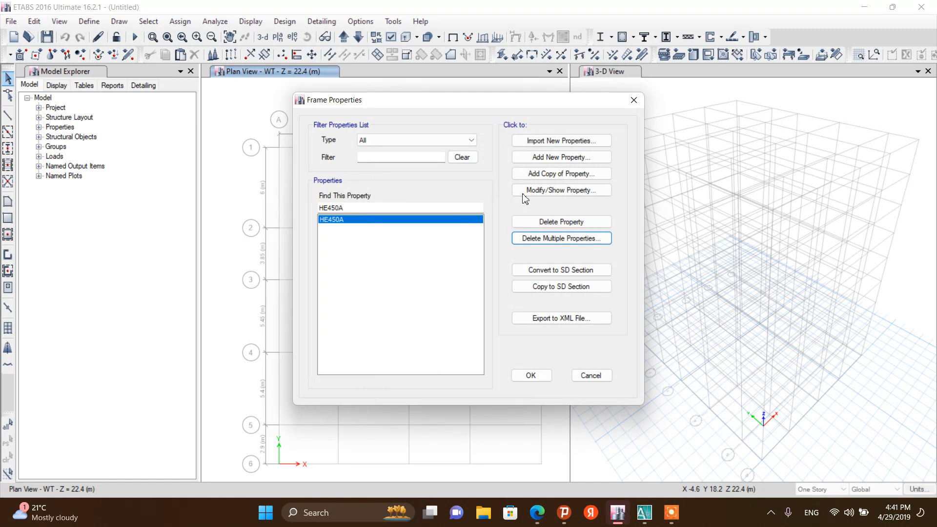
Add a new frame section property of the Concrete Rectangular shape type
{"action": "left_click", "coordinate": [545, 159]}
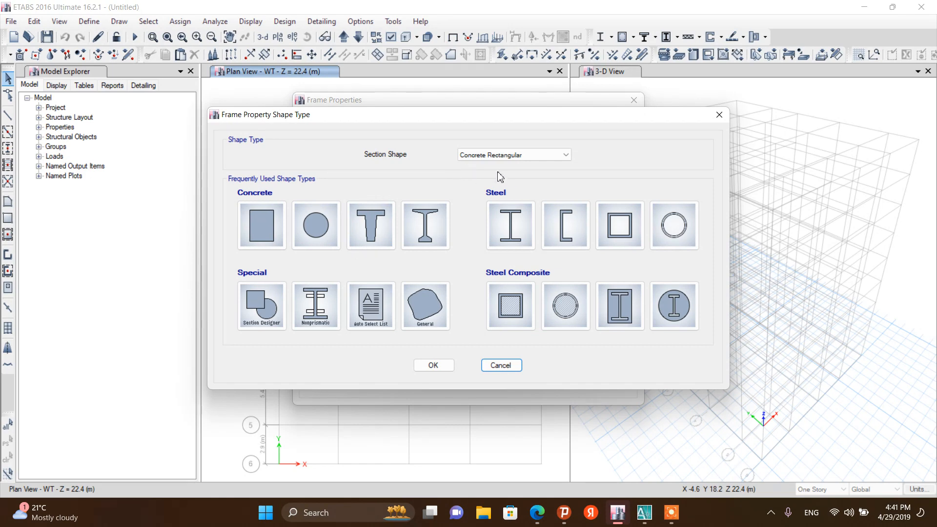
{"action": "left_click", "coordinate": [562, 156]}
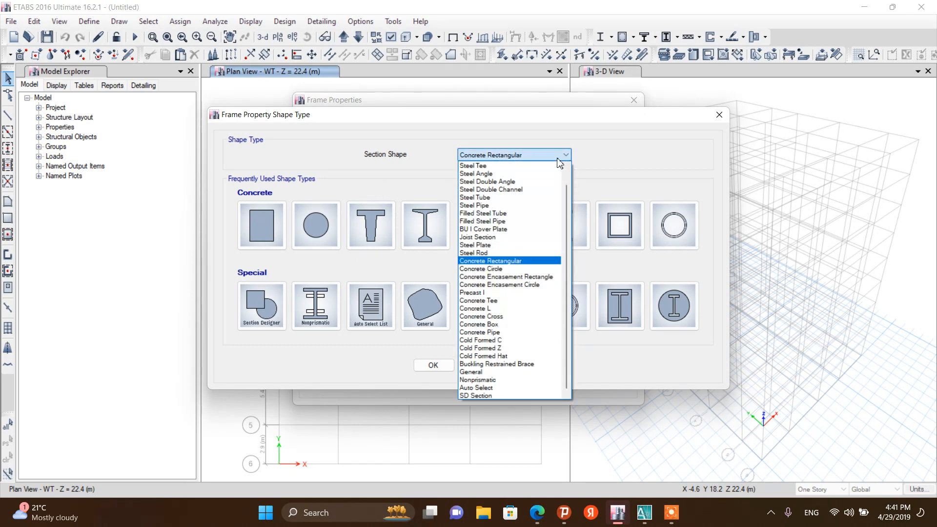
{"action": "left_click", "coordinate": [523, 262]}
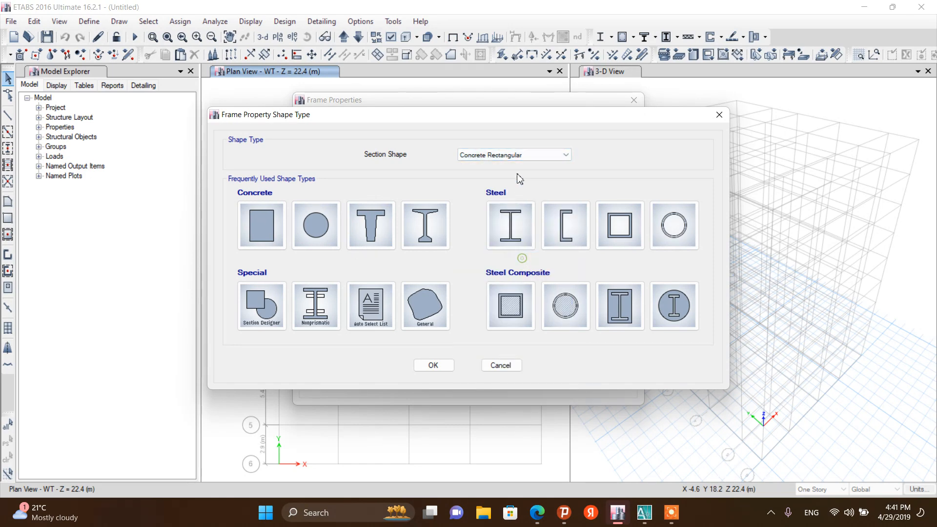
{"action": "left_click", "coordinate": [260, 225]}
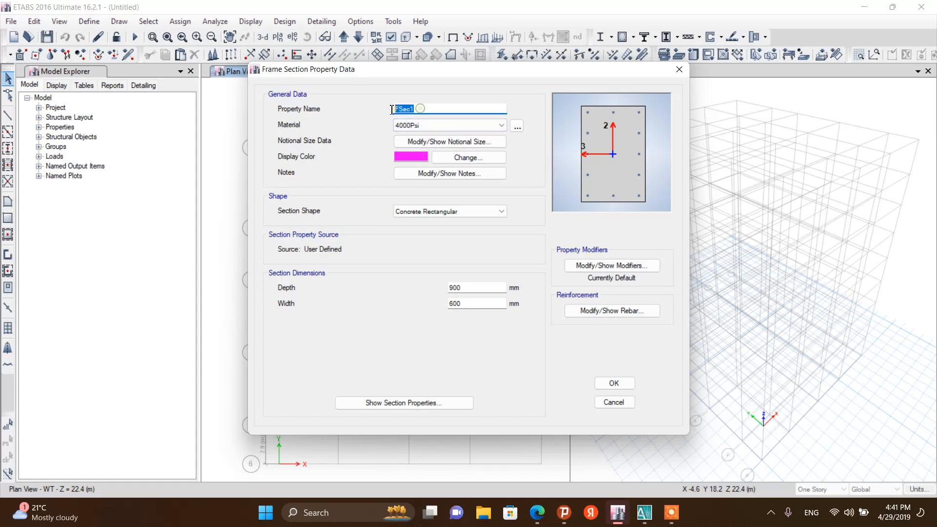
Name the section C50X30, assign it the C25/30 material, and check its notional size settings
{"action": "type", "text": "C50X30"}
{"action": "left_click", "coordinate": [445, 127]}
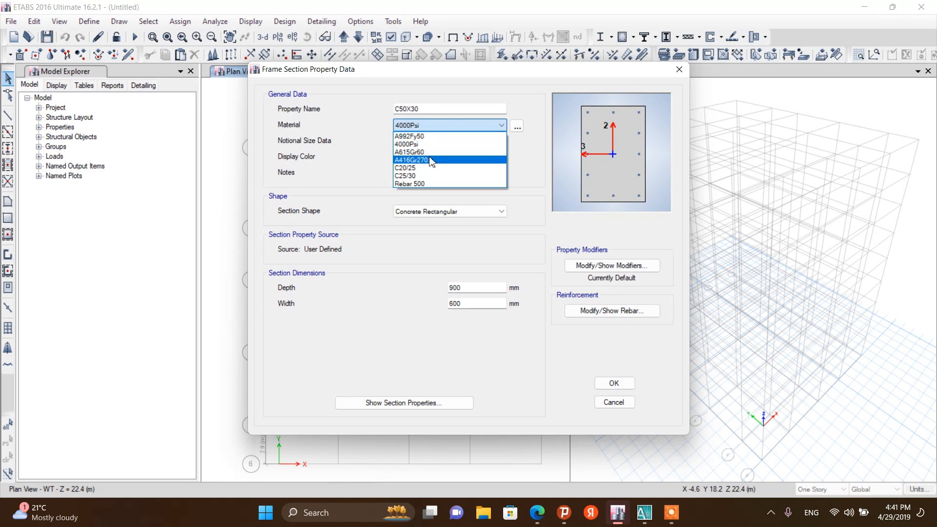
{"action": "left_click", "coordinate": [430, 176]}
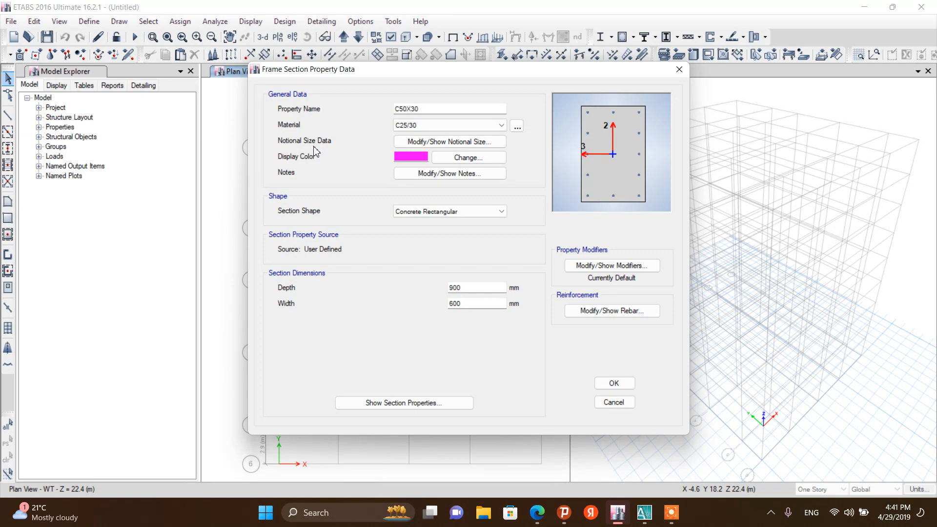
{"action": "left_click", "coordinate": [416, 144]}
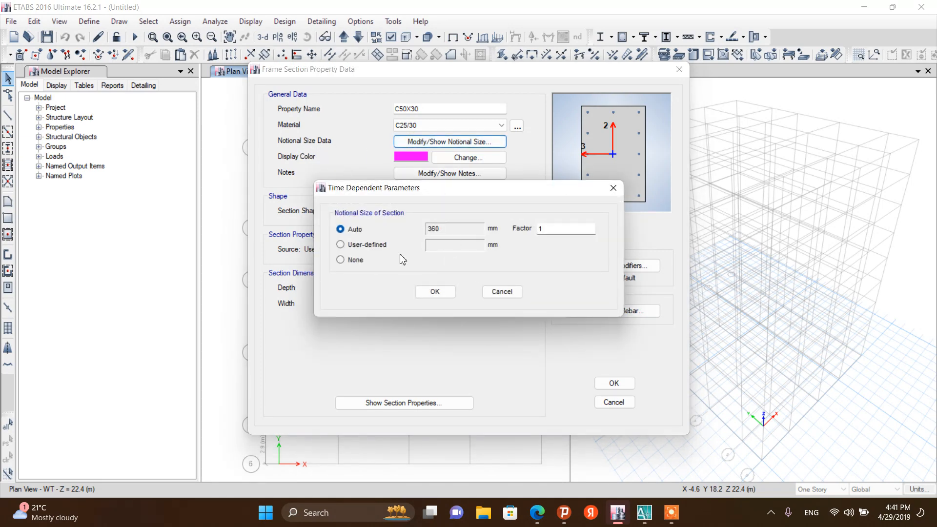
{"action": "left_click", "coordinate": [434, 291]}
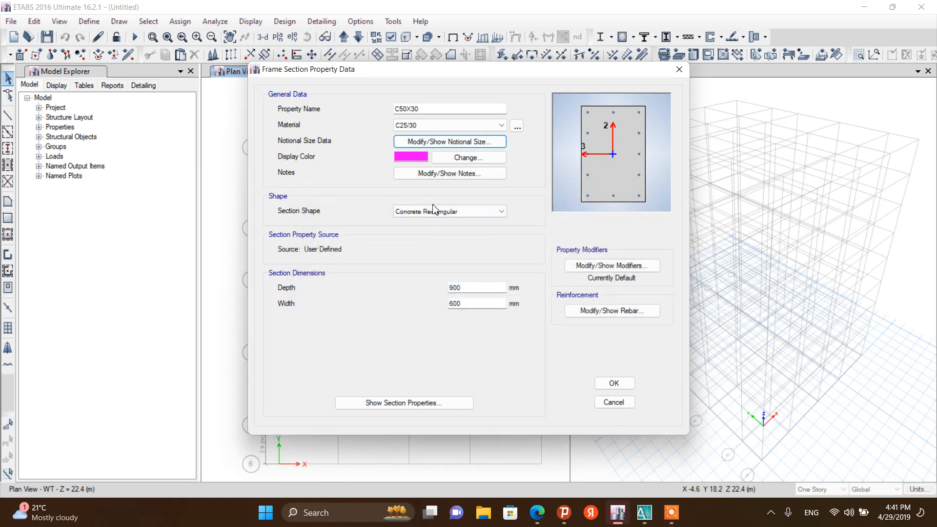
Change the section's display colour to dark blue and leave its notes empty
{"action": "left_click", "coordinate": [446, 157]}
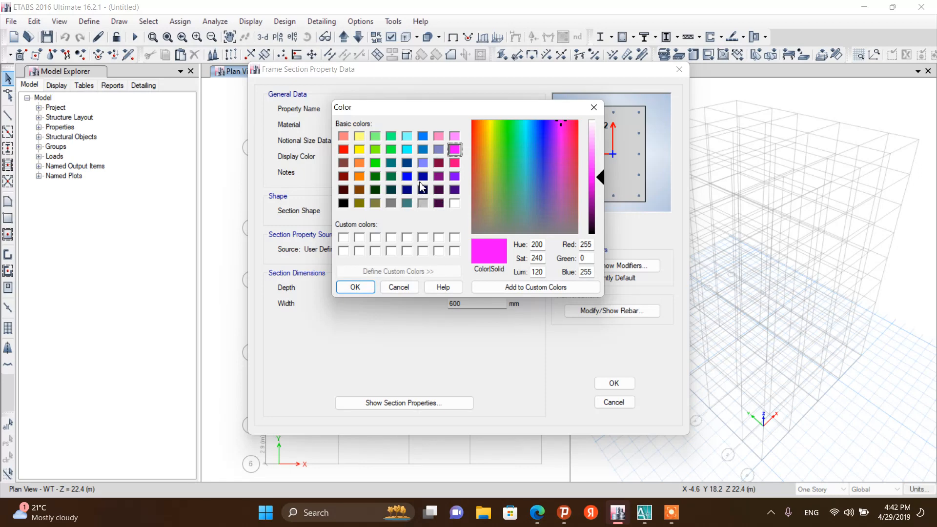
{"action": "left_click", "coordinate": [407, 163]}
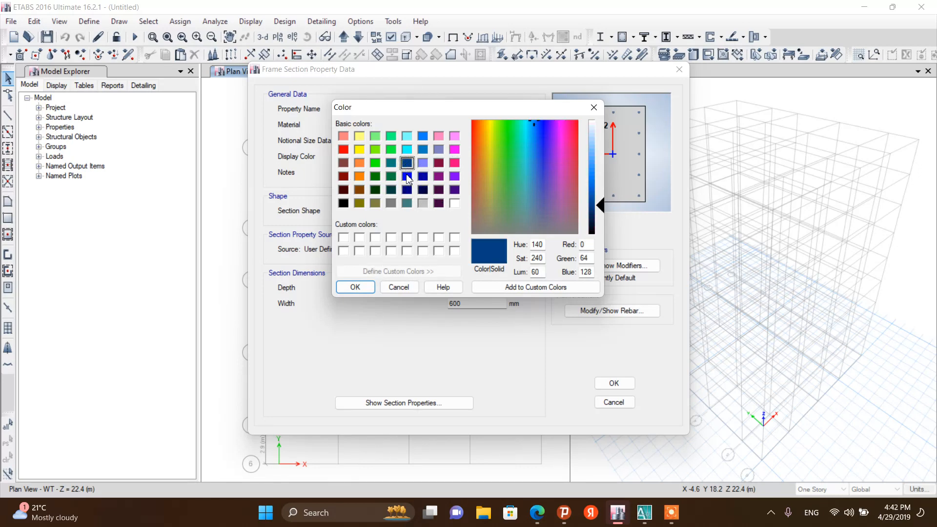
{"action": "left_click", "coordinate": [355, 287]}
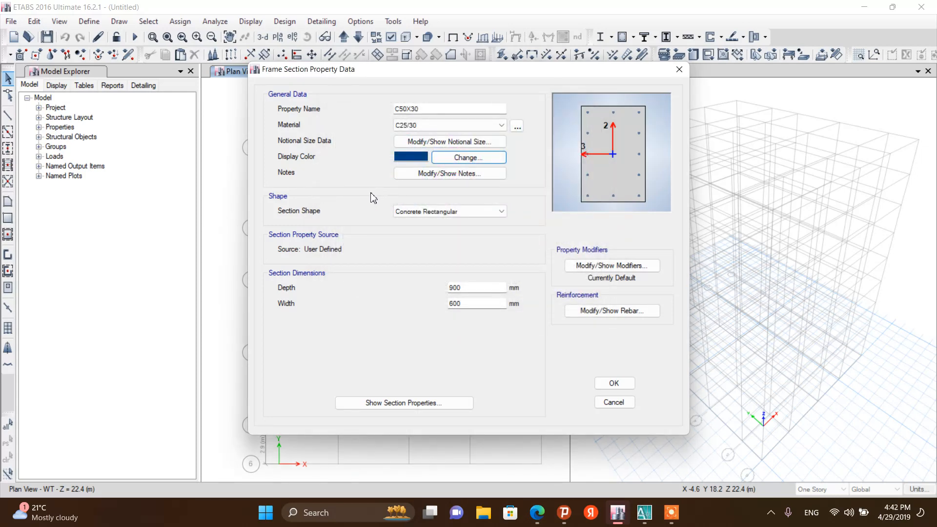
{"action": "left_click", "coordinate": [411, 174]}
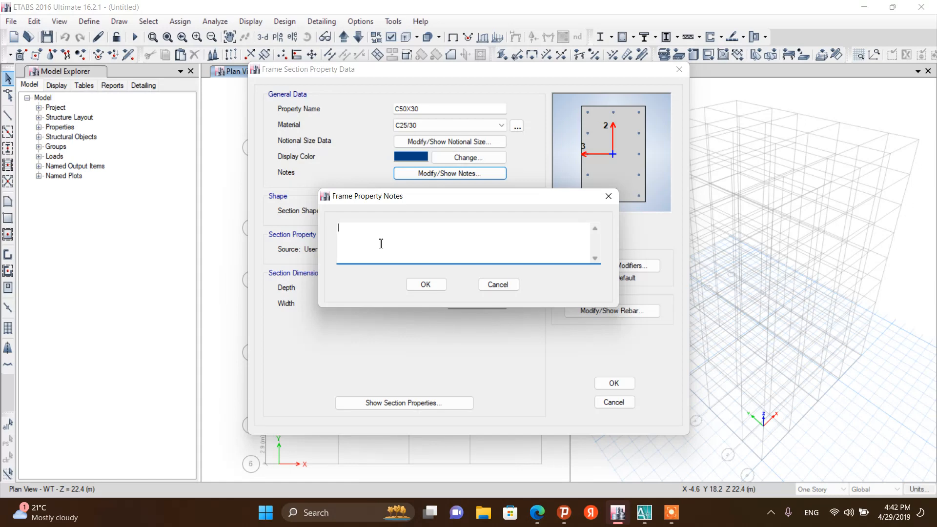
{"action": "left_click", "coordinate": [424, 283]}
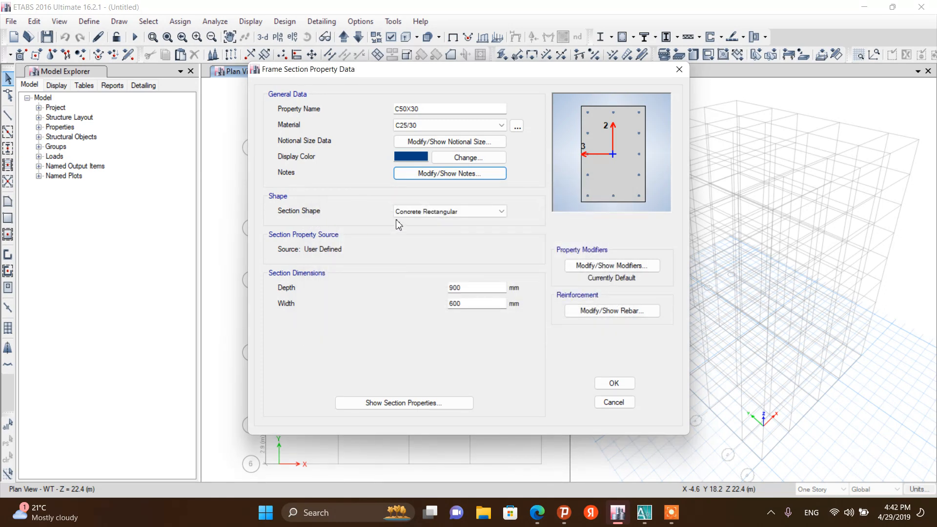
Keep the Concrete Rectangular shape and set the section depth to 500 mm and width to 300 mm
{"action": "left_click", "coordinate": [489, 216]}
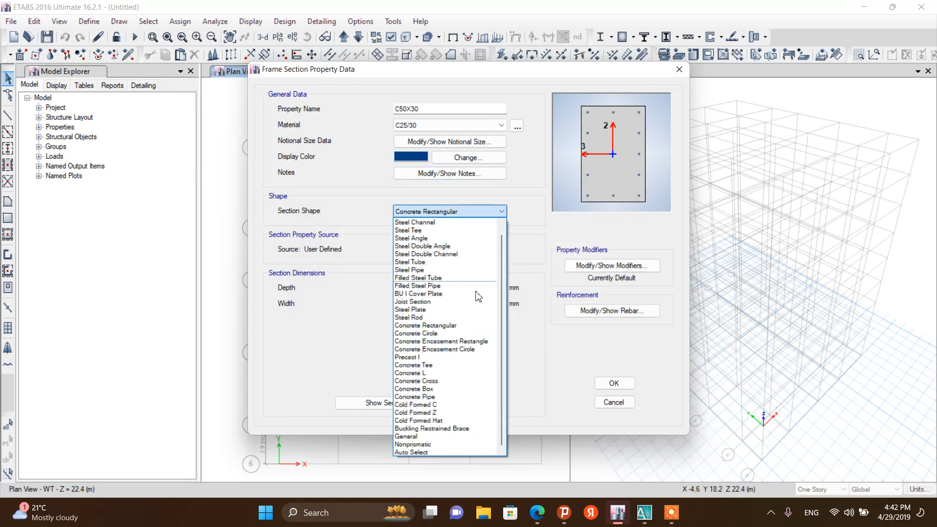
{"action": "left_click", "coordinate": [448, 325]}
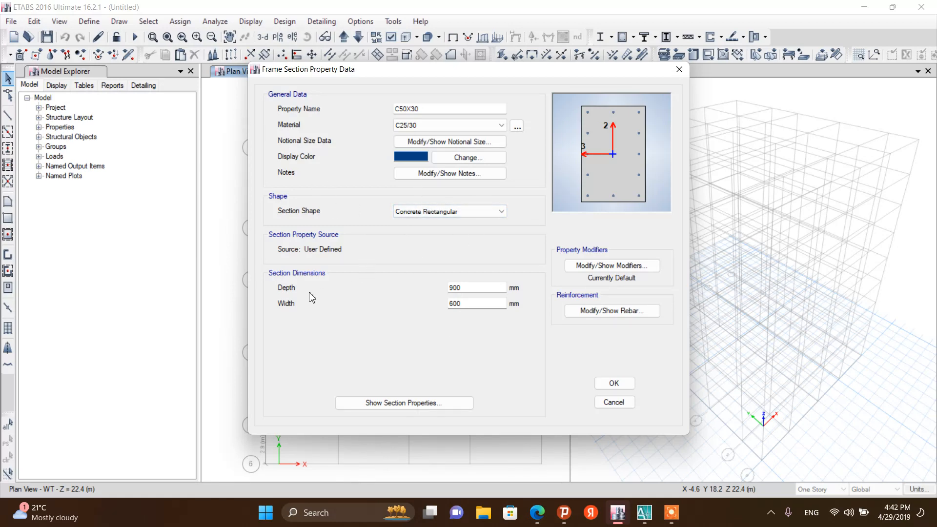
{"action": "left_click_drag", "start_coordinate": [453, 288], "coordinate": [443, 288]}
{"action": "left_click_drag", "start_coordinate": [453, 307], "coordinate": [446, 311]}
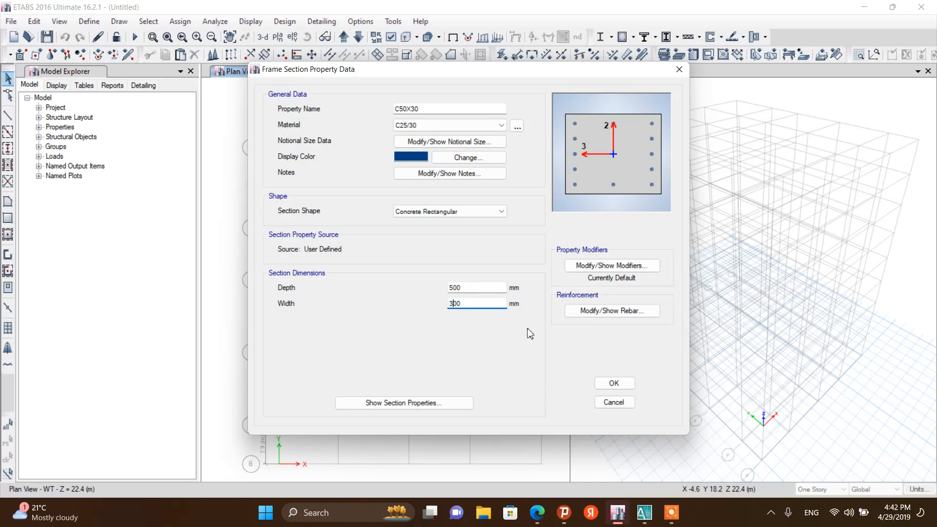
Review the section's stiffness modifiers, then open its reinforcement data
{"action": "left_click", "coordinate": [591, 268]}
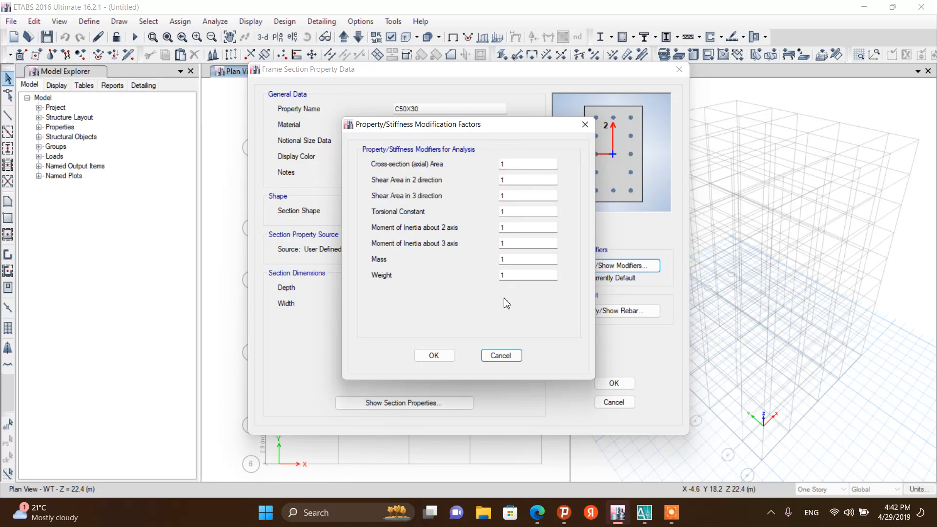
{"action": "left_click", "coordinate": [432, 356]}
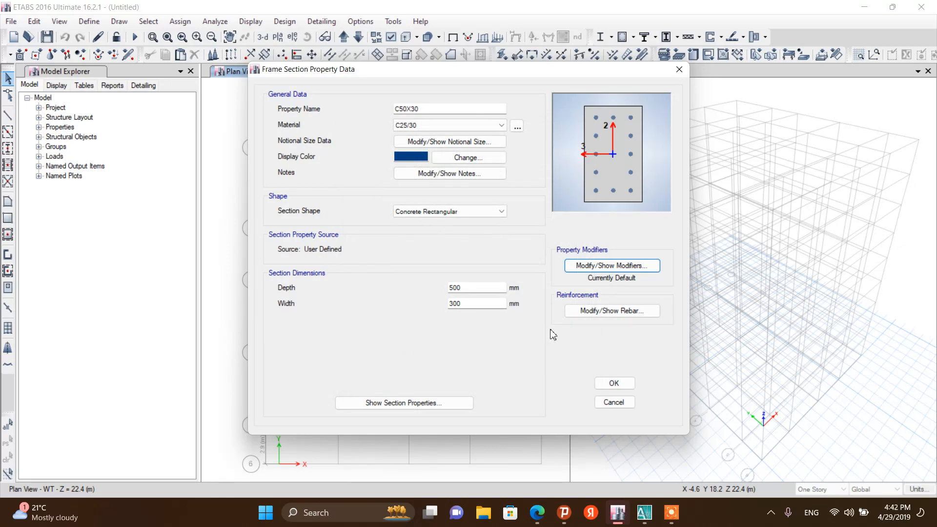
{"action": "left_click", "coordinate": [588, 317]}
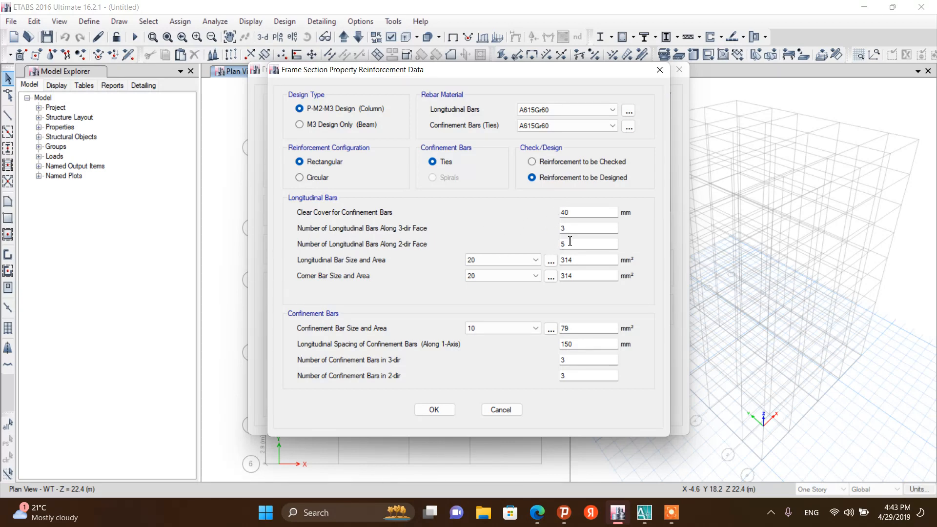
Keep 5 bars along the 2-dir face and set the longitudinal and corner bar sizes to 16
{"action": "double_click", "coordinate": [579, 228]}
{"action": "left_click", "coordinate": [535, 261]}
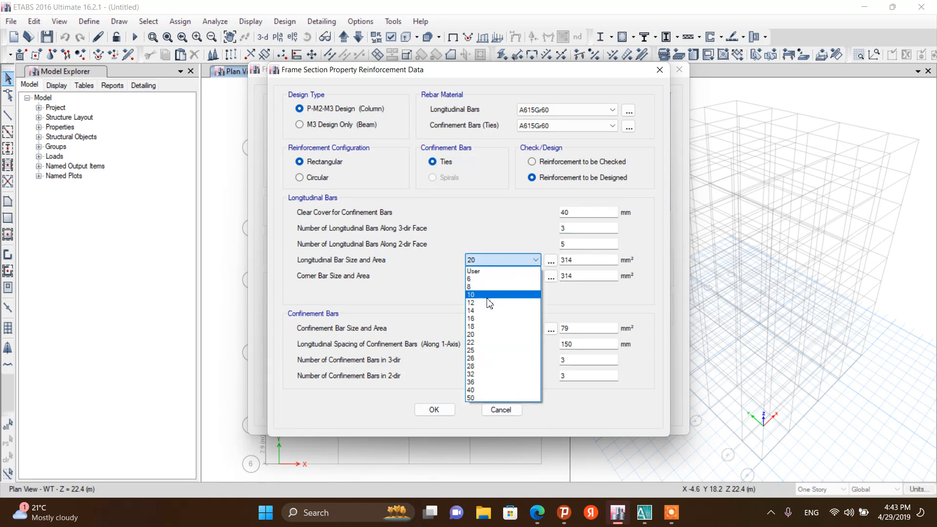
{"action": "left_click", "coordinate": [481, 318]}
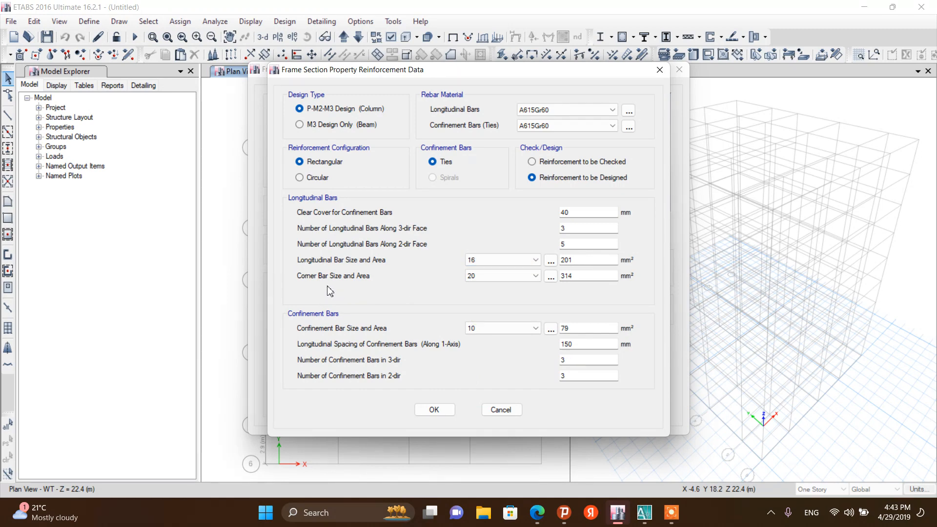
{"action": "left_click", "coordinate": [490, 276]}
{"action": "left_click", "coordinate": [481, 334]}
Set the confinement bar size to 8 and confirm the reinforcement and the C50X30 section
{"action": "left_click", "coordinate": [465, 331]}
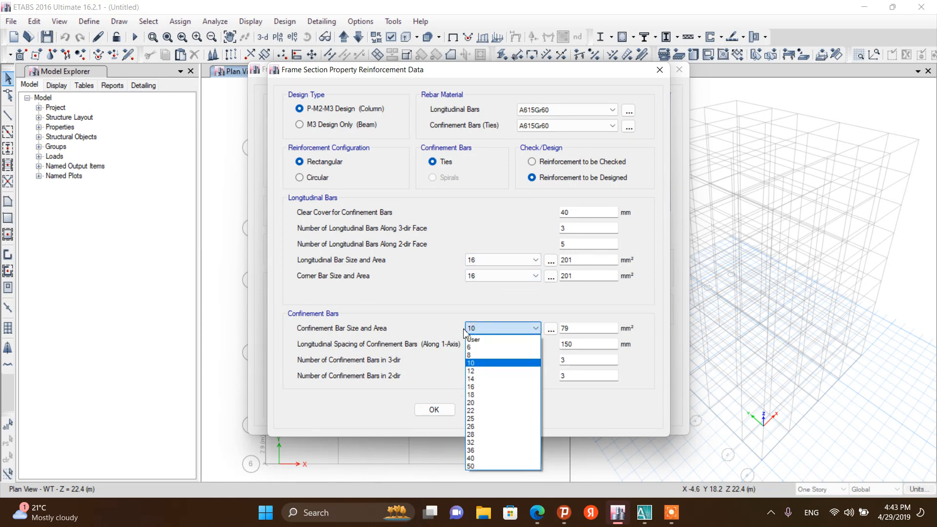
{"action": "left_click", "coordinate": [471, 355]}
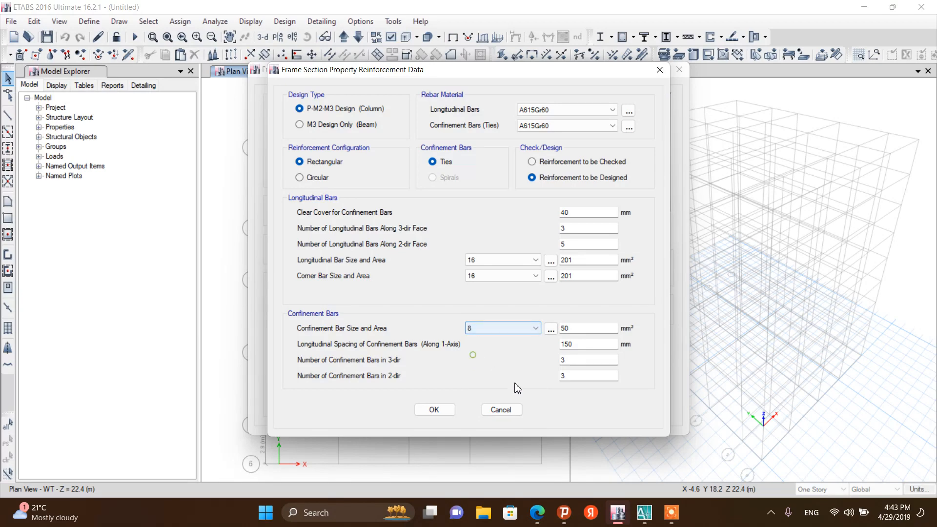
{"action": "left_click", "coordinate": [439, 412]}
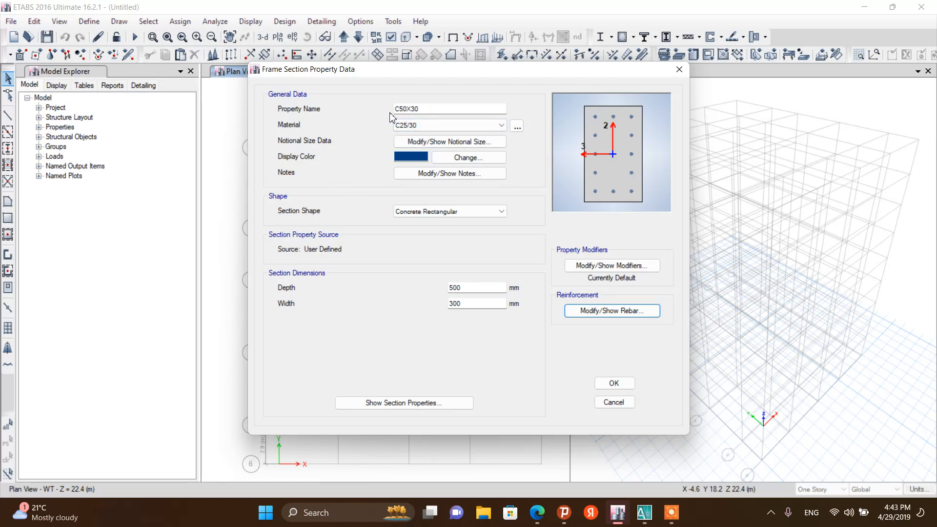
{"action": "left_click", "coordinate": [612, 384]}
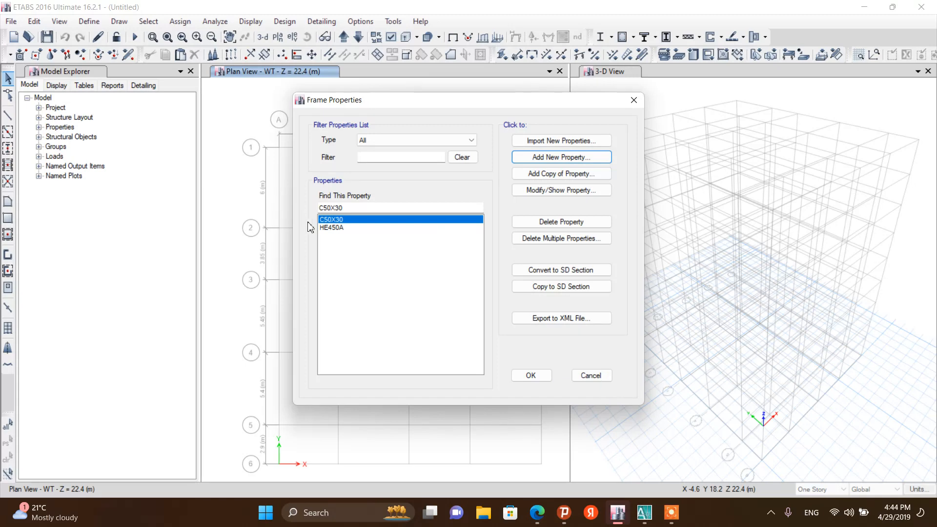
{"action": "left_click", "coordinate": [539, 158]}
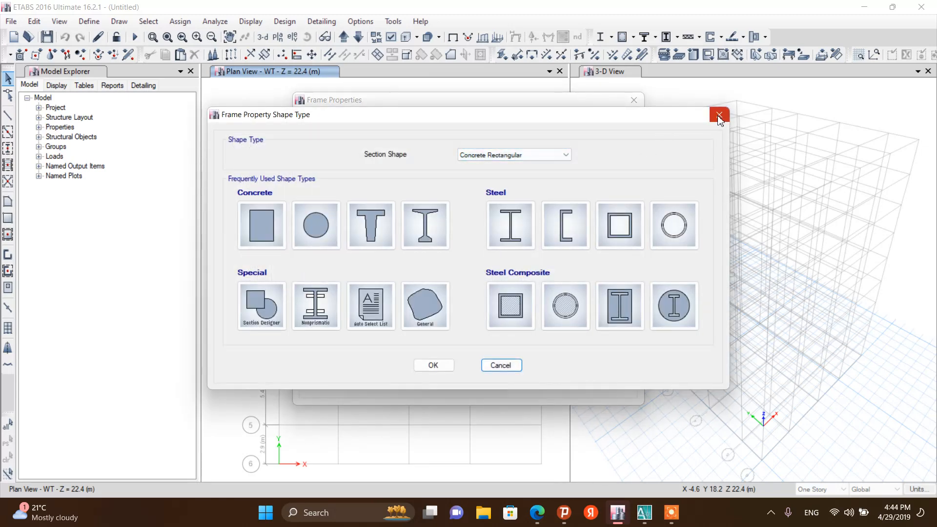
{"action": "left_click", "coordinate": [719, 115]}
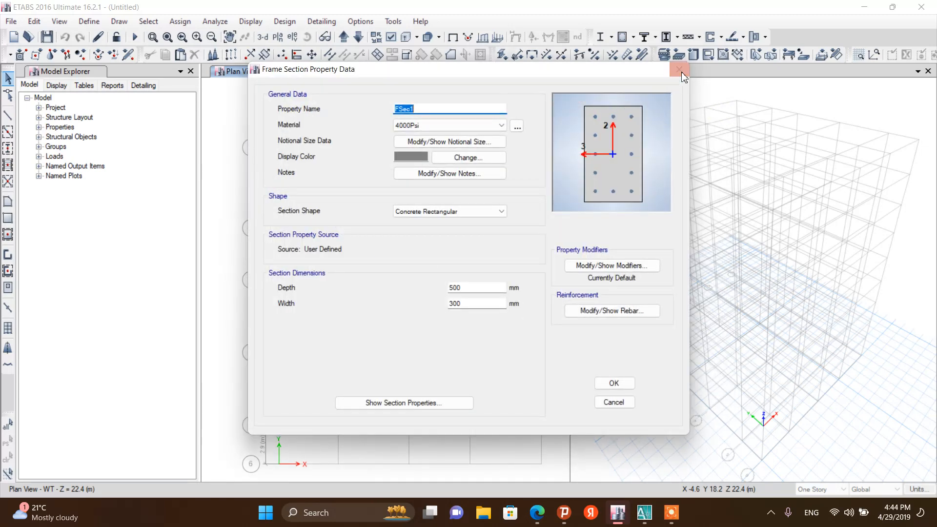
{"action": "left_click", "coordinate": [681, 72]}
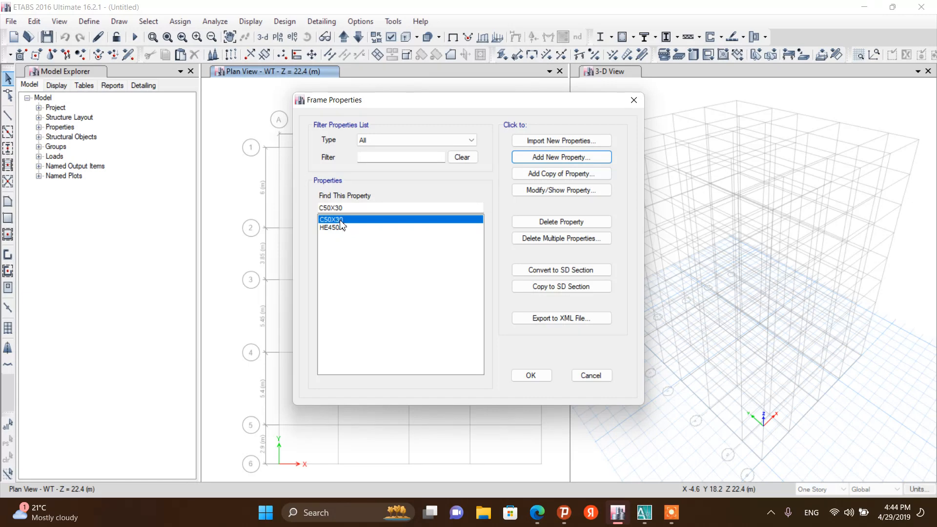
Add a copy of the C50X30 section, name it C55X35 and assign it the C25/30 material
{"action": "left_click", "coordinate": [547, 174]}
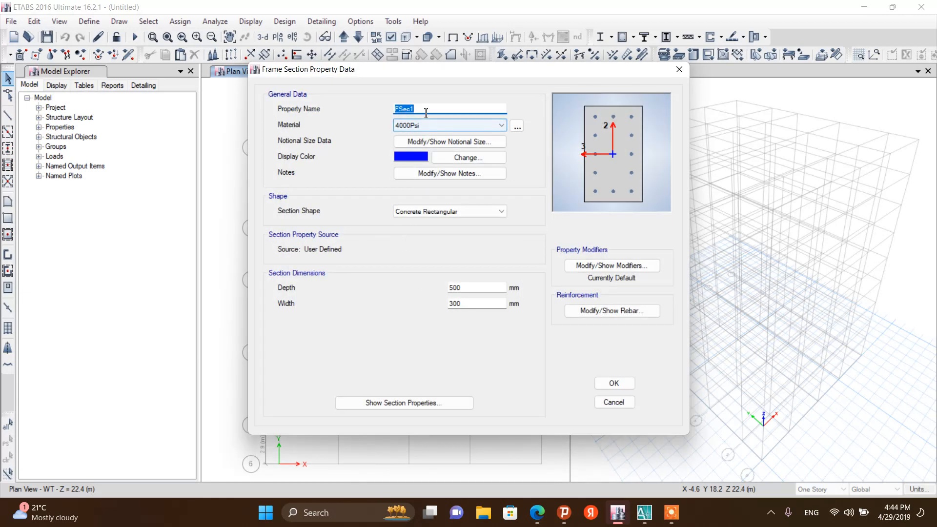
{"action": "type", "text": "C55X35"}
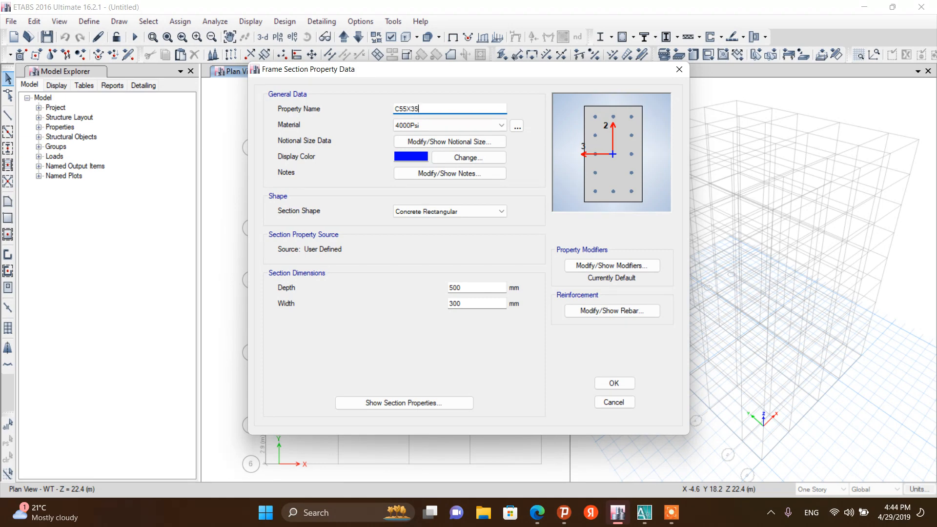
{"action": "left_click", "coordinate": [436, 124]}
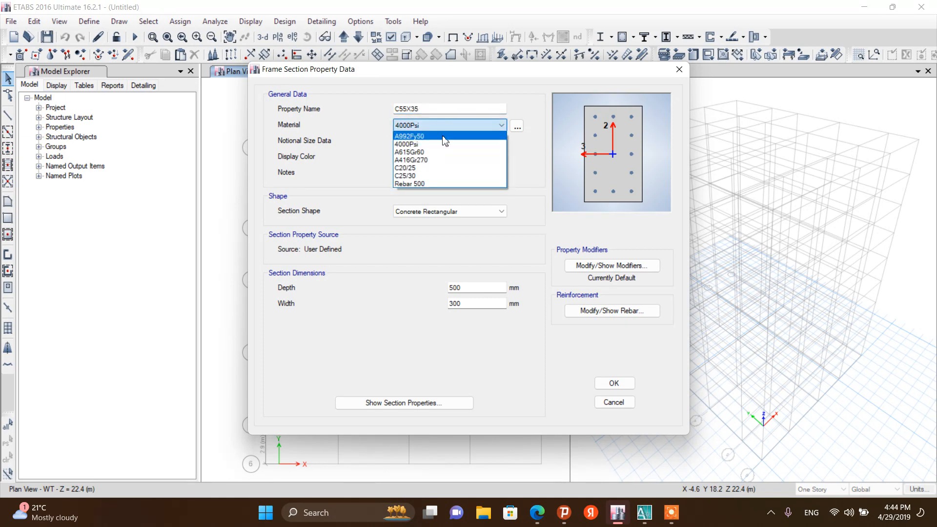
{"action": "left_click", "coordinate": [430, 176]}
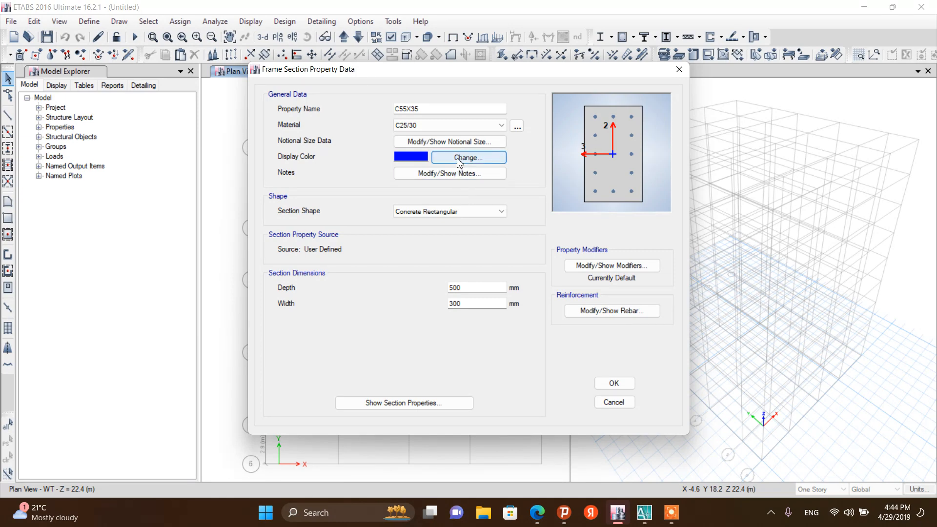
Change the C55X35 section's display colour to dark blue
{"action": "left_click", "coordinate": [458, 158]}
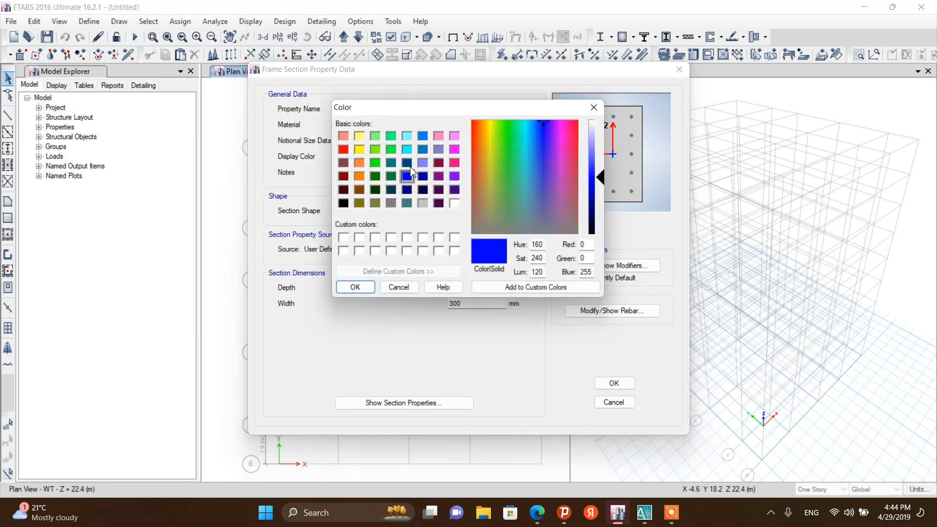
{"action": "left_click", "coordinate": [407, 163]}
{"action": "left_click", "coordinate": [361, 288]}
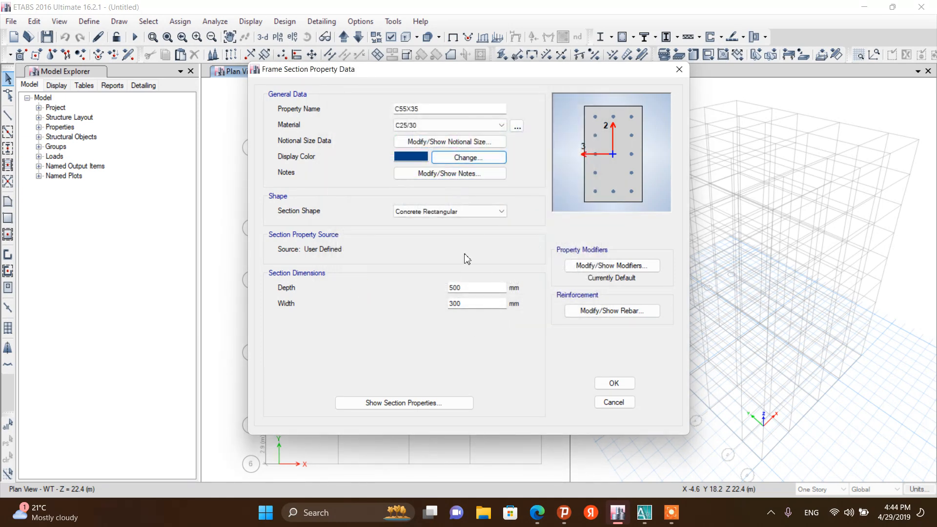
Set the C55X35 section depth to 550 mm and width to 350 mm
{"action": "left_click", "coordinate": [457, 290]}
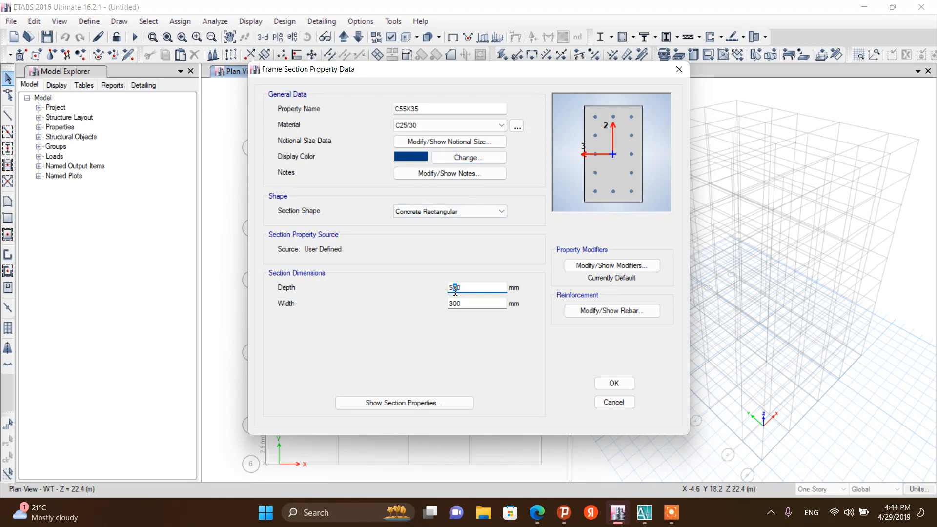
{"action": "type", "text": "5"}
{"action": "left_click_drag", "start_coordinate": [459, 308], "coordinate": [455, 307]}
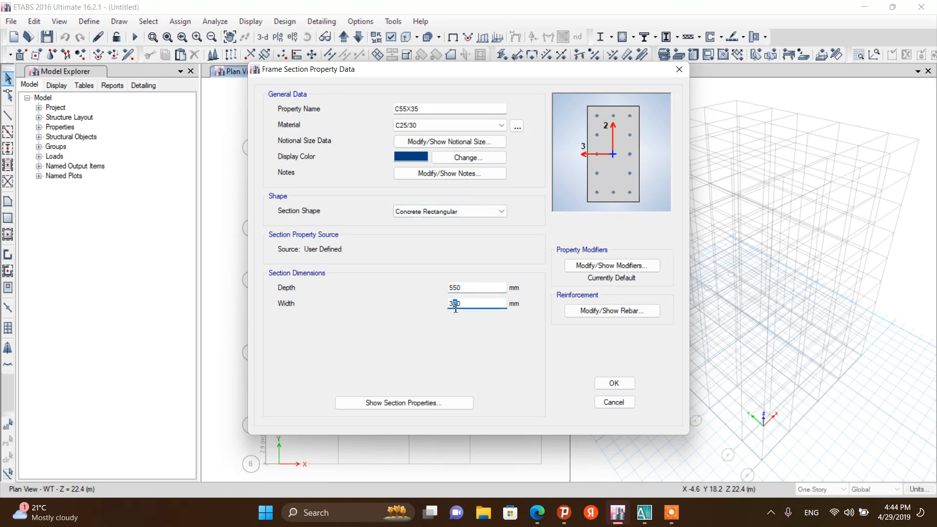
{"action": "type", "text": "5"}
Set both longitudinal and confinement rebar material of C55X35 to Rebar 500 and confirm the section
{"action": "left_click", "coordinate": [599, 312]}
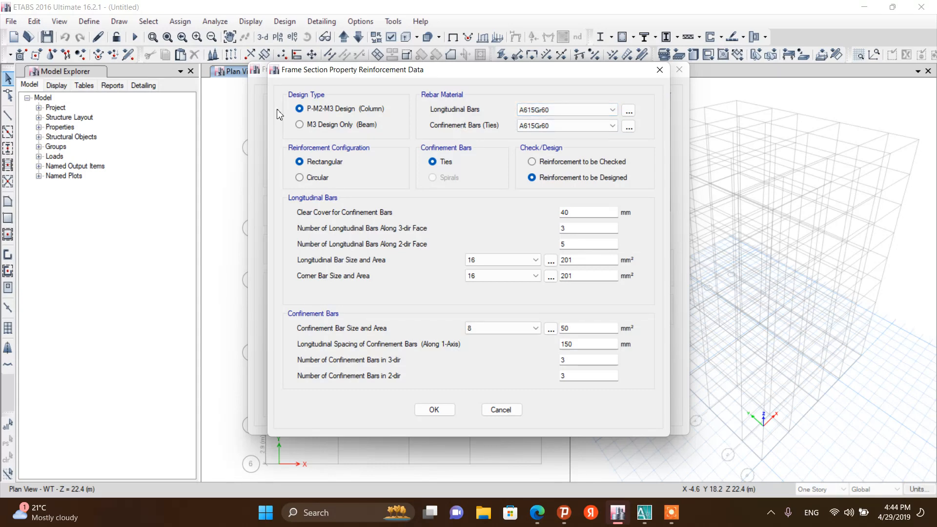
{"action": "left_click", "coordinate": [612, 110]}
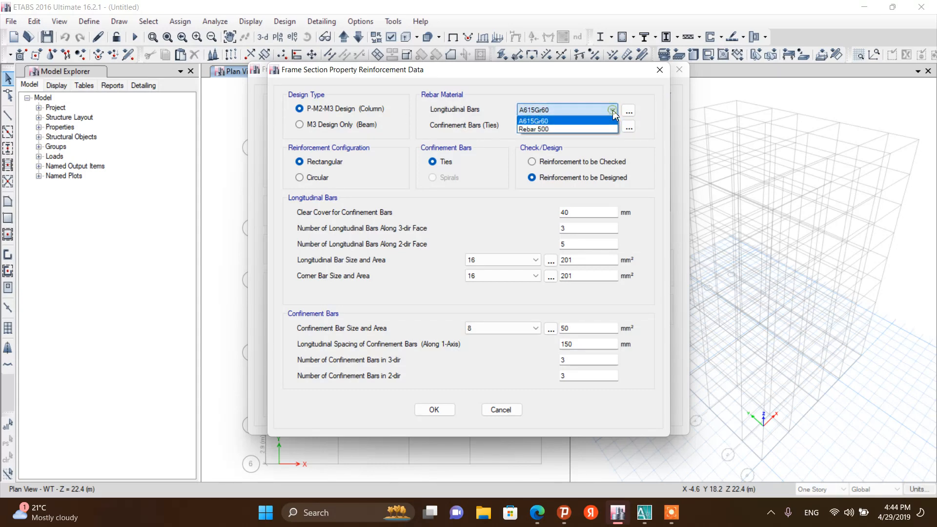
{"action": "left_click", "coordinate": [587, 128]}
{"action": "left_click", "coordinate": [588, 125]}
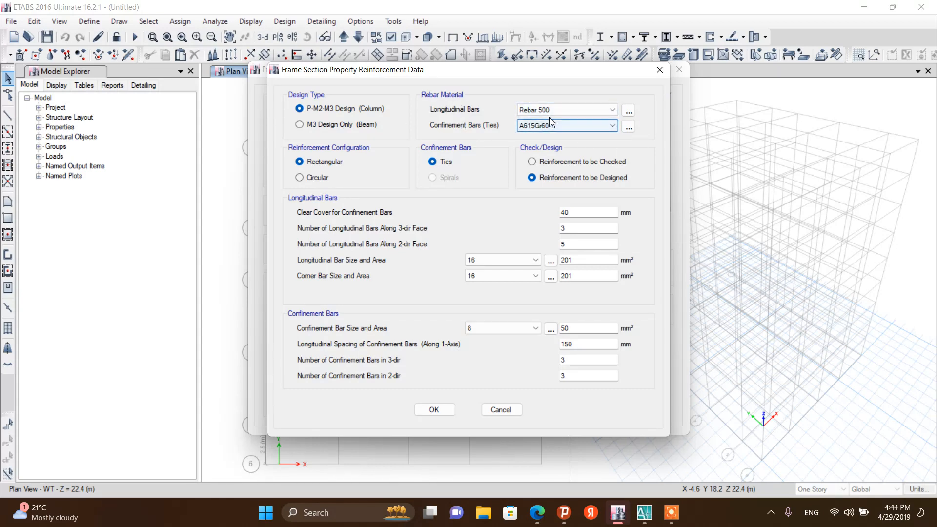
{"action": "left_click", "coordinate": [590, 127]}
{"action": "left_click", "coordinate": [589, 128]}
{"action": "left_click", "coordinate": [580, 142]}
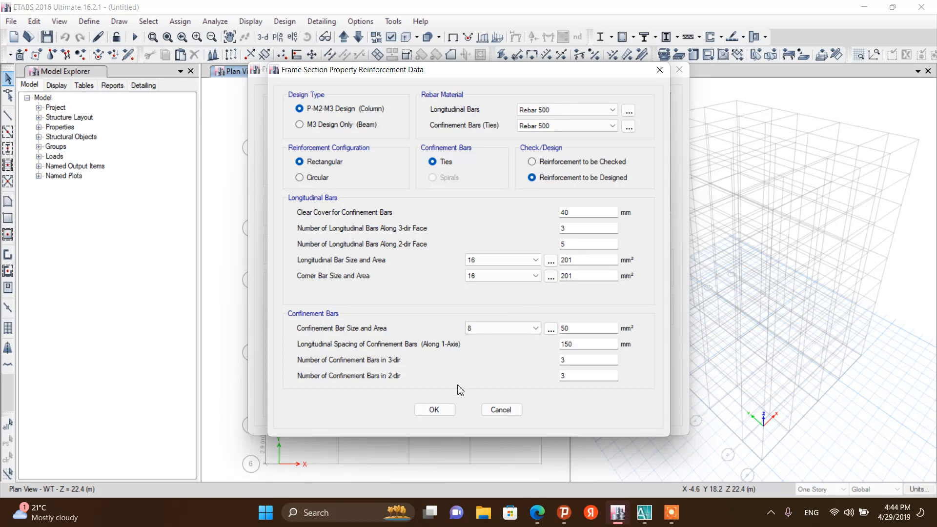
{"action": "left_click", "coordinate": [434, 410]}
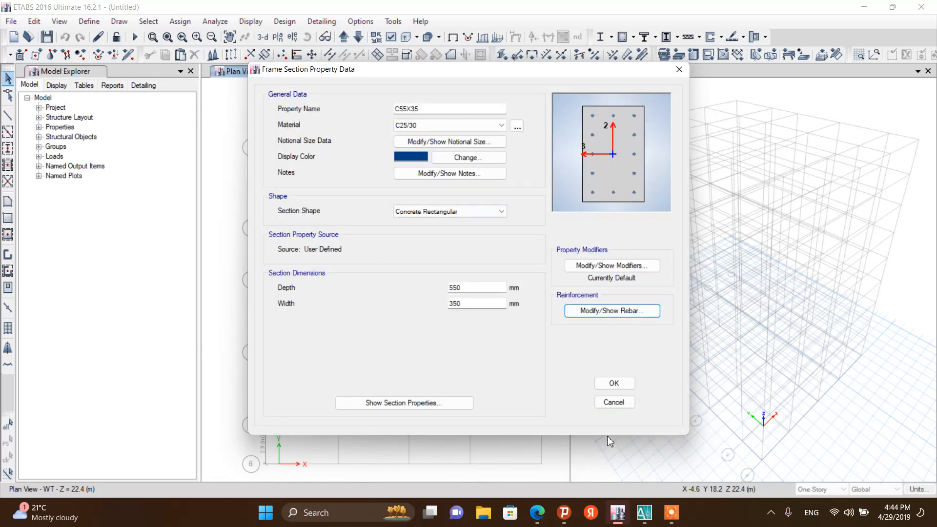
{"action": "left_click", "coordinate": [613, 383]}
Reopen the C50X30 section and set its display colour to dark blue
{"action": "left_click", "coordinate": [342, 220]}
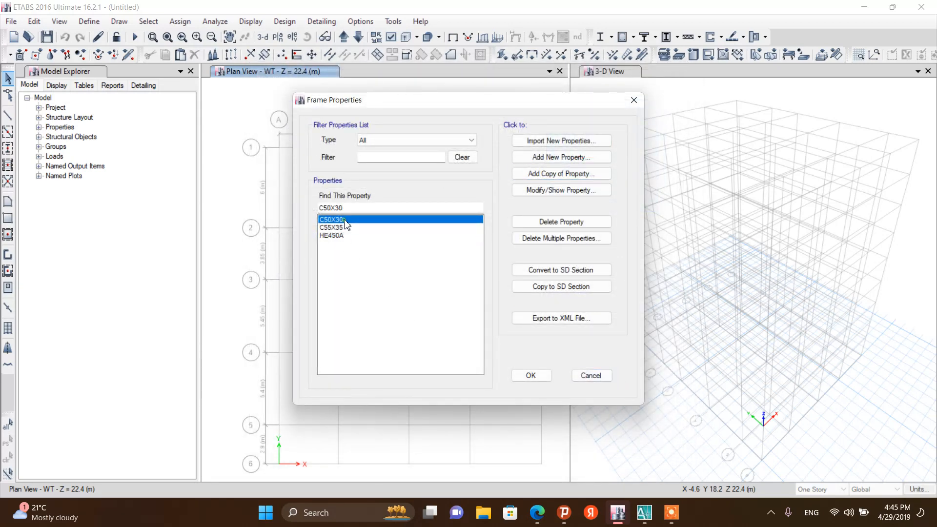
{"action": "left_click", "coordinate": [559, 190]}
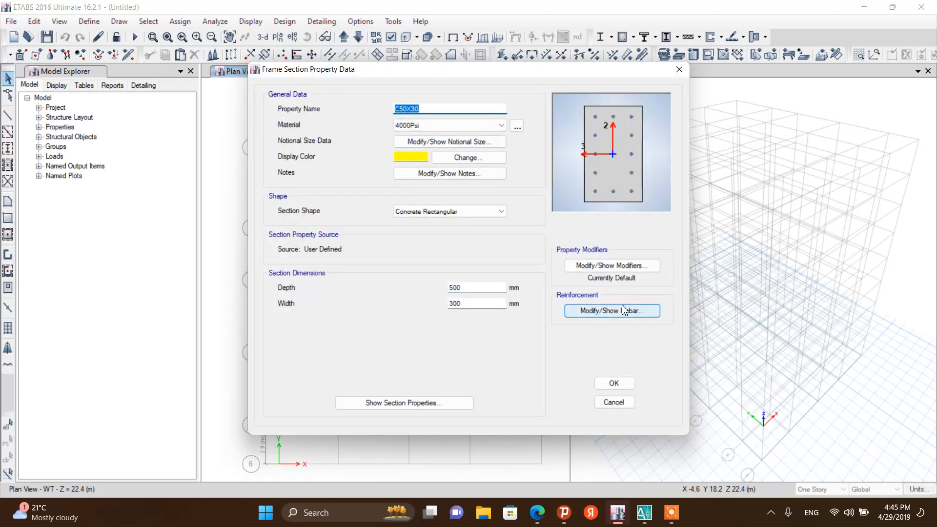
{"action": "left_click", "coordinate": [461, 158]}
{"action": "left_click", "coordinate": [406, 163]}
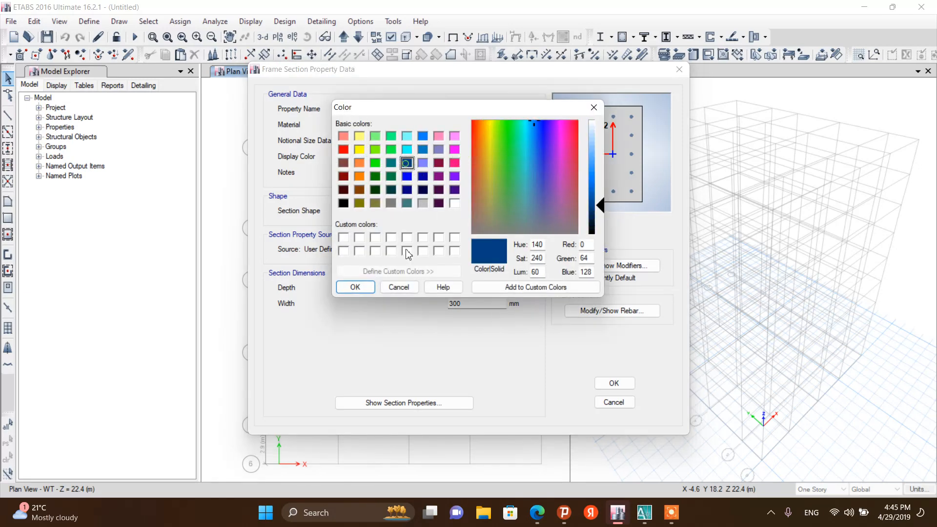
{"action": "left_click", "coordinate": [355, 287]}
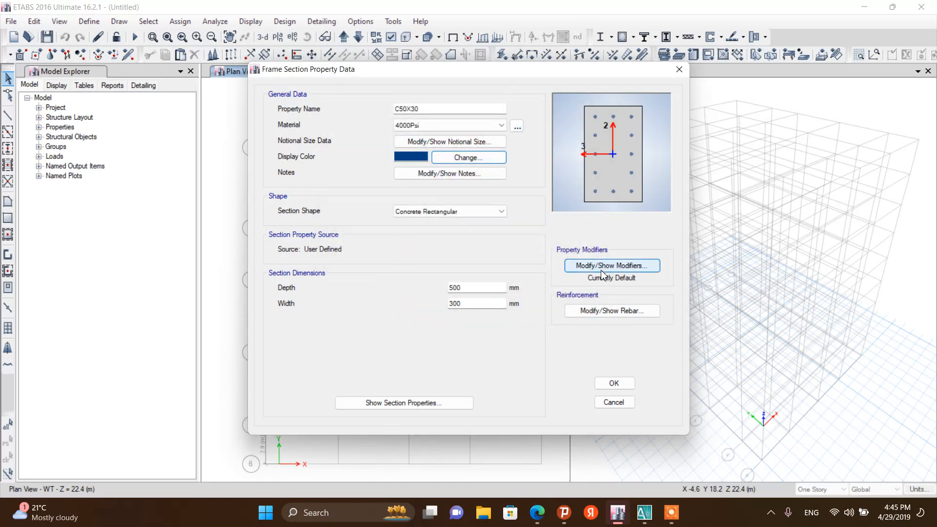
Set C50X30's longitudinal and confinement rebar material to Rebar 500 and confirm the section
{"action": "left_click", "coordinate": [618, 313]}
{"action": "left_click", "coordinate": [551, 112]}
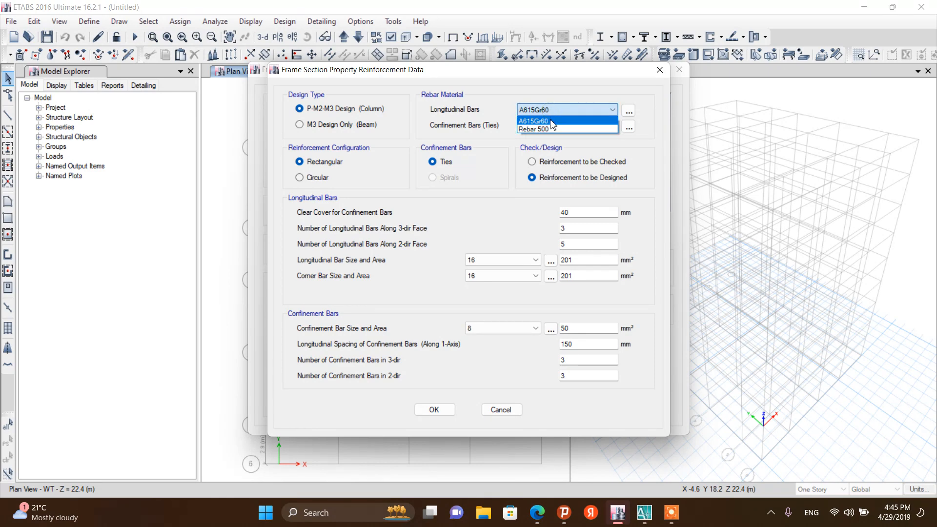
{"action": "left_click", "coordinate": [550, 129]}
{"action": "left_click", "coordinate": [611, 125]}
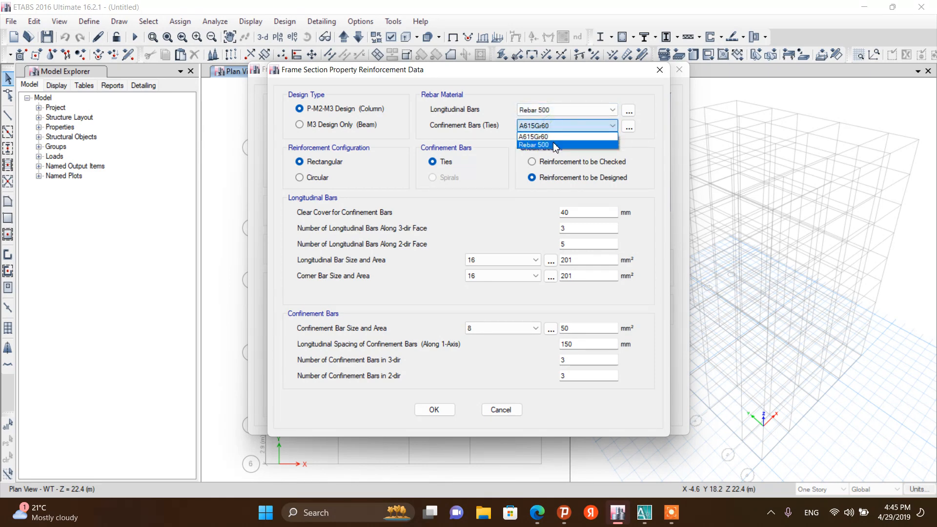
{"action": "left_click", "coordinate": [555, 145]}
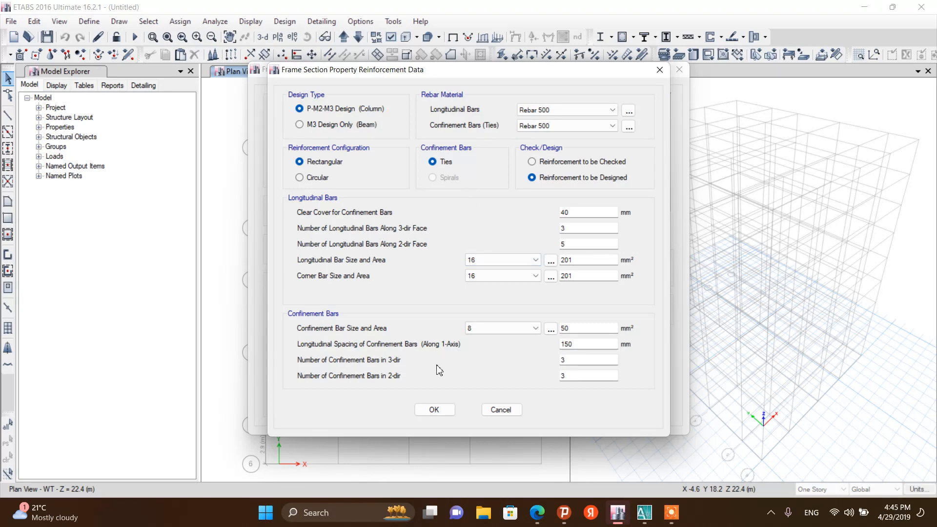
{"action": "left_click", "coordinate": [434, 409]}
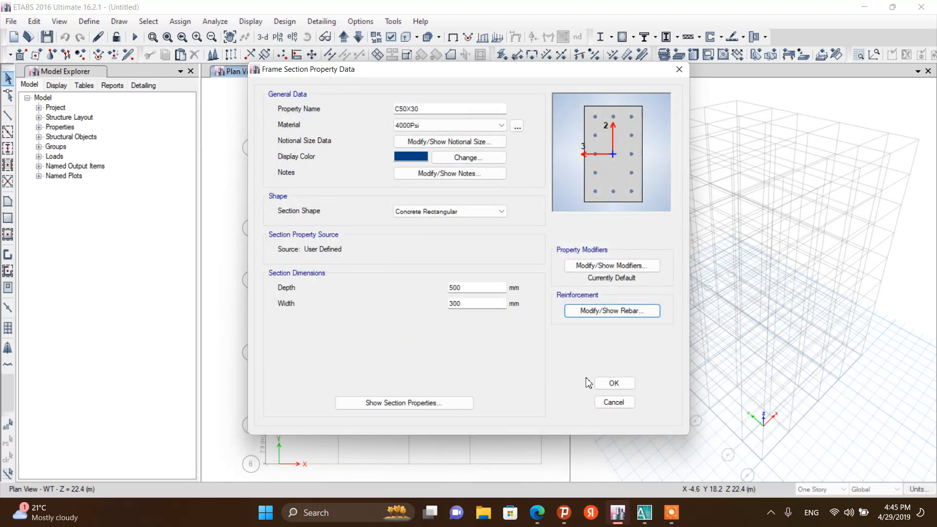
{"action": "left_click", "coordinate": [610, 383]}
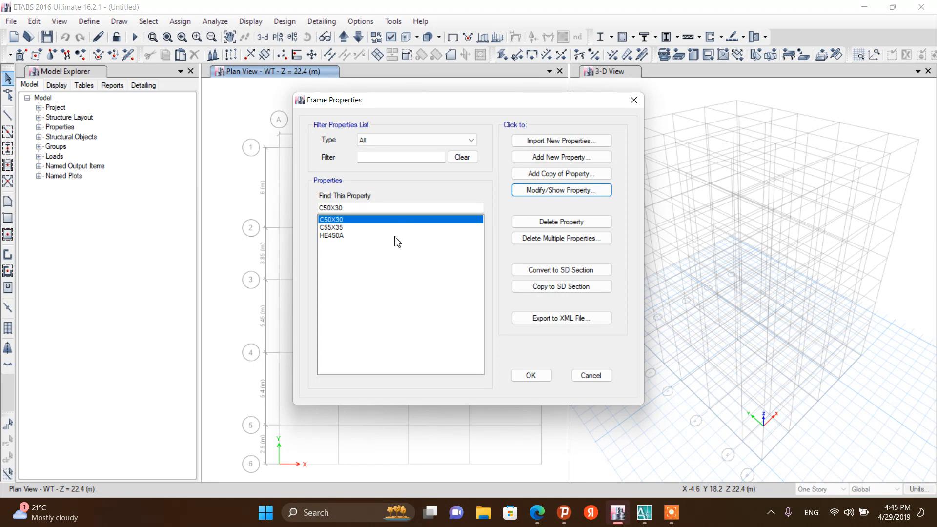
Add another copy of the C50X30 section and name it C40X30
{"action": "left_click", "coordinate": [564, 178]}
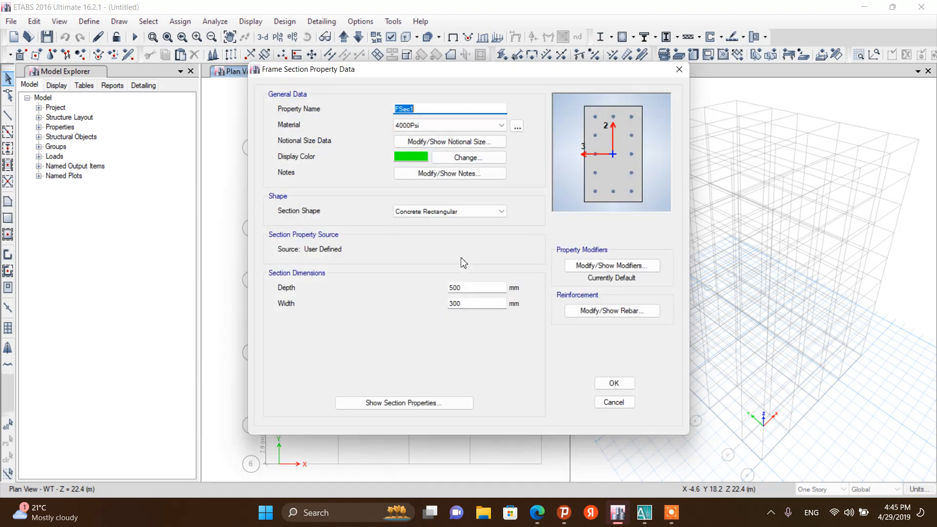
{"action": "left_click", "coordinate": [457, 159]}
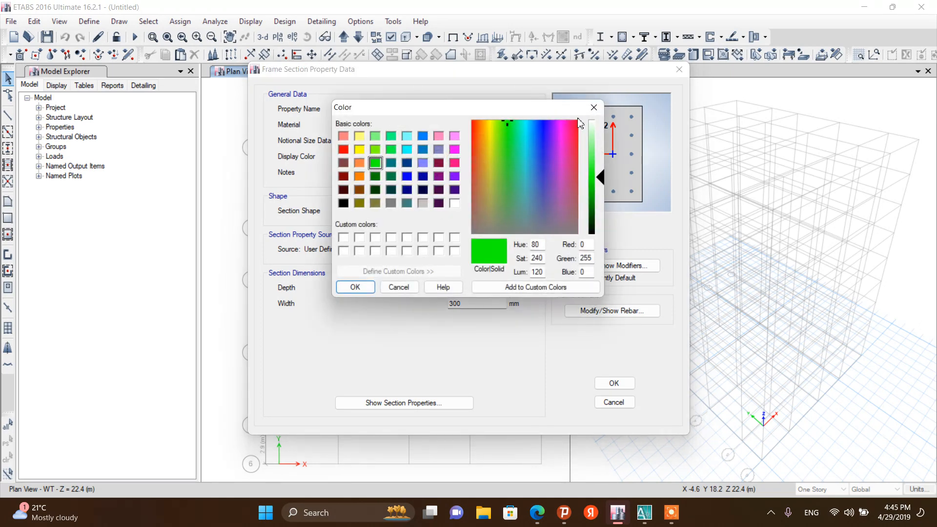
{"action": "left_click", "coordinate": [595, 107]}
{"action": "left_click_drag", "start_coordinate": [424, 109], "coordinate": [390, 111]}
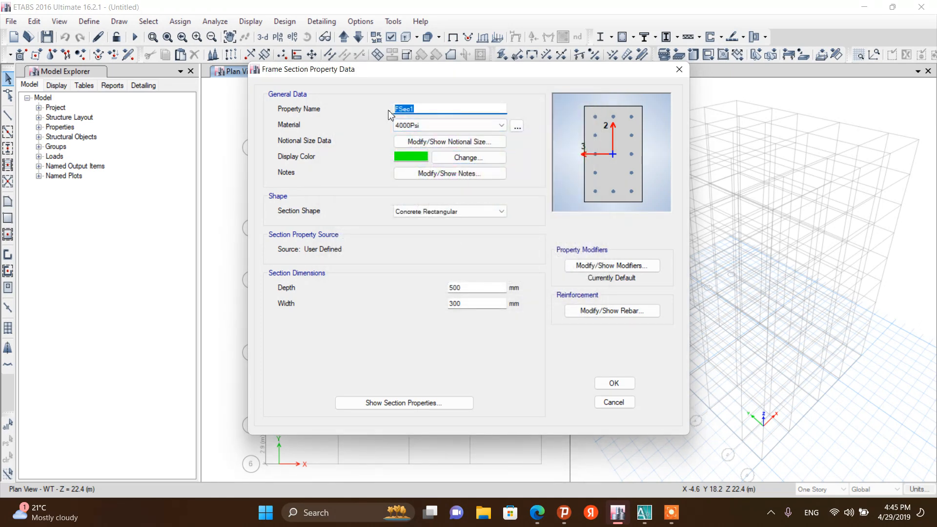
{"action": "type", "text": "C"}
{"action": "key", "text": "XF86MonBrightnessUp"}
{"action": "key", "text": "XF86MonBrightnessUp"}
{"action": "key", "text": "XF86MonBrightnessUp"}
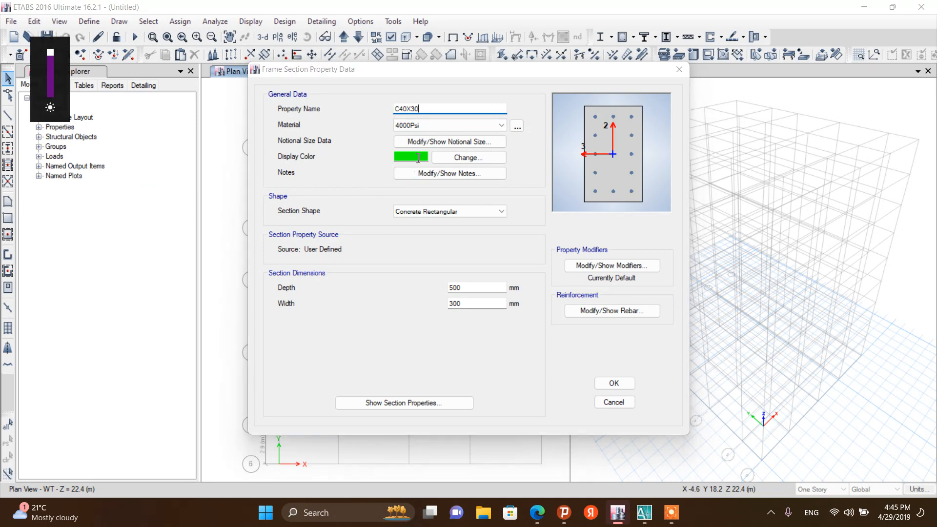
Set the C40X30 section's material to C25/30 and its display colour to dark blue
{"action": "left_click", "coordinate": [430, 126]}
{"action": "left_click", "coordinate": [432, 125]}
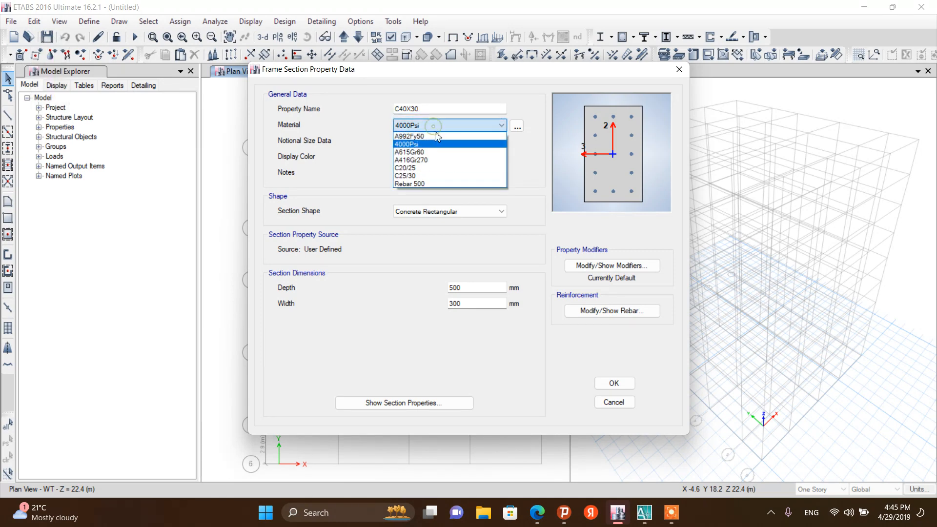
{"action": "left_click", "coordinate": [428, 176]}
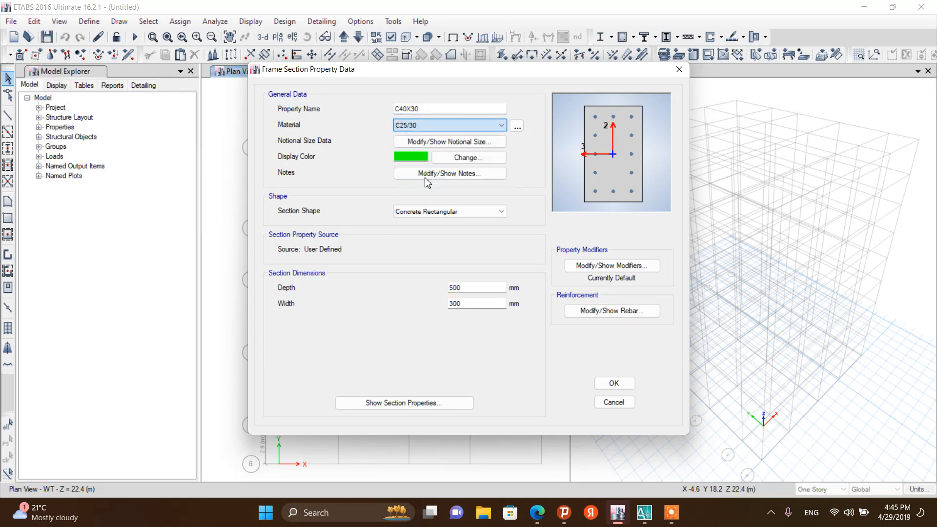
{"action": "left_click", "coordinate": [462, 158]}
{"action": "left_click", "coordinate": [407, 162]}
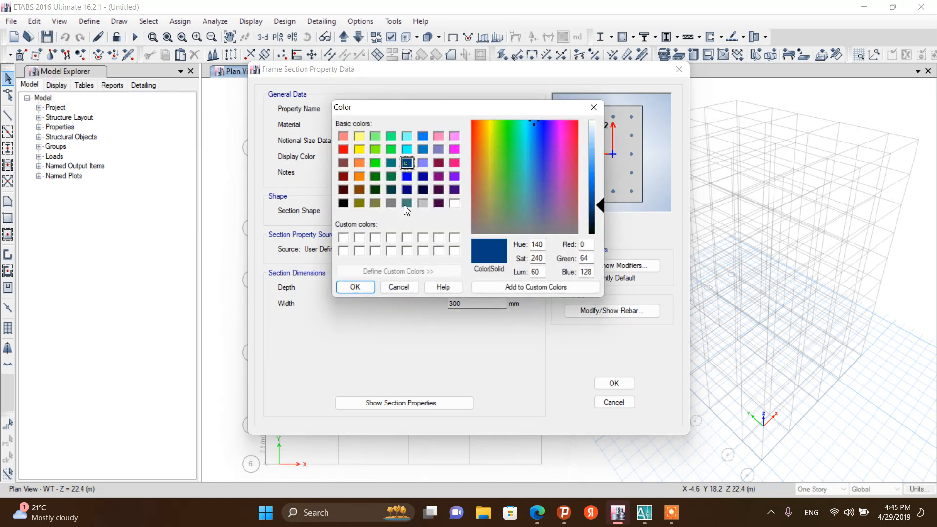
{"action": "left_click", "coordinate": [362, 290]}
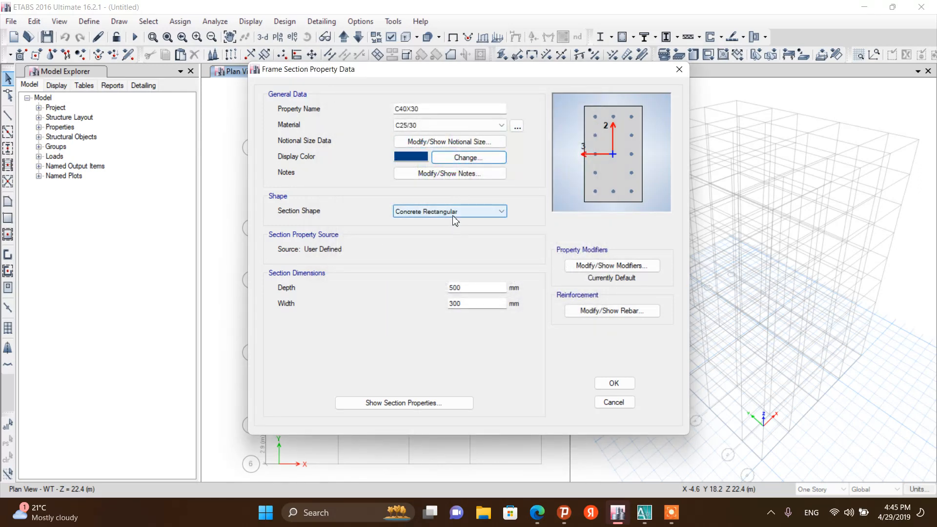
Set C40X30's depth to 400 mm, accept its reinforcement settings, and confirm the section
{"action": "left_click", "coordinate": [450, 287]}
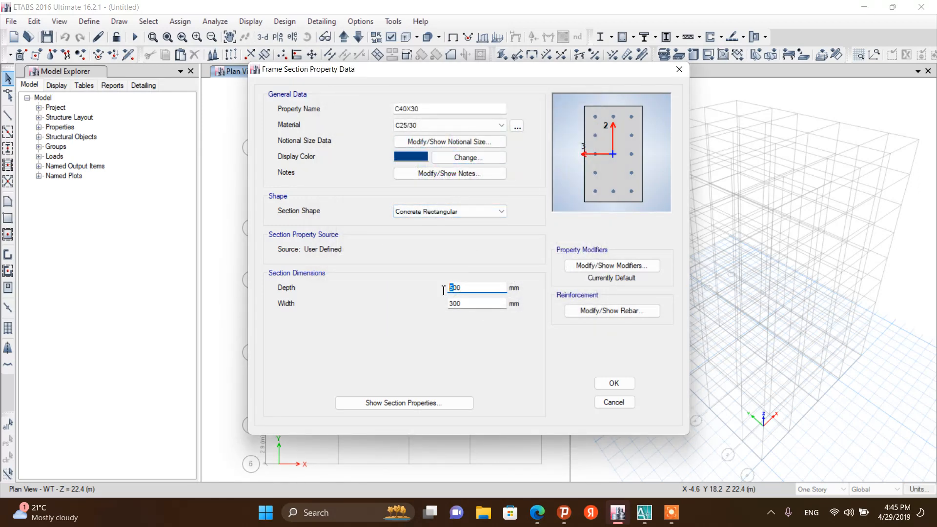
{"action": "key", "text": "Delete"}
{"action": "type", "text": "4"}
{"action": "left_click", "coordinate": [453, 303]}
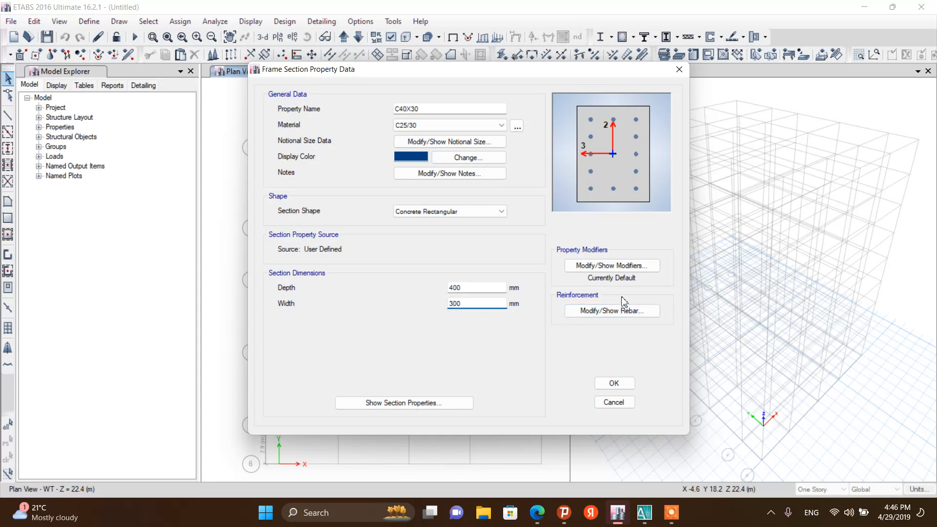
{"action": "left_click", "coordinate": [623, 315]}
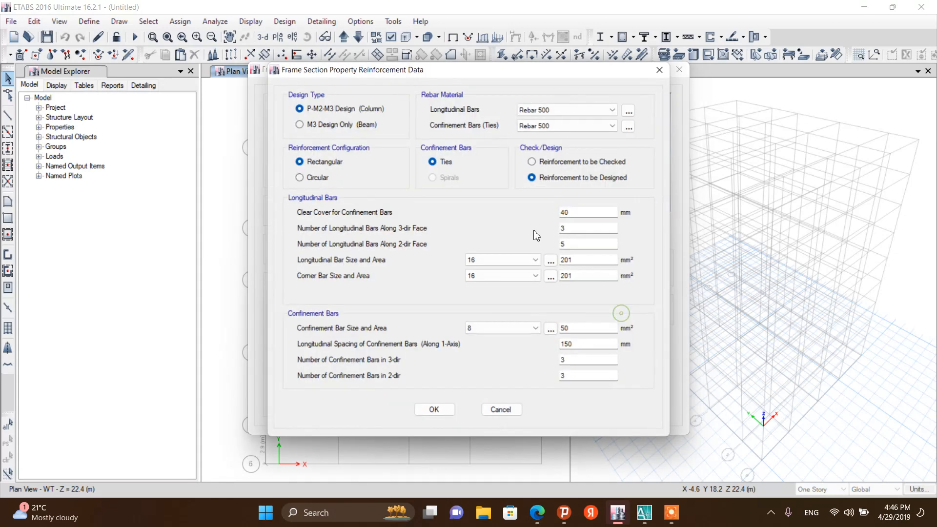
{"action": "left_click", "coordinate": [435, 410]}
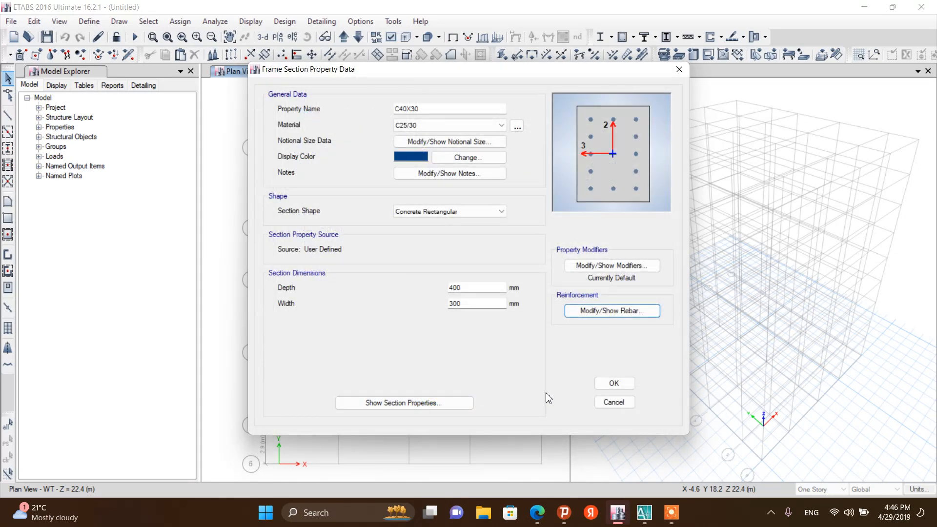
{"action": "left_click", "coordinate": [614, 384]}
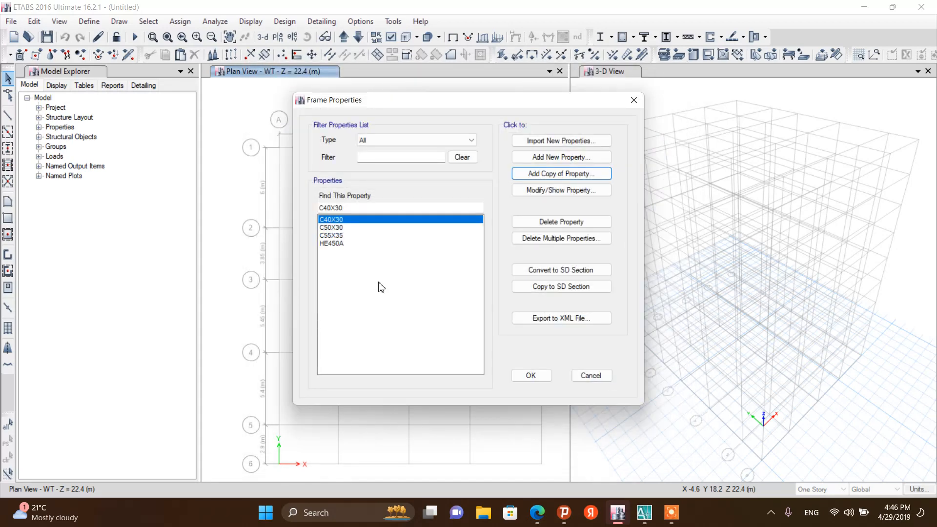
{"action": "left_click", "coordinate": [544, 159]}
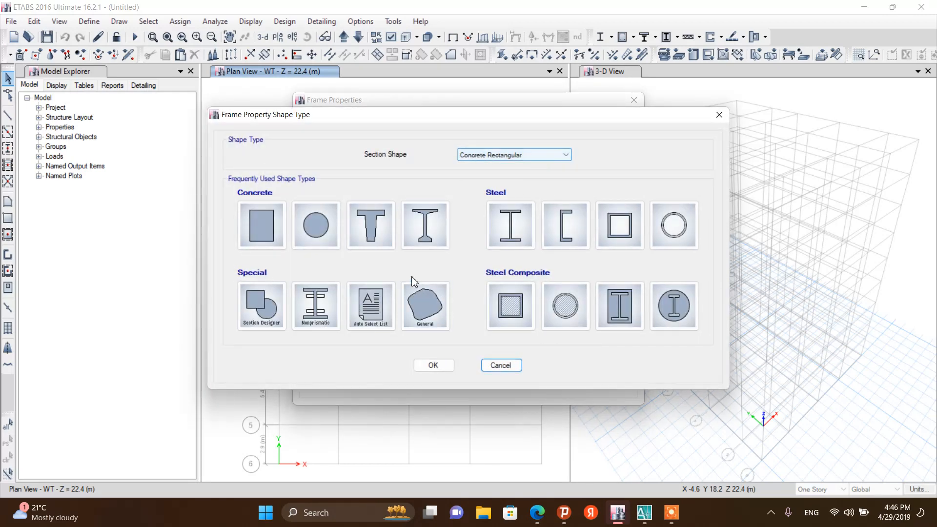
{"action": "left_click", "coordinate": [719, 114]}
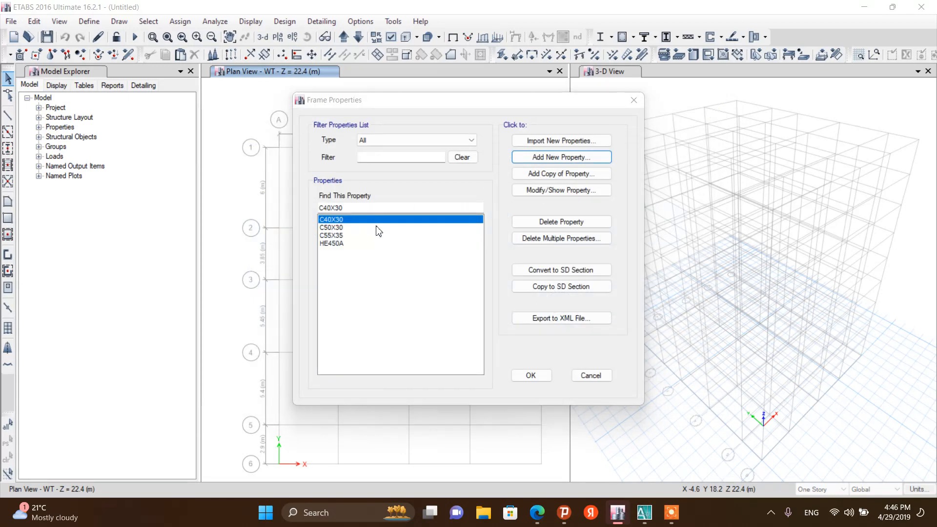
{"action": "left_click", "coordinate": [679, 69]}
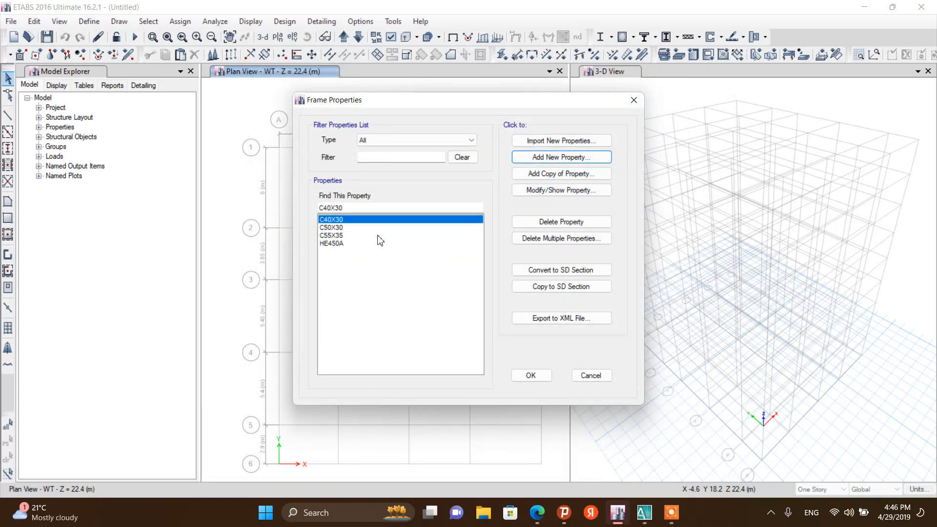
Add a copy of the C40X30 section named B40X25 and set its material to C20/25
{"action": "left_click", "coordinate": [555, 175]}
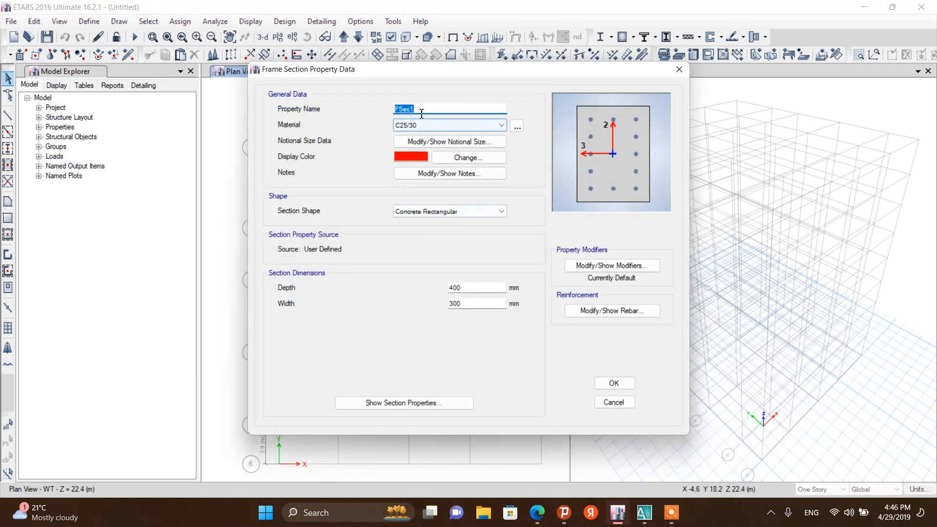
{"action": "type", "text": "B40X25"}
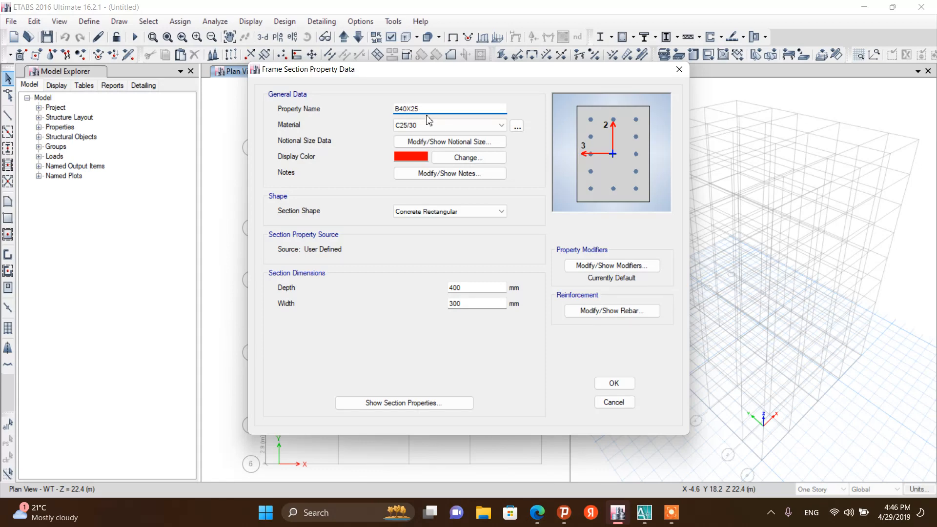
{"action": "left_click", "coordinate": [428, 124]}
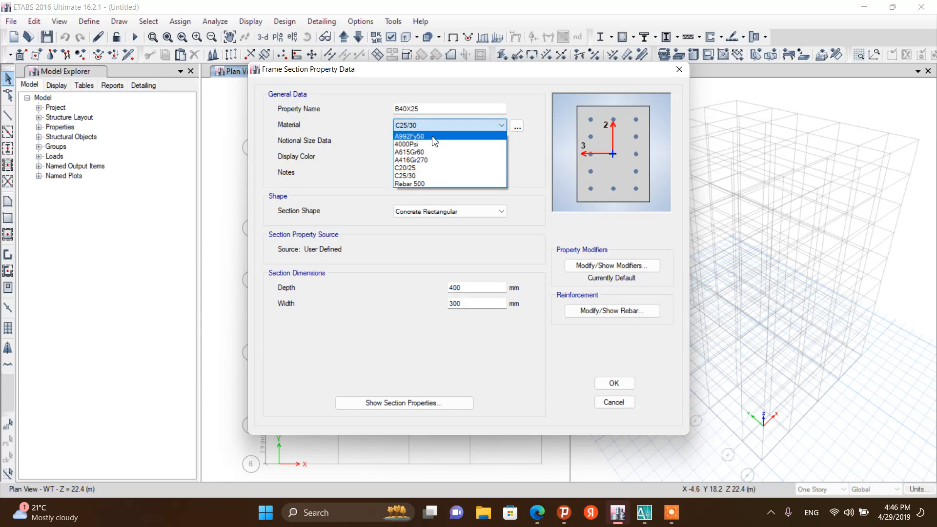
{"action": "left_click", "coordinate": [423, 168]}
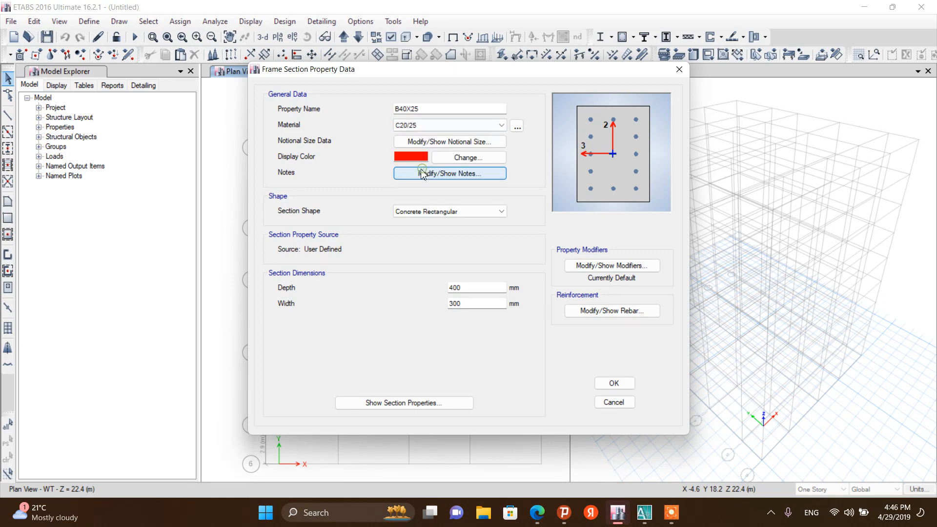
Set B40X25's display colour to dark green and its width to 250 mm
{"action": "left_click", "coordinate": [456, 158]}
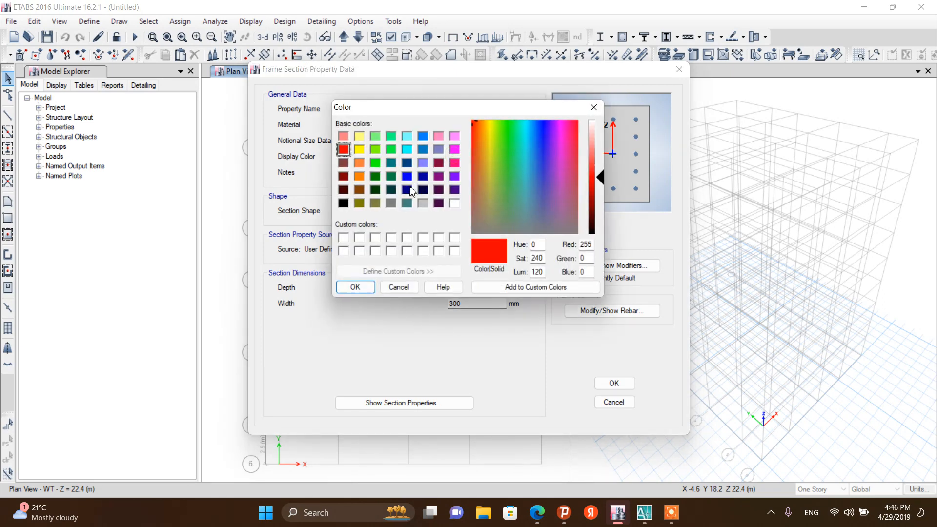
{"action": "left_click", "coordinate": [374, 177]}
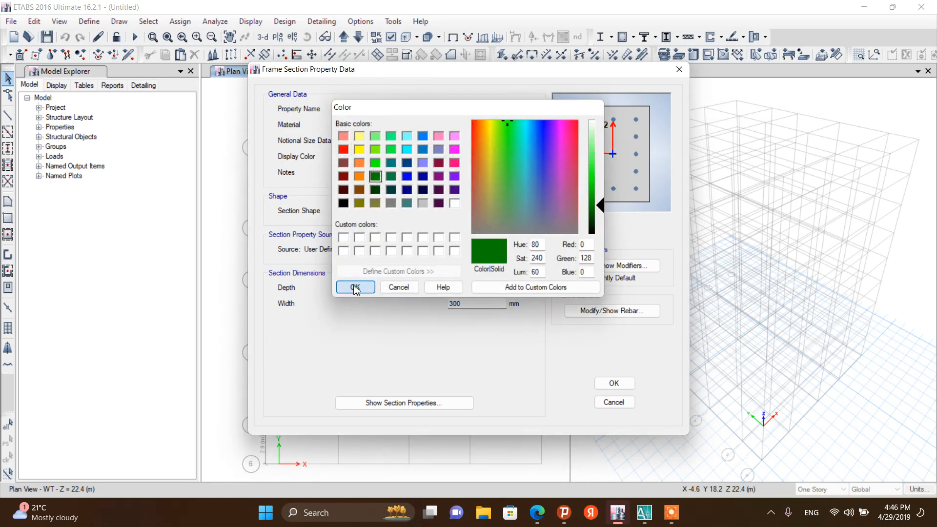
{"action": "left_click", "coordinate": [355, 287]}
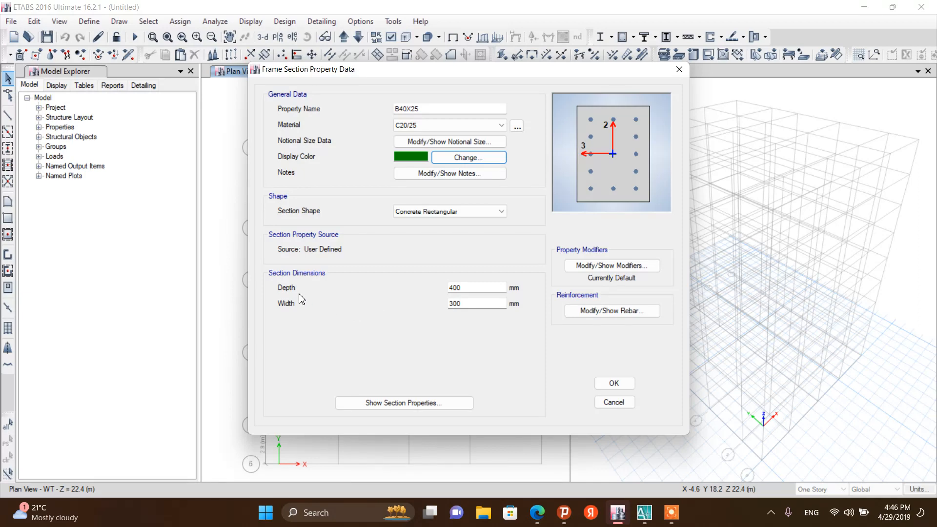
{"action": "double_click", "coordinate": [462, 303]}
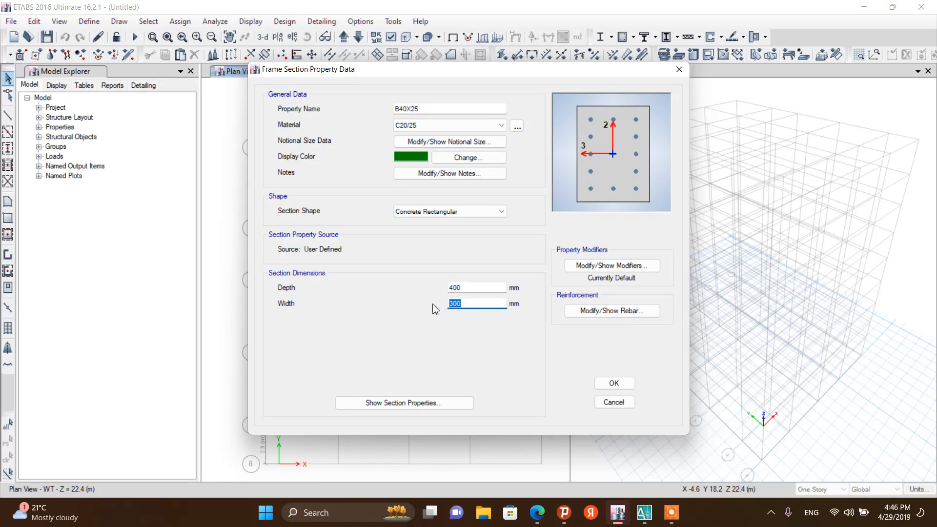
{"action": "type", "text": "250"}
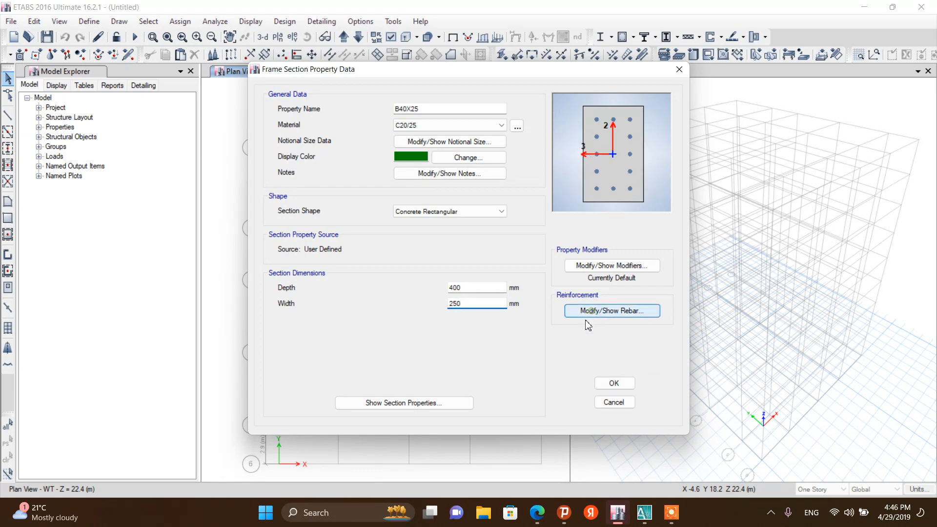
Set B40X25's reinforcement to M3 beam design with 45 mm cover for top and bottom bars, and confirm the section
{"action": "left_click", "coordinate": [594, 313]}
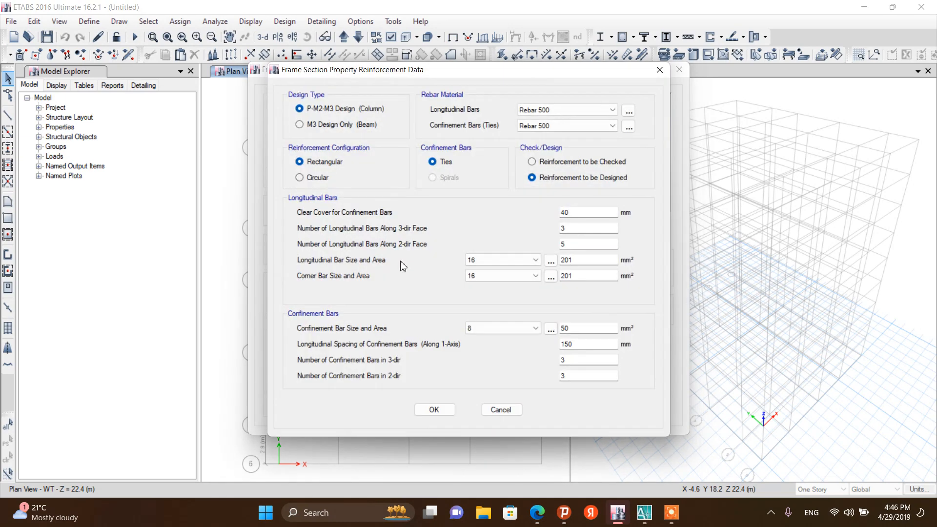
{"action": "left_click", "coordinate": [306, 126]}
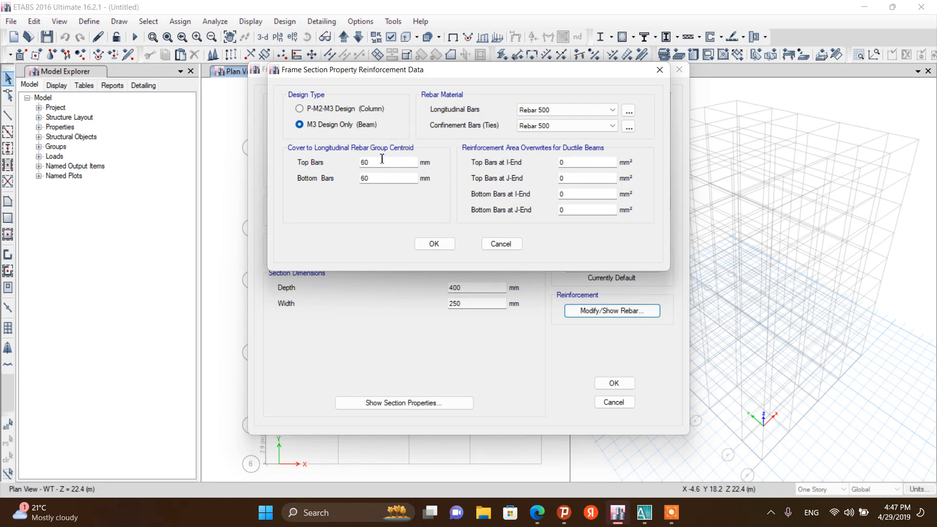
{"action": "double_click", "coordinate": [364, 163]}
{"action": "key", "text": "Return"}
{"action": "double_click", "coordinate": [368, 162]}
{"action": "right_click", "coordinate": [365, 161]}
{"action": "left_click", "coordinate": [396, 202]}
{"action": "left_click", "coordinate": [378, 177]}
{"action": "double_click", "coordinate": [366, 178]}
{"action": "right_click", "coordinate": [367, 179]}
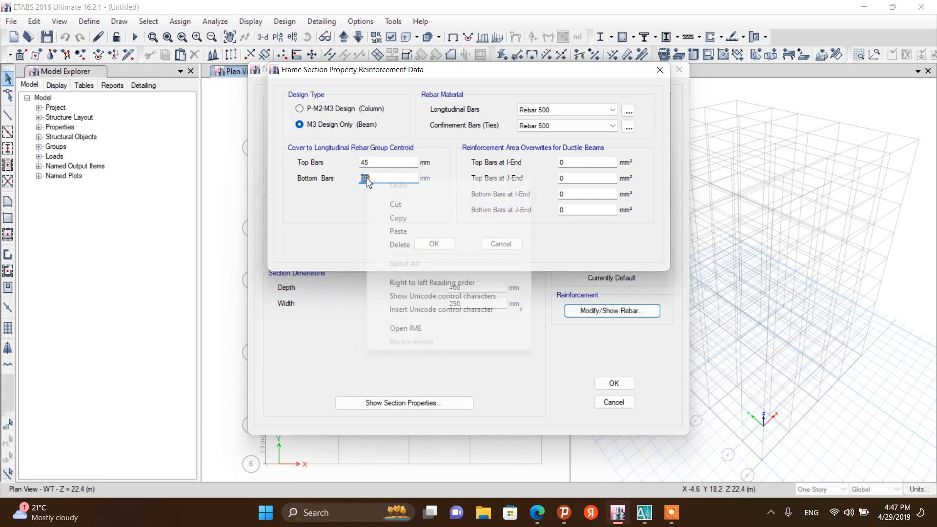
{"action": "left_click", "coordinate": [396, 232]}
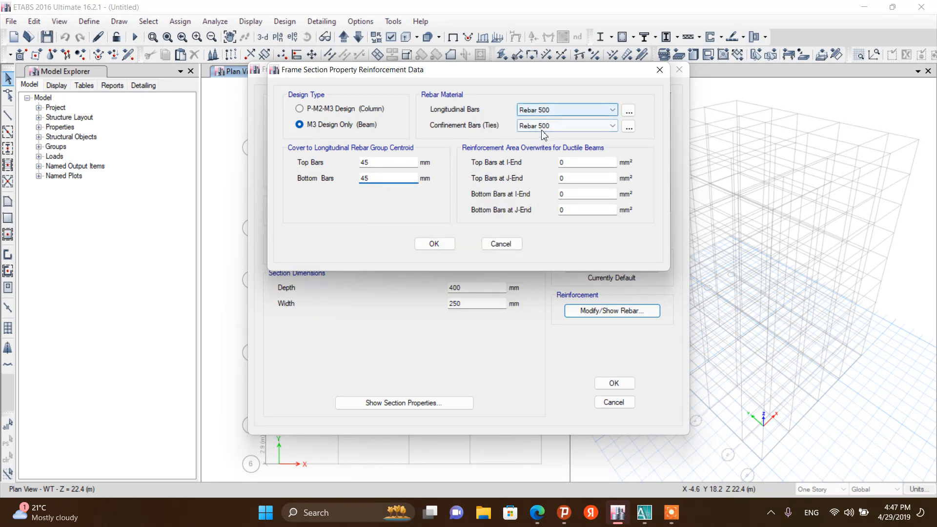
{"action": "left_click", "coordinate": [430, 244]}
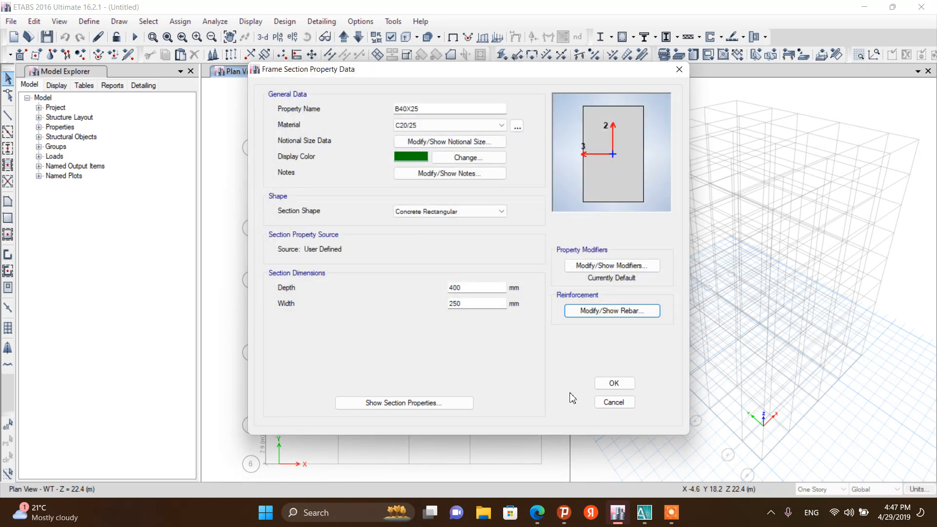
{"action": "left_click", "coordinate": [614, 383]}
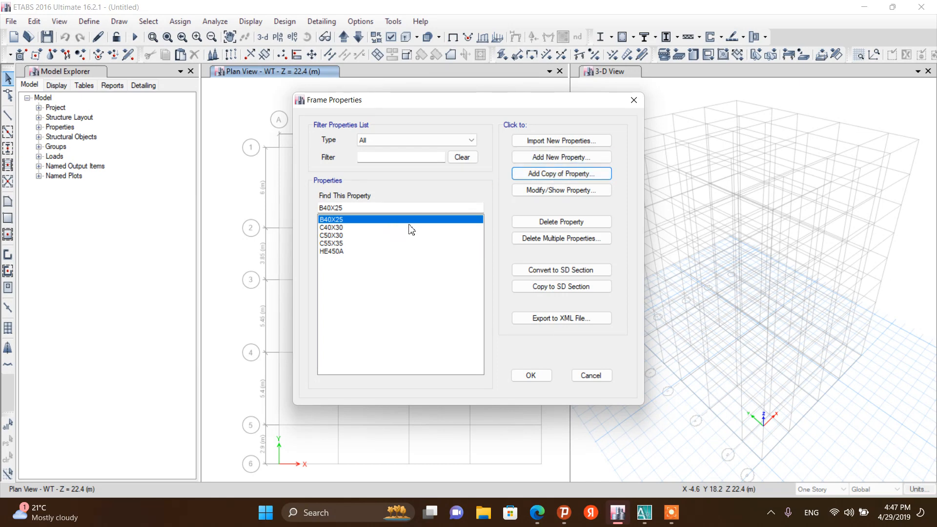
Add a copy of B40X25 named B40X20 and set its display colour to dark green
{"action": "left_click", "coordinate": [561, 174]}
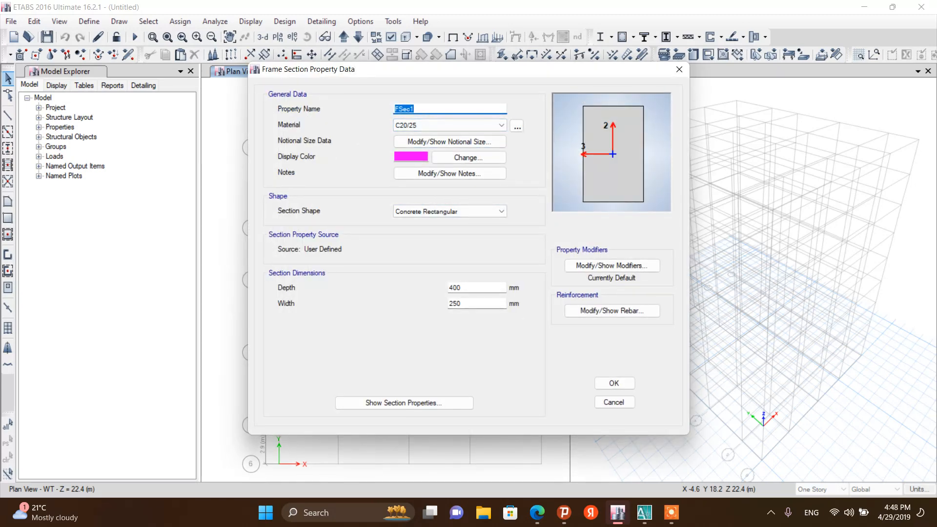
{"action": "type", "text": "B40X20"}
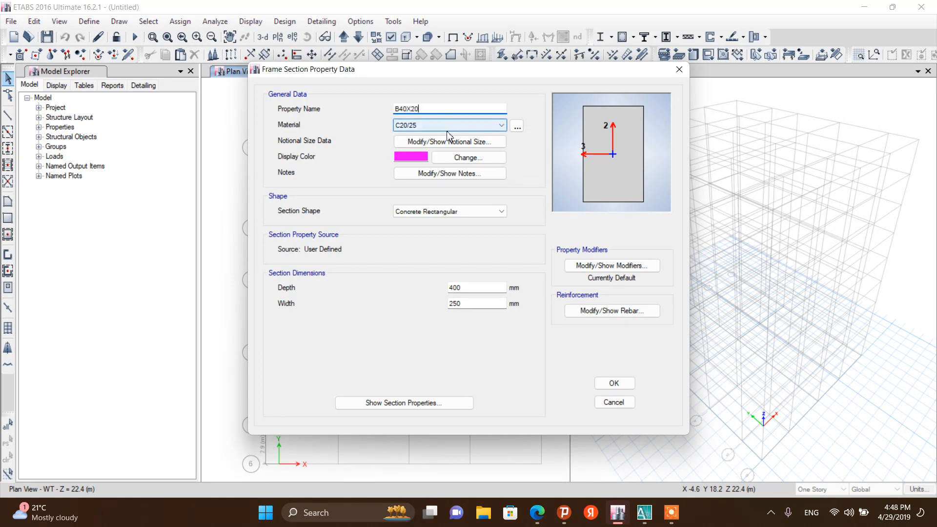
{"action": "left_click", "coordinate": [475, 162]}
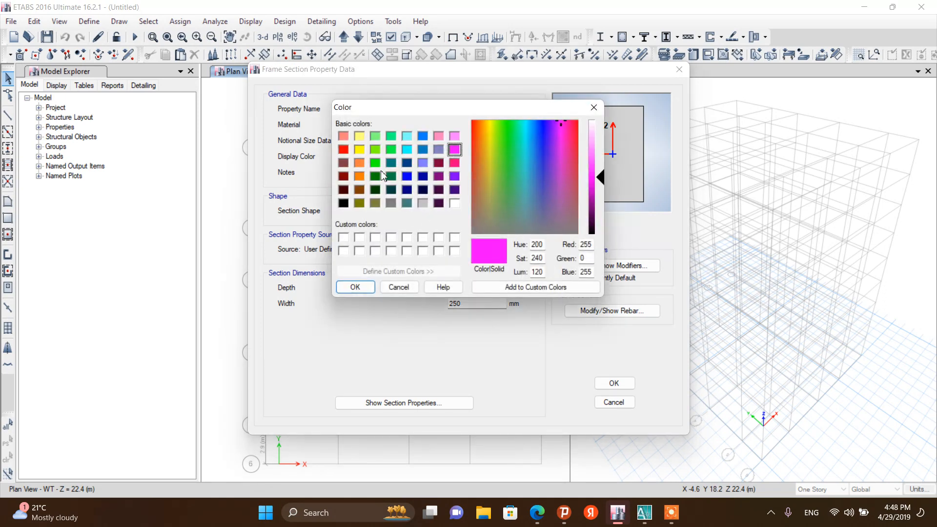
{"action": "left_click", "coordinate": [376, 177]}
{"action": "left_click", "coordinate": [355, 287]}
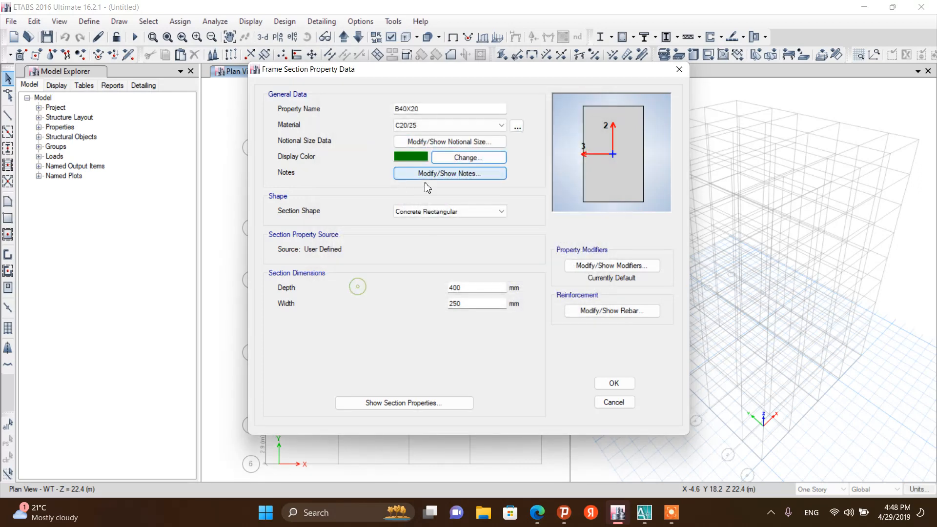
Set B40X20's width to 200 mm, accept its beam reinforcement, and confirm the section
{"action": "double_click", "coordinate": [467, 303]}
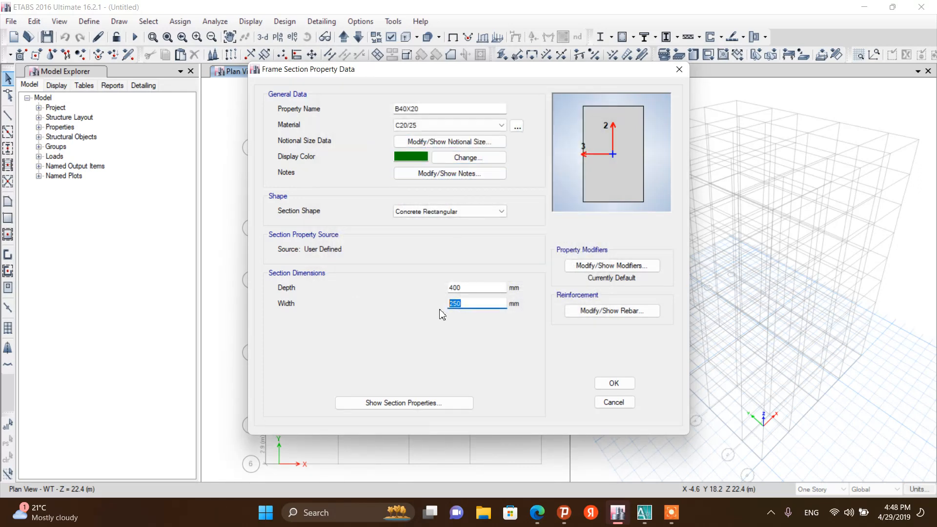
{"action": "type", "text": "200"}
{"action": "left_click", "coordinate": [587, 313]}
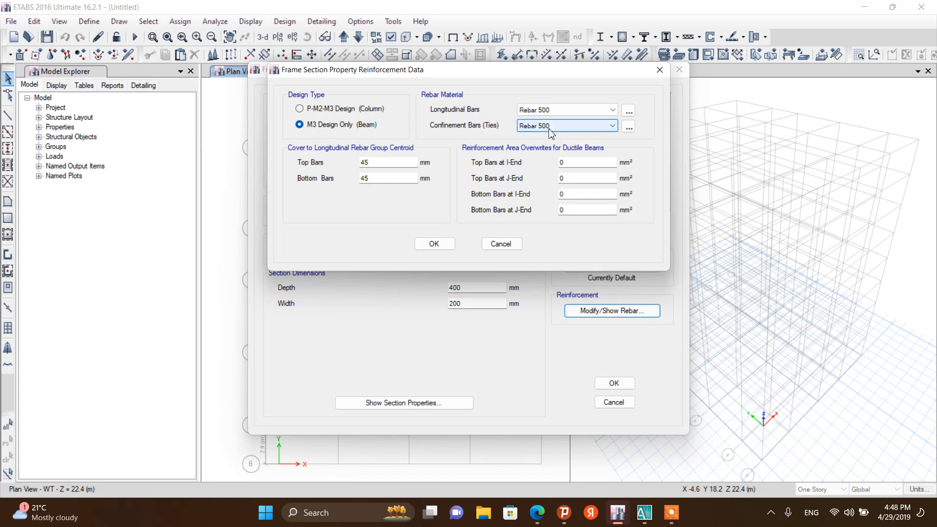
{"action": "left_click", "coordinate": [429, 244]}
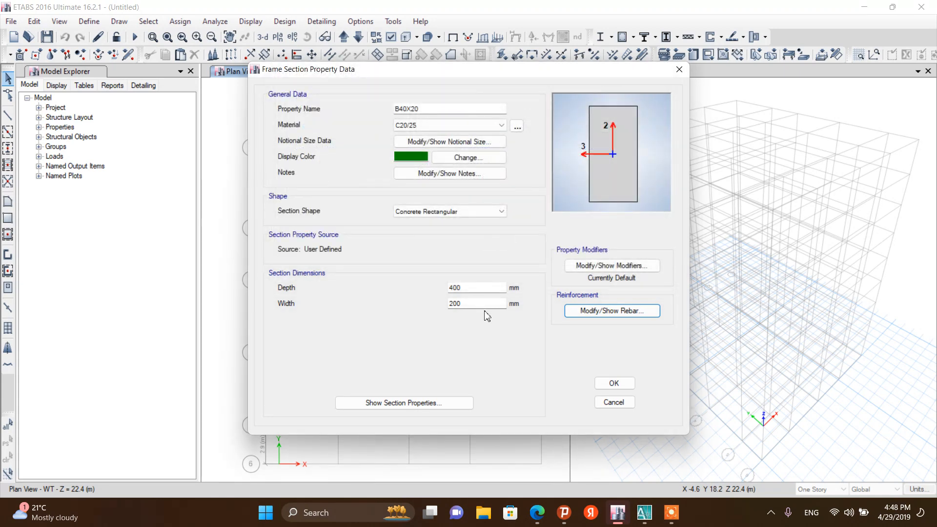
{"action": "left_click", "coordinate": [614, 384]}
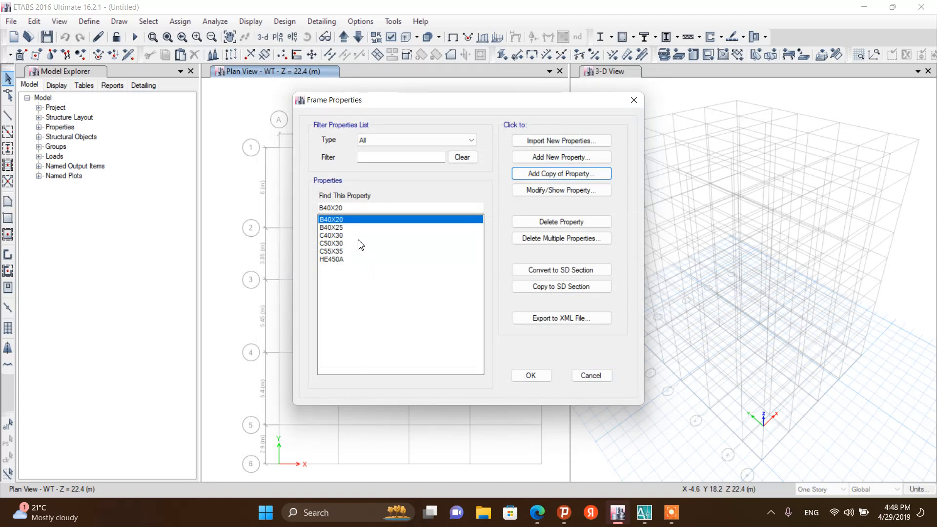
Rename the Slab1 slab section to Slab160 and set its material to C20/25
{"action": "left_click", "coordinate": [528, 377]}
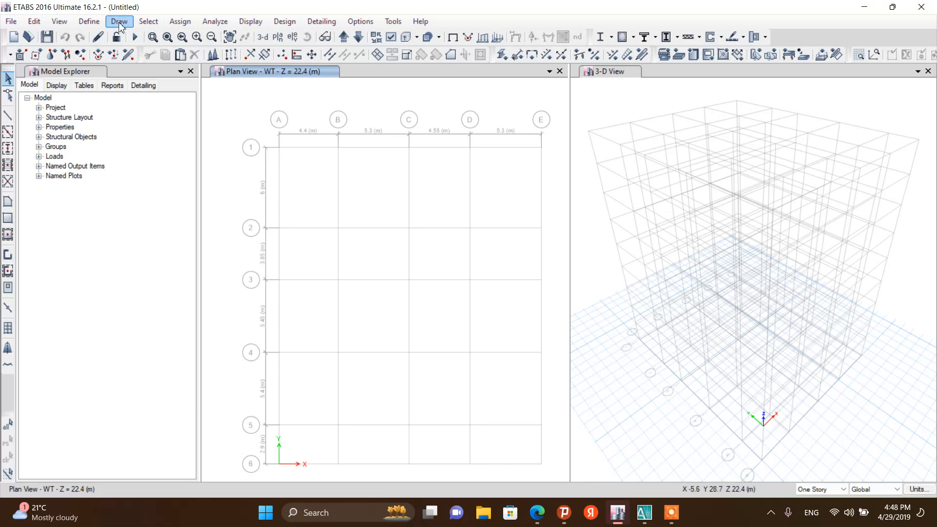
{"action": "left_click", "coordinate": [89, 21]}
{"action": "mouse_move", "coordinate": [110, 56]}
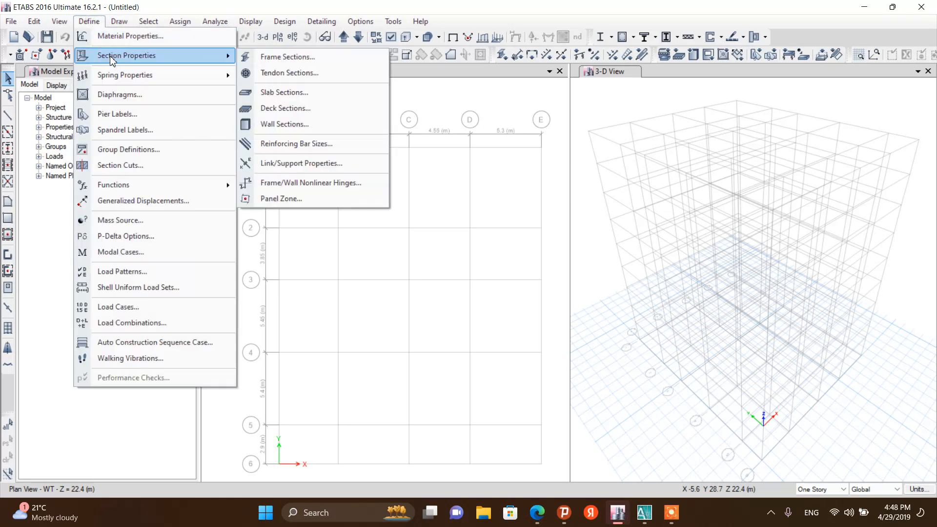
{"action": "left_click", "coordinate": [286, 94]}
{"action": "left_click", "coordinate": [376, 218]}
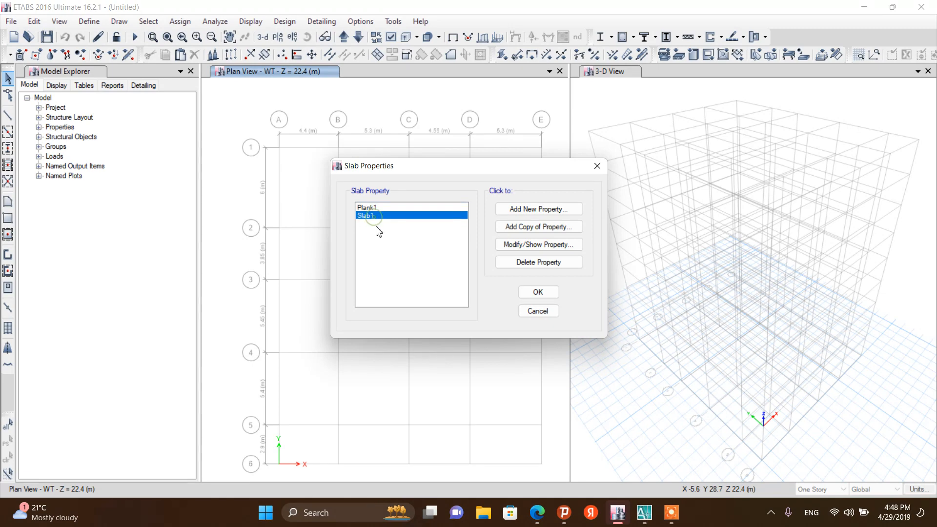
{"action": "left_click", "coordinate": [527, 246]}
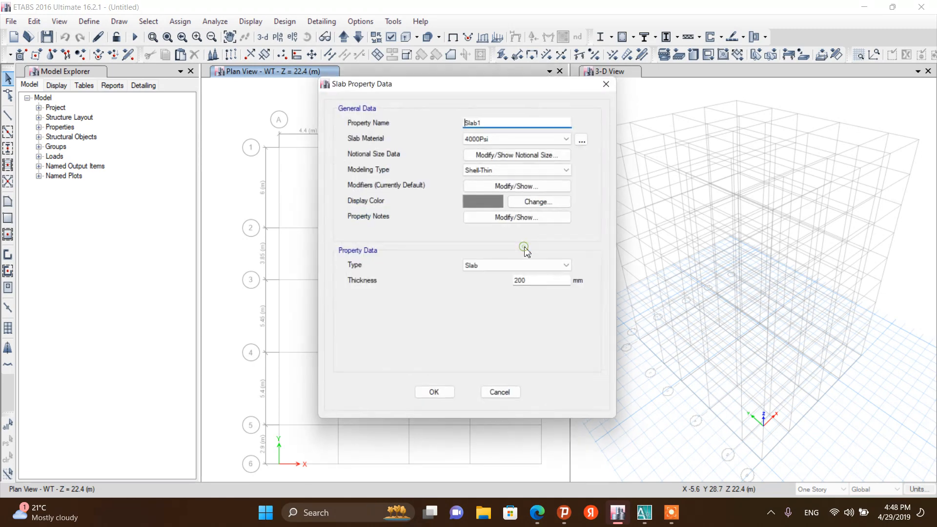
{"action": "left_click", "coordinate": [488, 122]}
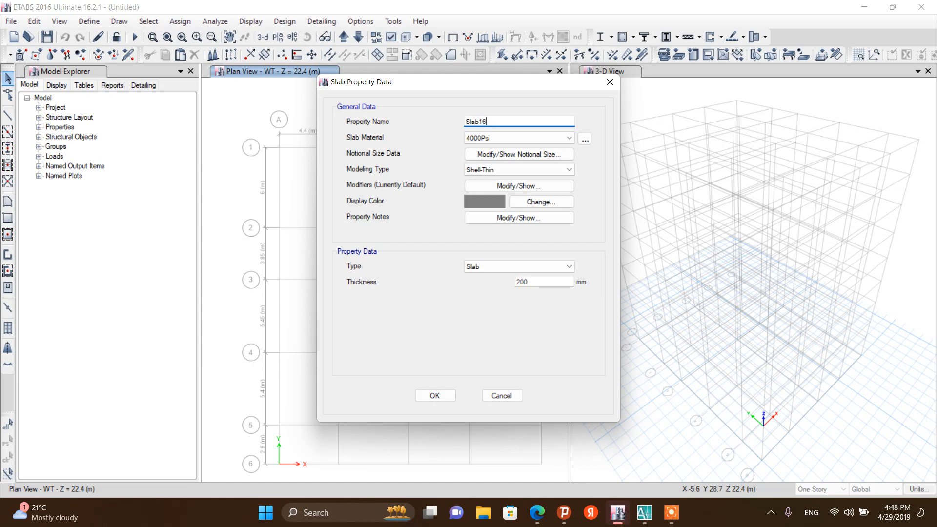
{"action": "left_click", "coordinate": [503, 138]}
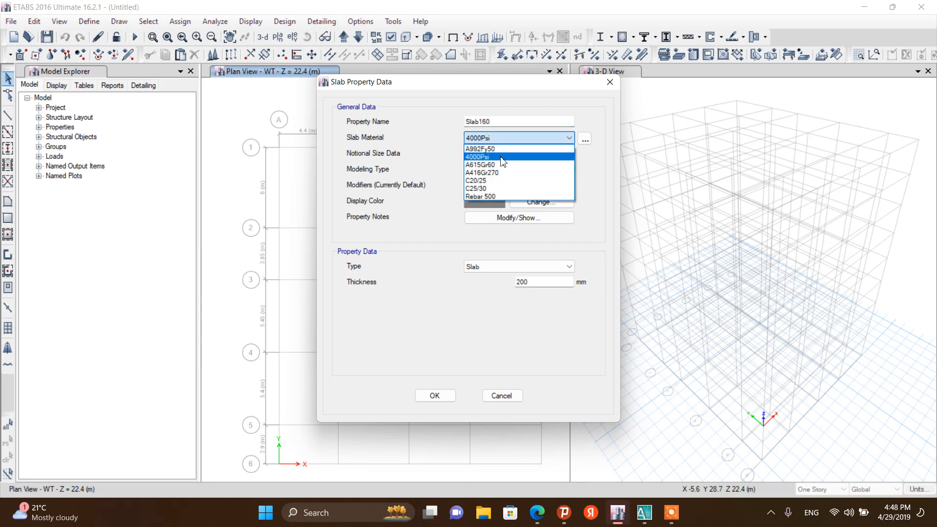
{"action": "left_click", "coordinate": [491, 180]}
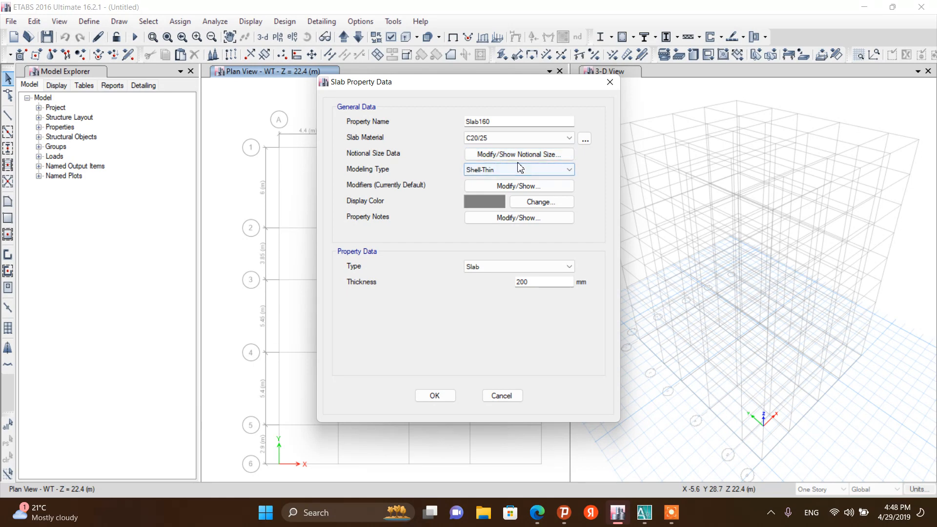
Keep Slab160 as Shell-Thin with its grey display colour, set its thickness to 160 mm, and confirm the section
{"action": "left_click", "coordinate": [511, 170]}
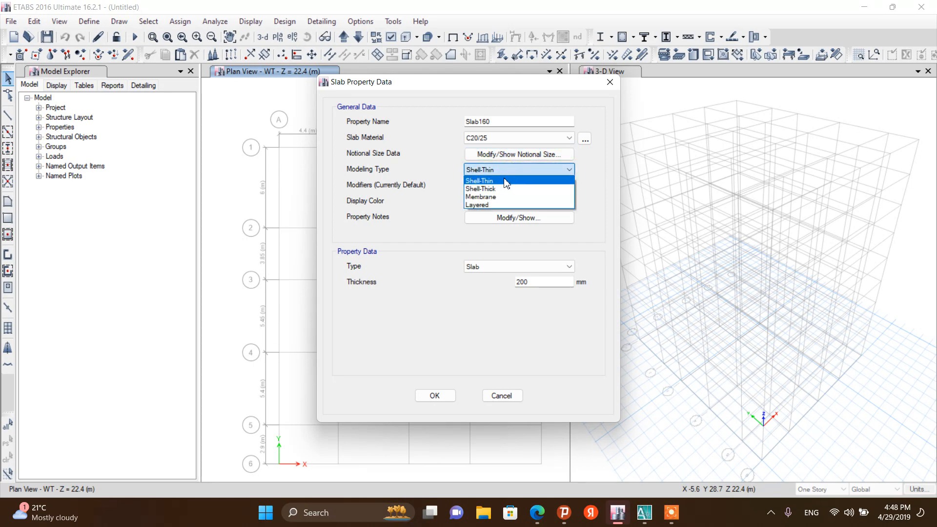
{"action": "left_click", "coordinate": [505, 182]}
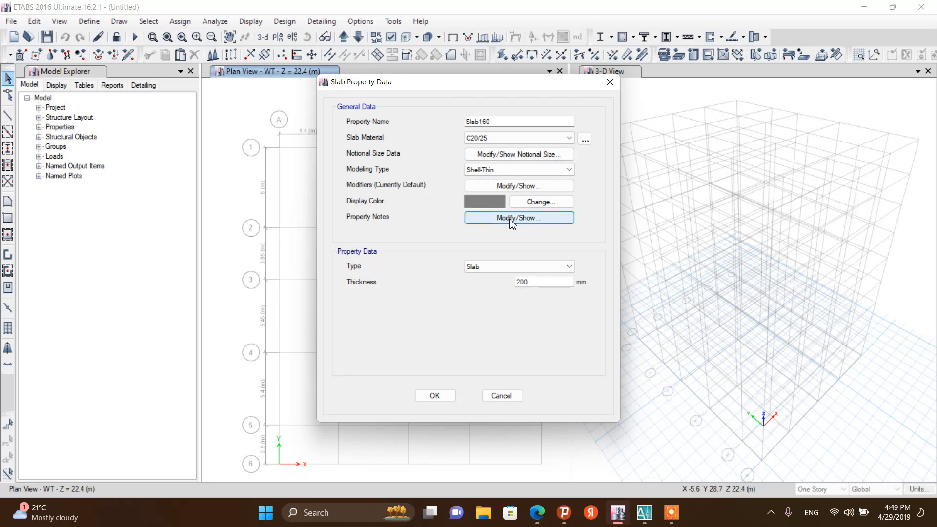
{"action": "left_click", "coordinate": [539, 201]}
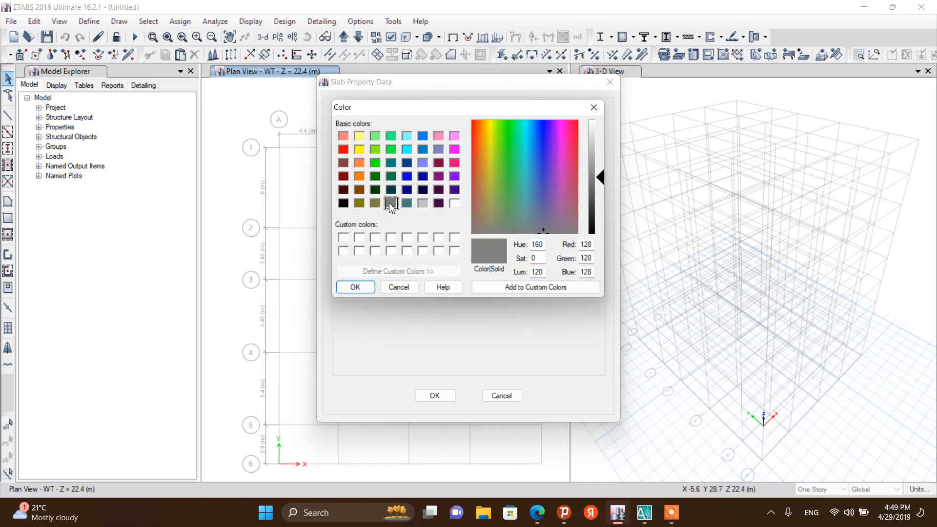
{"action": "left_click", "coordinate": [355, 287]}
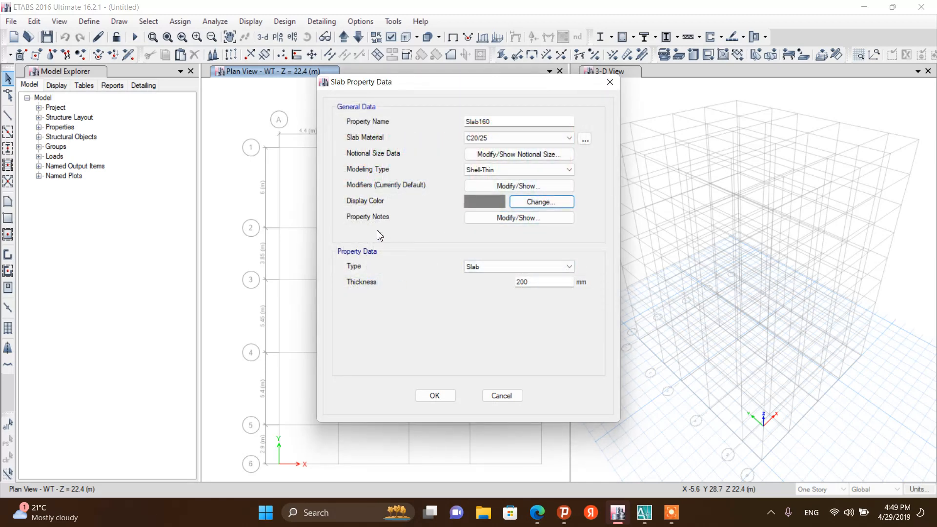
{"action": "double_click", "coordinate": [538, 282]}
{"action": "type", "text": "160"}
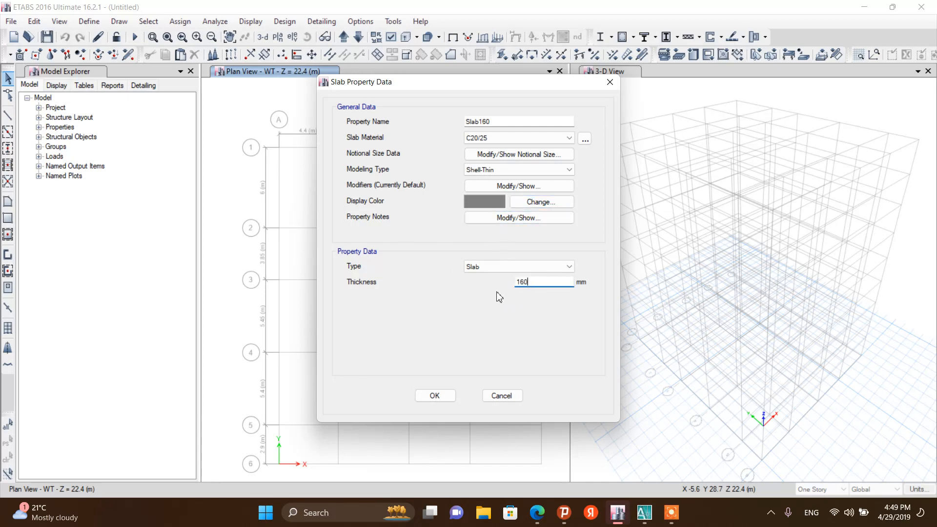
{"action": "left_click", "coordinate": [434, 396]}
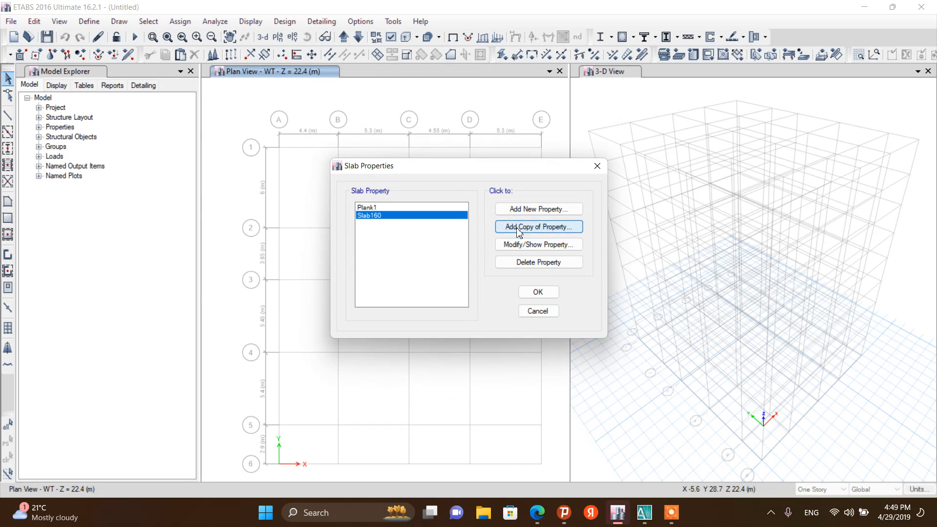
Add a copy of Slab160 named Slab150 with 150 mm thickness, and confirm the slab sections
{"action": "left_click", "coordinate": [537, 227]}
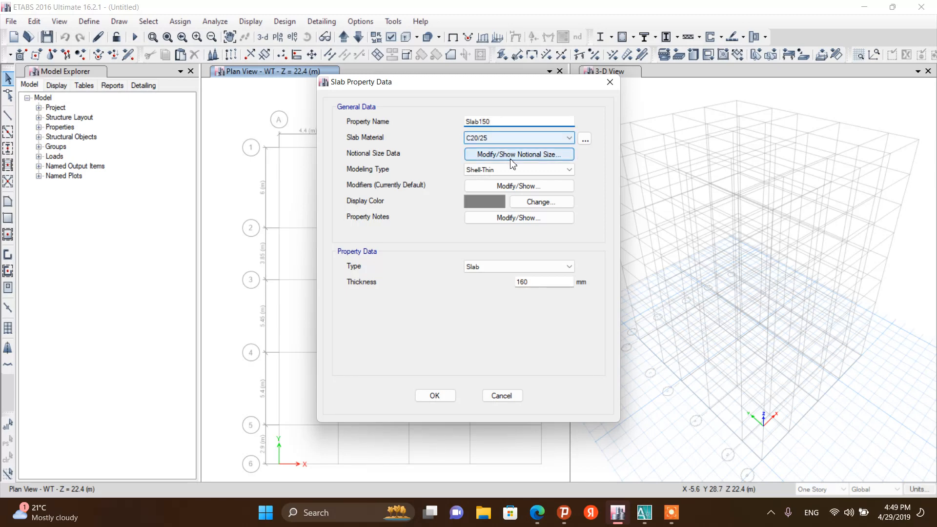
{"action": "left_click", "coordinate": [524, 287]}
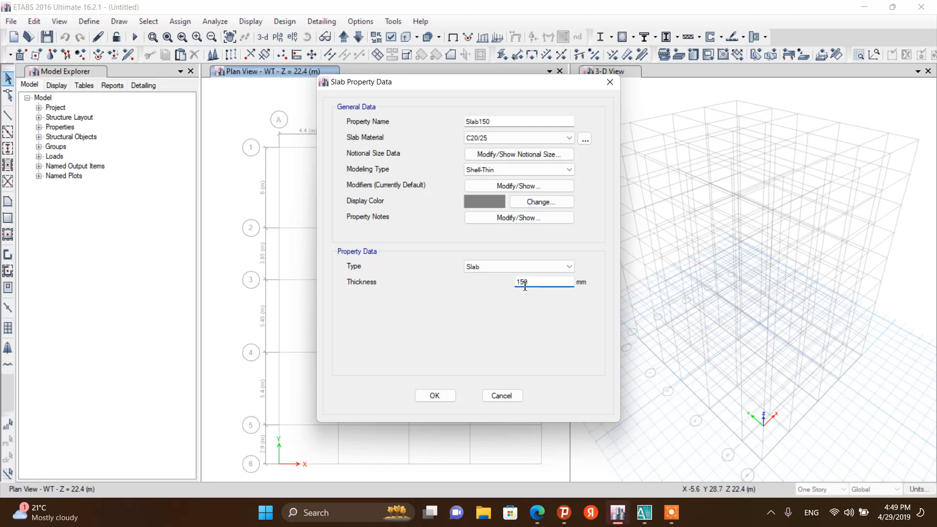
{"action": "left_click", "coordinate": [512, 218]}
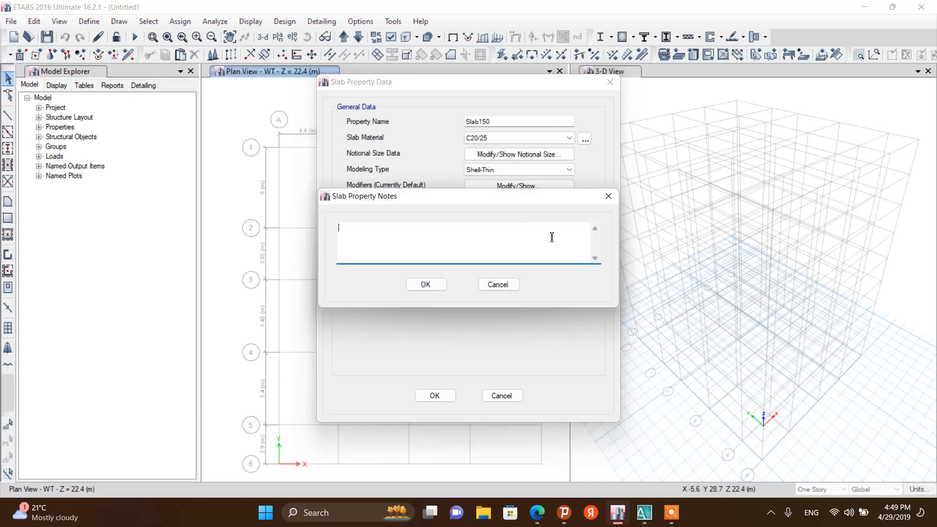
{"action": "left_click", "coordinate": [609, 196]}
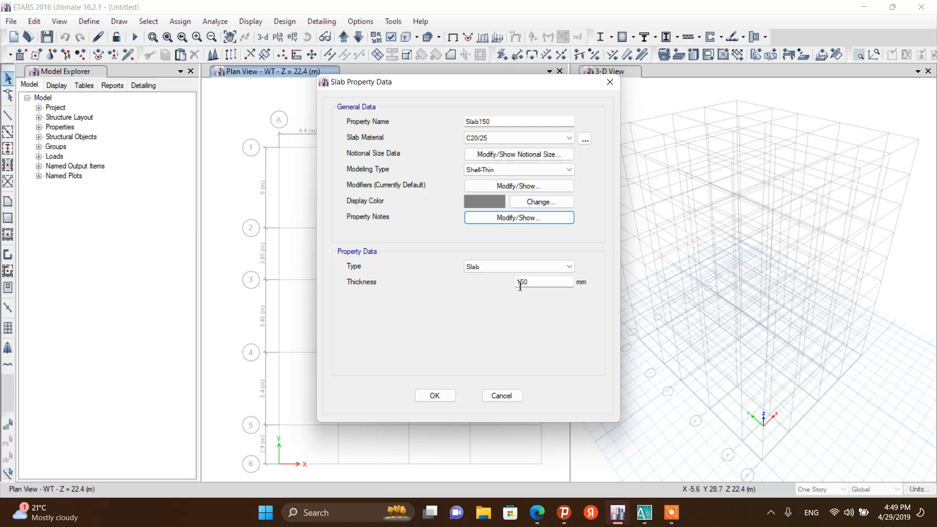
{"action": "left_click", "coordinate": [431, 395]}
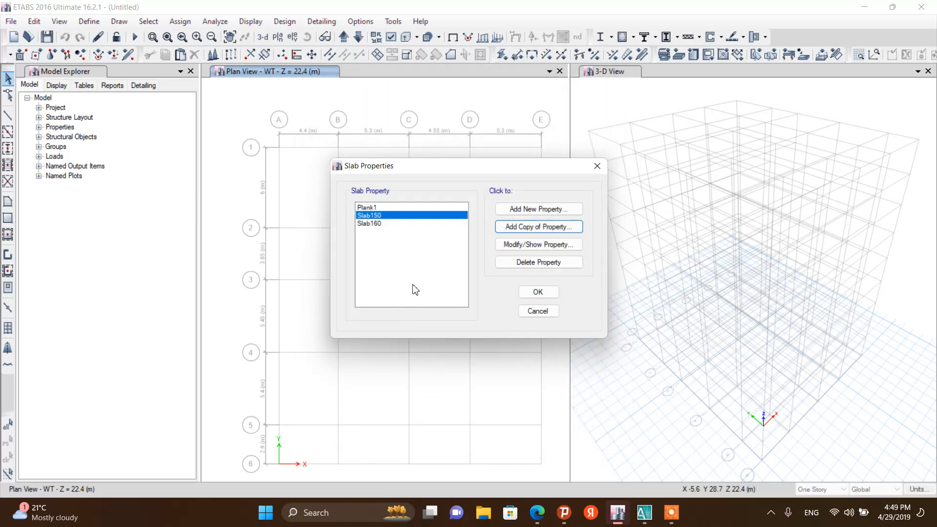
{"action": "left_click", "coordinate": [526, 293]}
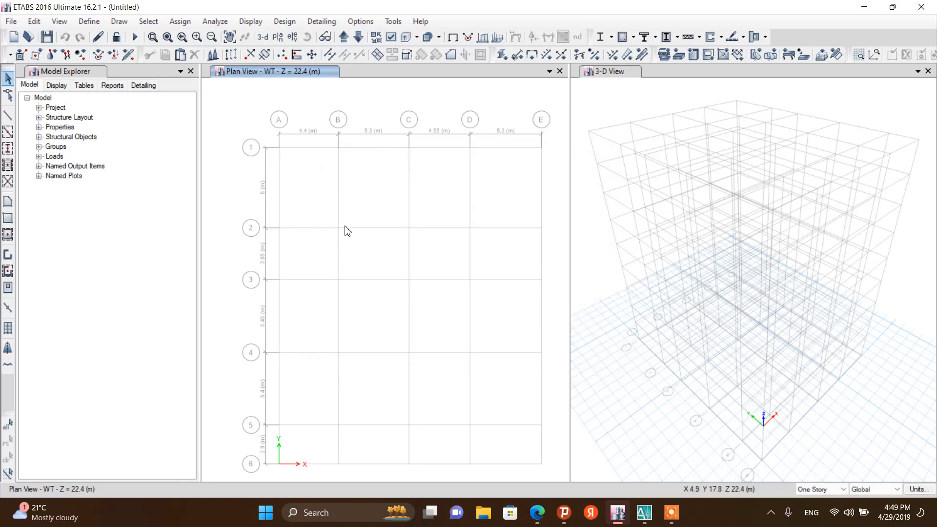
Reopen the slab sections and add a copy of Slab160 named Stair 160
{"action": "left_click", "coordinate": [88, 22]}
{"action": "mouse_move", "coordinate": [104, 61]}
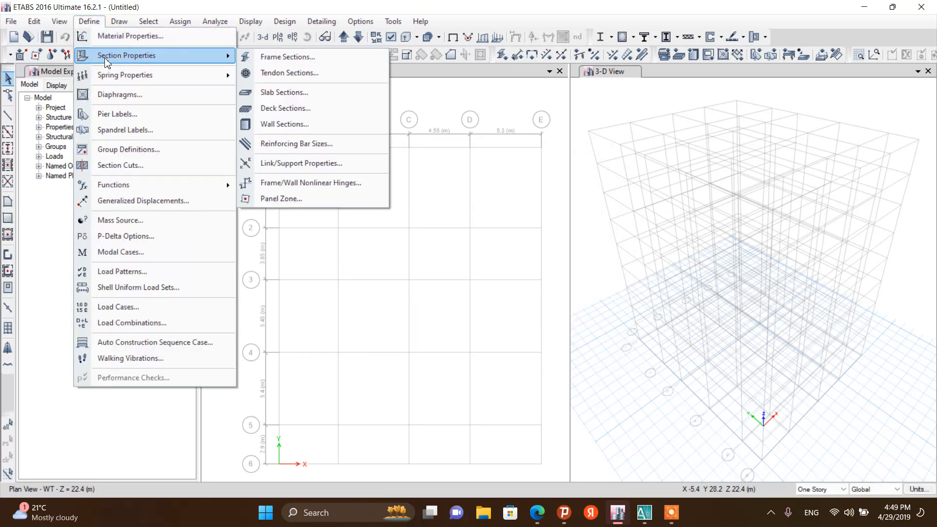
{"action": "left_click", "coordinate": [282, 93]}
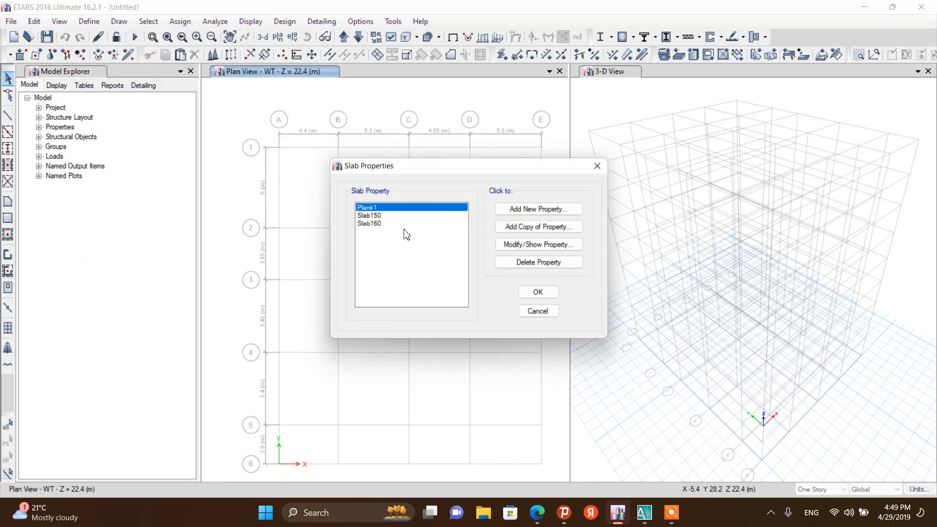
{"action": "left_click", "coordinate": [383, 223]}
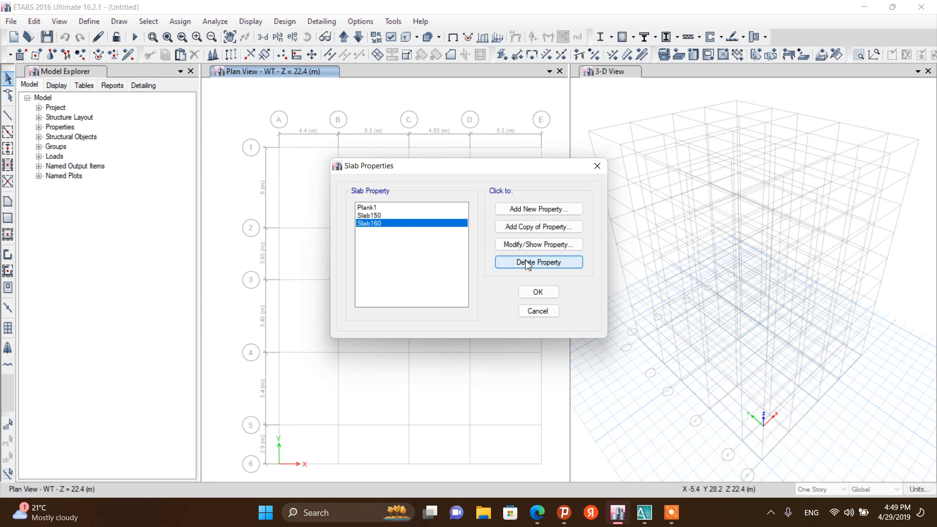
{"action": "left_click", "coordinate": [538, 228]}
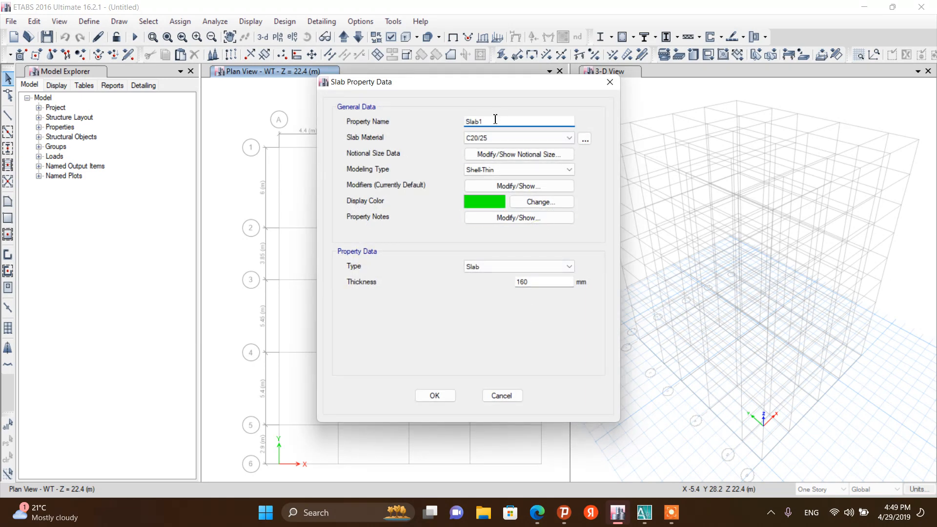
{"action": "left_click_drag", "start_coordinate": [481, 125], "coordinate": [448, 125]}
{"action": "type", "text": "60"}
Set Stair 160's display colour to magenta and confirm the slab sections
{"action": "left_click", "coordinate": [533, 201]}
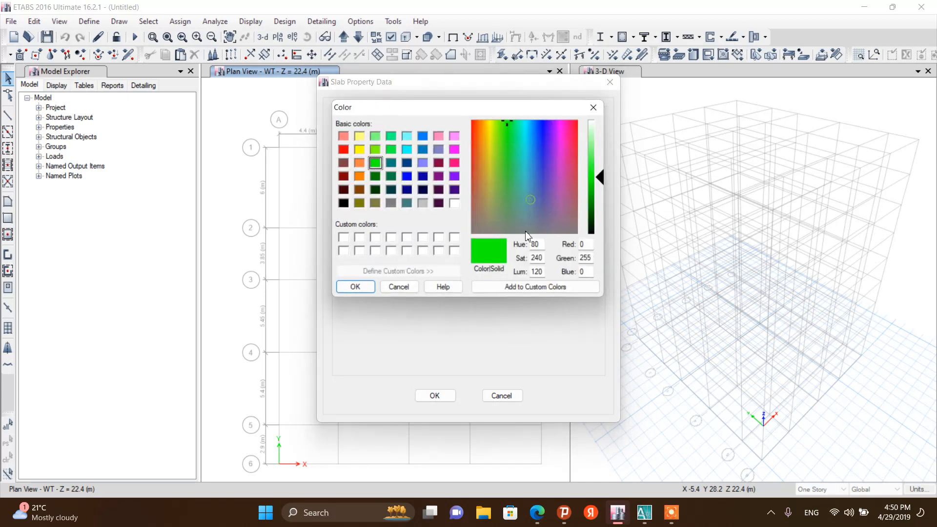
{"action": "left_click", "coordinate": [454, 149]}
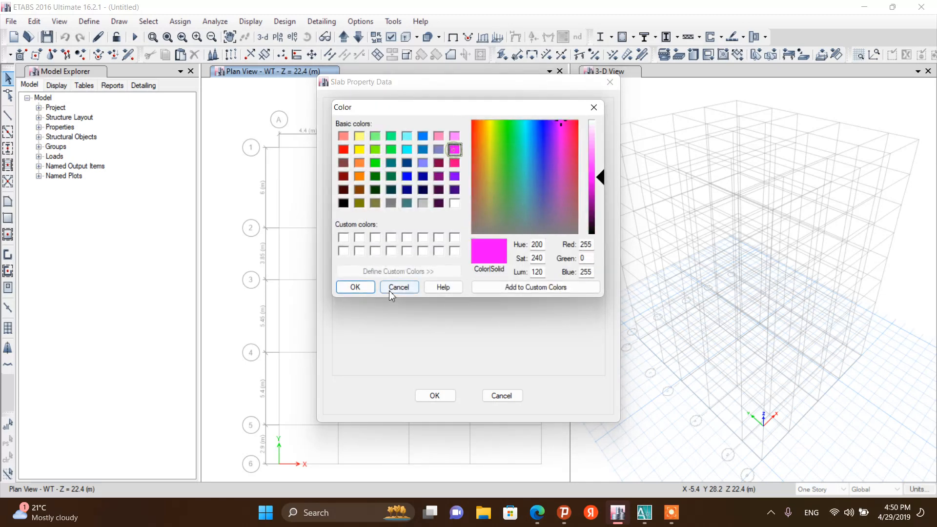
{"action": "left_click", "coordinate": [355, 287]}
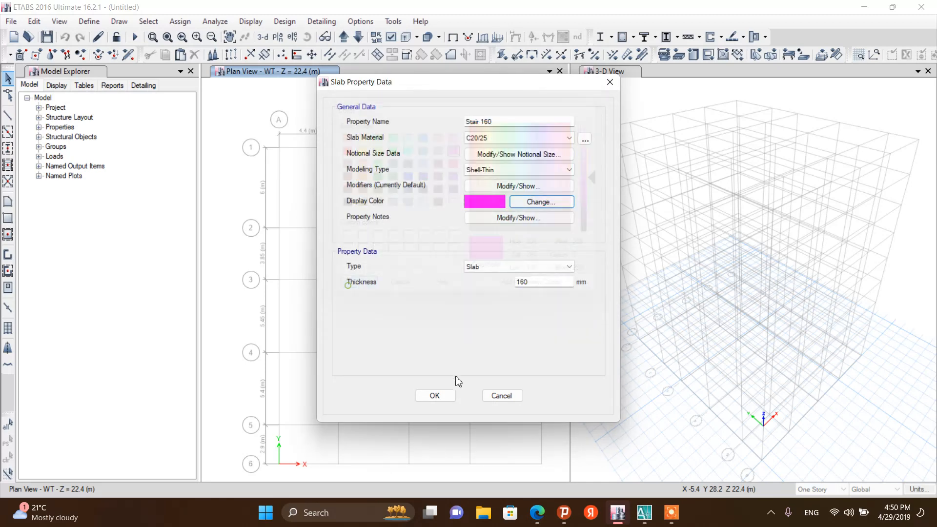
{"action": "left_click", "coordinate": [435, 394]}
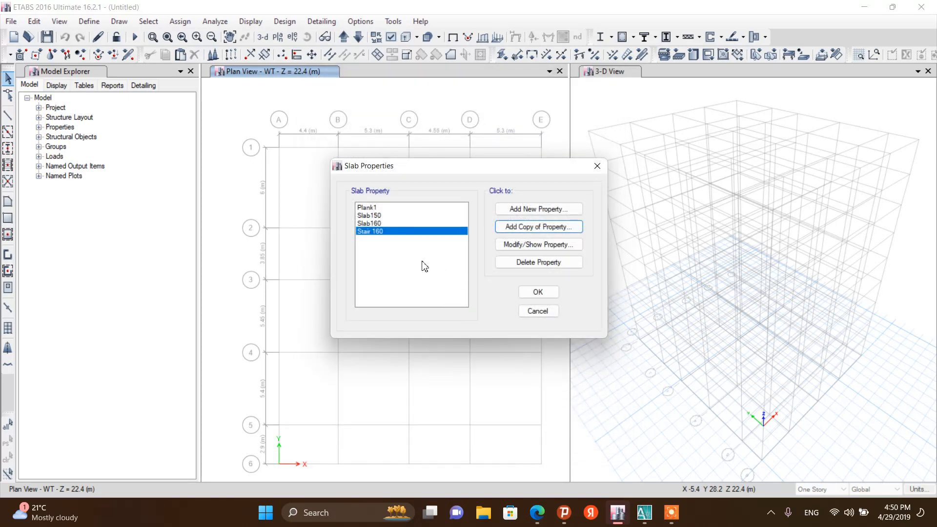
{"action": "left_click", "coordinate": [537, 292]}
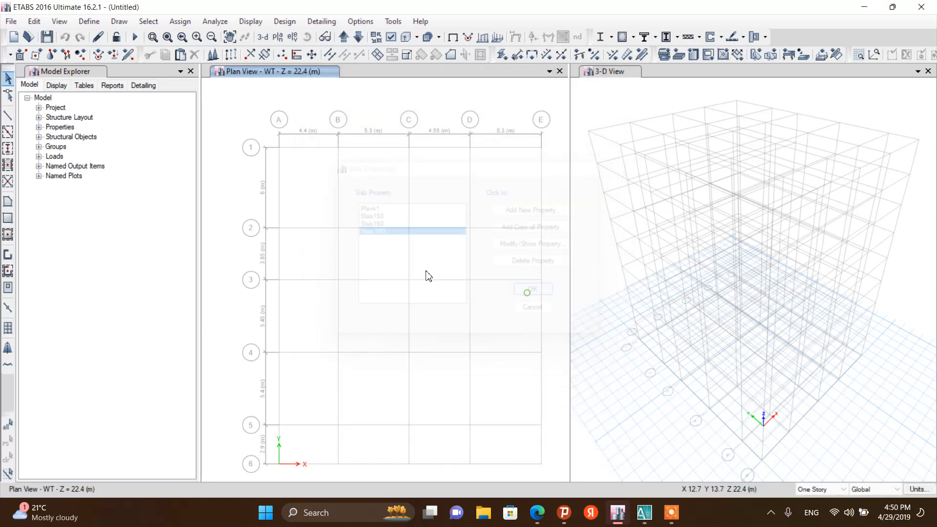
Open the wall section properties list
{"action": "left_click", "coordinate": [89, 21]}
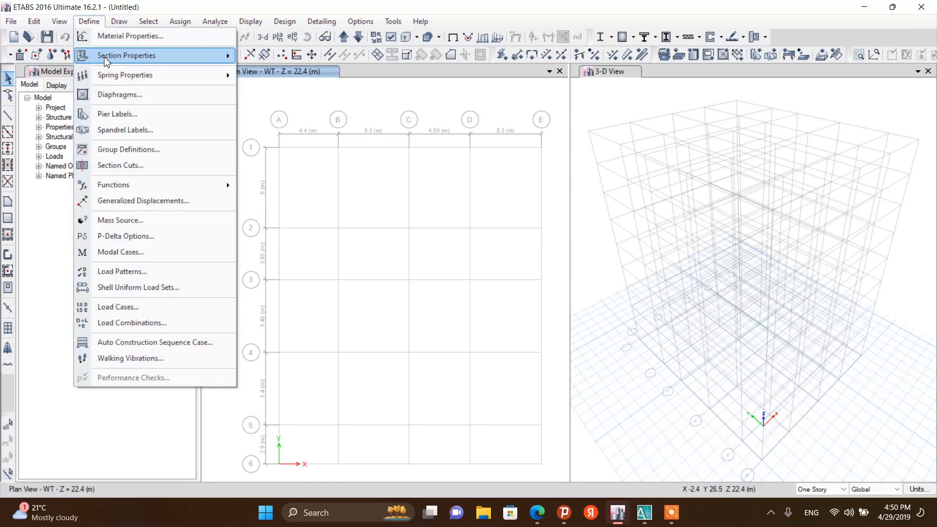
{"action": "mouse_move", "coordinate": [117, 55]}
{"action": "left_click", "coordinate": [282, 126]}
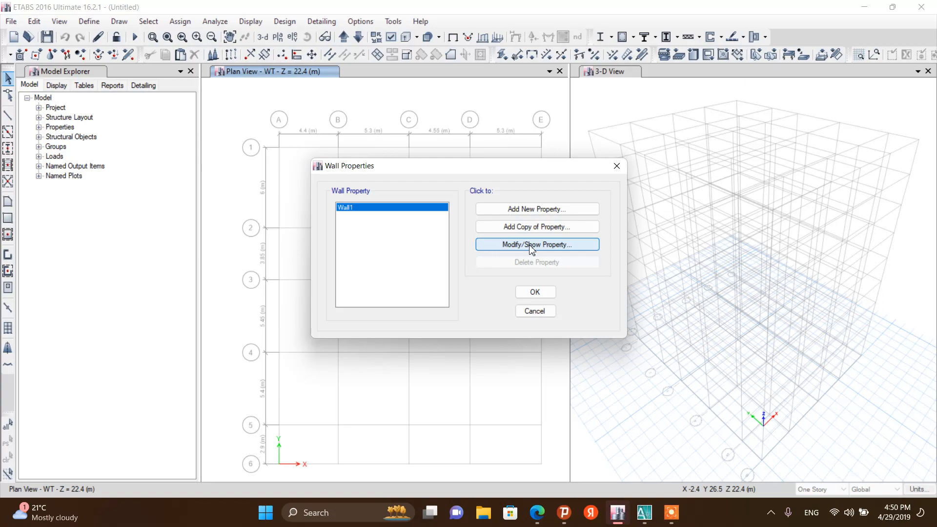
Switch to AutoCAD and zoom into the floor plans to examine the elevator shaft wall thickness
{"action": "left_click", "coordinate": [644, 513]}
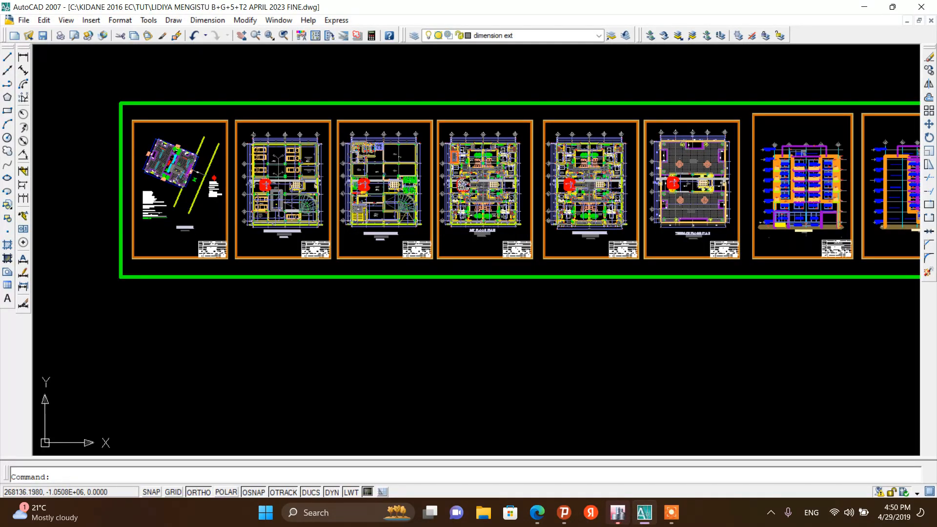
{"action": "scroll", "coordinate": [483, 171], "scroll_direction": "up", "scroll_amount": 8}
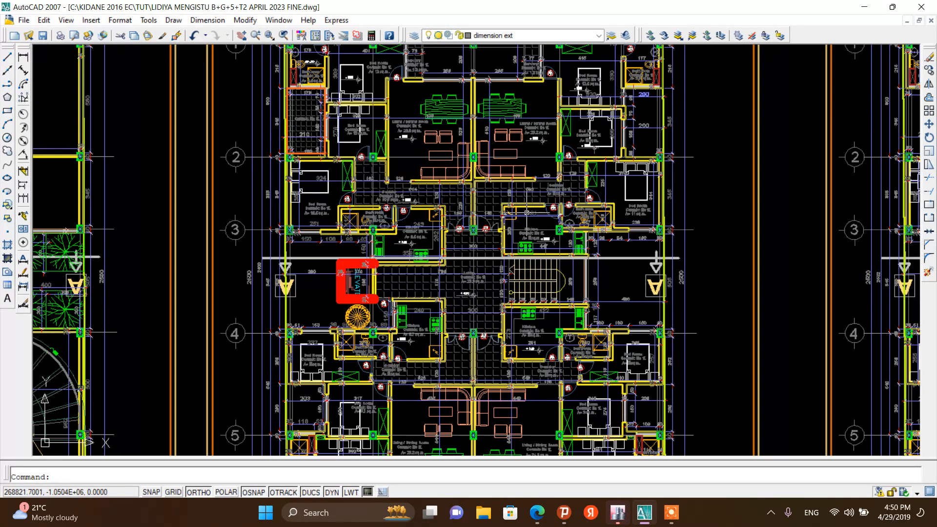
{"action": "scroll", "coordinate": [527, 213], "scroll_direction": "down", "scroll_amount": 2}
{"action": "scroll", "coordinate": [424, 266], "scroll_direction": "up", "scroll_amount": 3}
{"action": "scroll", "coordinate": [429, 249], "scroll_direction": "down", "scroll_amount": 8}
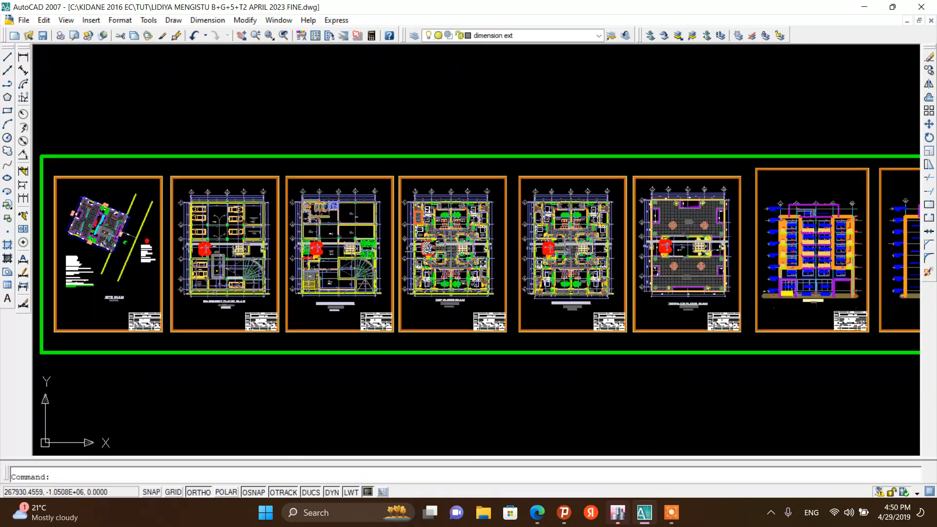
{"action": "scroll", "coordinate": [180, 270], "scroll_direction": "up", "scroll_amount": 4}
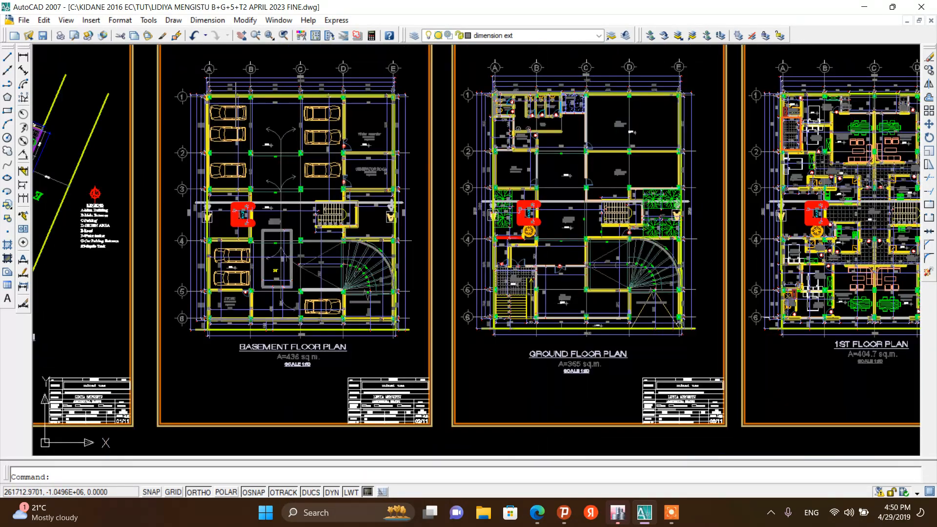
{"action": "scroll", "coordinate": [237, 244], "scroll_direction": "down", "scroll_amount": 2}
{"action": "scroll", "coordinate": [430, 272], "scroll_direction": "up", "scroll_amount": 3}
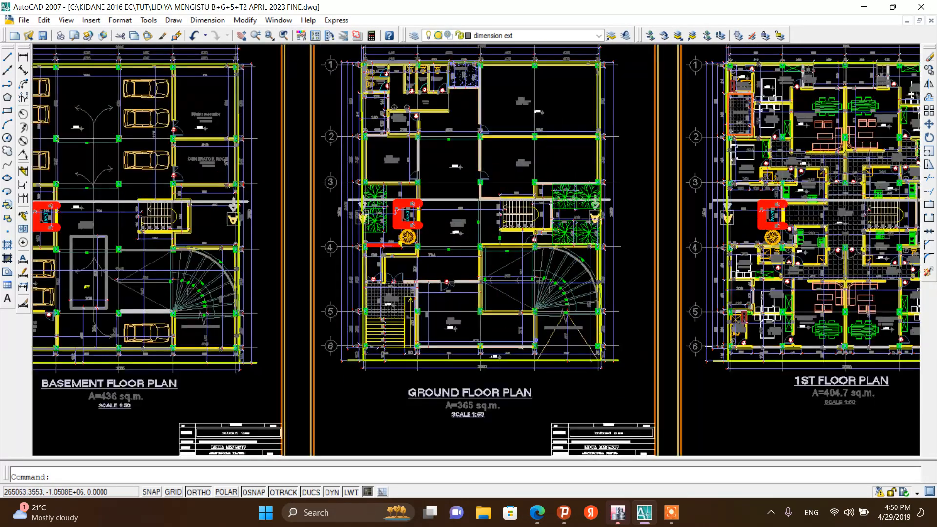
{"action": "scroll", "coordinate": [407, 215], "scroll_direction": "up", "scroll_amount": 3}
{"action": "scroll", "coordinate": [352, 186], "scroll_direction": "up", "scroll_amount": 3}
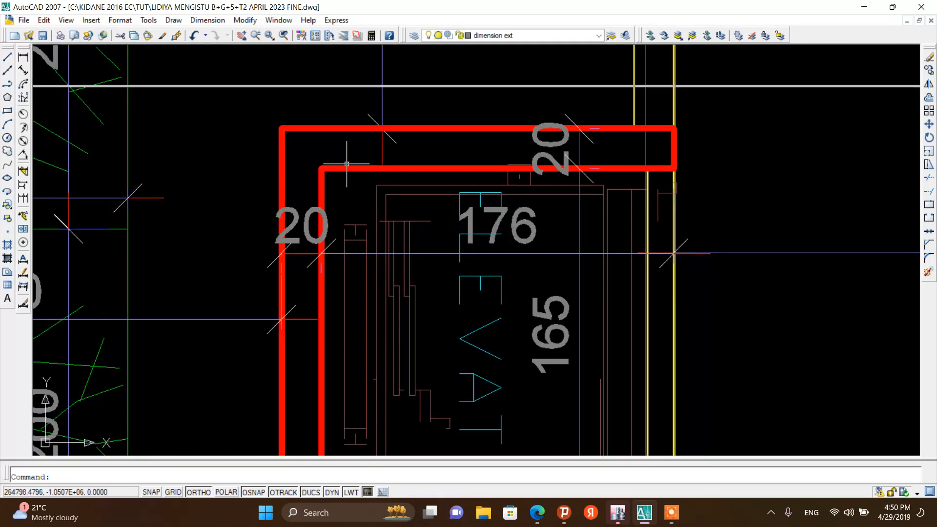
Return to ETABS, open the Wall1 section for modification and rename it Wall200
{"action": "scroll", "coordinate": [347, 164], "scroll_direction": "down", "scroll_amount": 3}
{"action": "scroll", "coordinate": [395, 167], "scroll_direction": "down", "scroll_amount": 4}
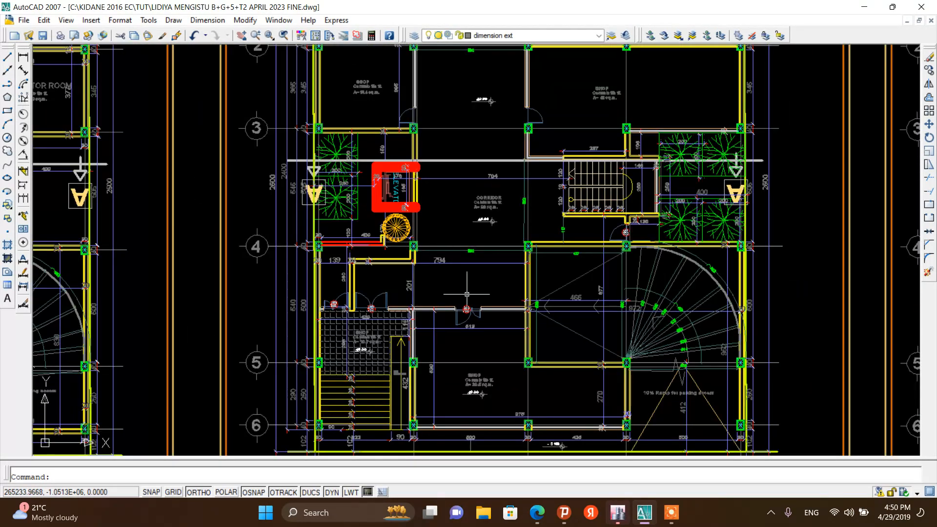
{"action": "left_click", "coordinate": [618, 513]}
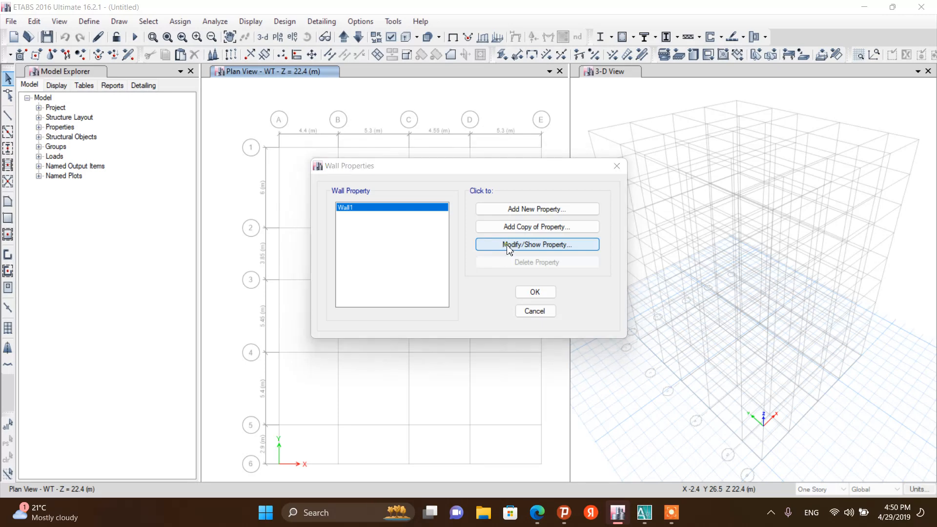
{"action": "left_click", "coordinate": [510, 248]}
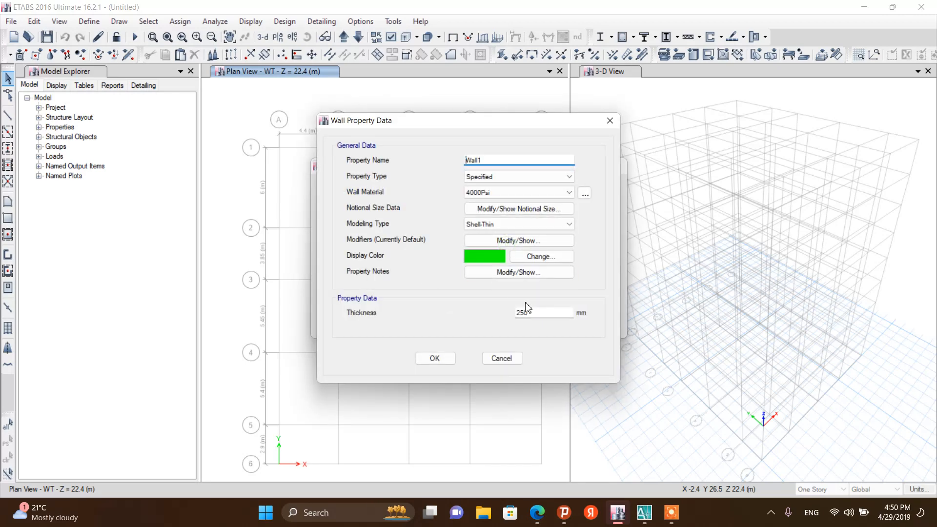
{"action": "left_click", "coordinate": [489, 160]}
{"action": "type", "text": "200"}
Set Wall200's wall material to C25/30 and keep Shell-Thin as its modeling type
{"action": "left_click", "coordinate": [508, 194]}
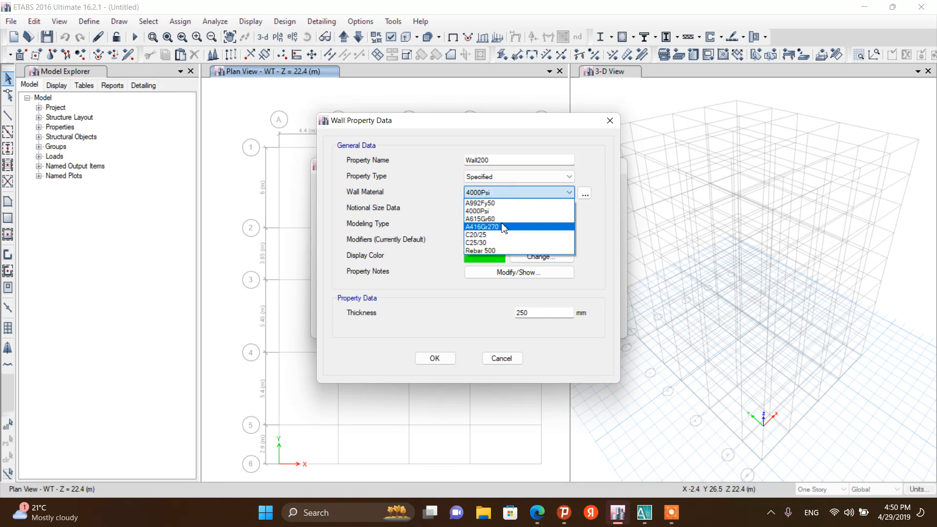
{"action": "left_click", "coordinate": [498, 223]}
{"action": "left_click", "coordinate": [500, 196]}
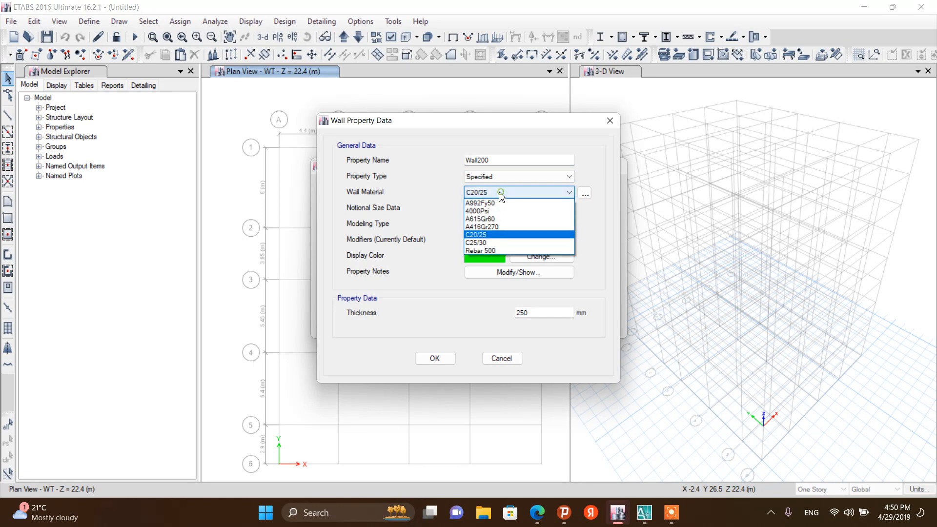
{"action": "left_click", "coordinate": [494, 242]}
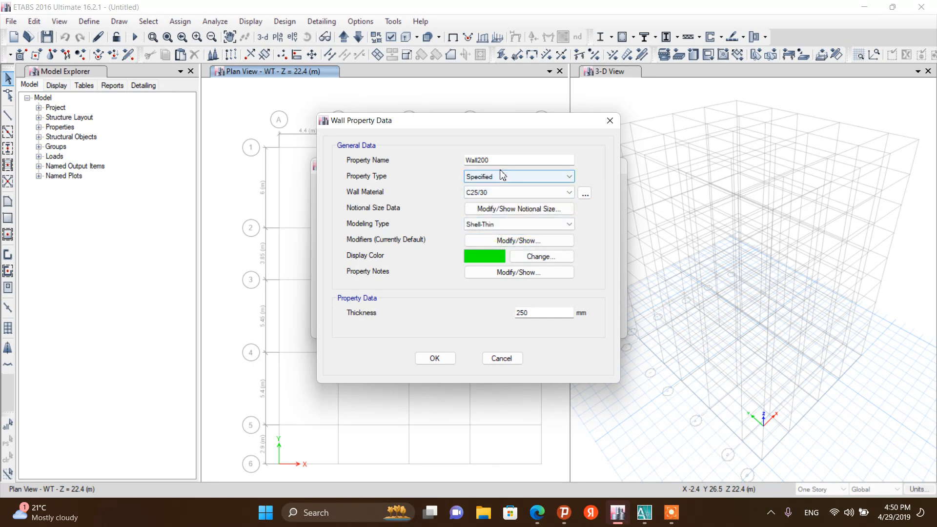
{"action": "left_click", "coordinate": [504, 228]}
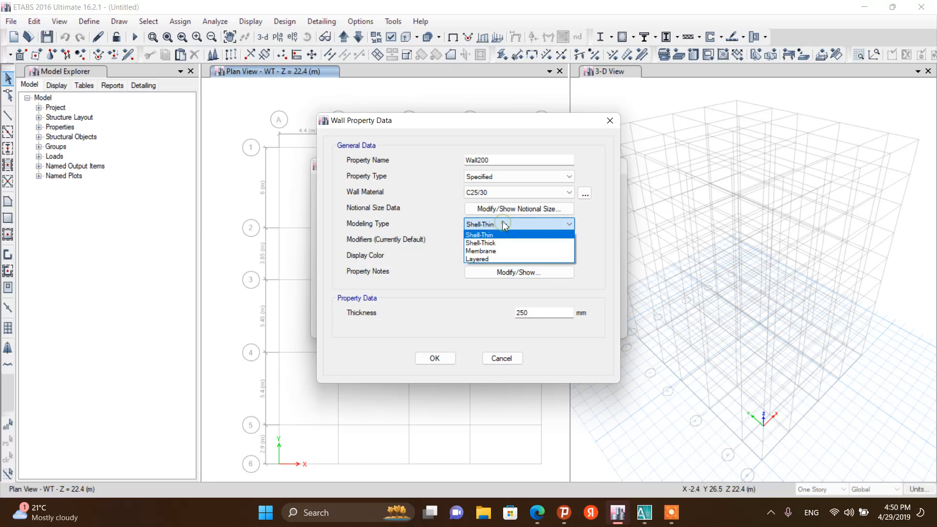
{"action": "left_click", "coordinate": [495, 229]}
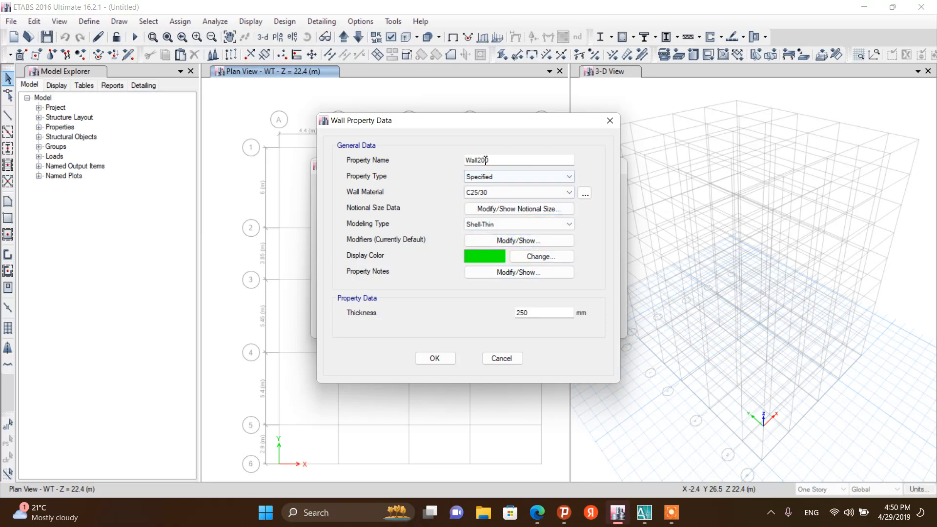
{"action": "left_click", "coordinate": [498, 226]}
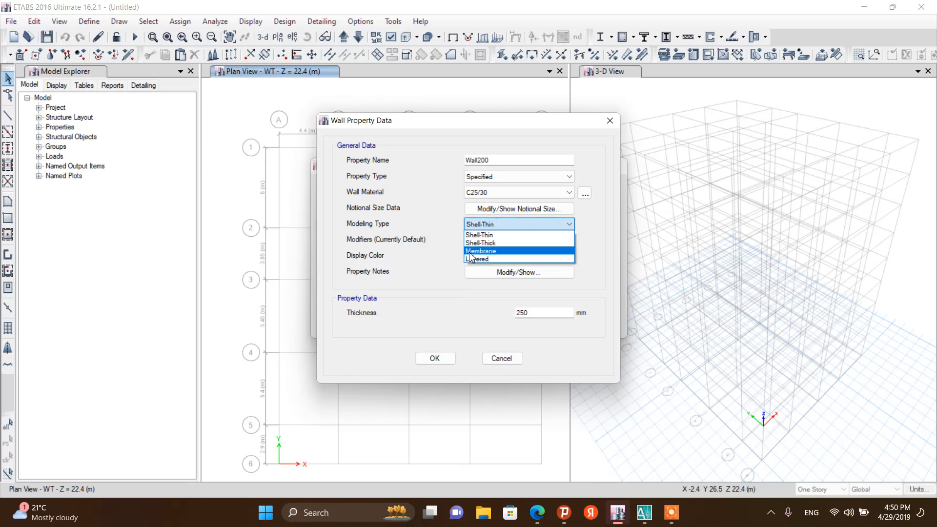
{"action": "left_click", "coordinate": [458, 301]}
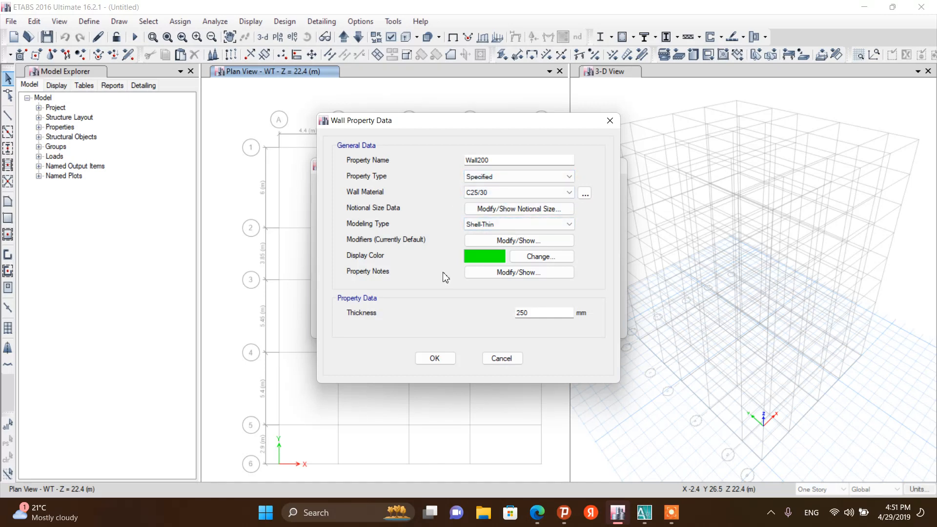
Change Wall200's display colour to purple
{"action": "left_click", "coordinate": [540, 263]}
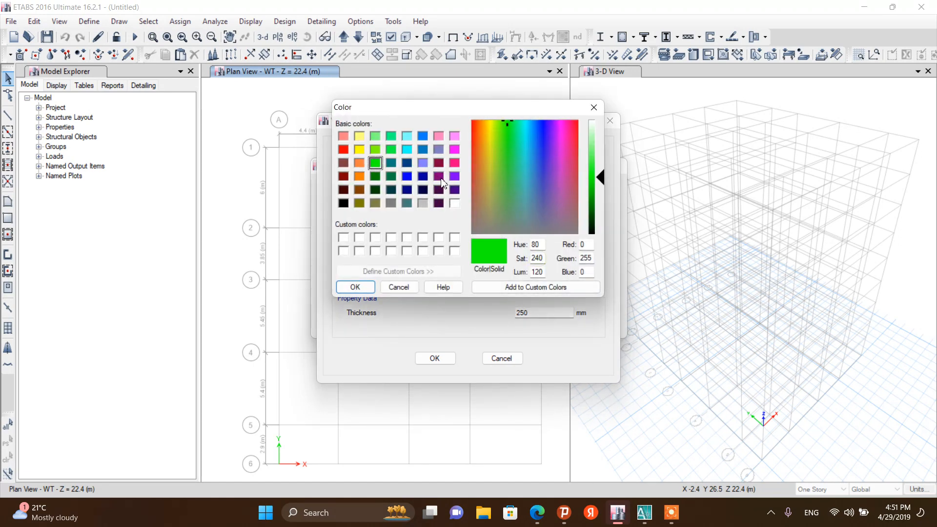
{"action": "left_click", "coordinate": [457, 177]}
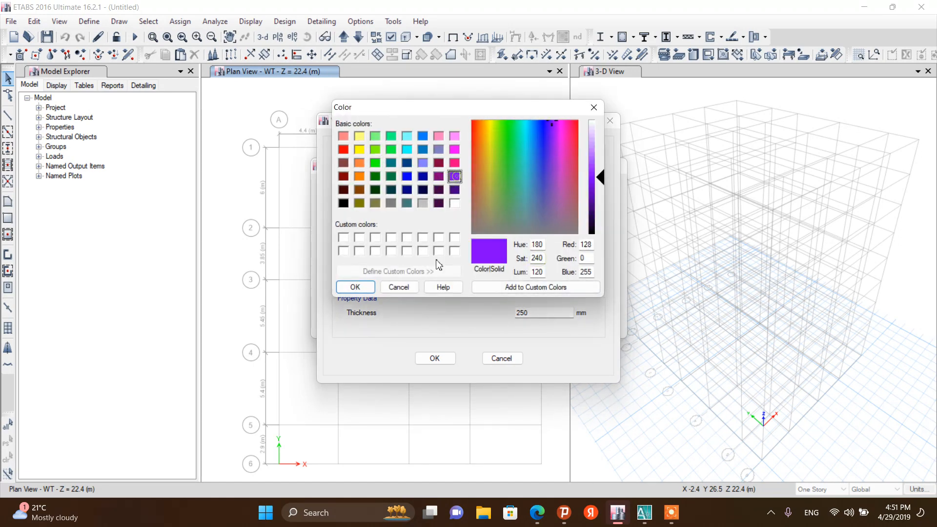
{"action": "left_click", "coordinate": [354, 288]}
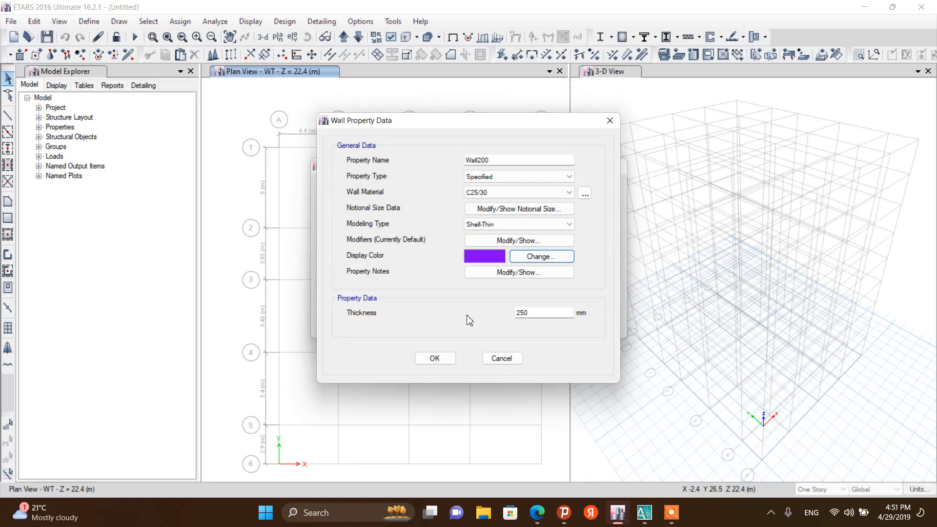
Set Wall200's thickness to 200 mm and confirm the wall section properties
{"action": "double_click", "coordinate": [523, 312]}
{"action": "type", "text": "1"}
{"action": "left_click", "coordinate": [438, 358]}
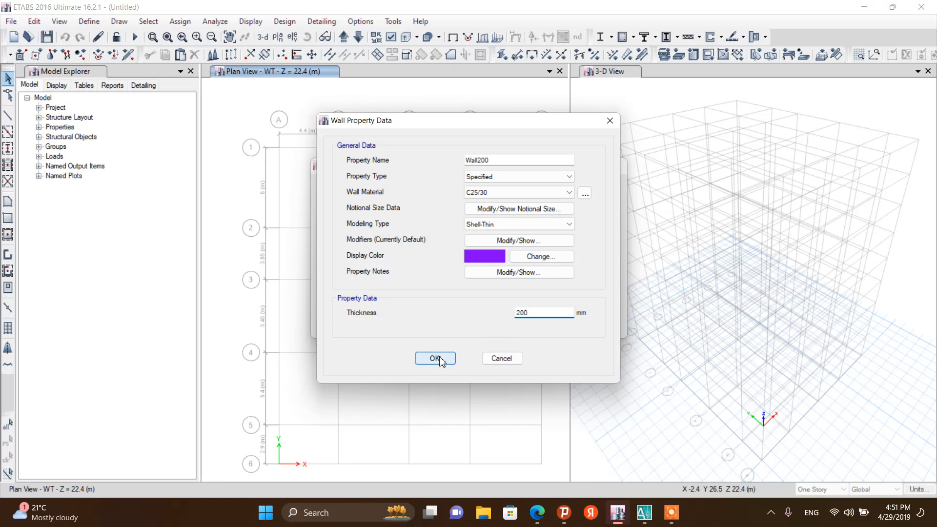
{"action": "left_click", "coordinate": [542, 294]}
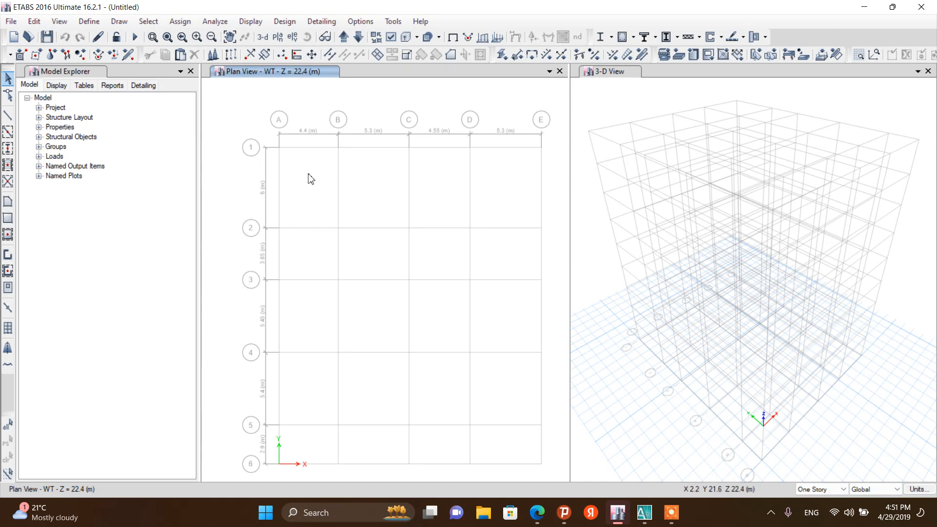
Review the defined materials, frame sections and slab sections, closing each list without changes
{"action": "left_click", "coordinate": [98, 24]}
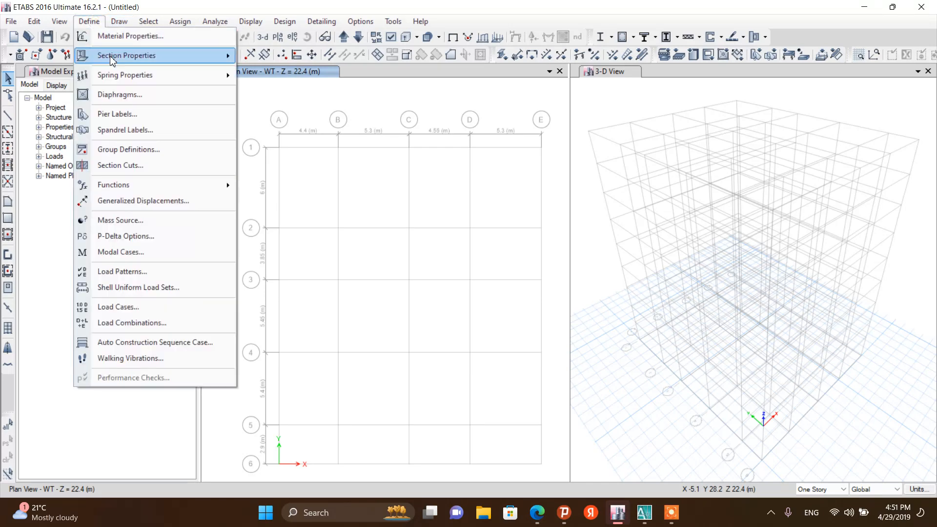
{"action": "left_click", "coordinate": [112, 36]}
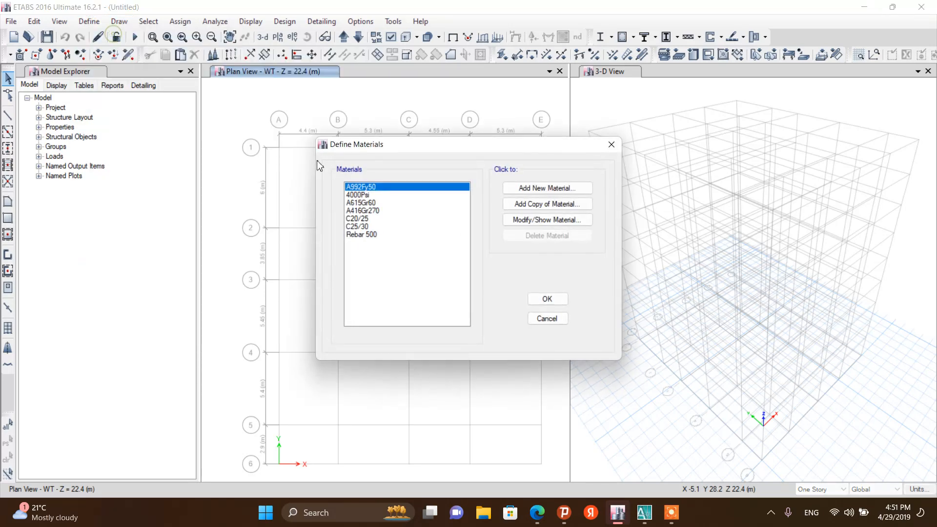
{"action": "left_click", "coordinate": [548, 299]}
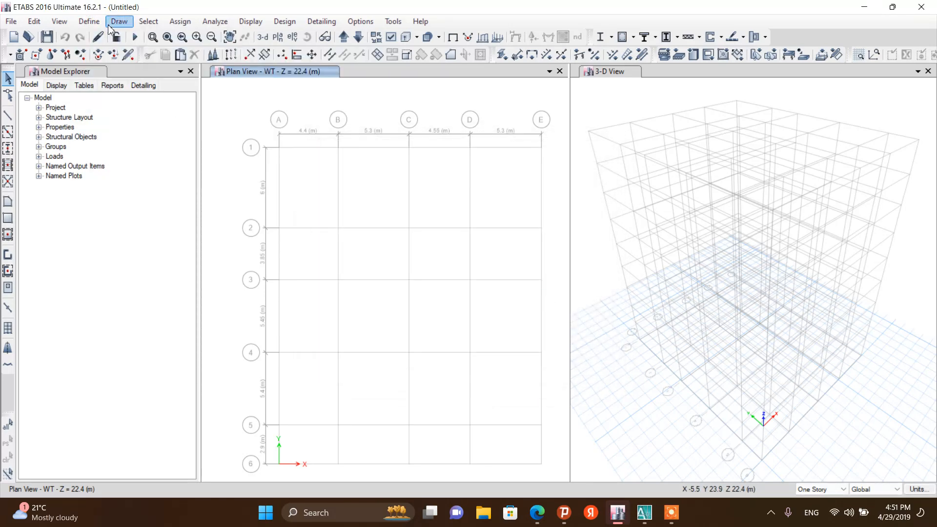
{"action": "left_click", "coordinate": [88, 21]}
{"action": "mouse_move", "coordinate": [117, 58]}
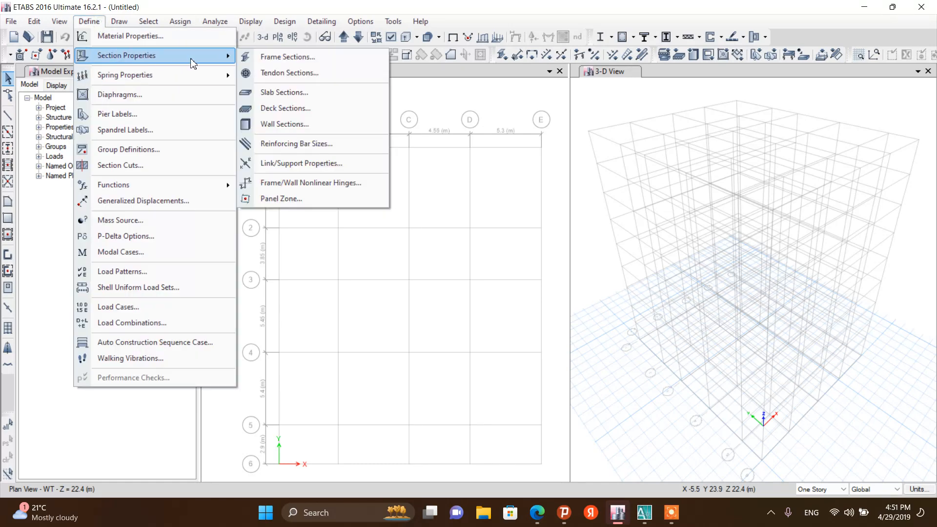
{"action": "left_click", "coordinate": [272, 57]}
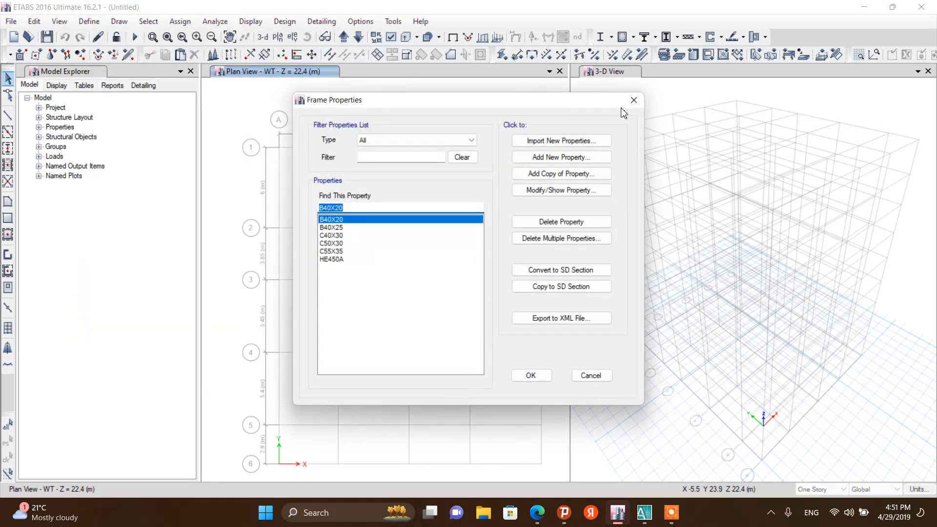
{"action": "left_click", "coordinate": [632, 100]}
{"action": "left_click", "coordinate": [89, 22]}
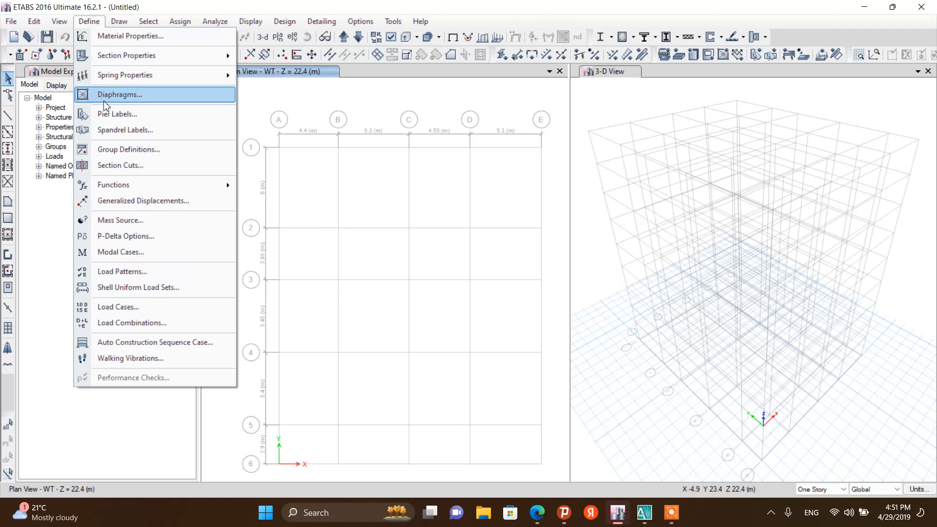
{"action": "mouse_move", "coordinate": [114, 64]}
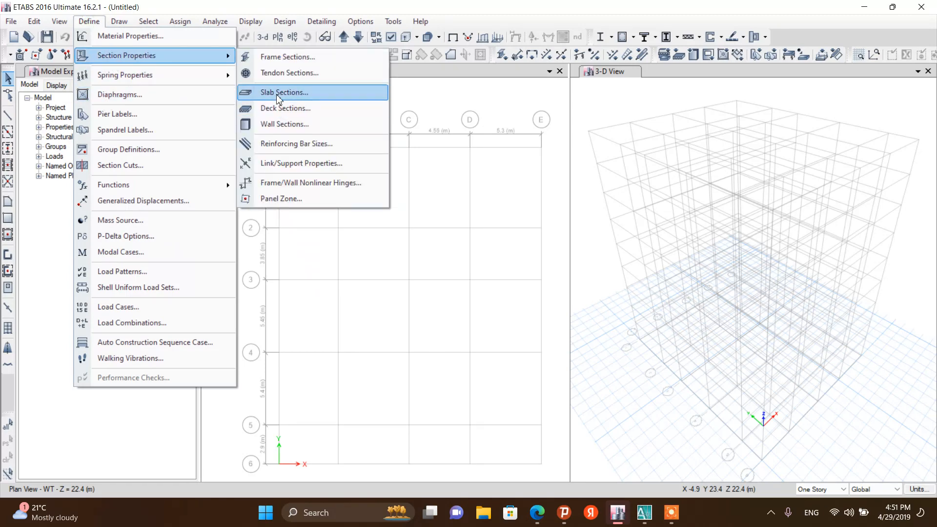
{"action": "left_click", "coordinate": [276, 93]}
{"action": "left_click", "coordinate": [519, 294]}
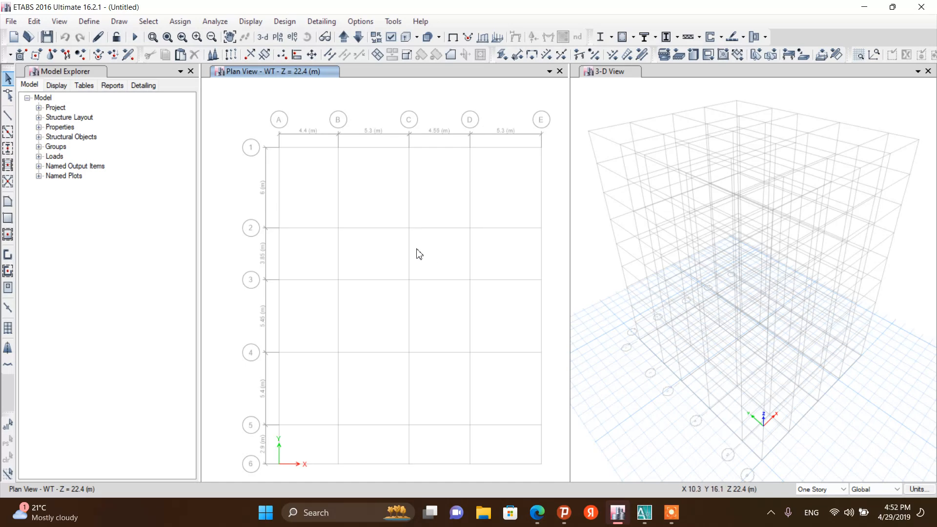
{"action": "mouse_move", "coordinate": [671, 516]}
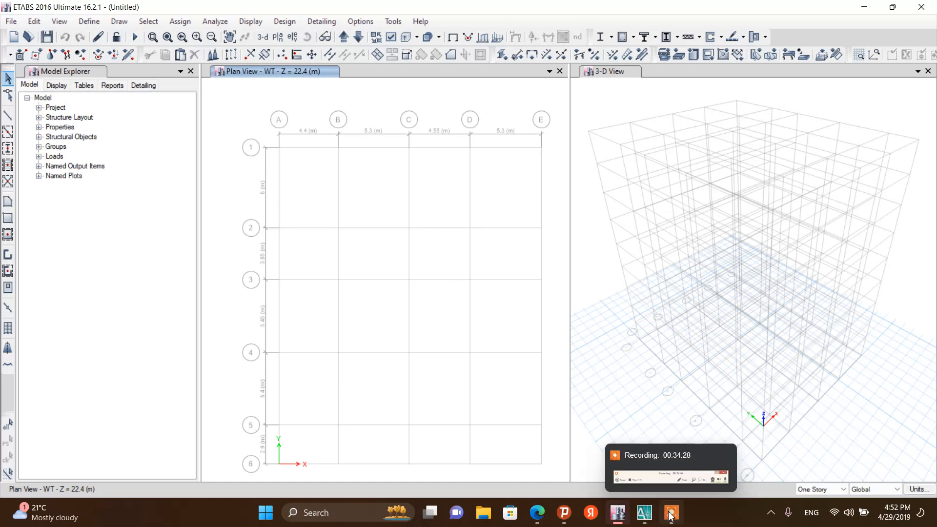